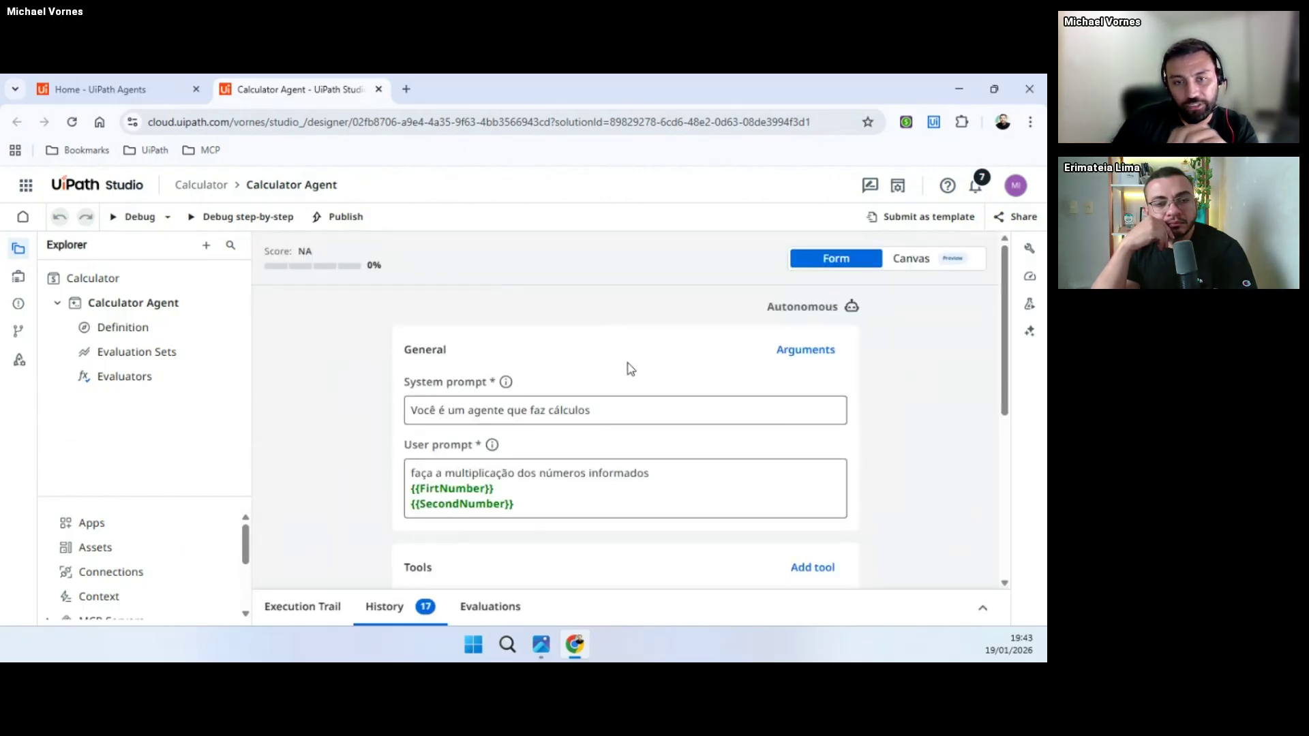
# Step: Examine the Calculator Agent's system prompt, user prompt with its number arguments, and the Tools section of the form
pyautogui.scroll(-1, 580, 377)
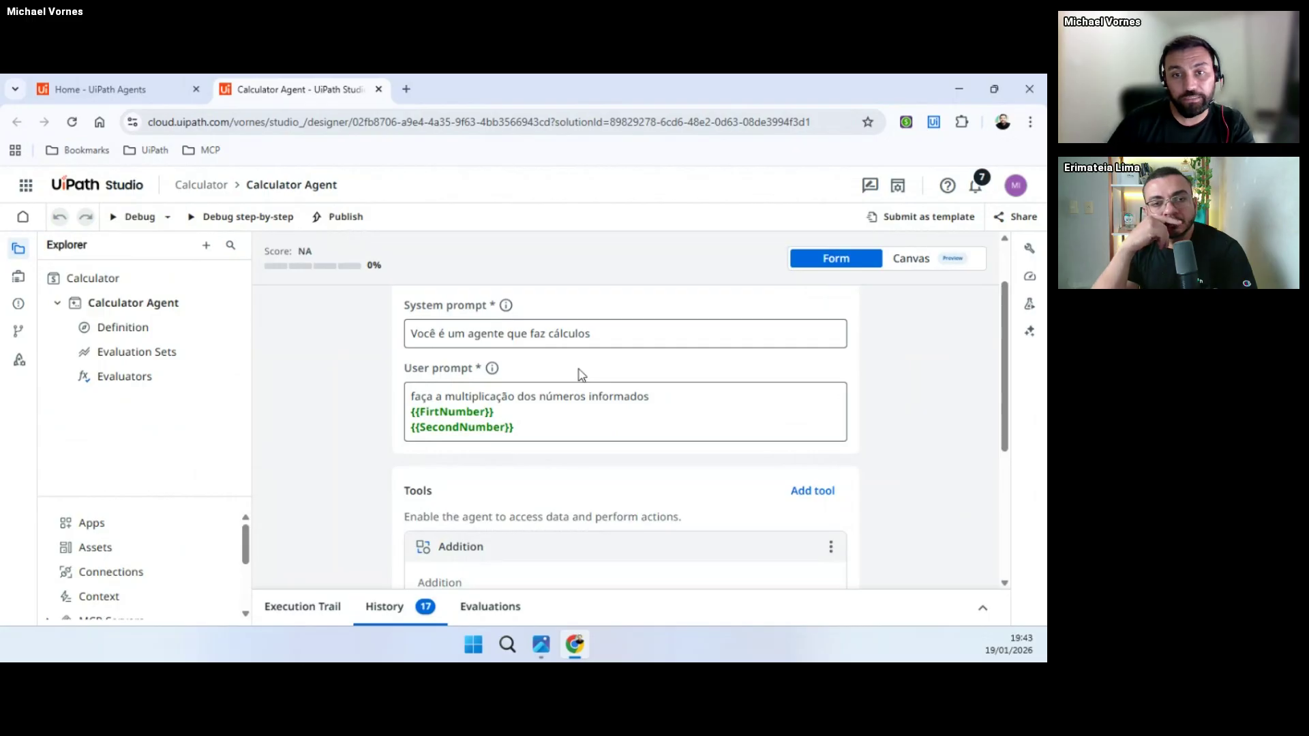
pyautogui.scroll(1, 614, 409)
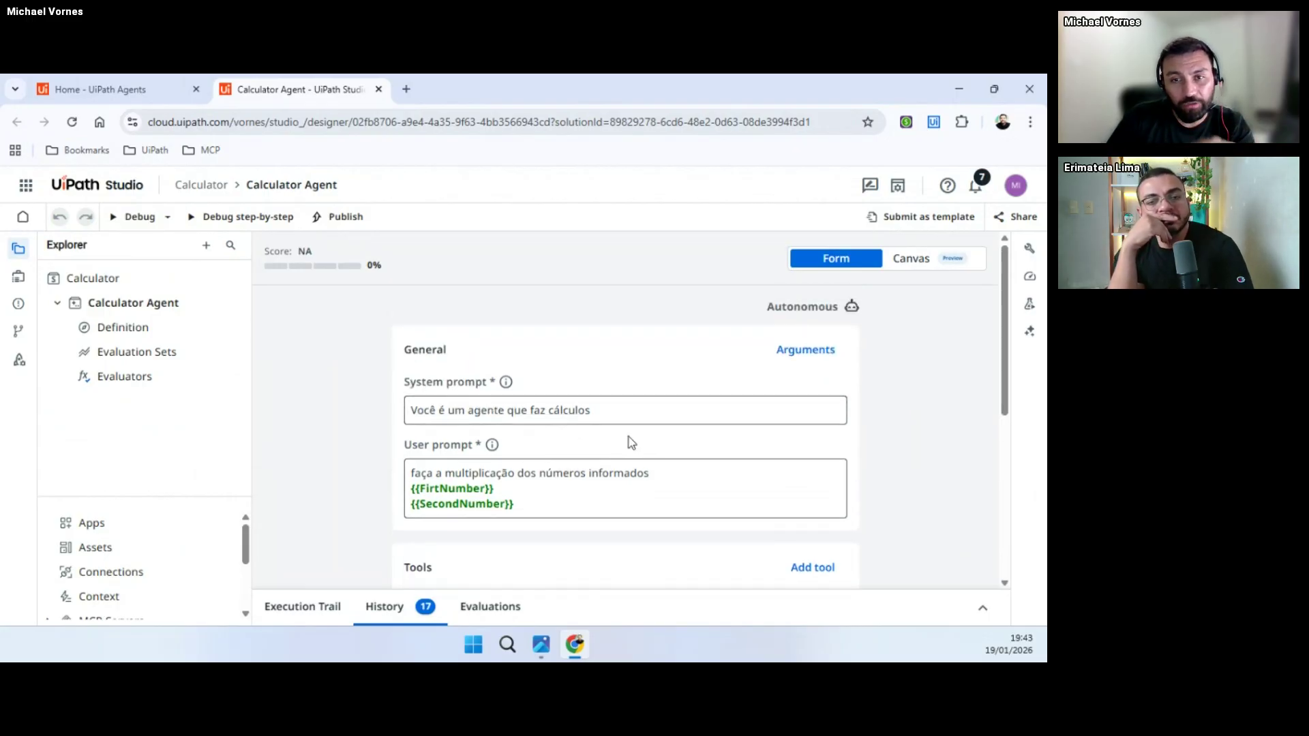
pyautogui.scroll(-1, 680, 443)
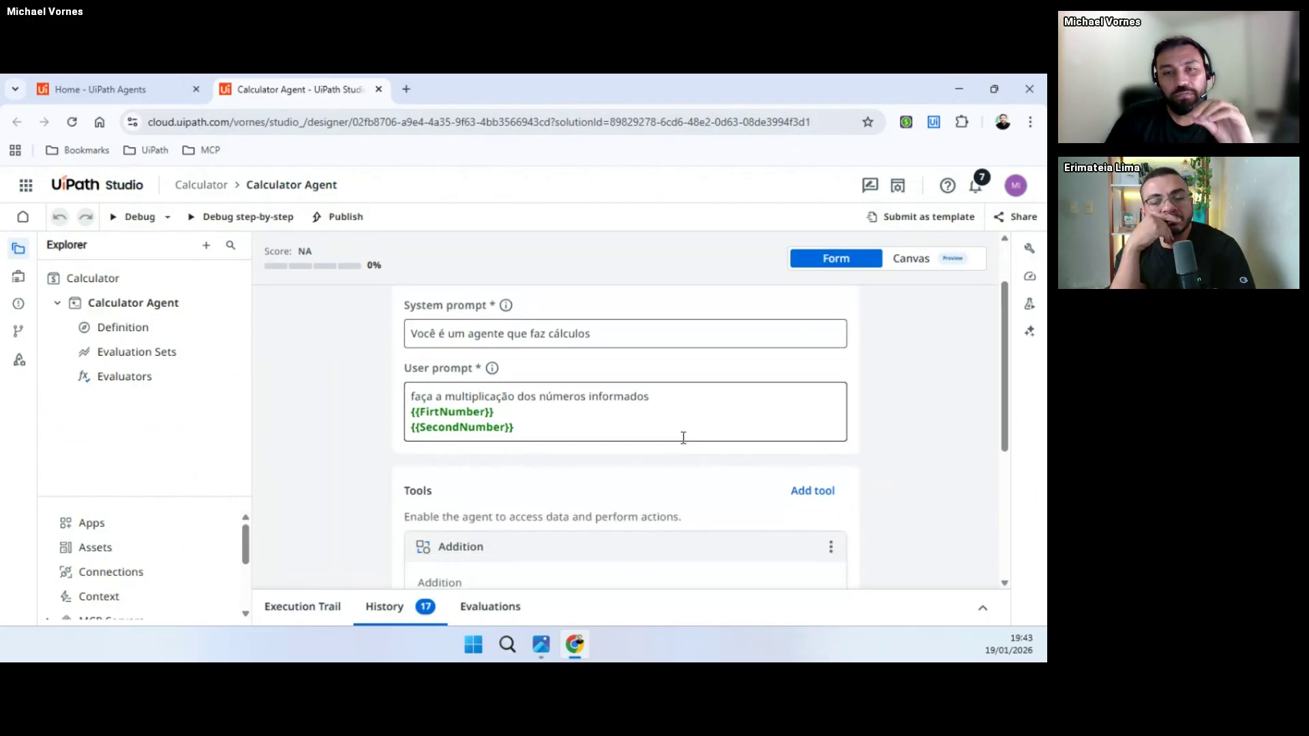
pyautogui.scroll(1, 702, 442)
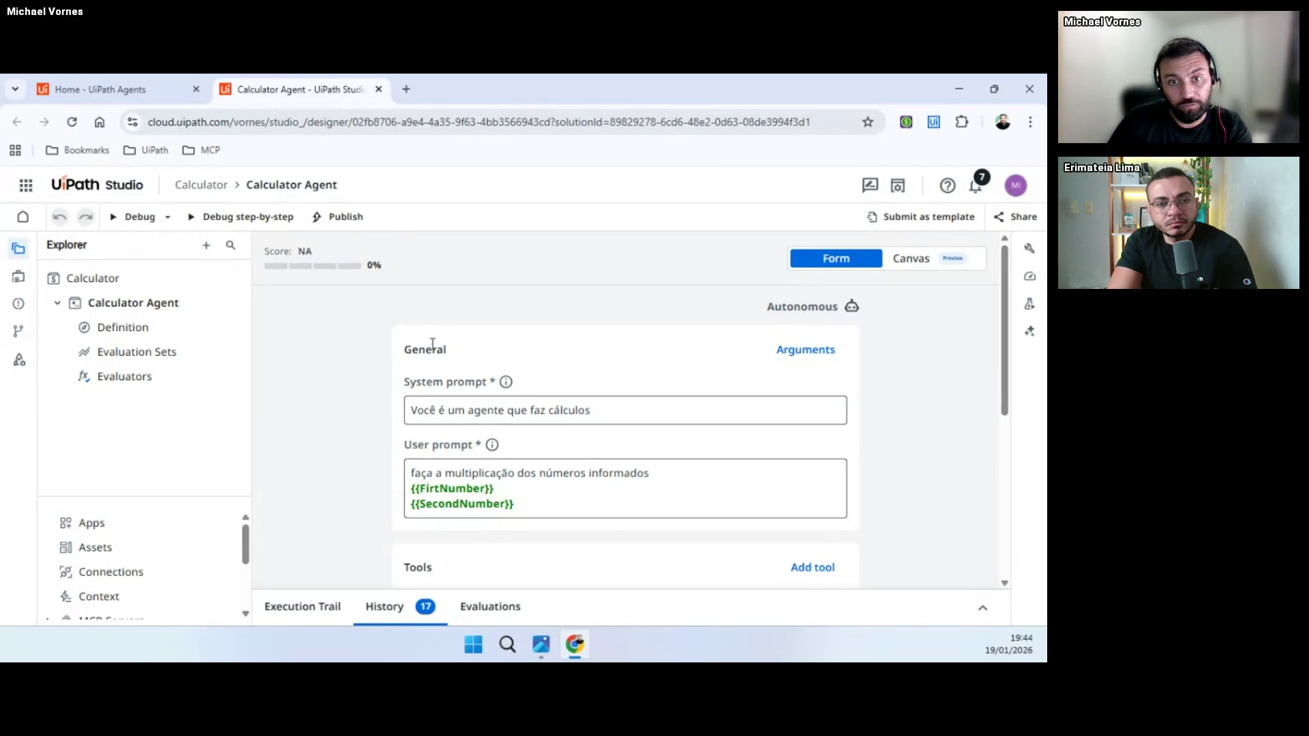
pyautogui.scroll(-1, 394, 427)
pyautogui.scroll(-1, 409, 437)
pyautogui.scroll(1, 413, 321)
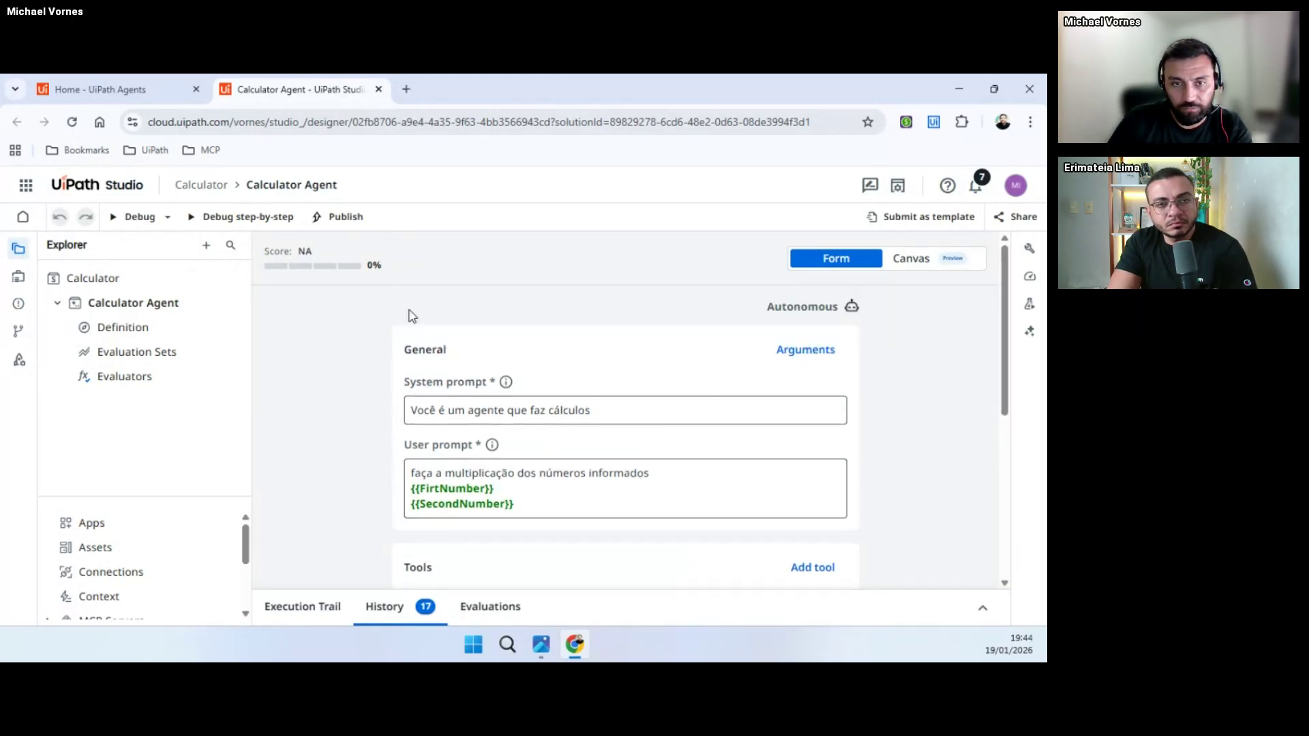
pyautogui.scroll(-2, 392, 427)
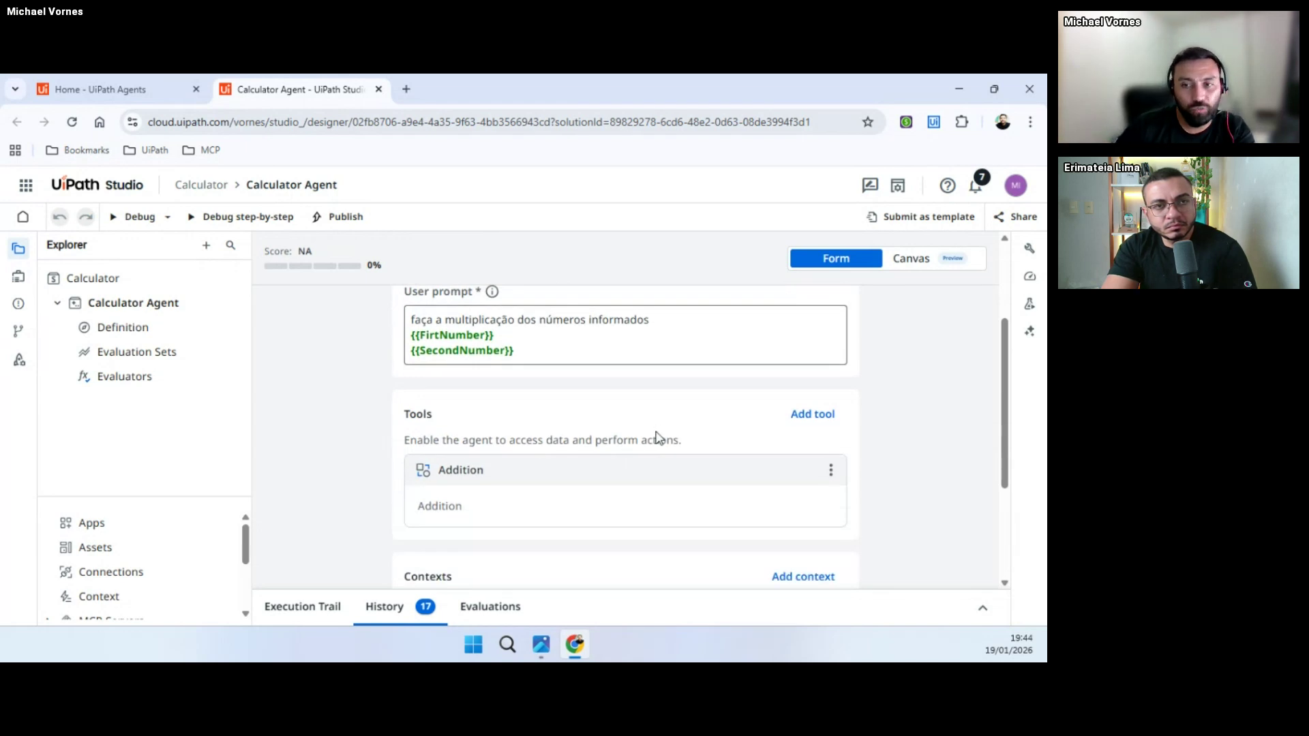
# Step: Bring up the tool choices for the agent and review the suggested tools and the Toolbox types
pyautogui.click(812, 416)
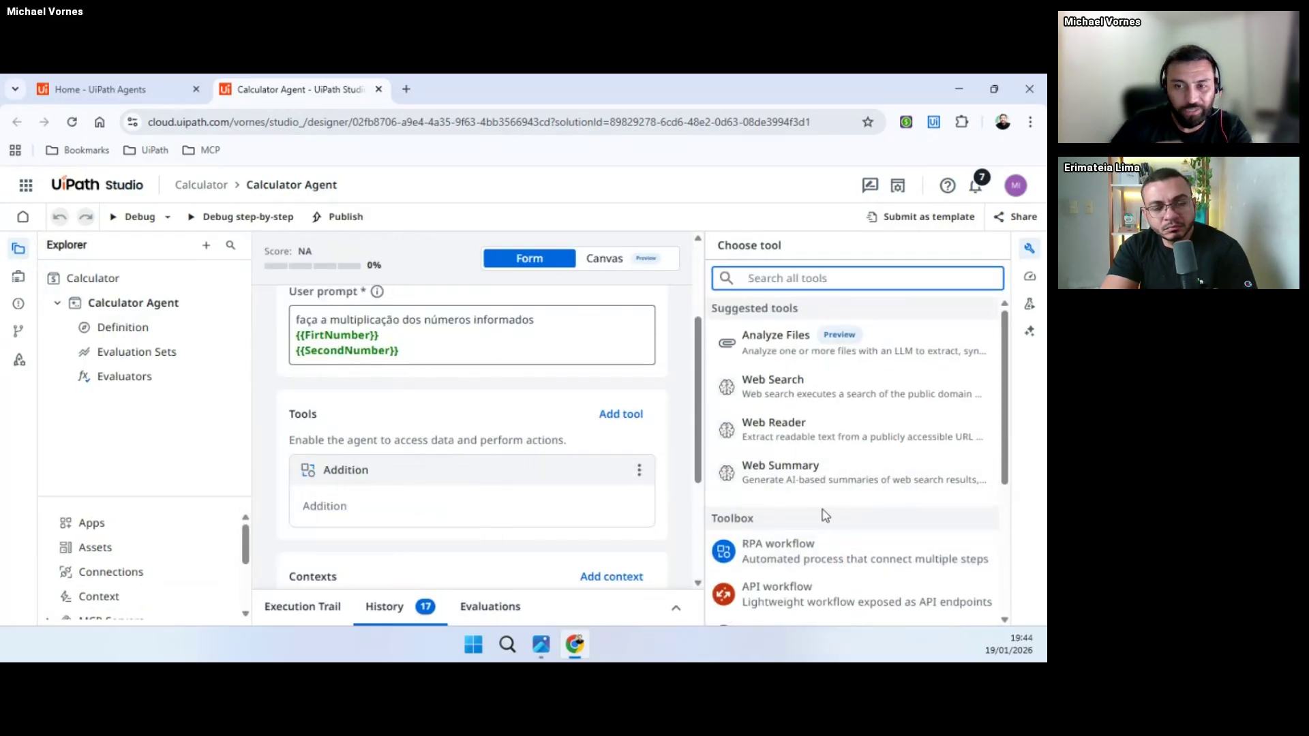
pyautogui.scroll(-1, 856, 479)
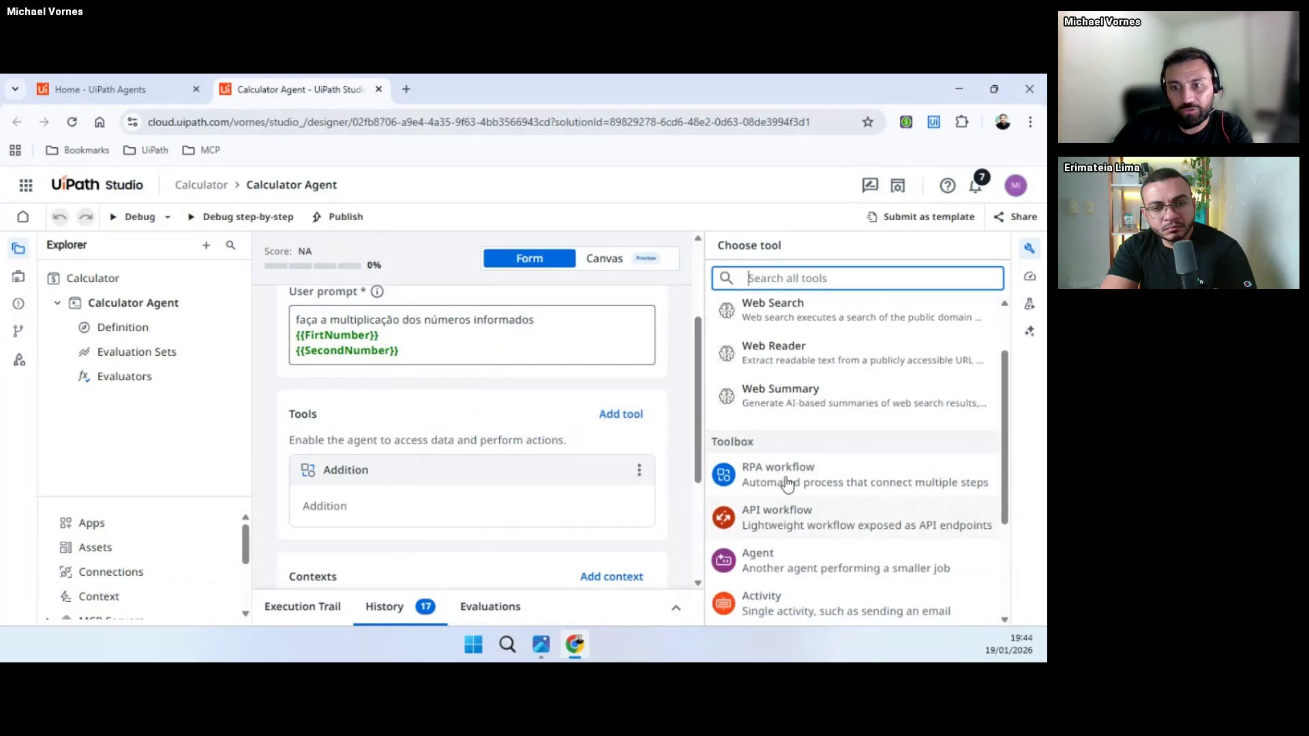
pyautogui.scroll(-1, 884, 470)
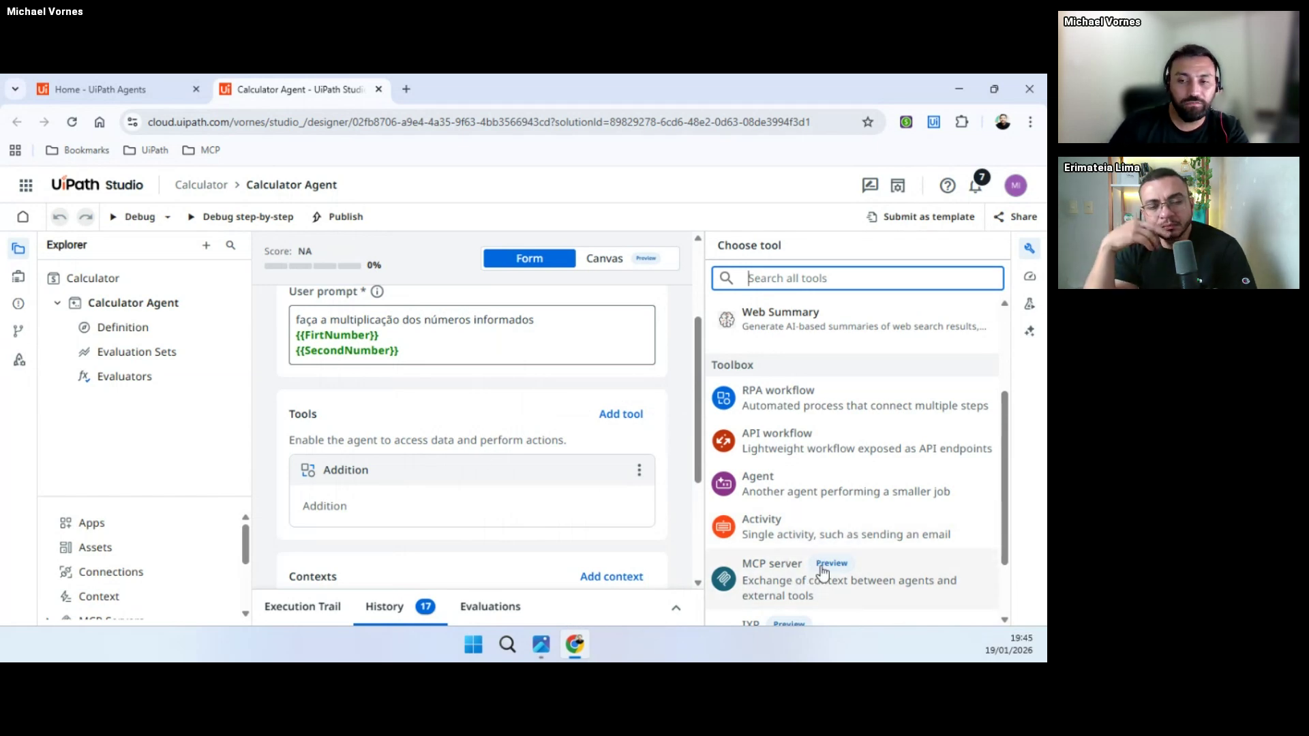
pyautogui.scroll(-1, 825, 573)
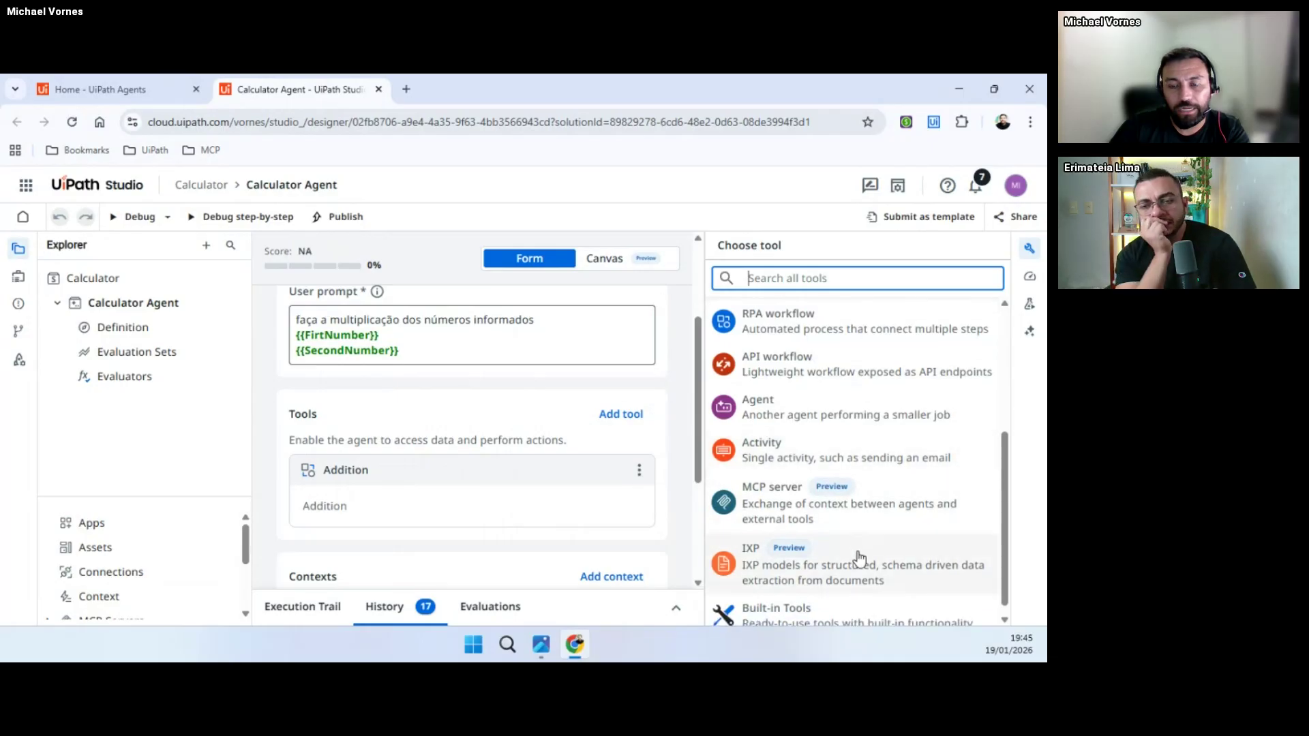
pyautogui.scroll(3, 868, 561)
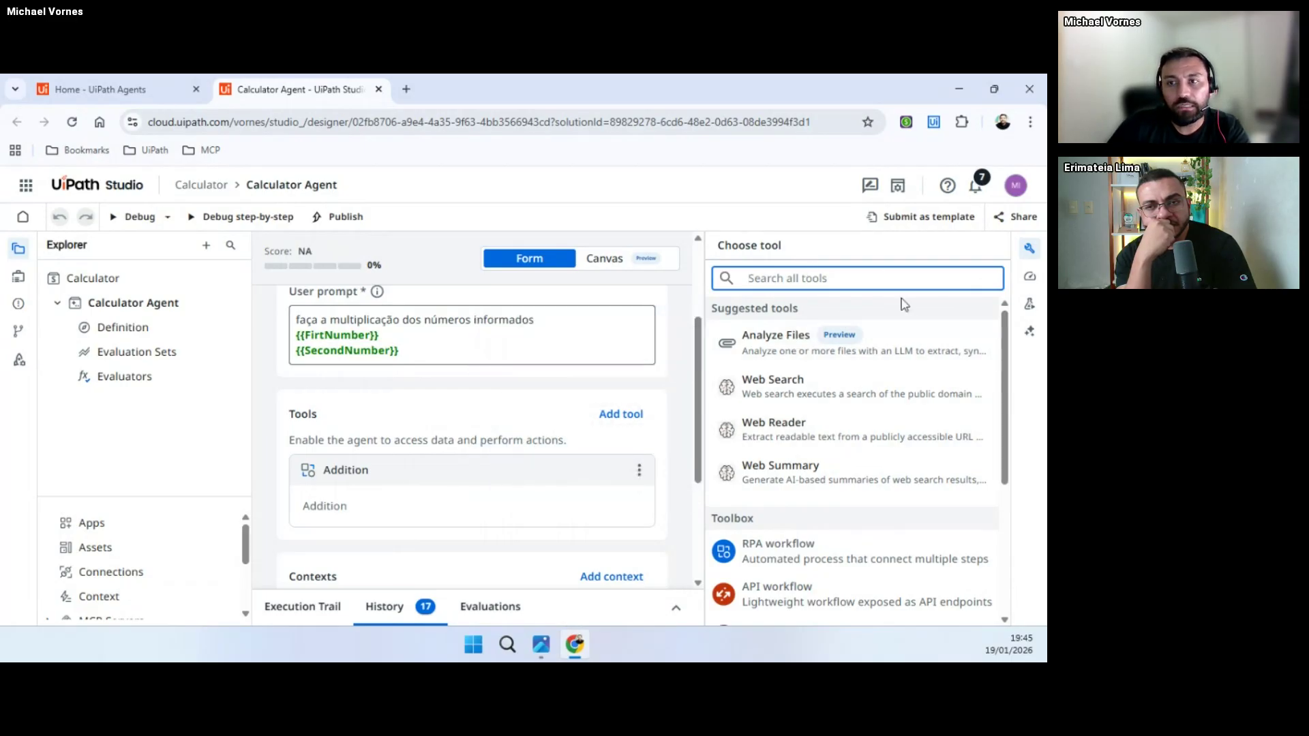
# Step: Review the agent form's Contexts and Escalations sections, along with its prompts and tools
pyautogui.scroll(-1, 418, 503)
pyautogui.scroll(-1, 417, 470)
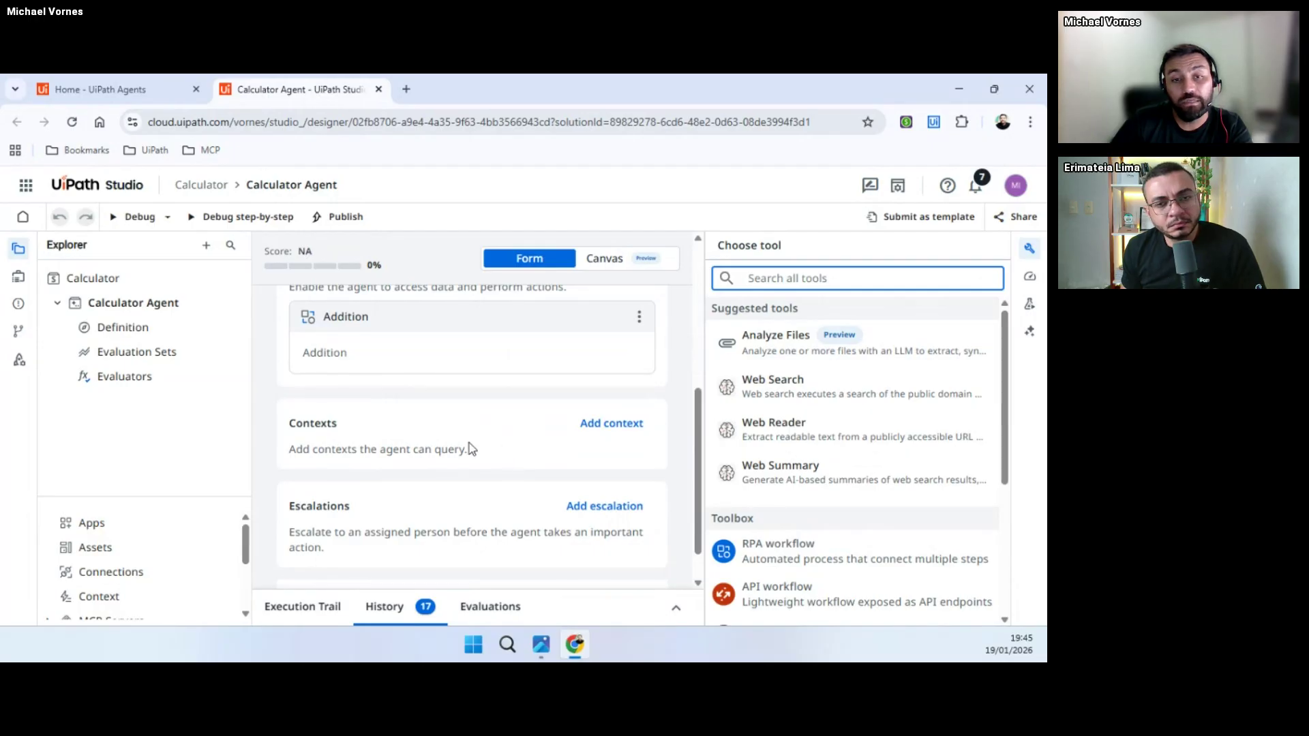
pyautogui.scroll(3, 515, 470)
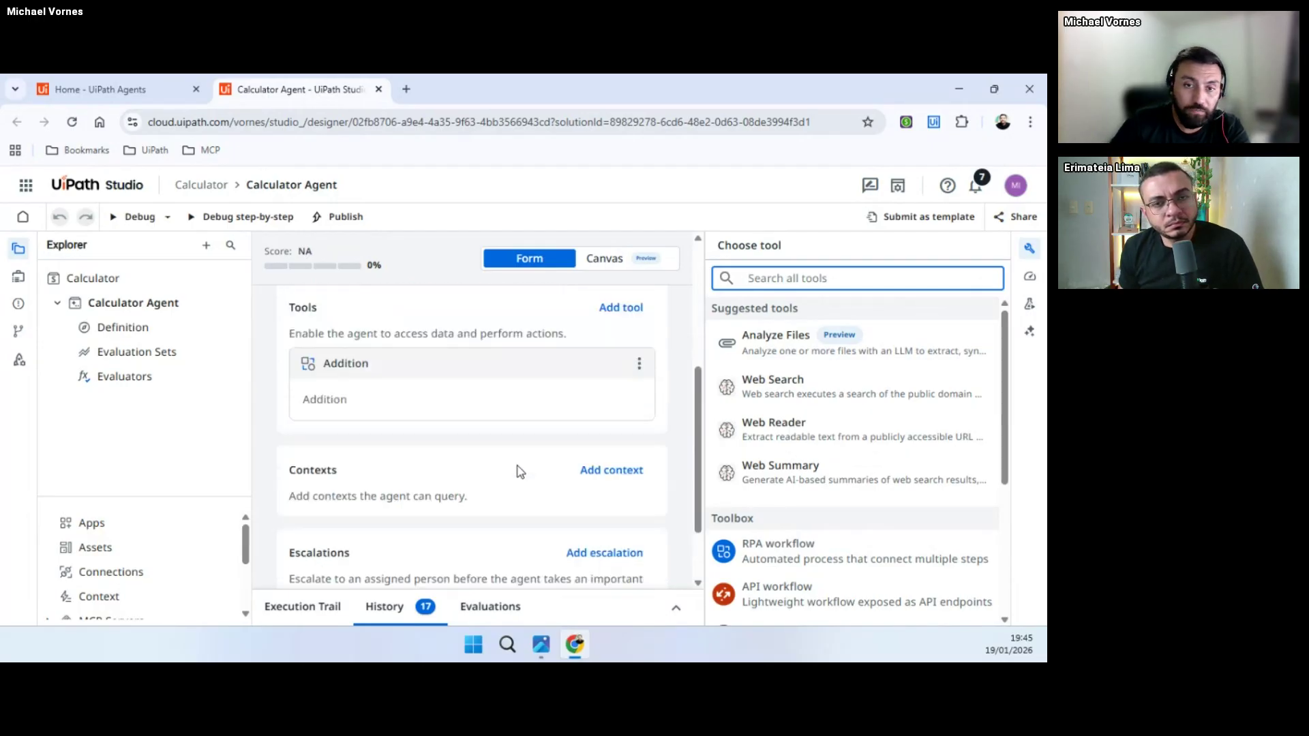
pyautogui.scroll(-3, 514, 468)
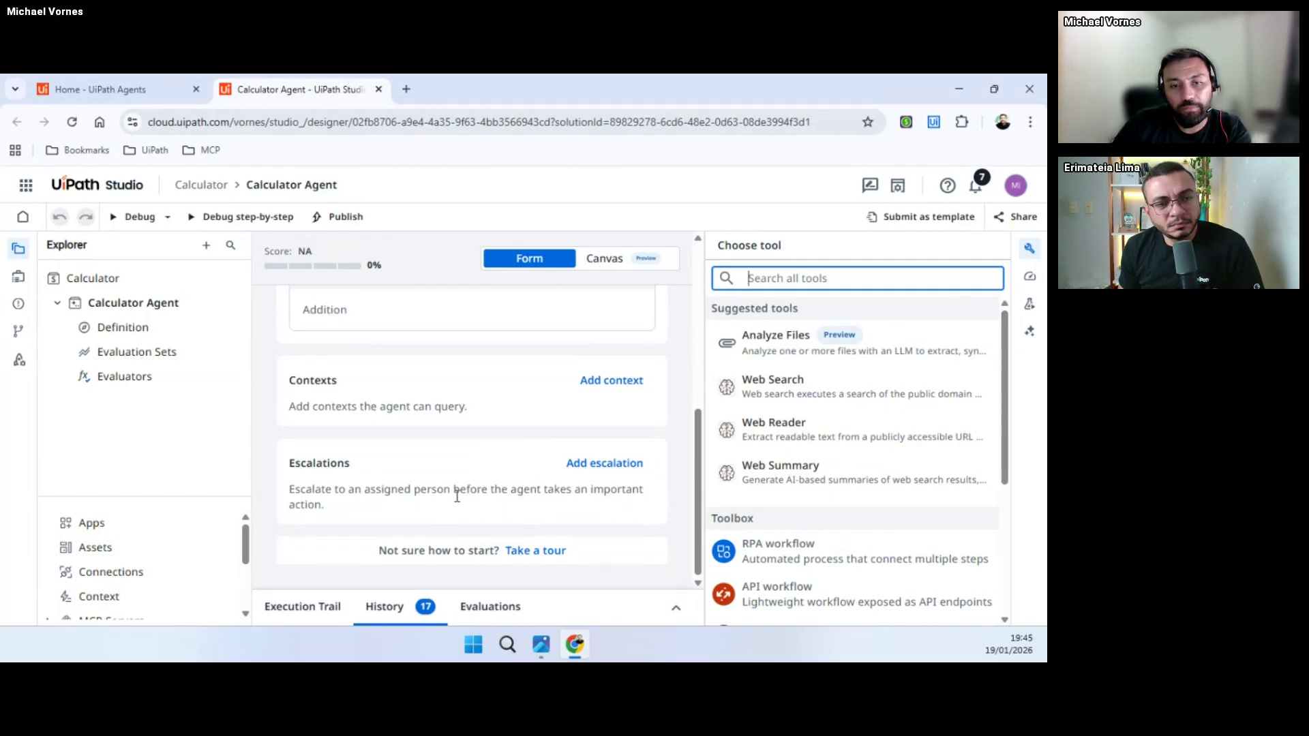
pyautogui.scroll(5, 457, 503)
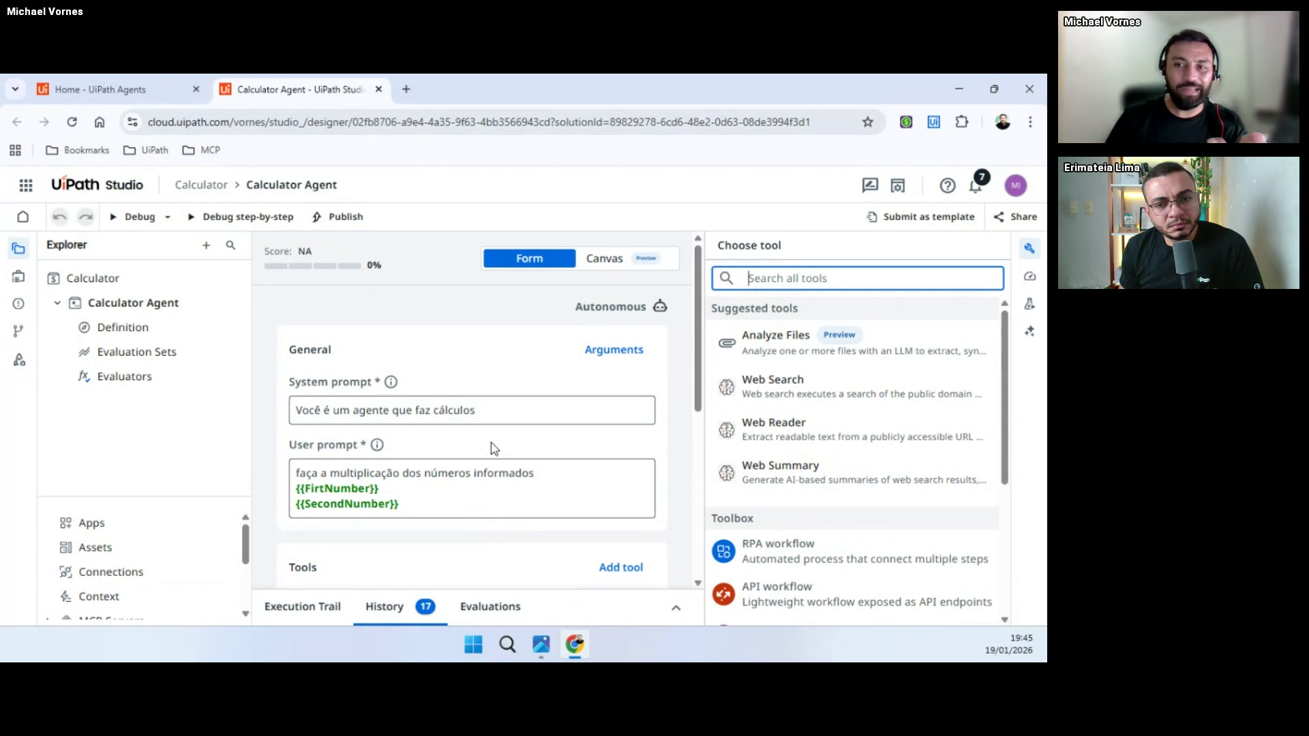
pyautogui.scroll(-2, 593, 409)
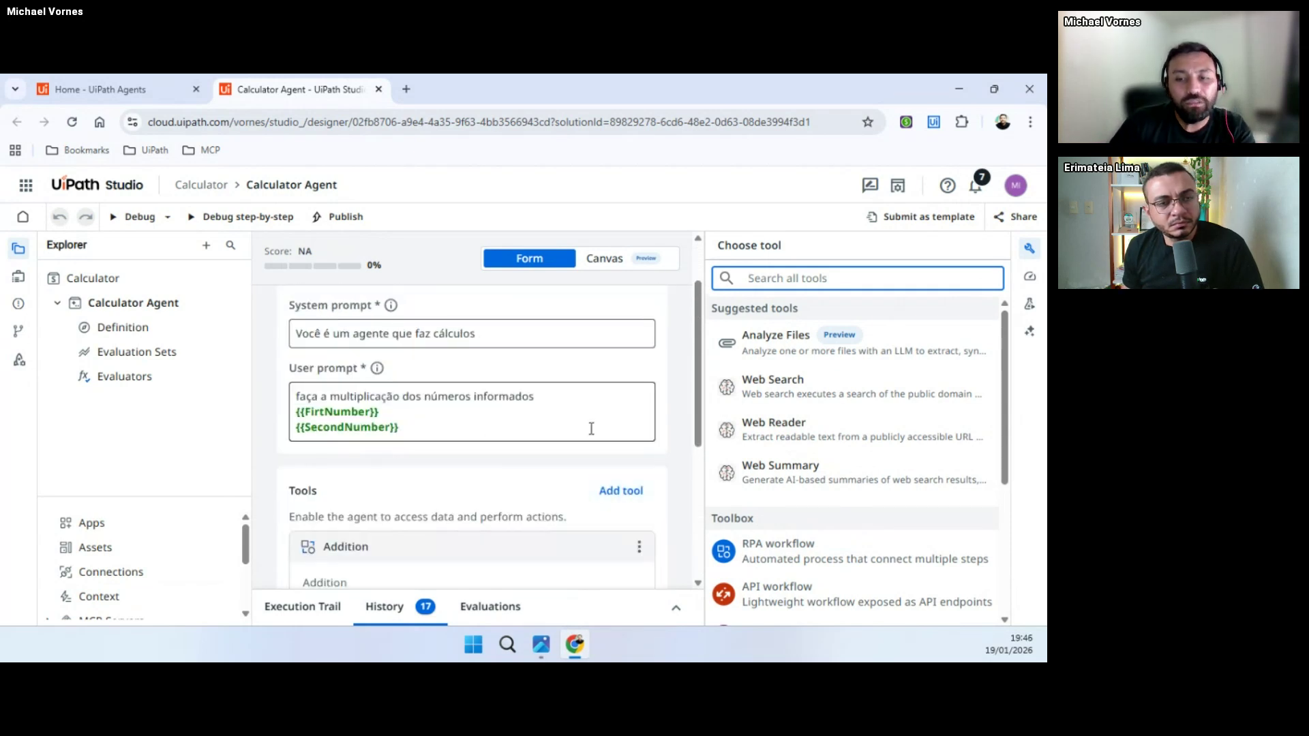
pyautogui.scroll(-4, 592, 431)
pyautogui.scroll(4, 592, 430)
pyautogui.scroll(-2, 610, 426)
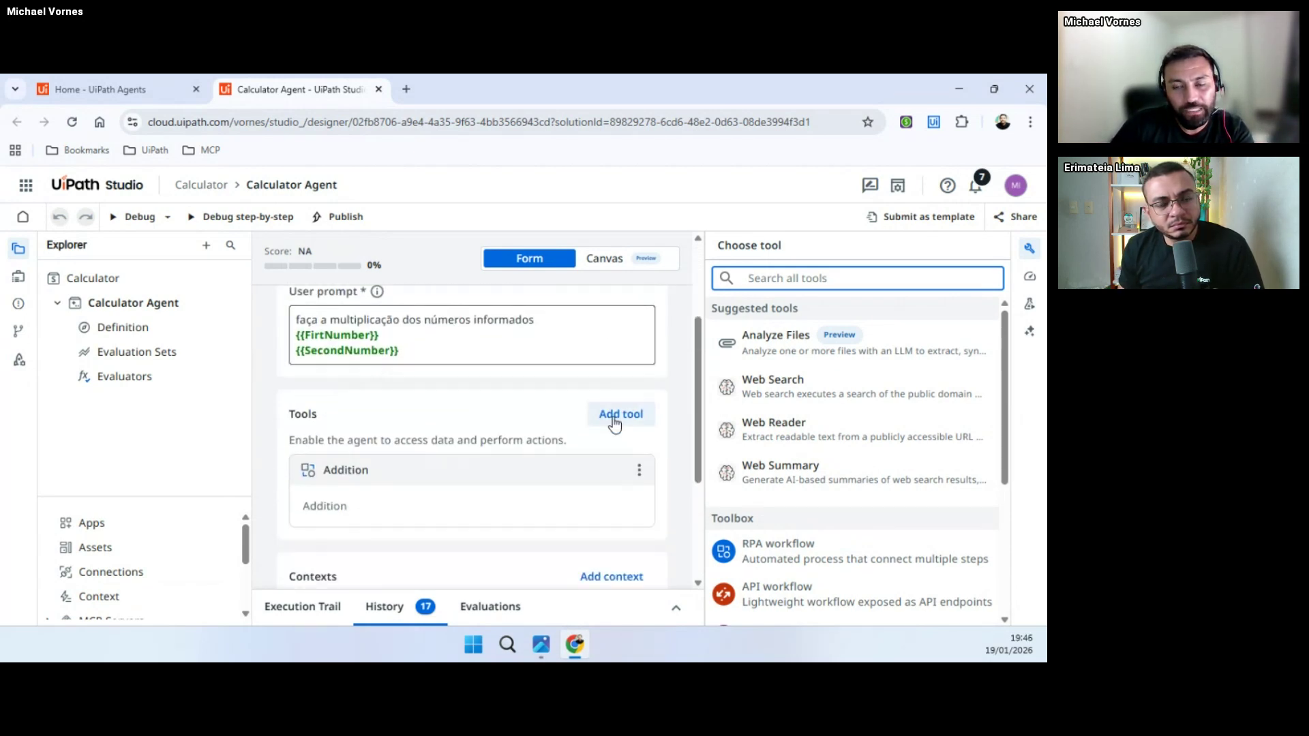
pyautogui.scroll(4, 529, 446)
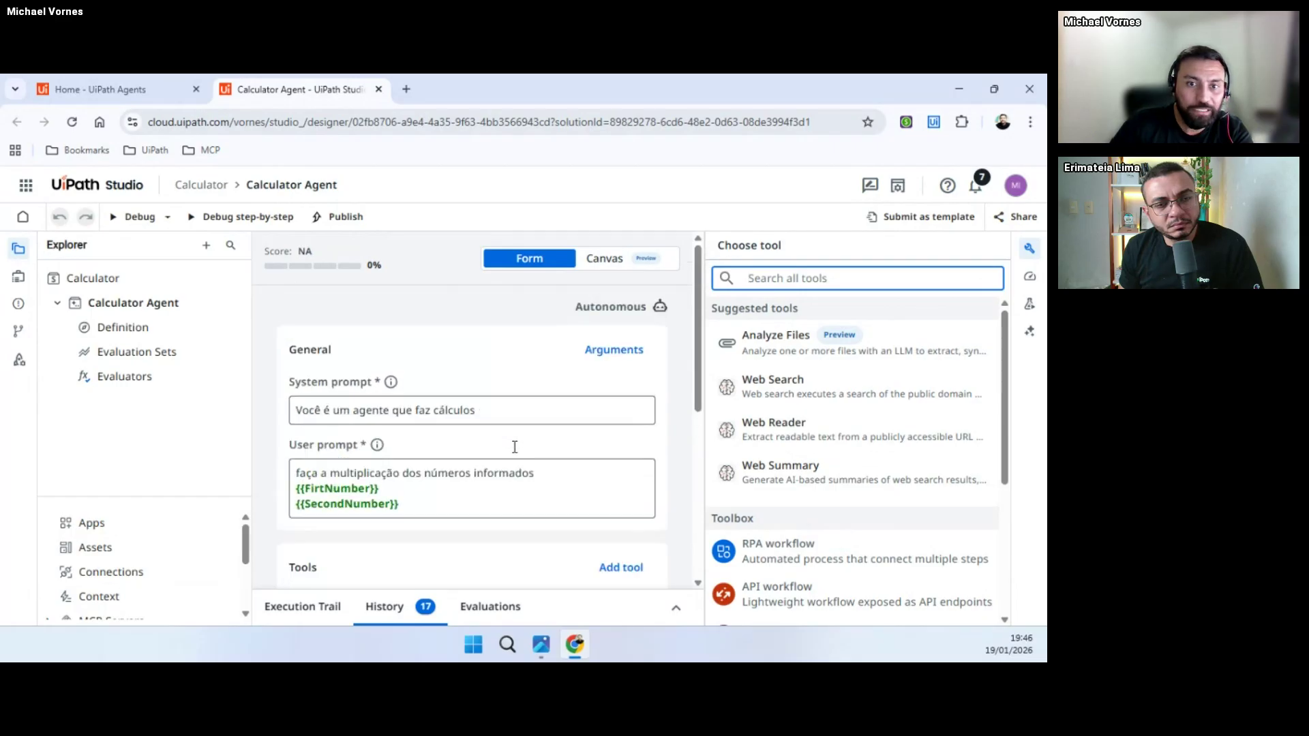
pyautogui.scroll(-2, 532, 448)
pyautogui.scroll(-4, 501, 455)
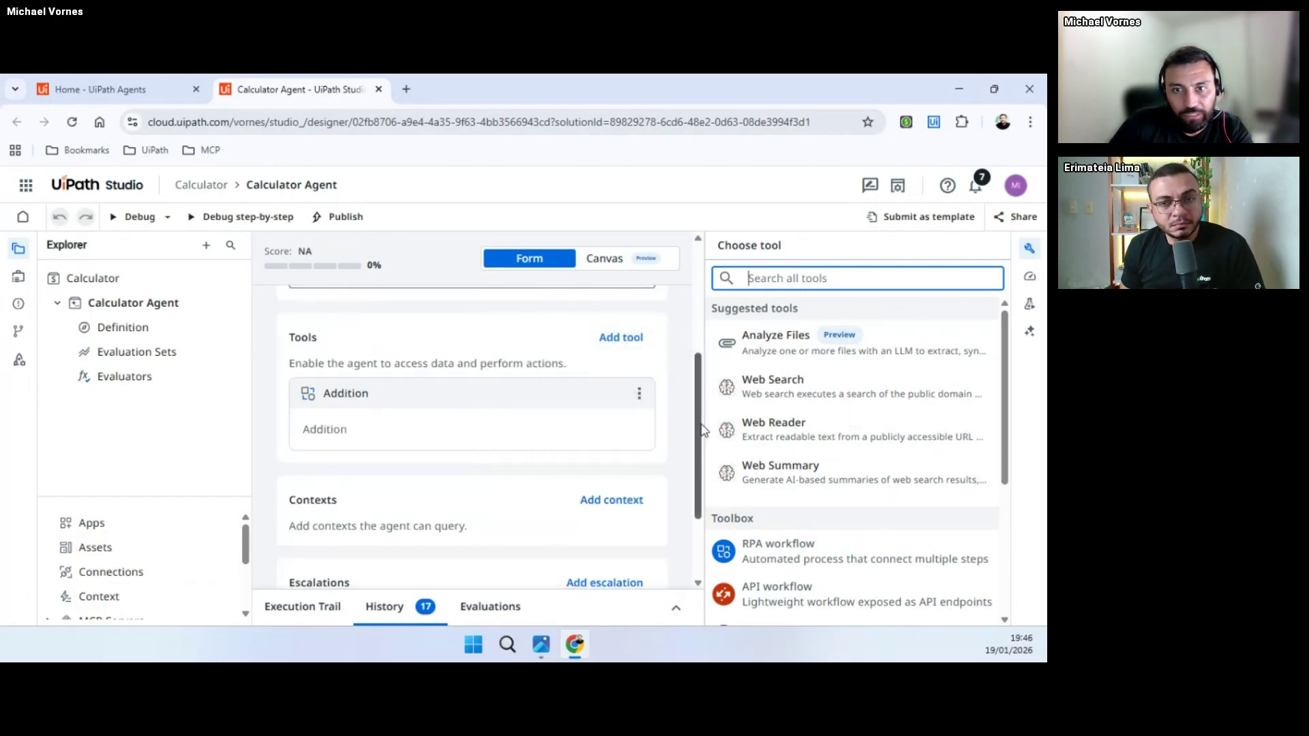
# Step: Remove the Addition tool from the Calculator Agent
pyautogui.click(639, 393)
pyautogui.click(603, 431)
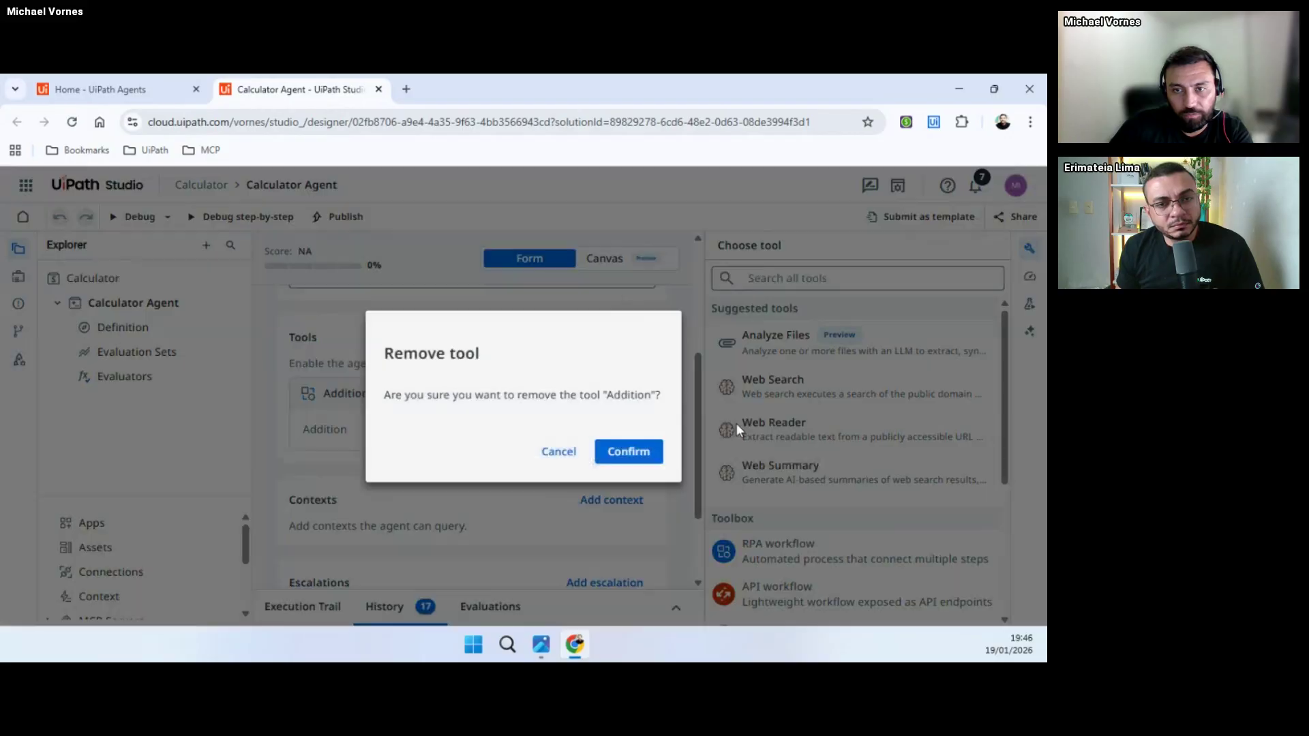
pyautogui.click(629, 454)
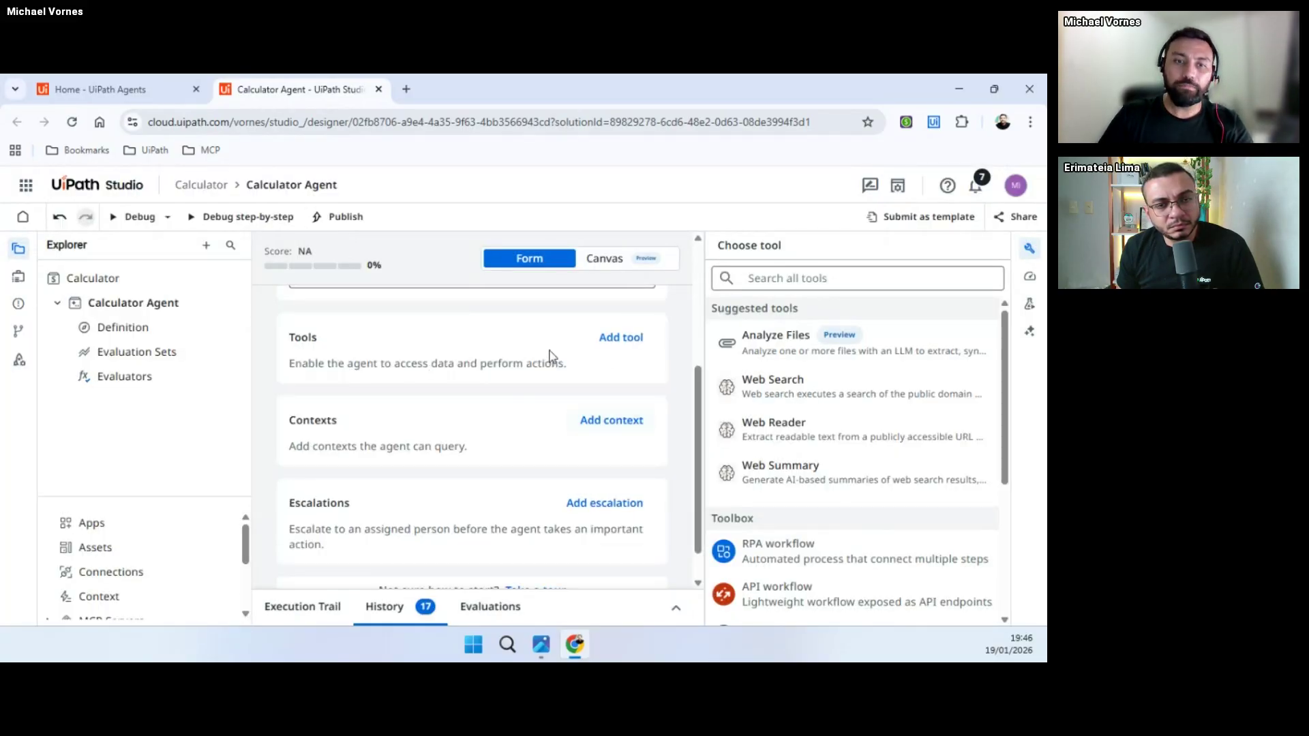
pyautogui.scroll(-3, 825, 372)
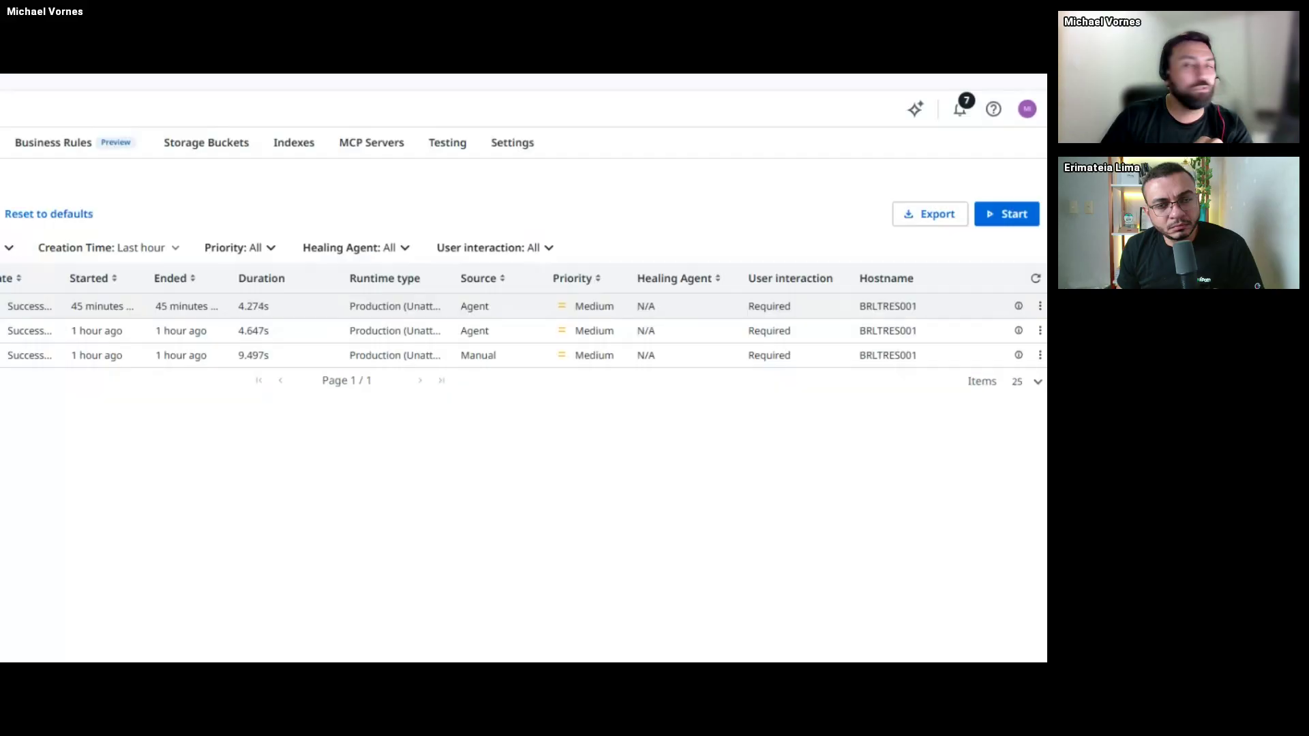
# Step: Switch to Orchestrator, view the processes in the Shared folder, and return to the Calculator Agent
pyautogui.moveTo(0, 75); pyautogui.dragTo(639, 94)
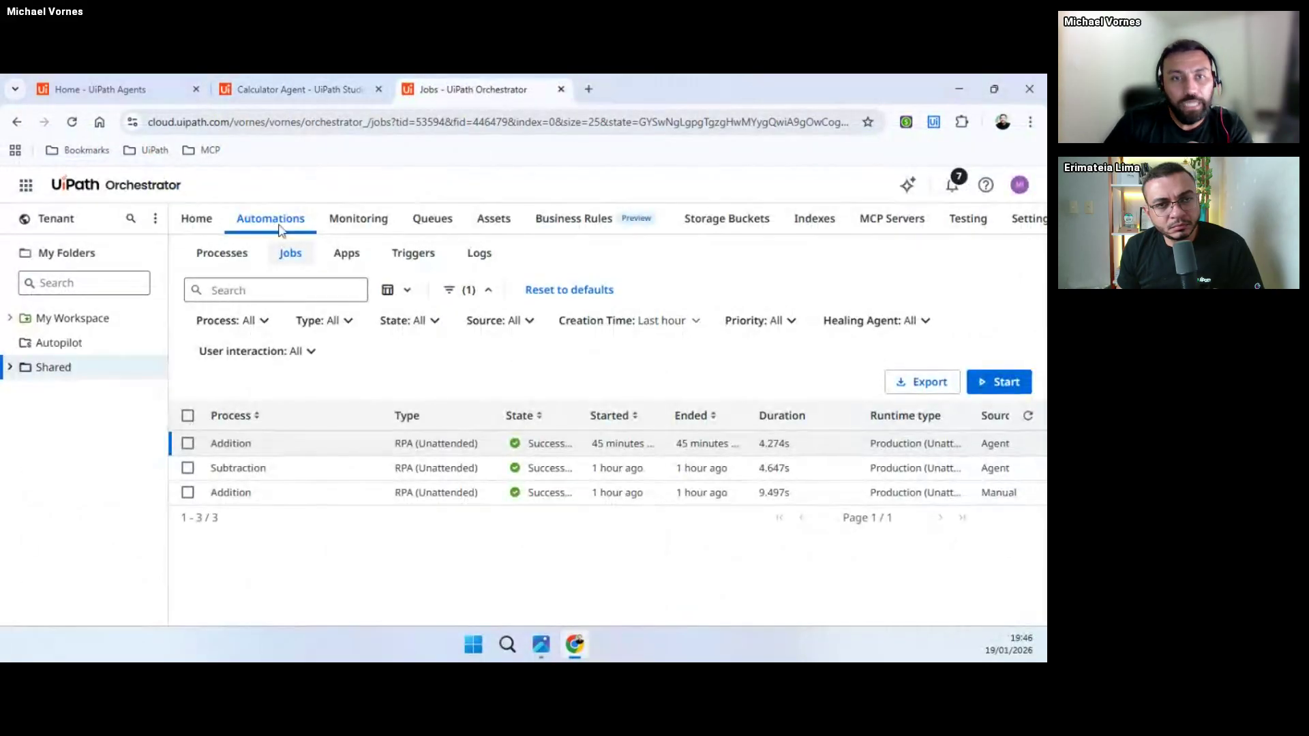
pyautogui.click(217, 262)
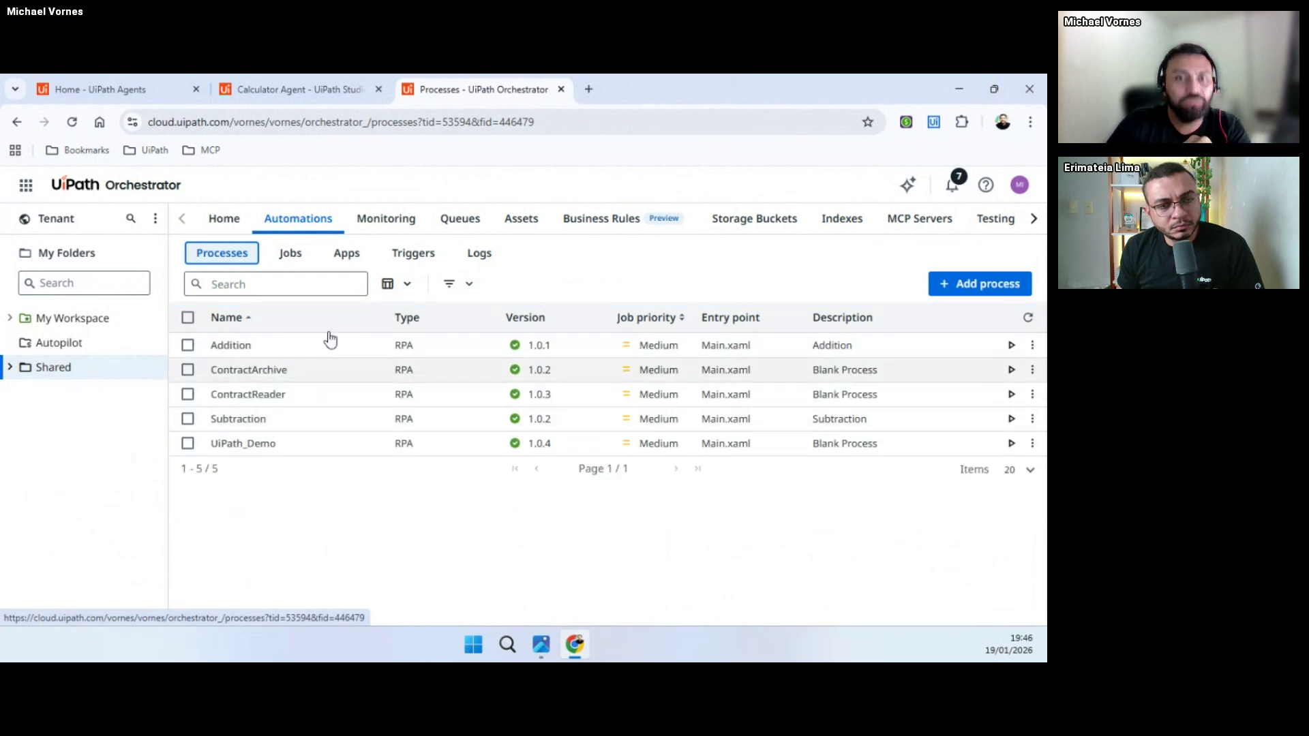
pyautogui.click(308, 90)
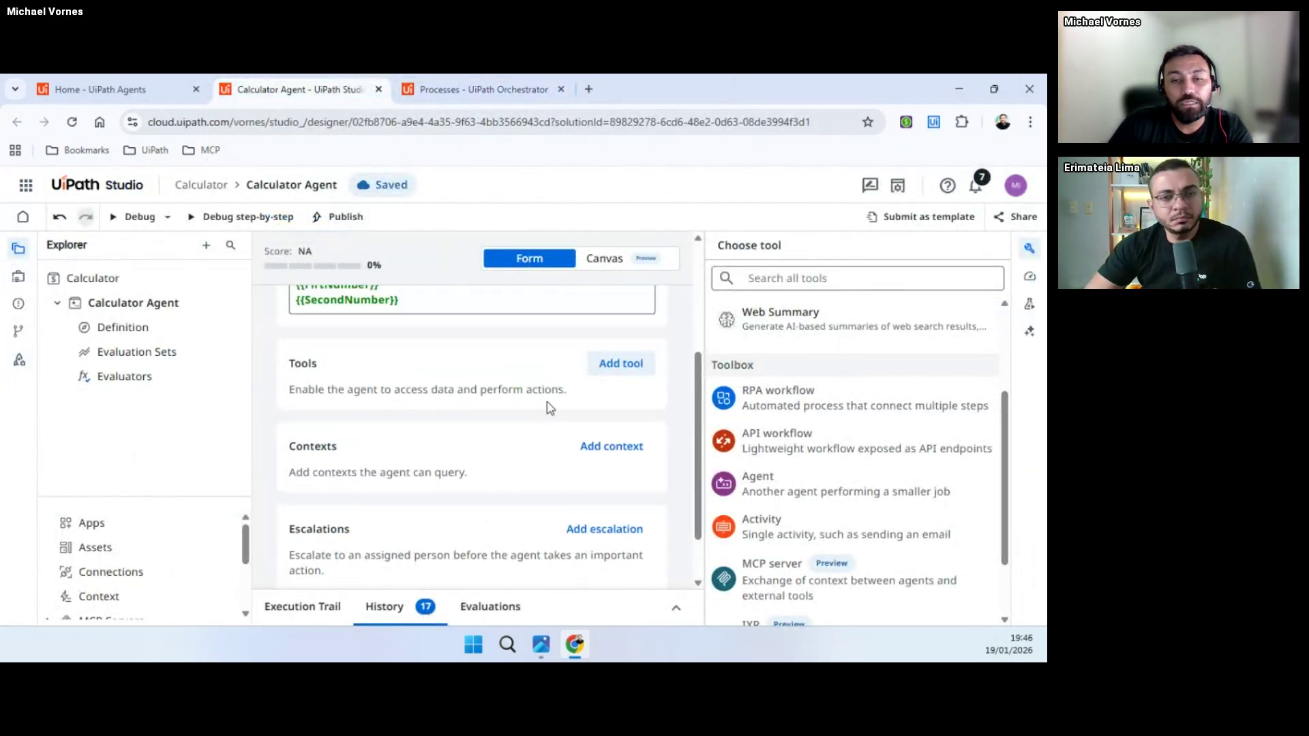
# Step: Try to list the RPA workflows available as agent tools, and reload the agent page
pyautogui.scroll(1, 548, 407)
pyautogui.scroll(2, 518, 436)
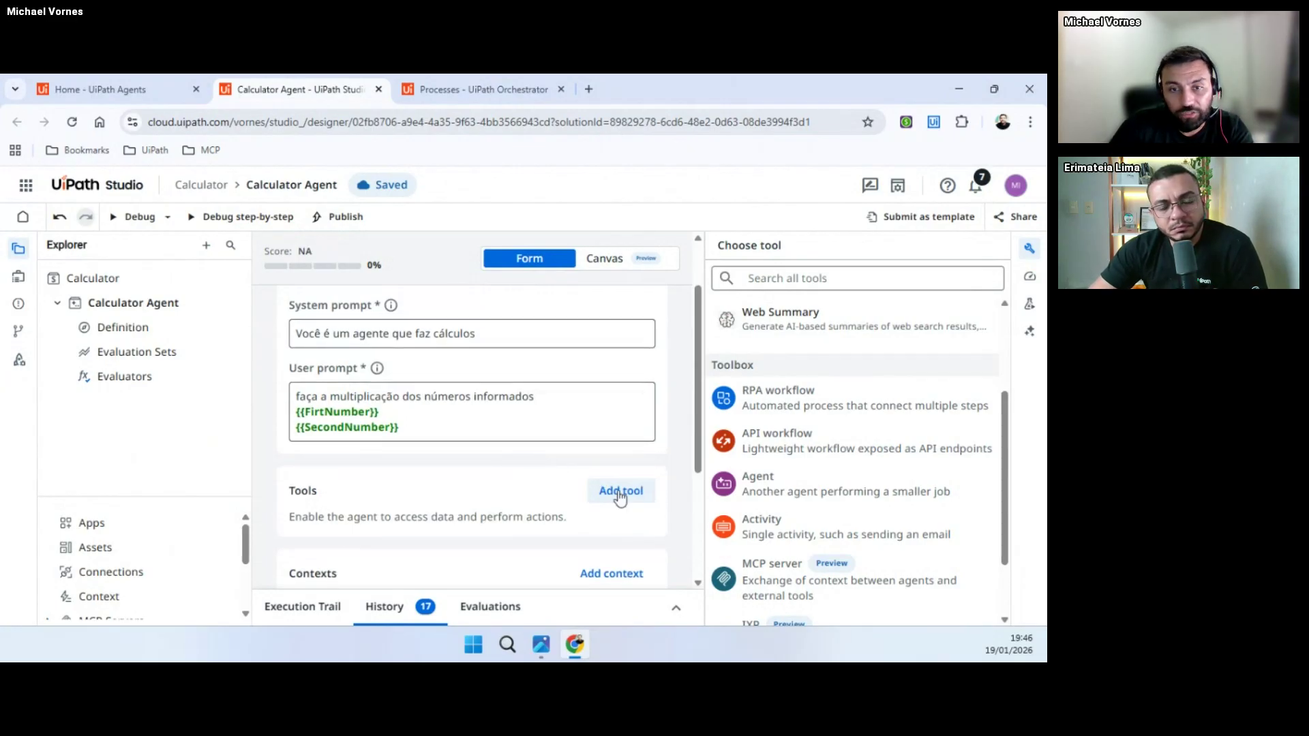
pyautogui.click(863, 405)
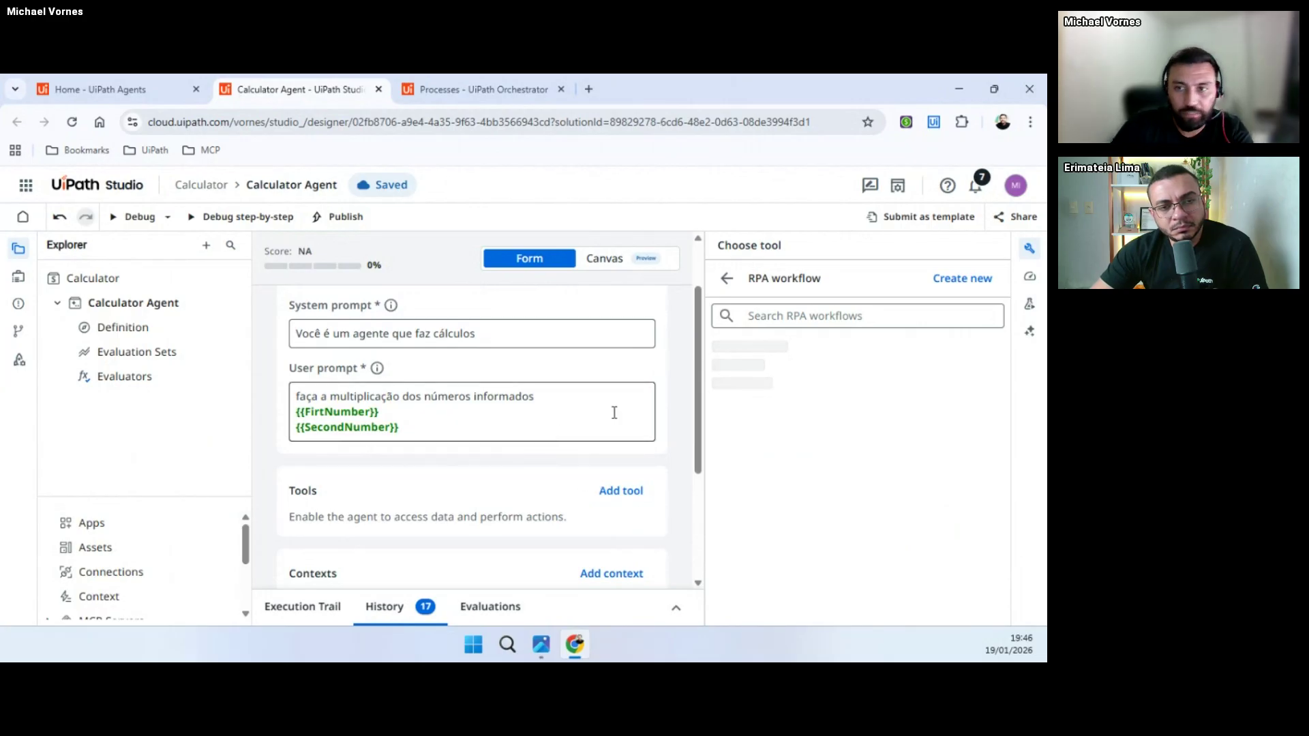
pyautogui.scroll(-2, 614, 412)
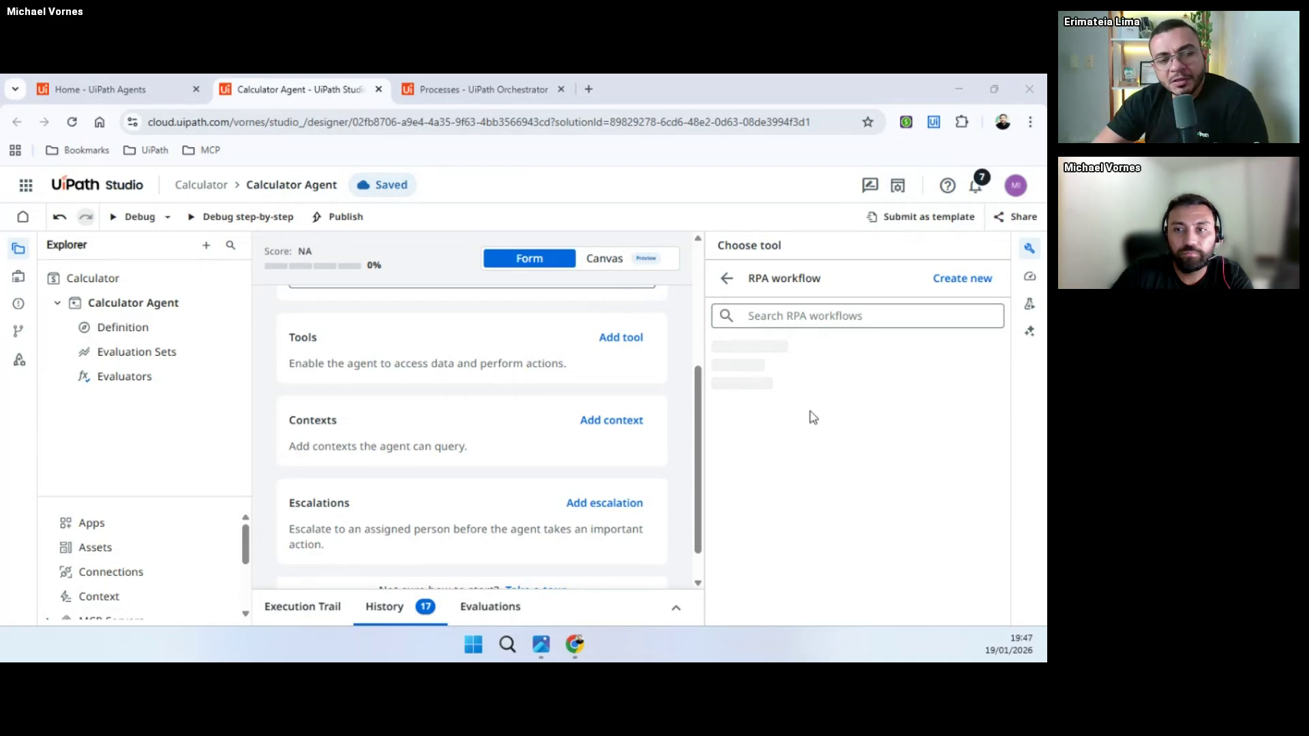
pyautogui.scroll(3, 613, 436)
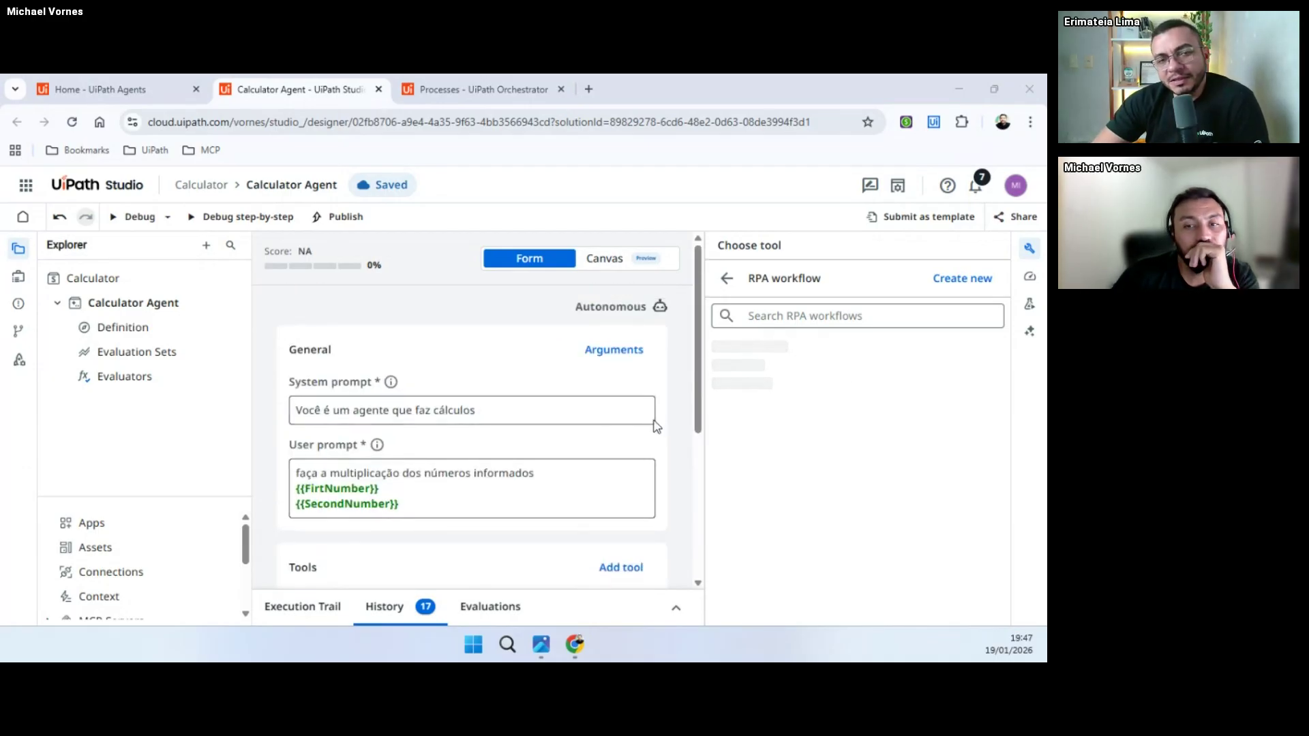
pyautogui.scroll(-1, 613, 436)
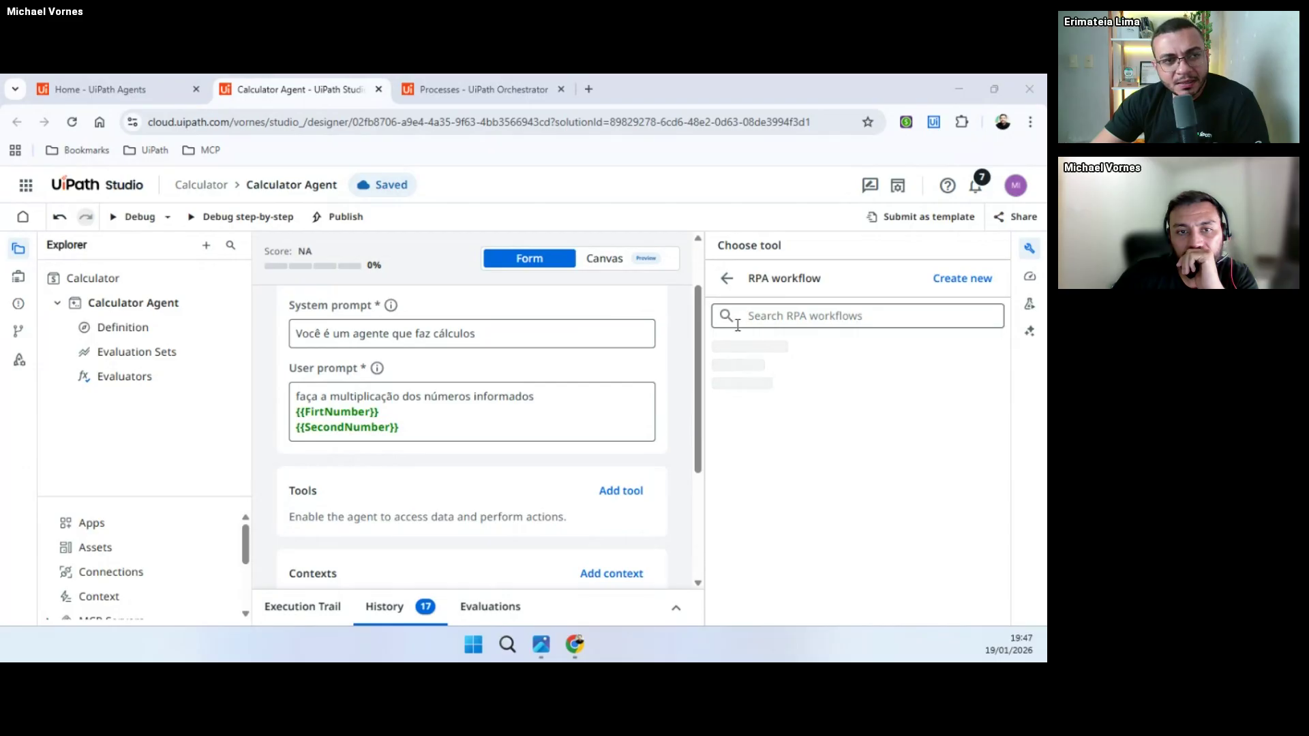
pyautogui.click(71, 121)
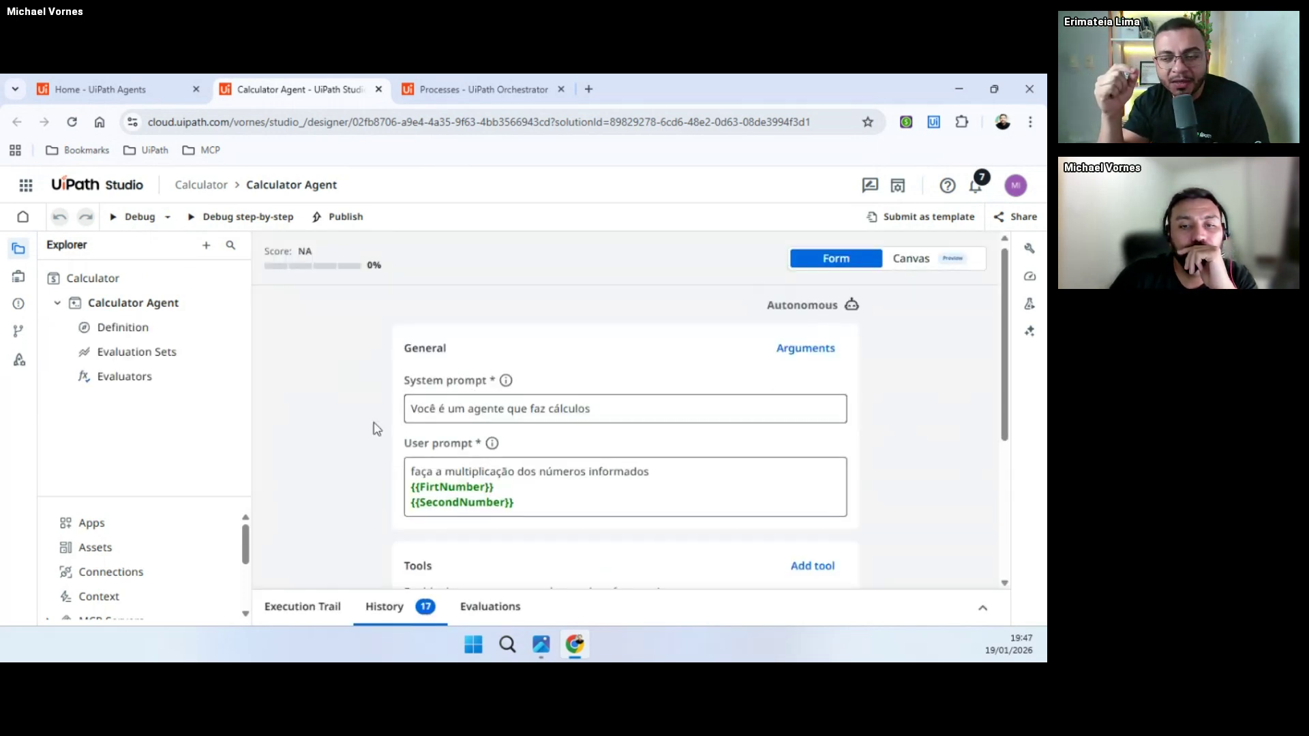
# Step: Add the Web Reader tool to the Calculator Agent
pyautogui.scroll(-3, 523, 453)
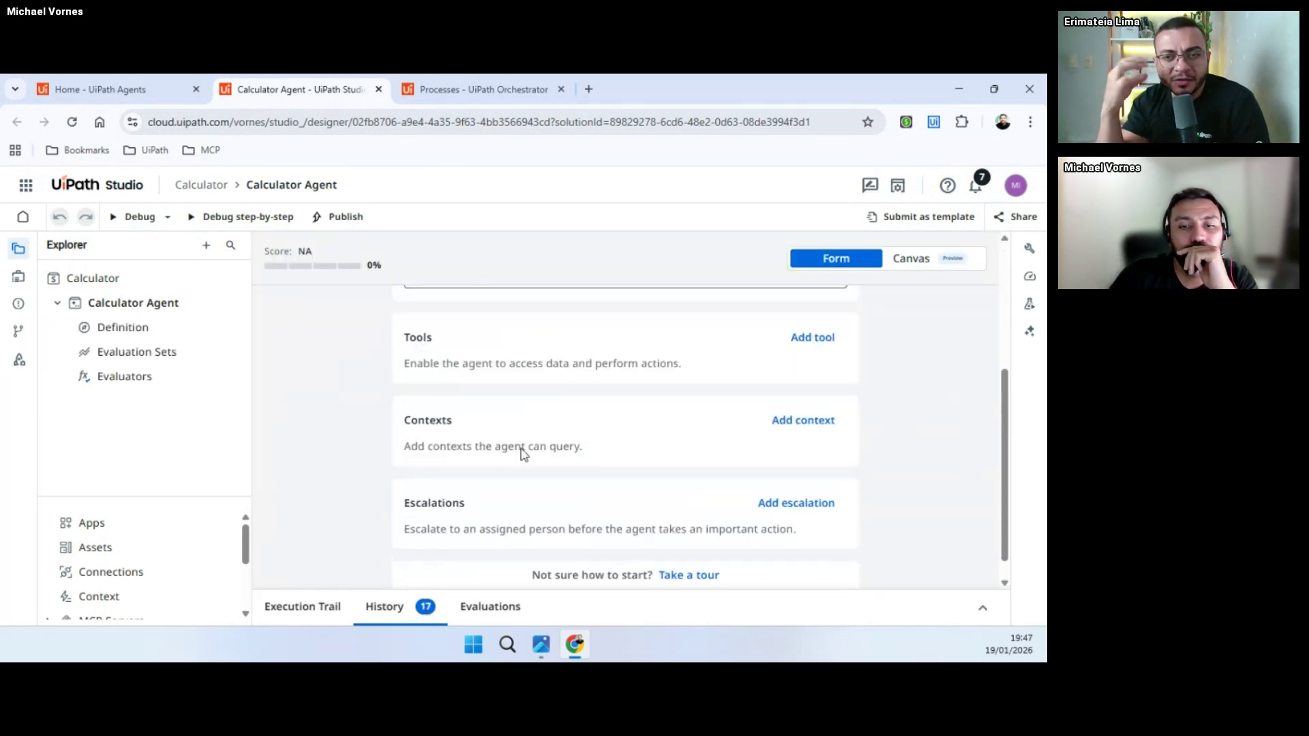
pyautogui.click(819, 339)
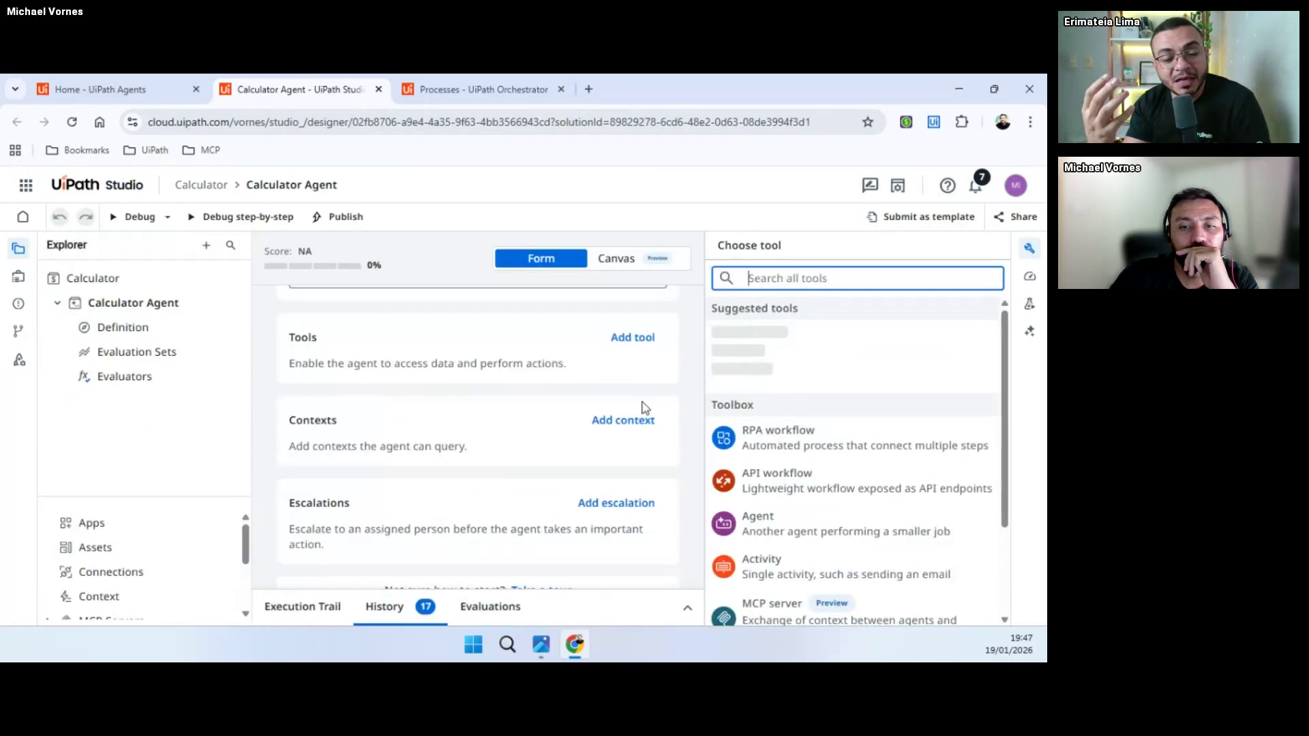
pyautogui.click(784, 442)
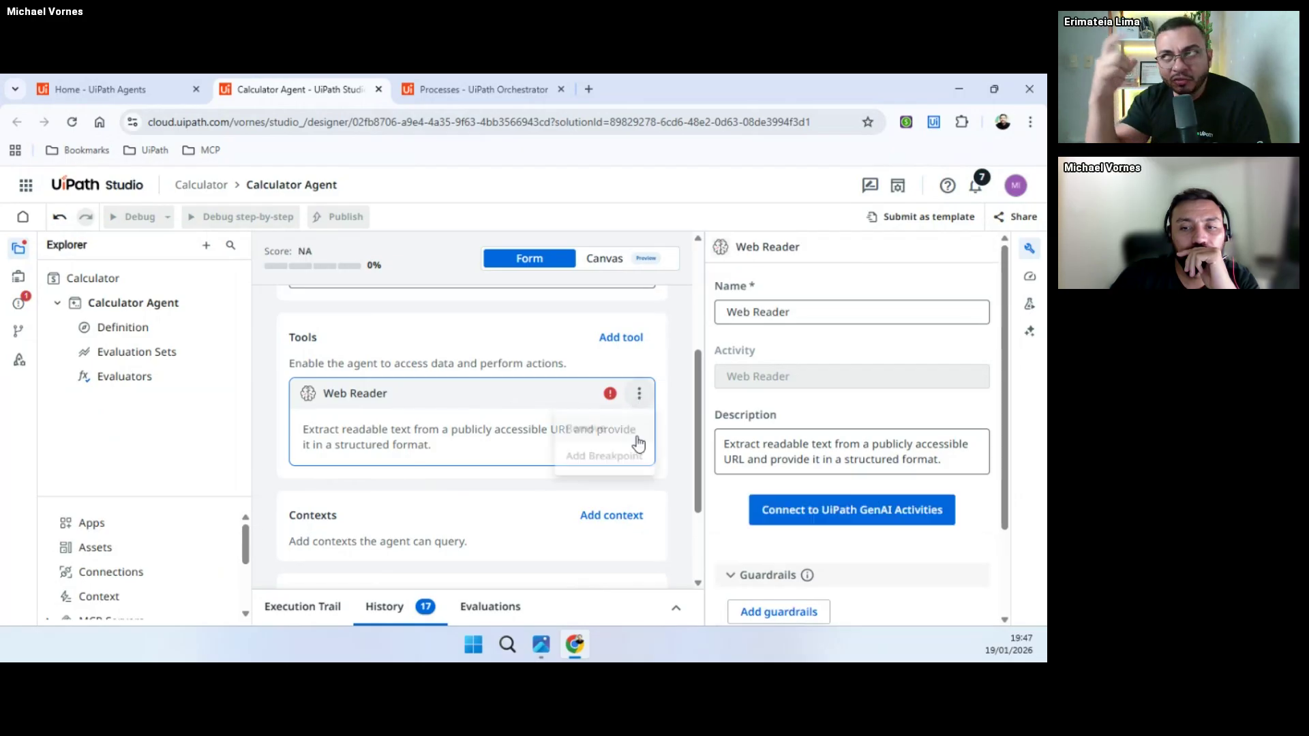
# Step: Remove the Web Reader tool from the Calculator Agent
pyautogui.click(639, 394)
pyautogui.click(597, 435)
pyautogui.click(624, 448)
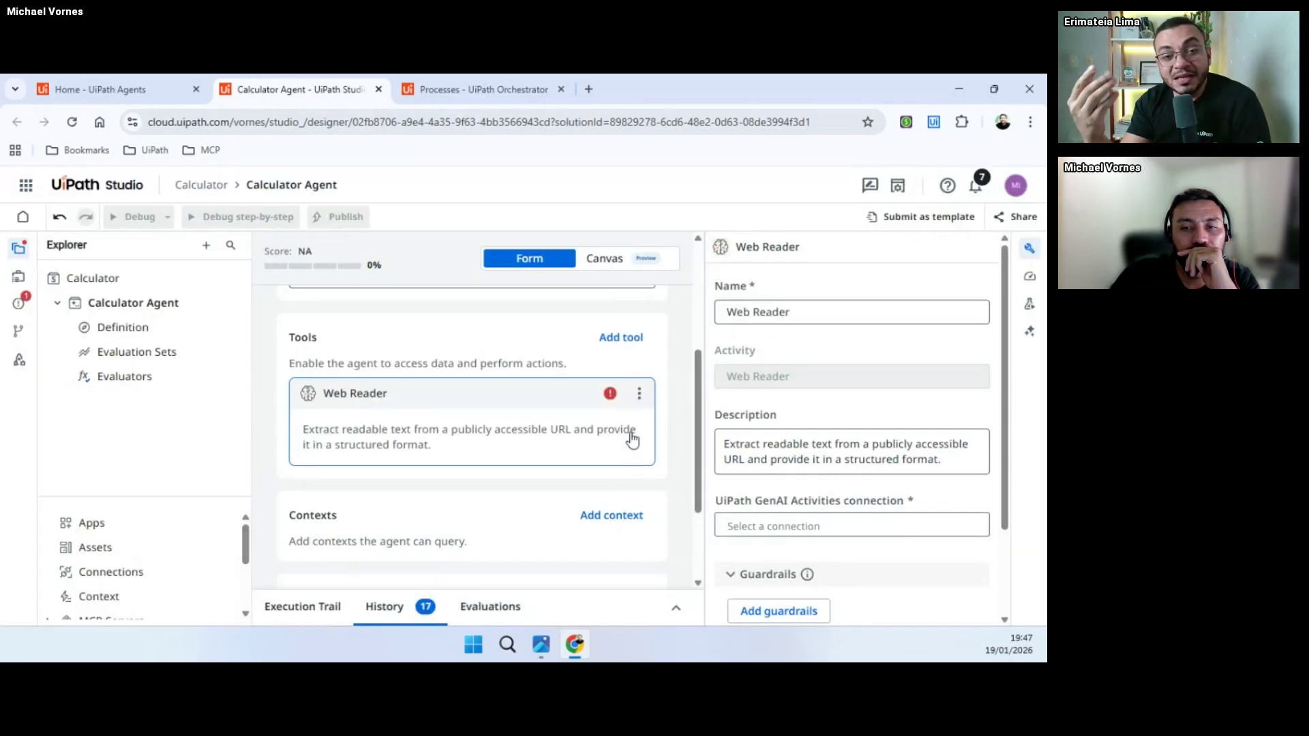
# Step: Add the published Addition RPA workflow from the Shared folder as a tool of the agent and look over its properties
pyautogui.click(625, 341)
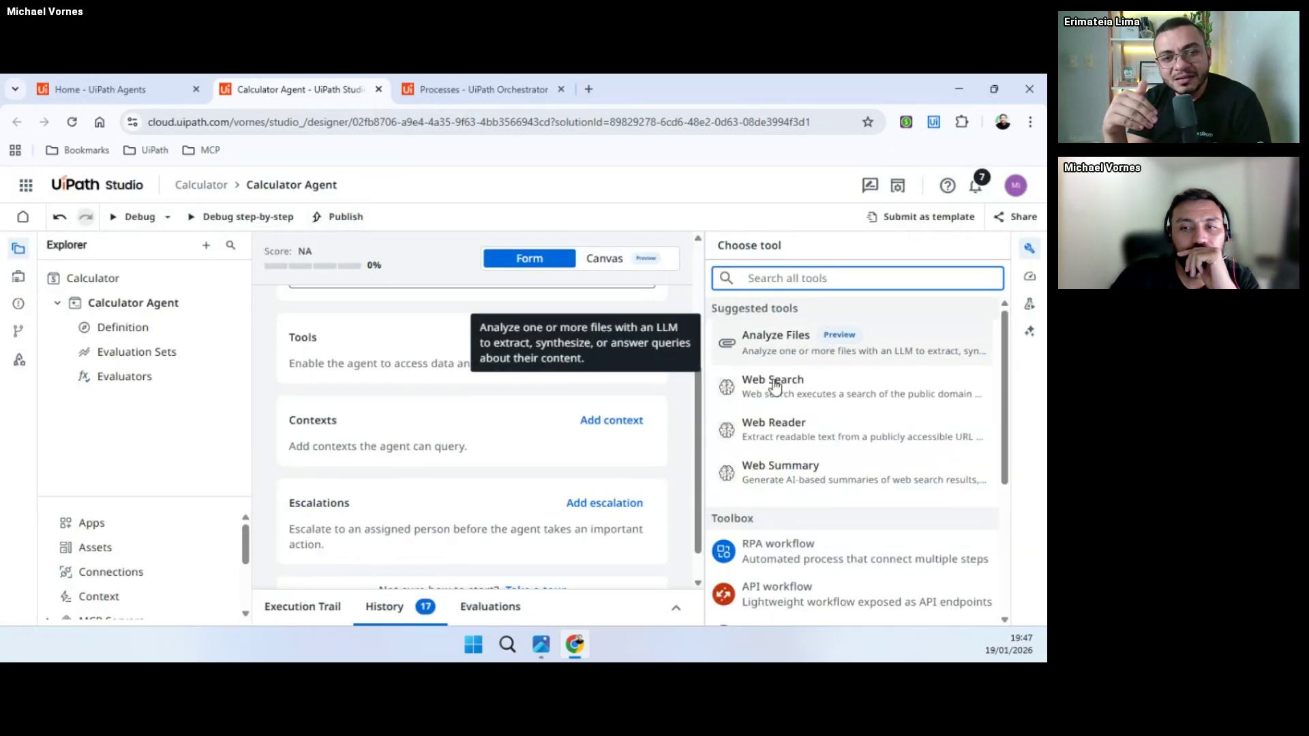
pyautogui.scroll(-2, 825, 463)
pyautogui.click(818, 479)
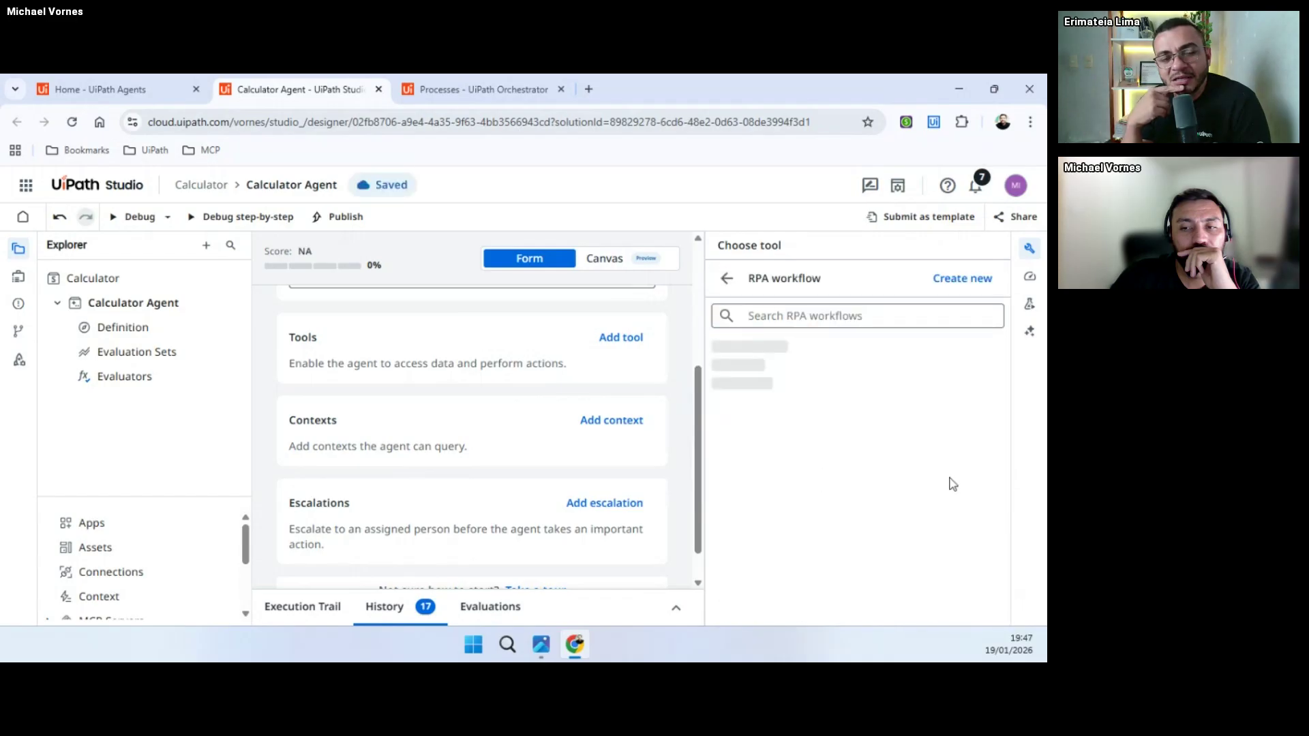
pyautogui.scroll(-1, 856, 430)
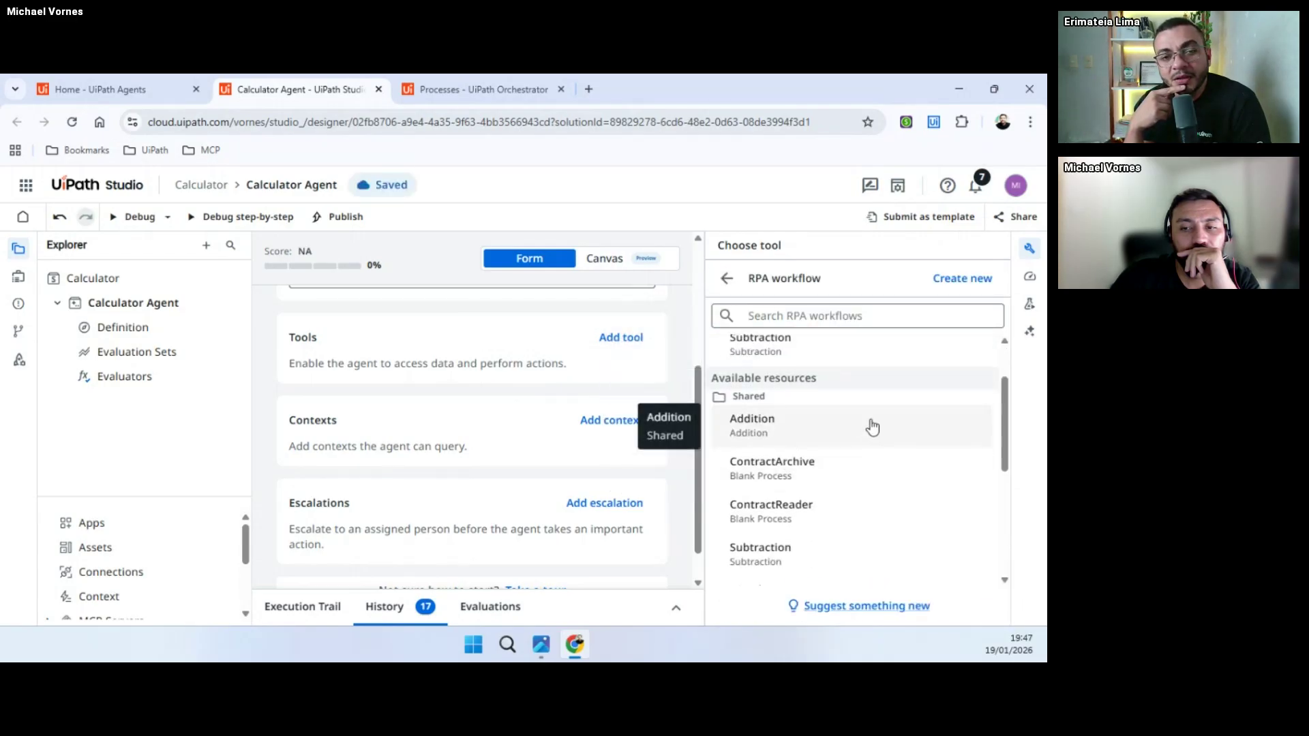
pyautogui.click(819, 427)
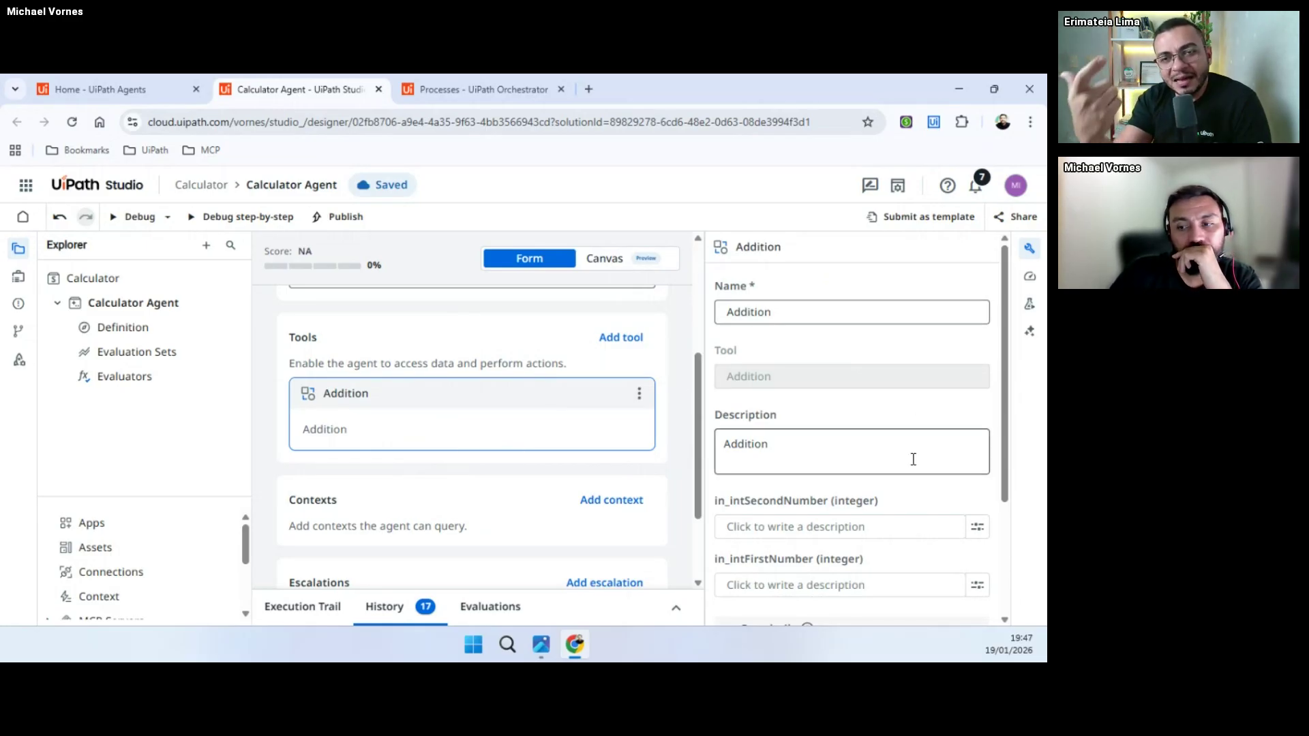
pyautogui.scroll(-3, 900, 470)
pyautogui.scroll(3, 877, 488)
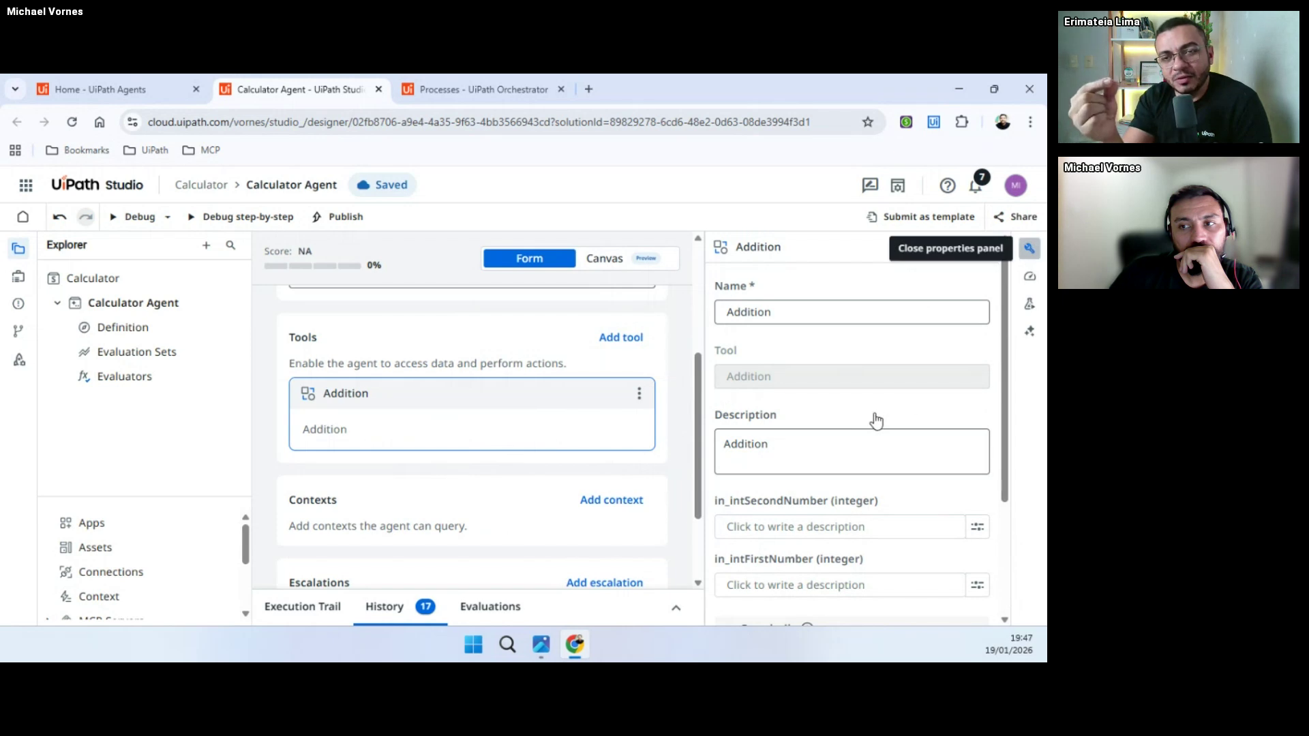
# Step: Hide the Addition tool's properties and the project explorer to give the agent form more room
pyautogui.click(1030, 250)
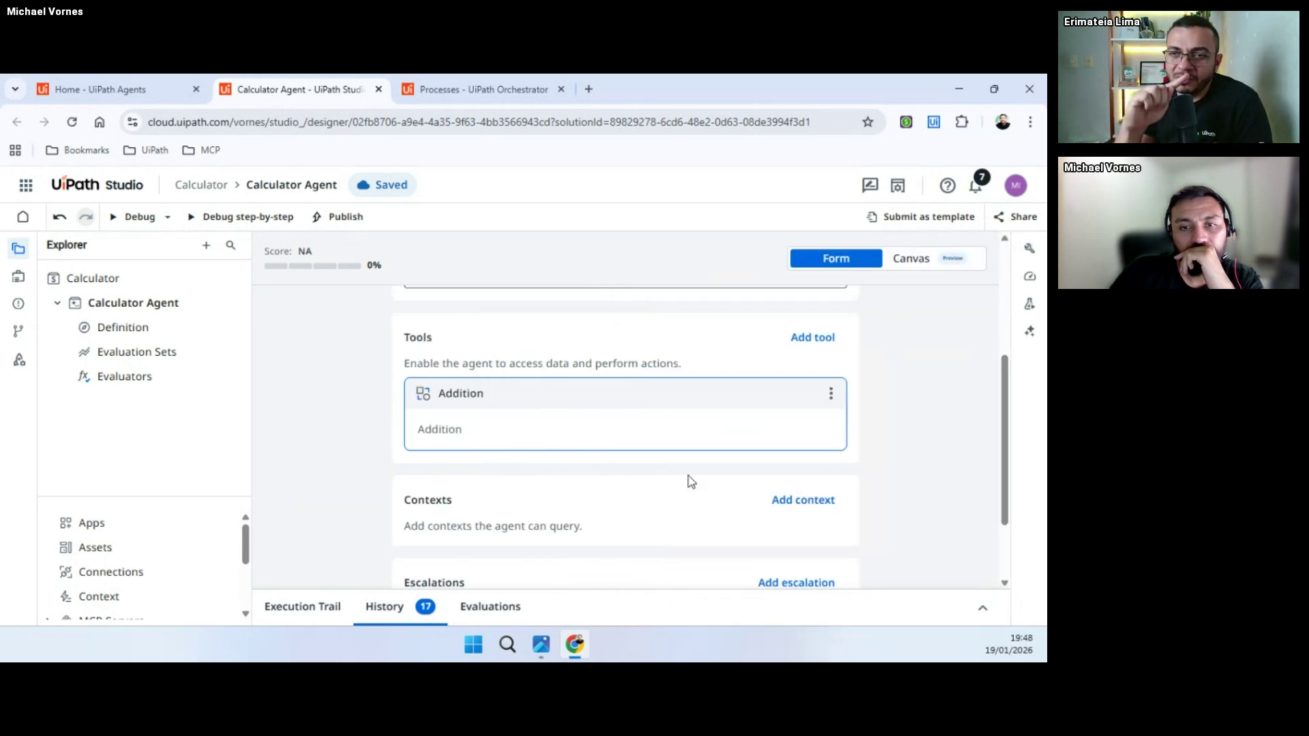
pyautogui.scroll(3, 696, 470)
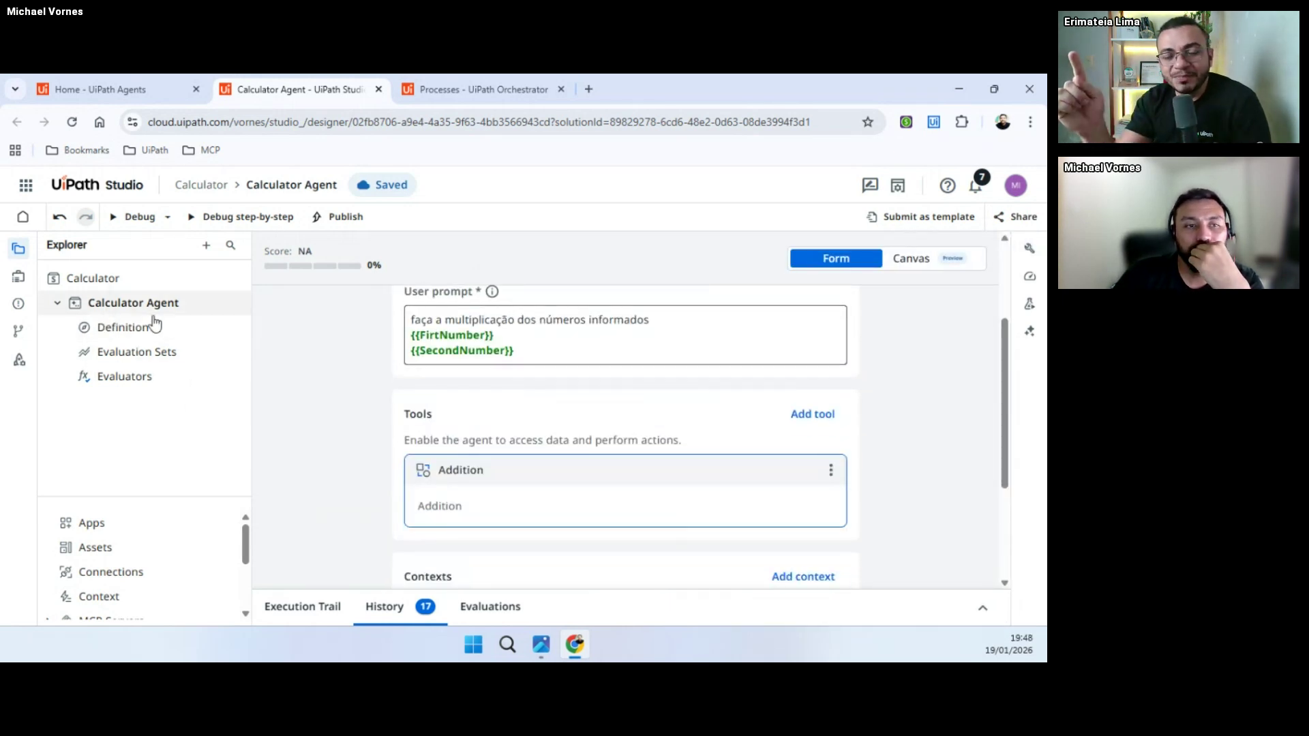
pyautogui.click(19, 251)
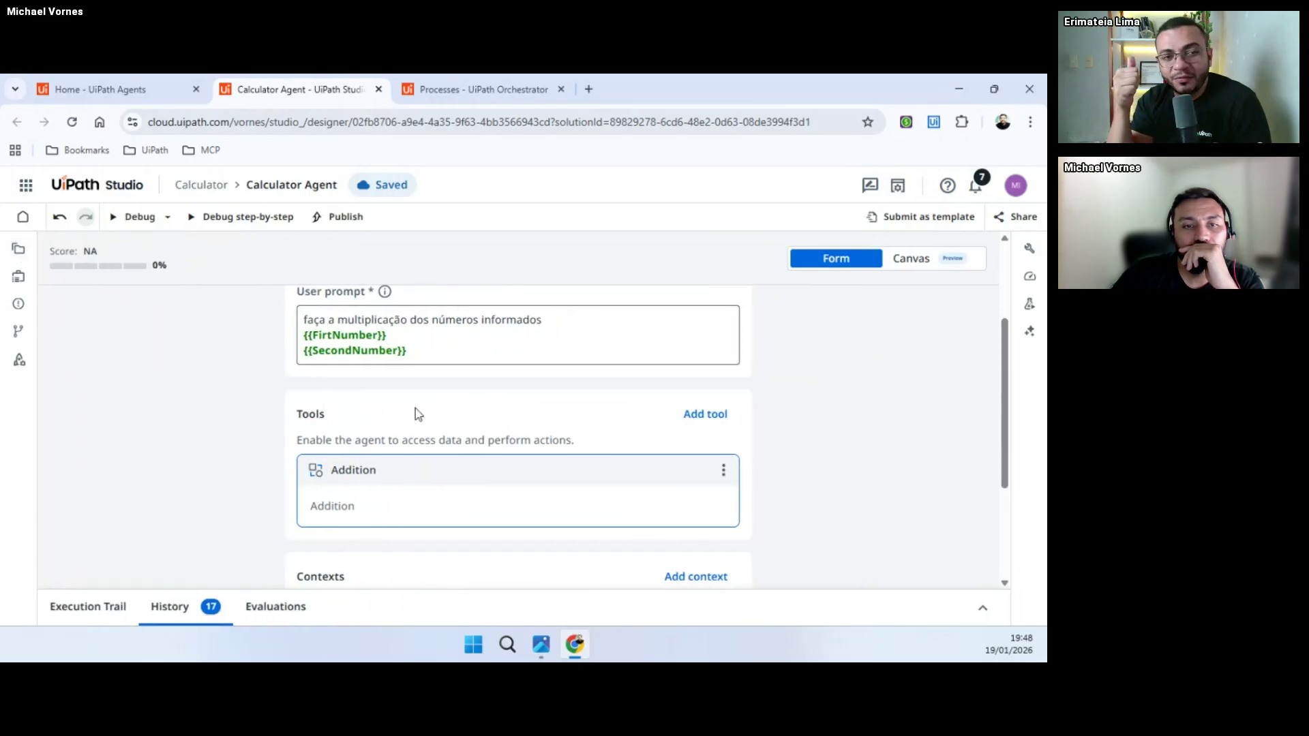
# Step: Replace "multiplicação" with "soma" in the user prompt so its first line reads "faça a soma dos números informados"
pyautogui.scroll(1, 728, 400)
pyautogui.scroll(-3, 743, 416)
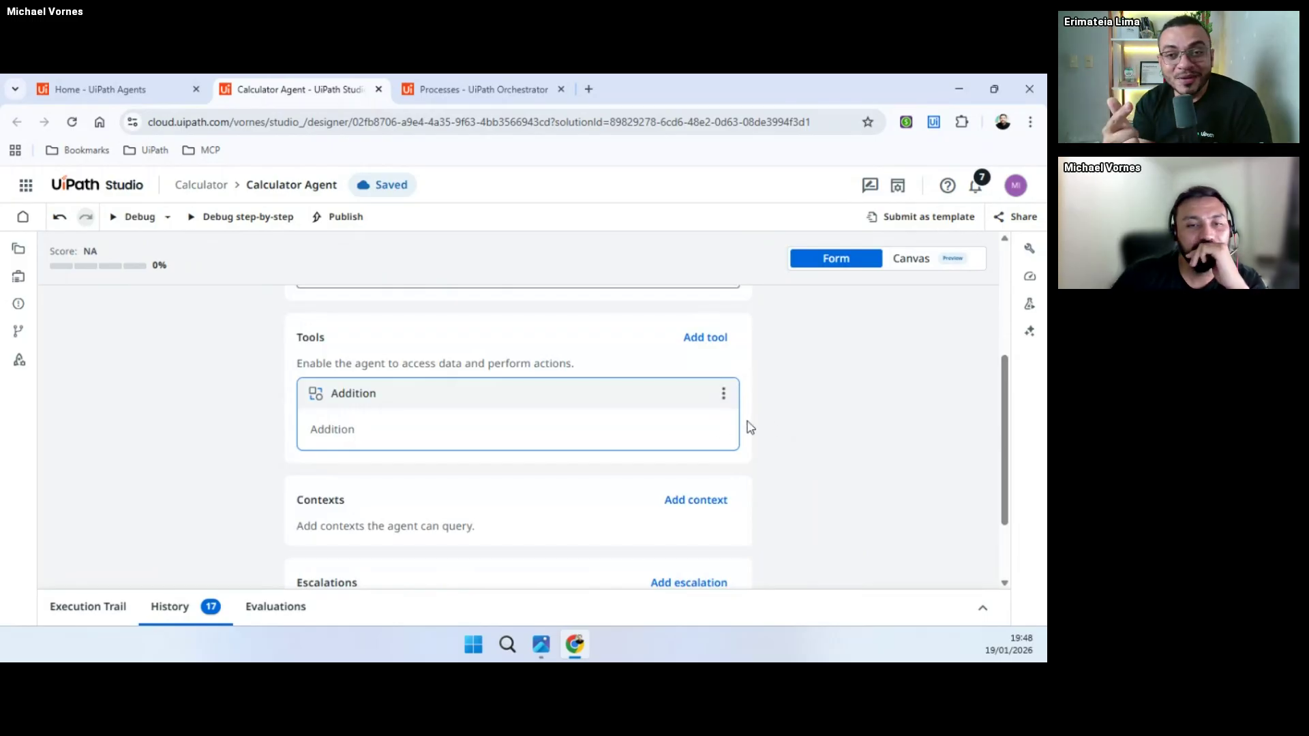
pyautogui.scroll(1, 478, 418)
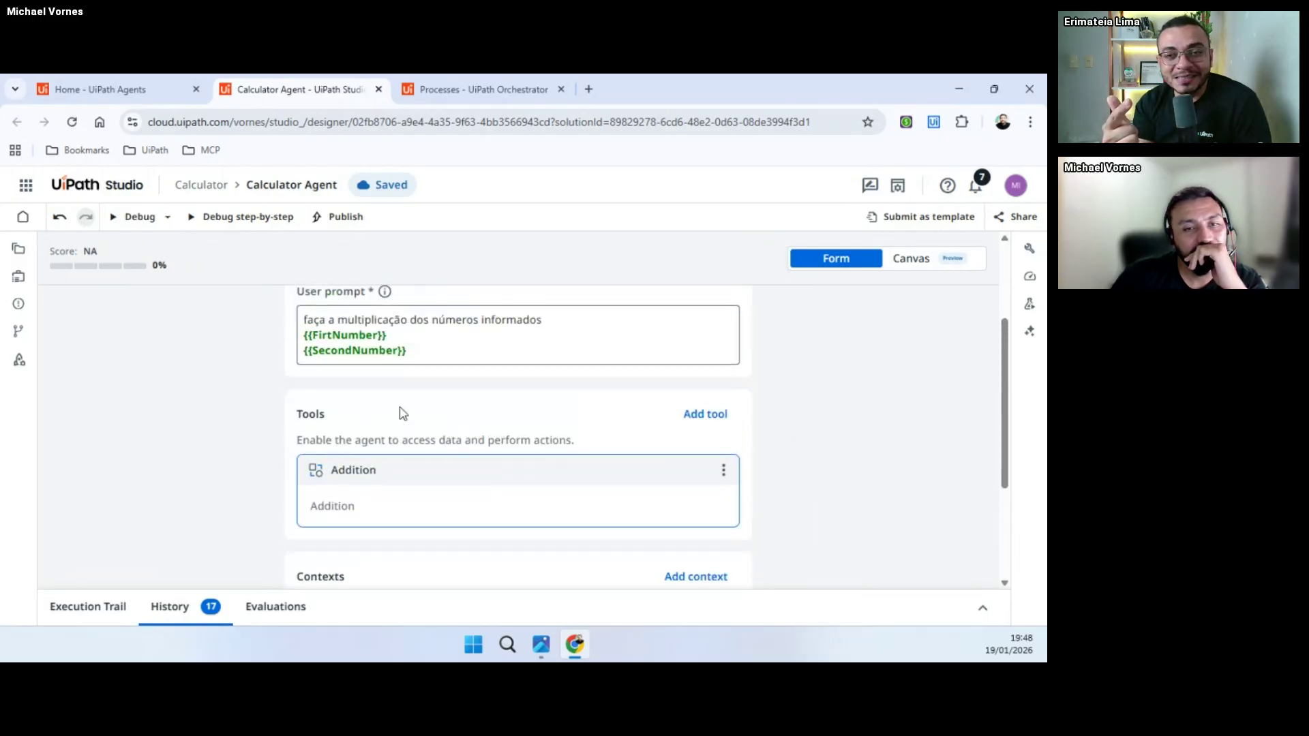
pyautogui.click(407, 320)
pyautogui.press('BackSpace')
pyautogui.press('BackSpace')
pyautogui.press('BackSpace')
pyautogui.press('BackSpace')
pyautogui.press('BackSpace')
pyautogui.press('BackSpace')
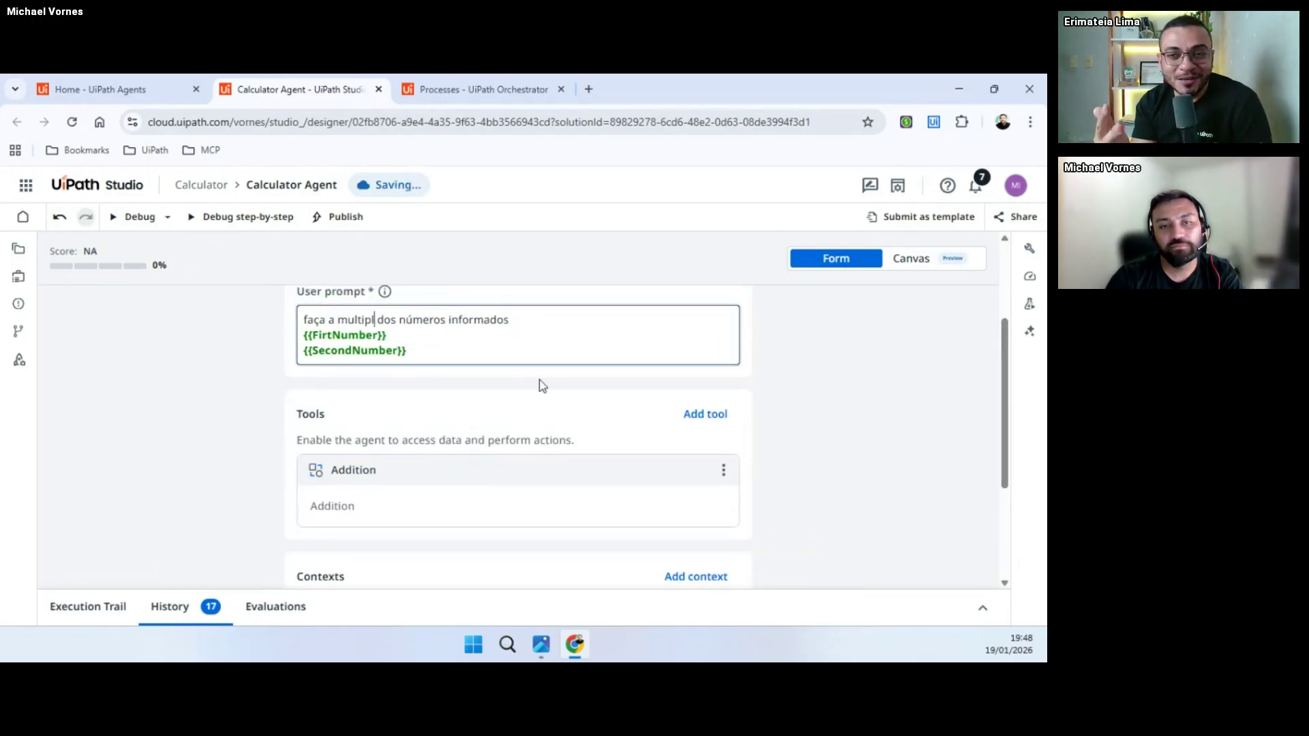
pyautogui.press('BackSpace')
pyautogui.press('BackSpace')
pyautogui.press('BackSpace')
pyautogui.press('BackSpace')
pyautogui.press('BackSpace')
pyautogui.press('BackSpace')
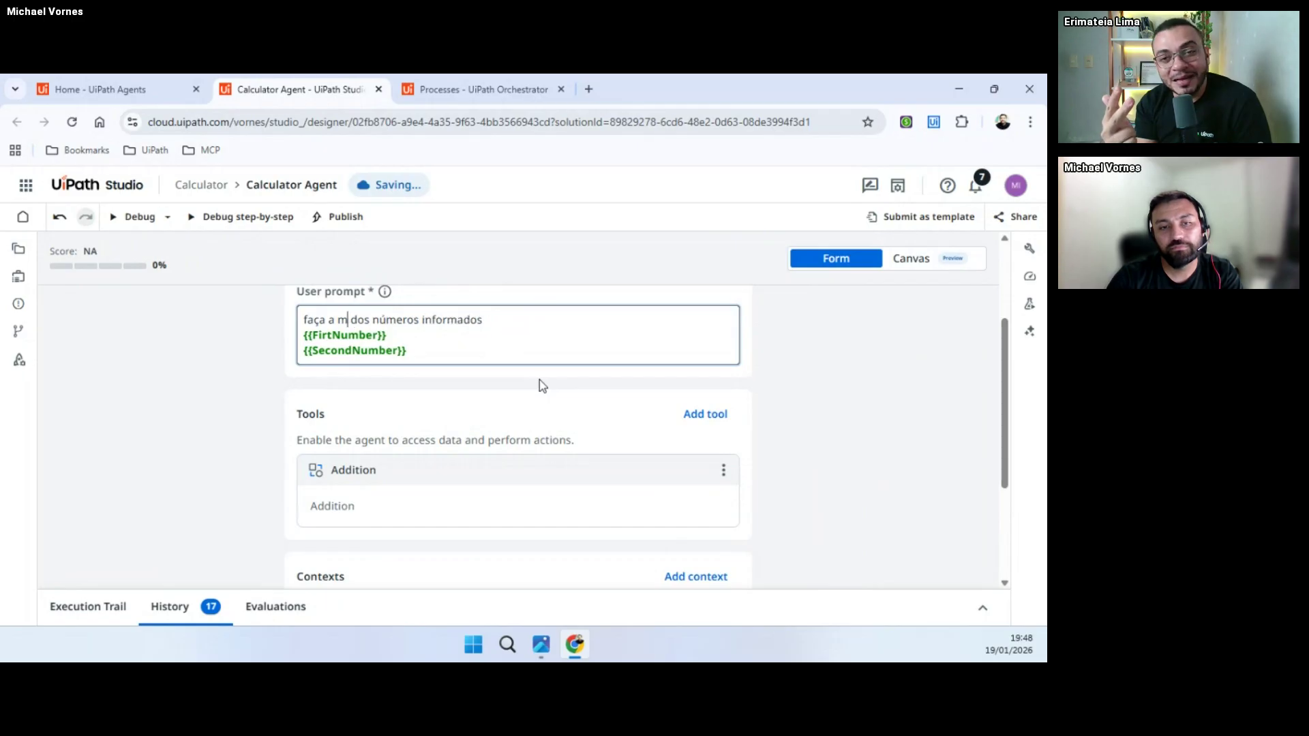
pyautogui.press('BackSpace')
pyautogui.write('soma')
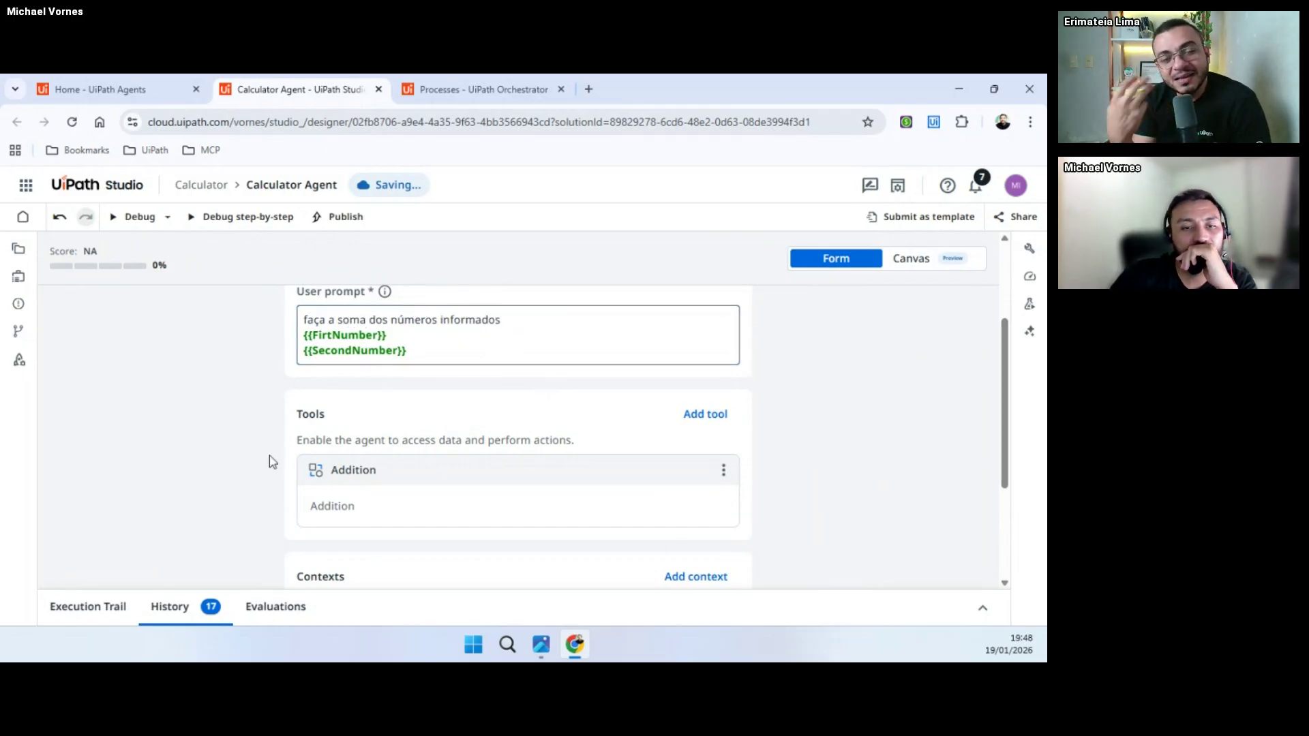
# Step: Review the agent's prompts and Addition tool, and compare them with the Shared folder's processes in Orchestrator before returning to the agent
pyautogui.scroll(1, 405, 428)
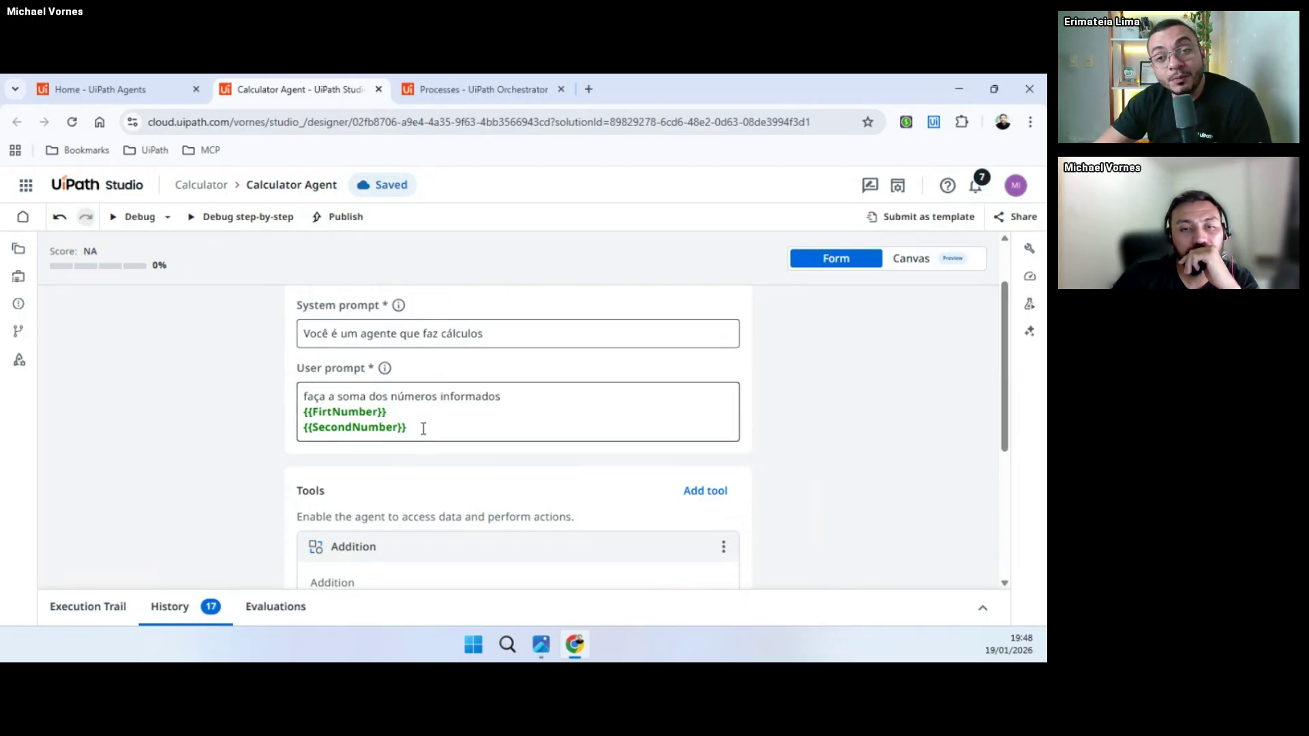
pyautogui.scroll(-1, 496, 458)
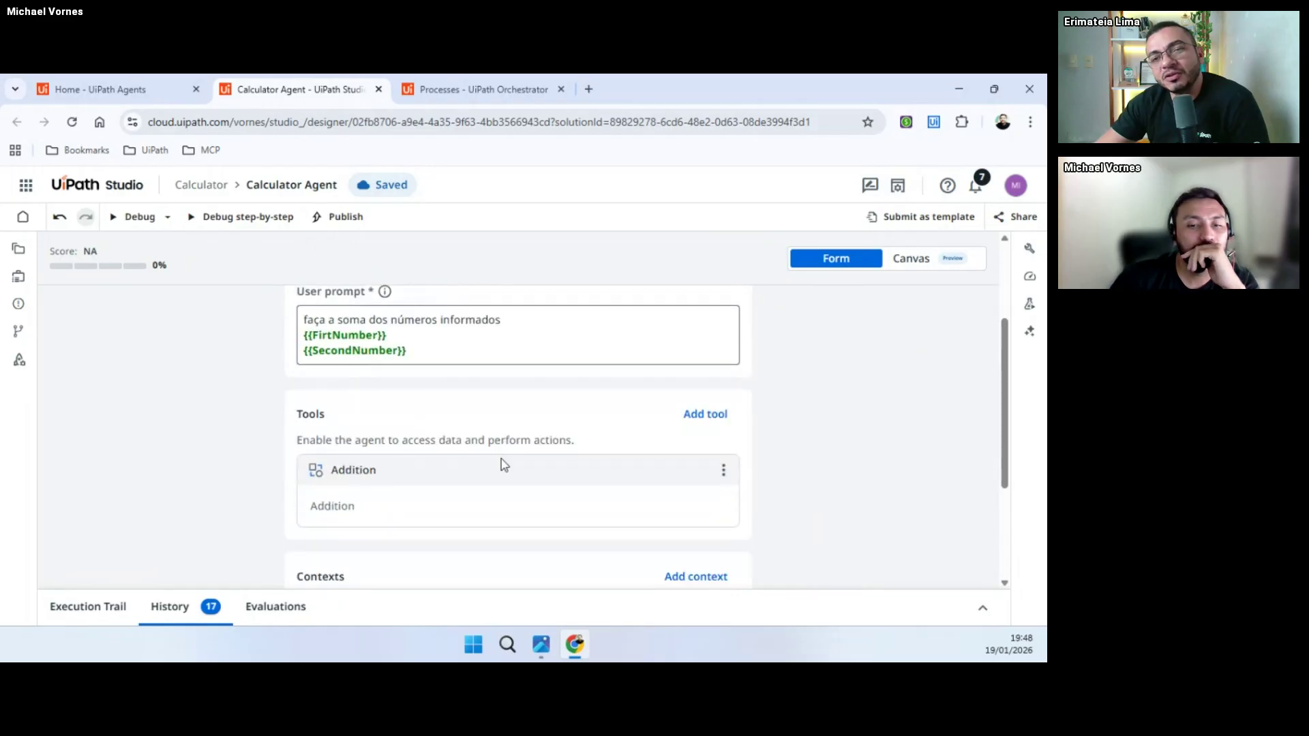
pyautogui.scroll(-1, 463, 486)
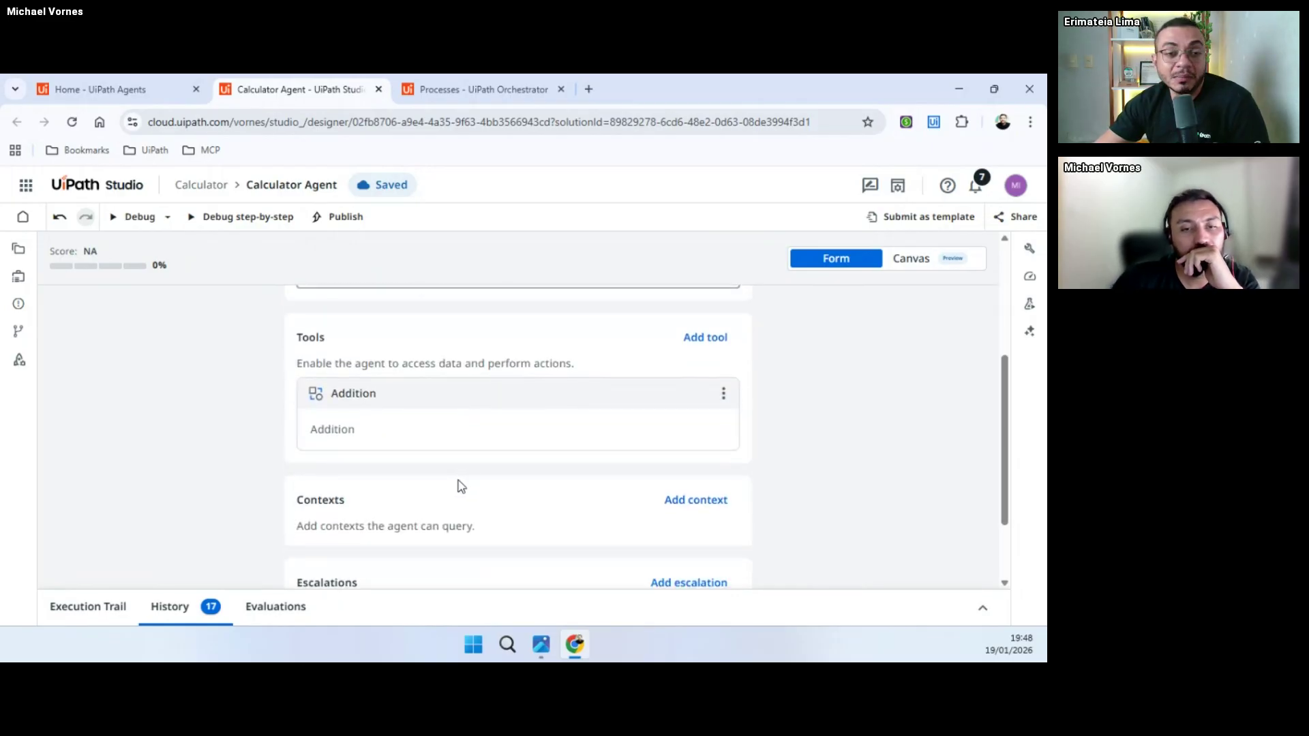
pyautogui.scroll(-1, 448, 488)
pyautogui.scroll(4, 445, 491)
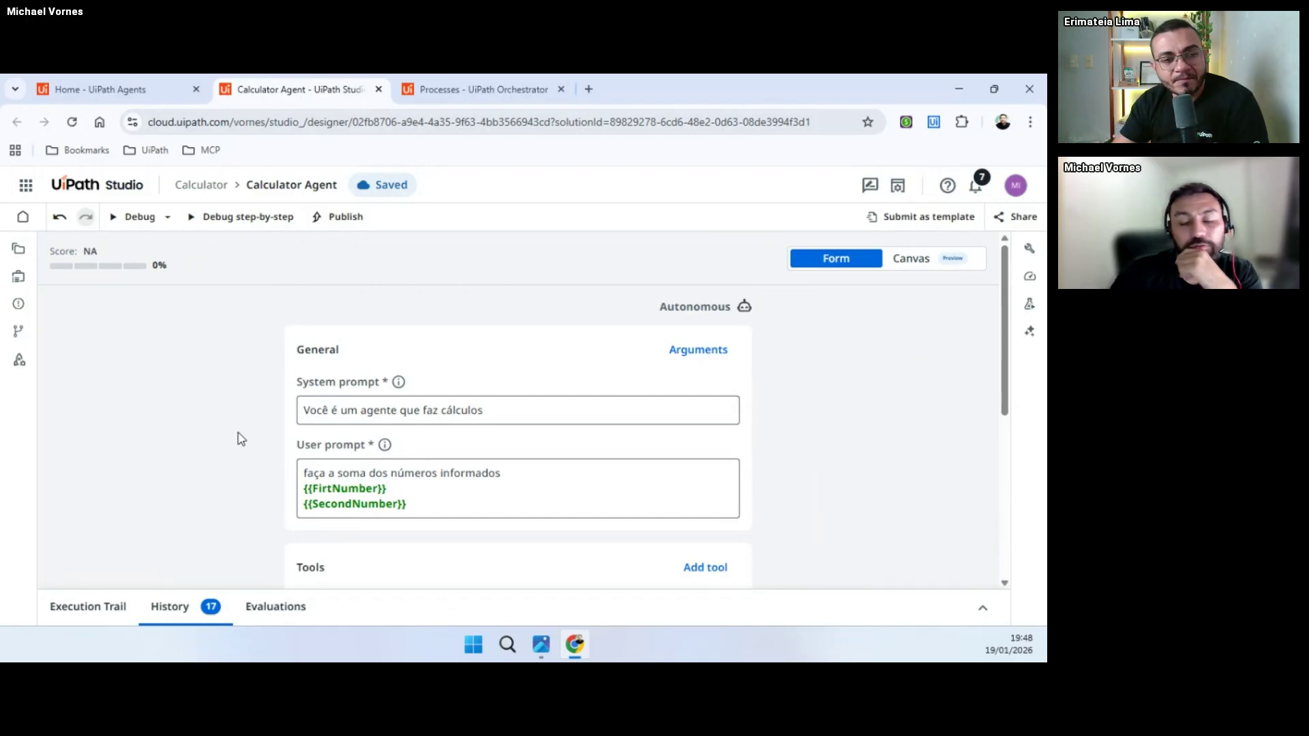
pyautogui.scroll(-3, 242, 432)
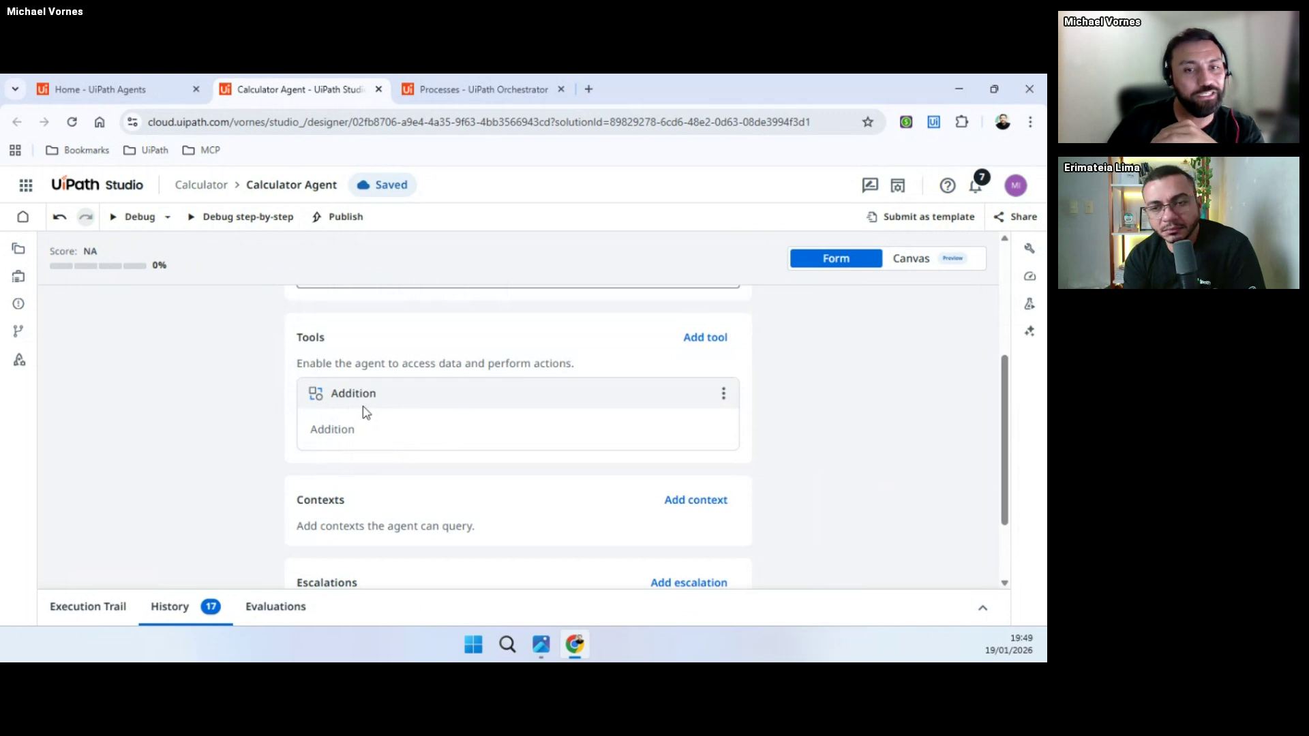
pyautogui.click(450, 89)
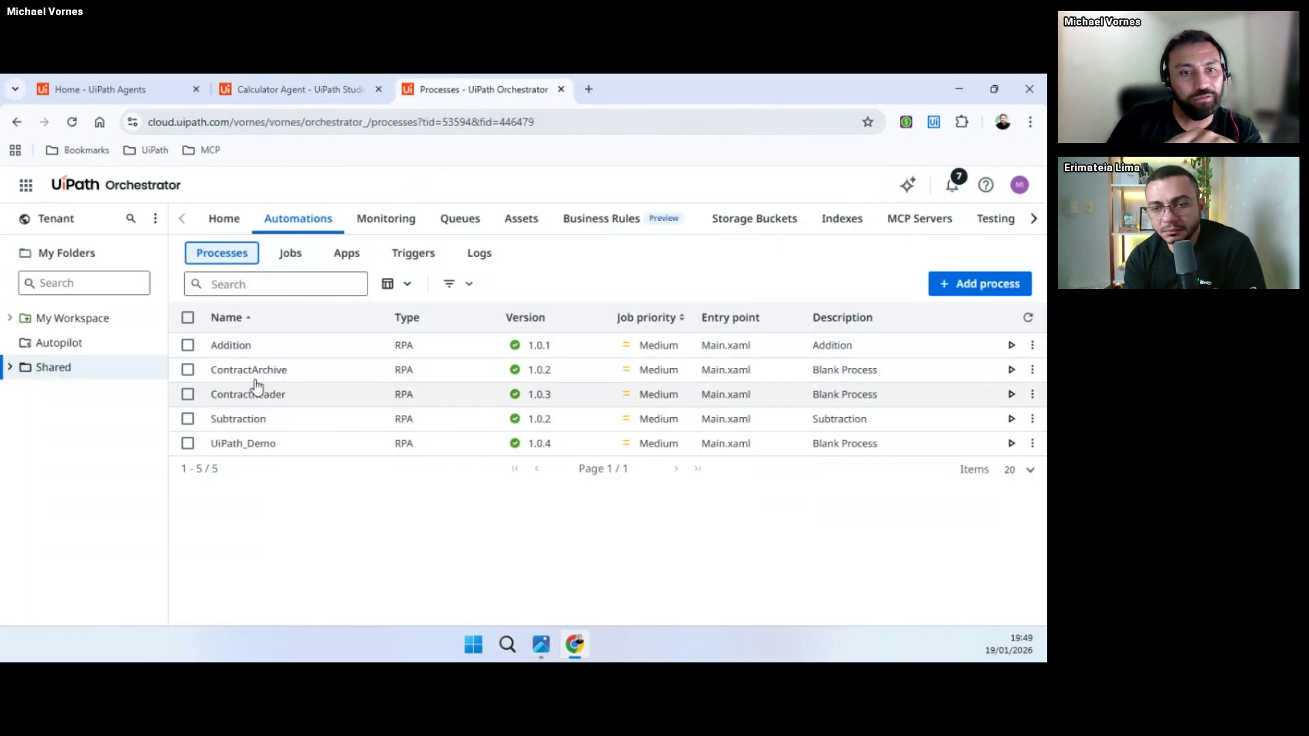
pyautogui.click(269, 89)
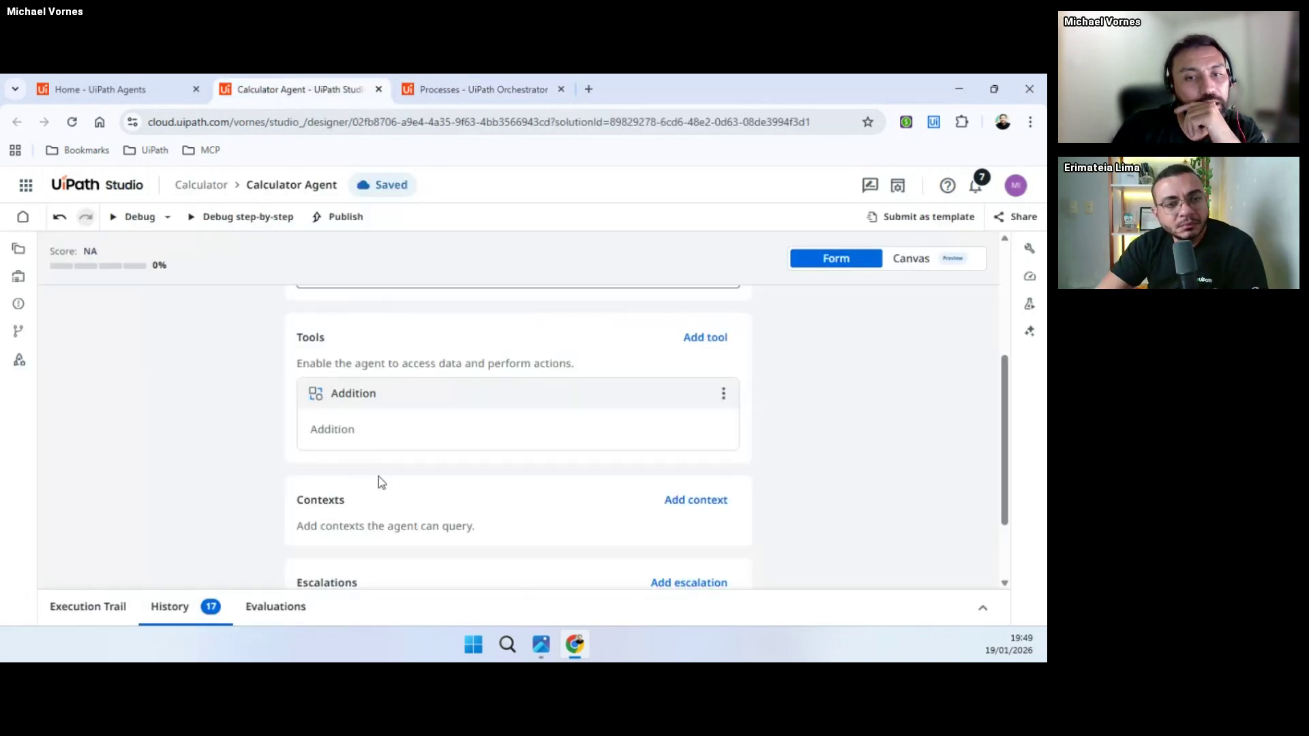
pyautogui.scroll(4, 378, 476)
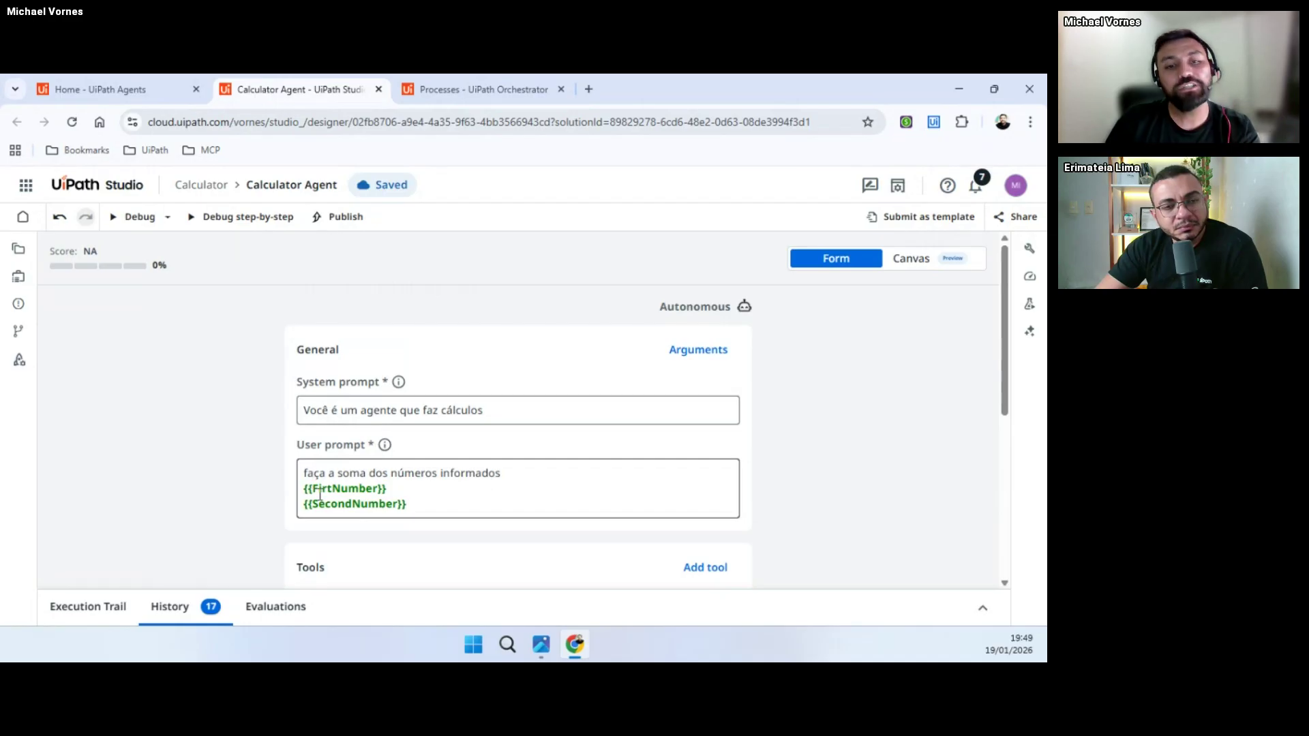
pyautogui.scroll(-2, 321, 495)
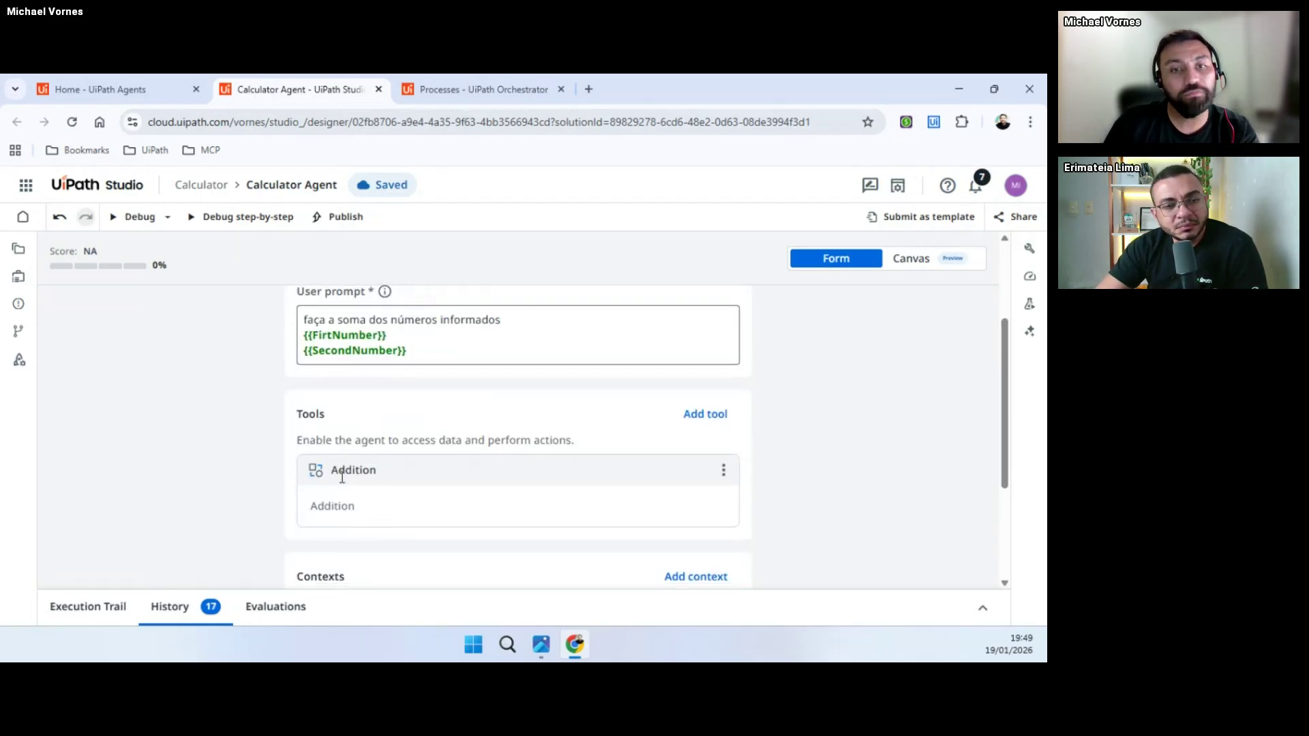
pyautogui.scroll(2, 342, 477)
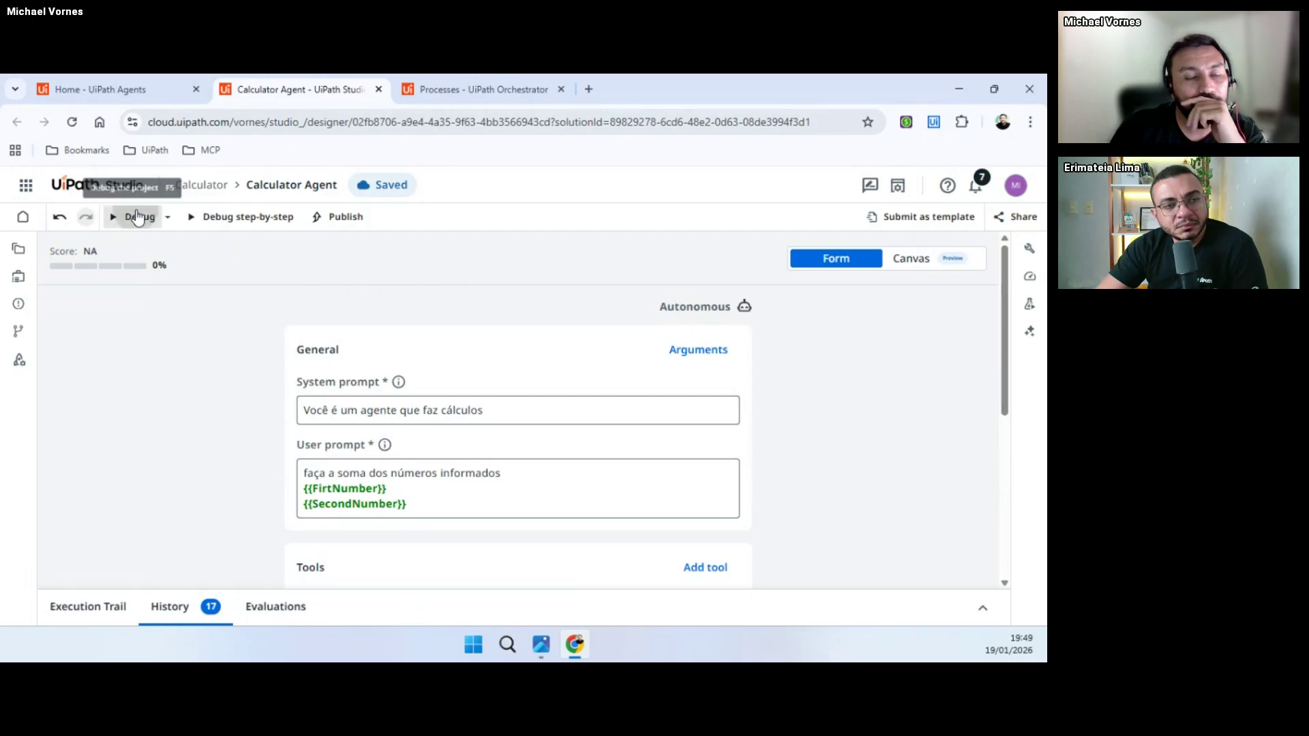
# Step: Set the debug input SecondNumber to 2, keeping FirtNumber at 3, and start debugging the Calculator Agent
pyautogui.click(138, 218)
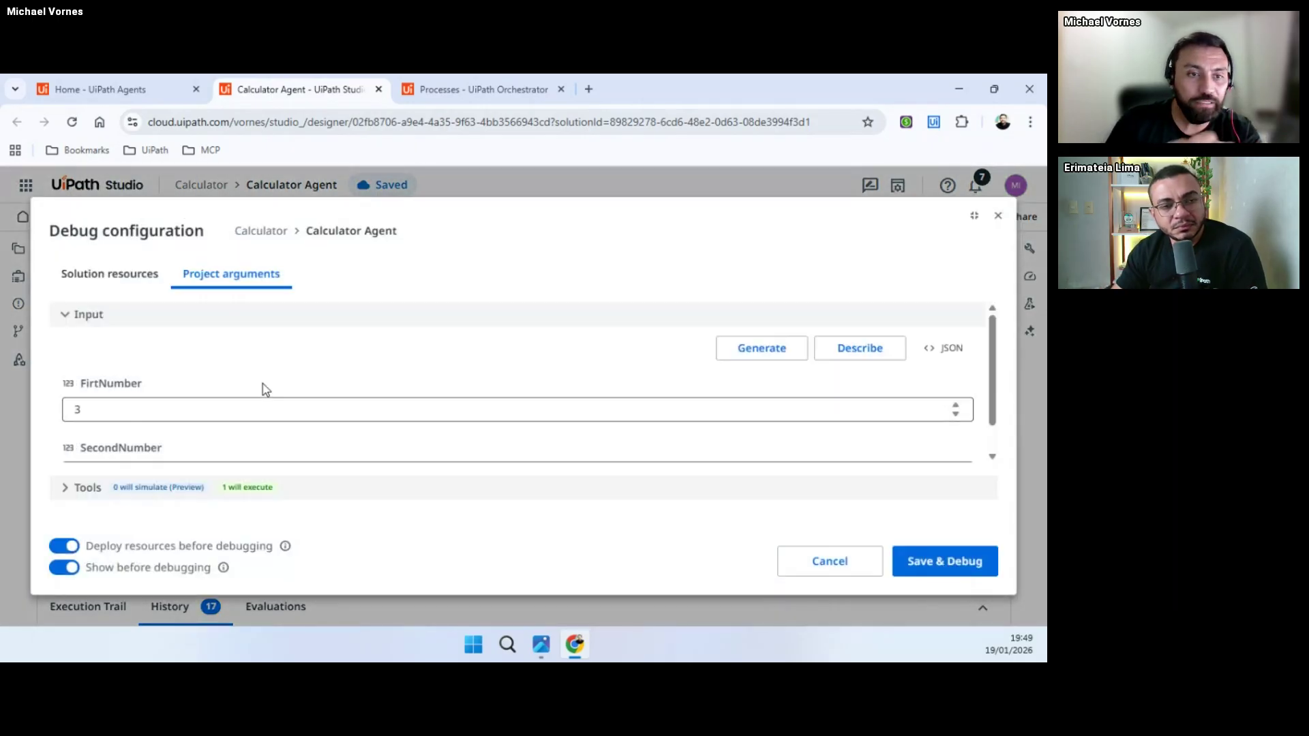
pyautogui.scroll(-1, 138, 409)
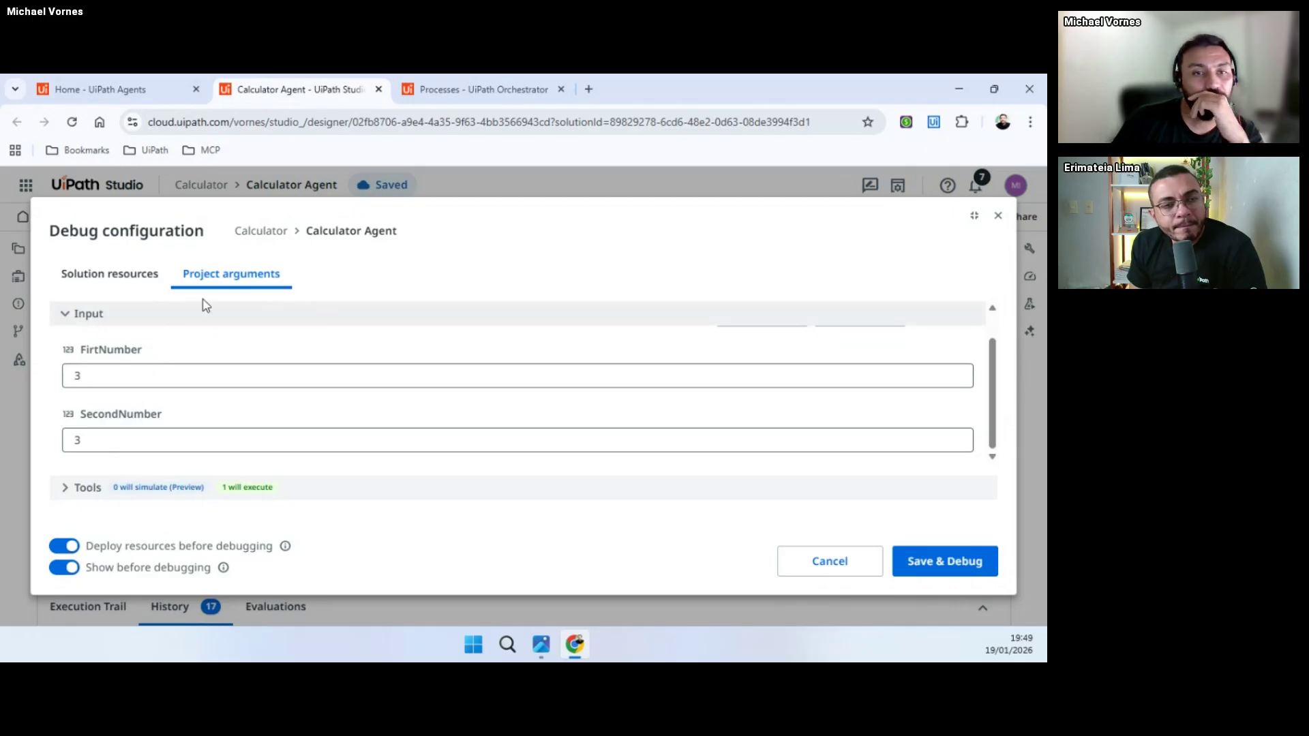
pyautogui.moveTo(89, 442); pyautogui.dragTo(68, 440)
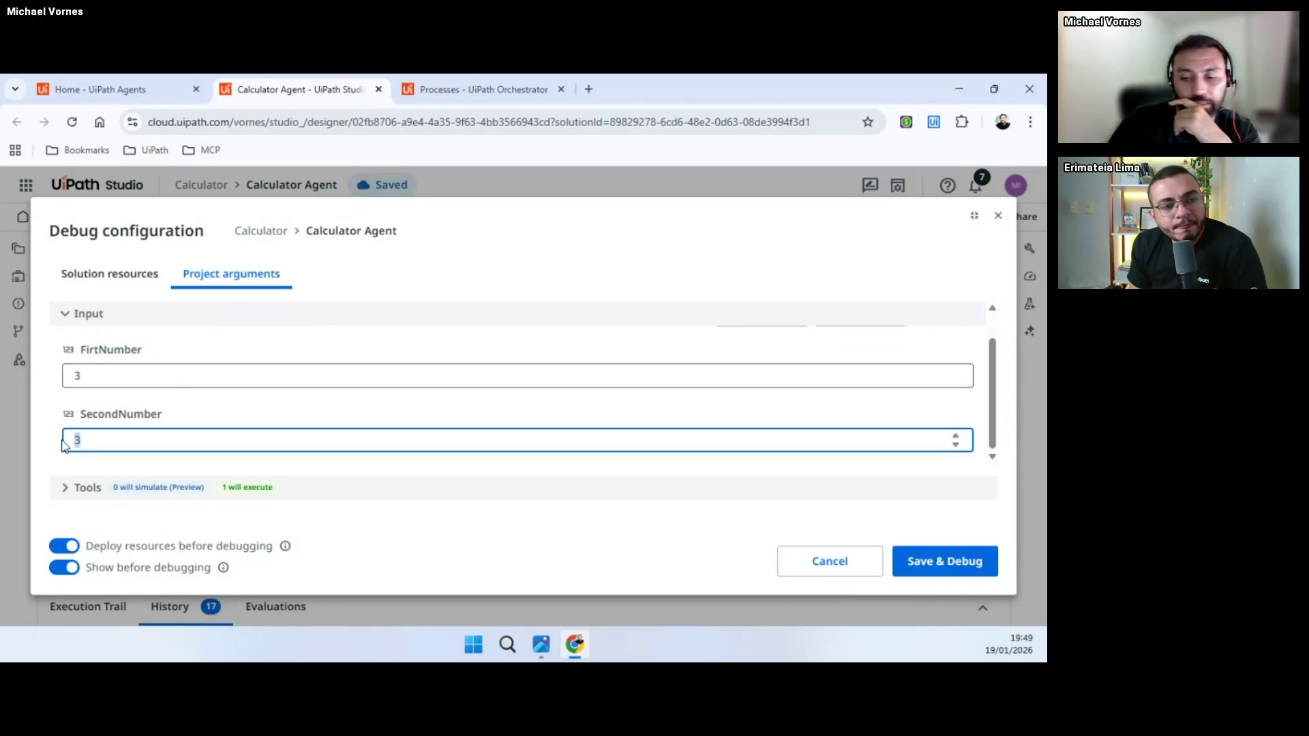
pyautogui.write('0')
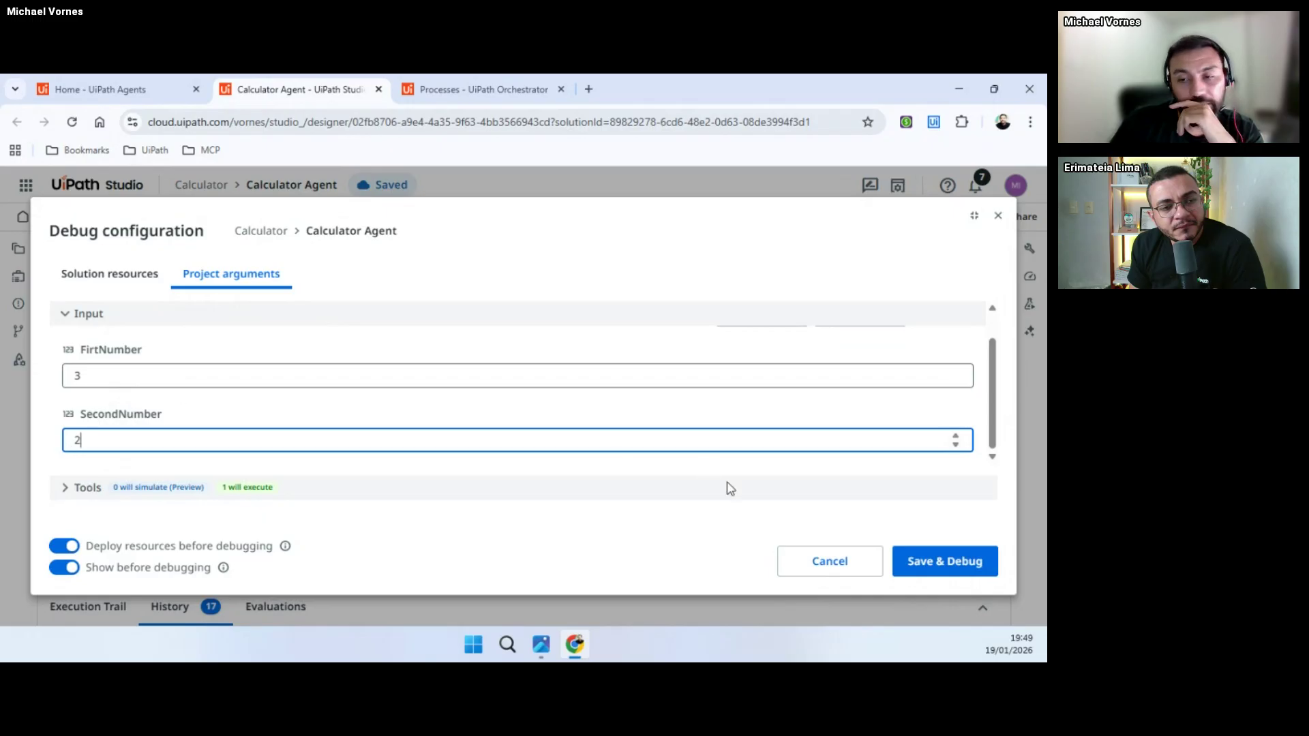
pyautogui.click(897, 571)
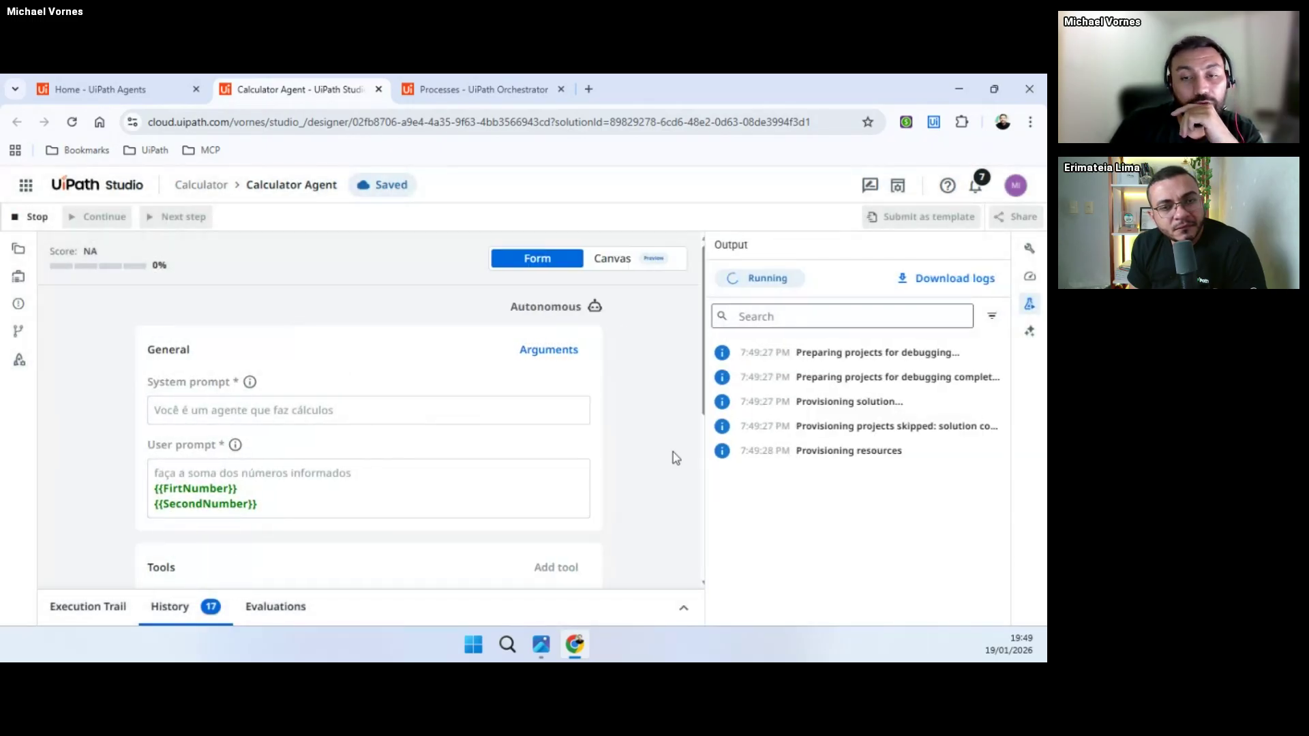
# Step: Open the newest trace in the run history and examine the Addition tool call's inputs and the agent run's output
pyautogui.scroll(-1, 307, 448)
pyautogui.scroll(-1, 305, 446)
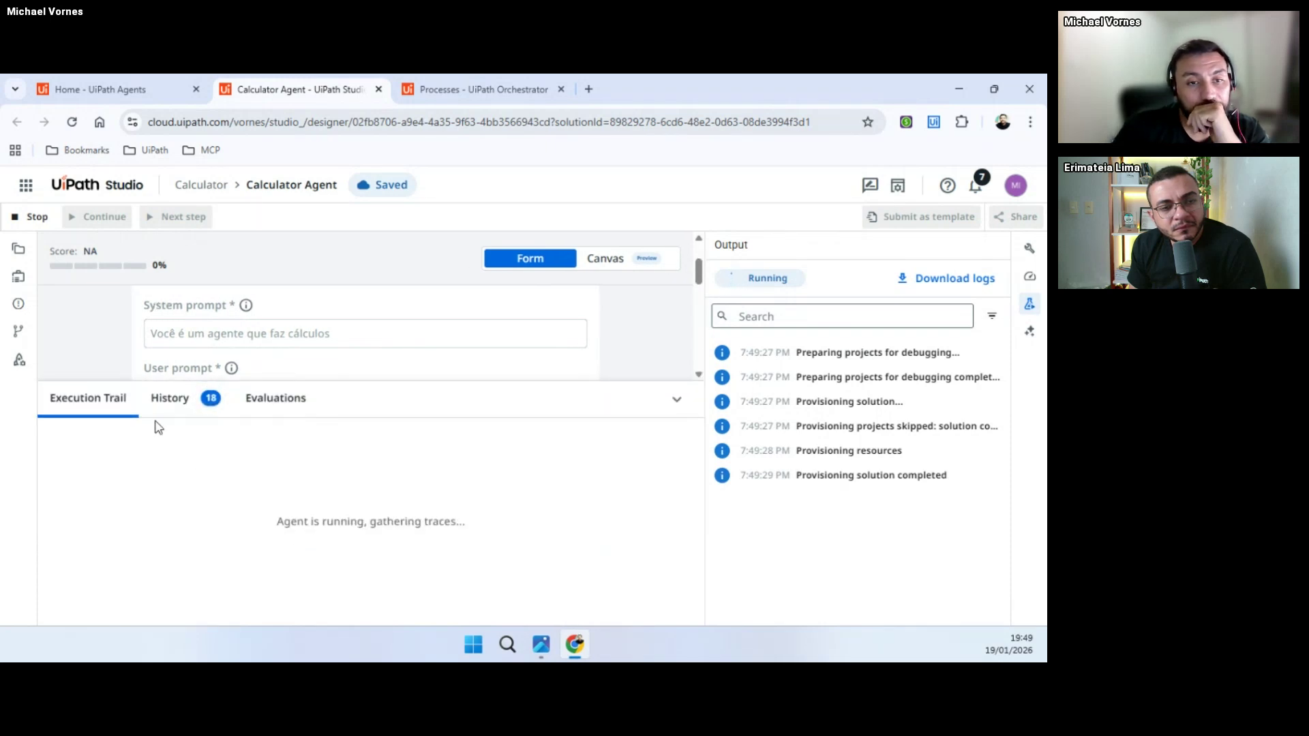
pyautogui.click(178, 403)
pyautogui.click(116, 463)
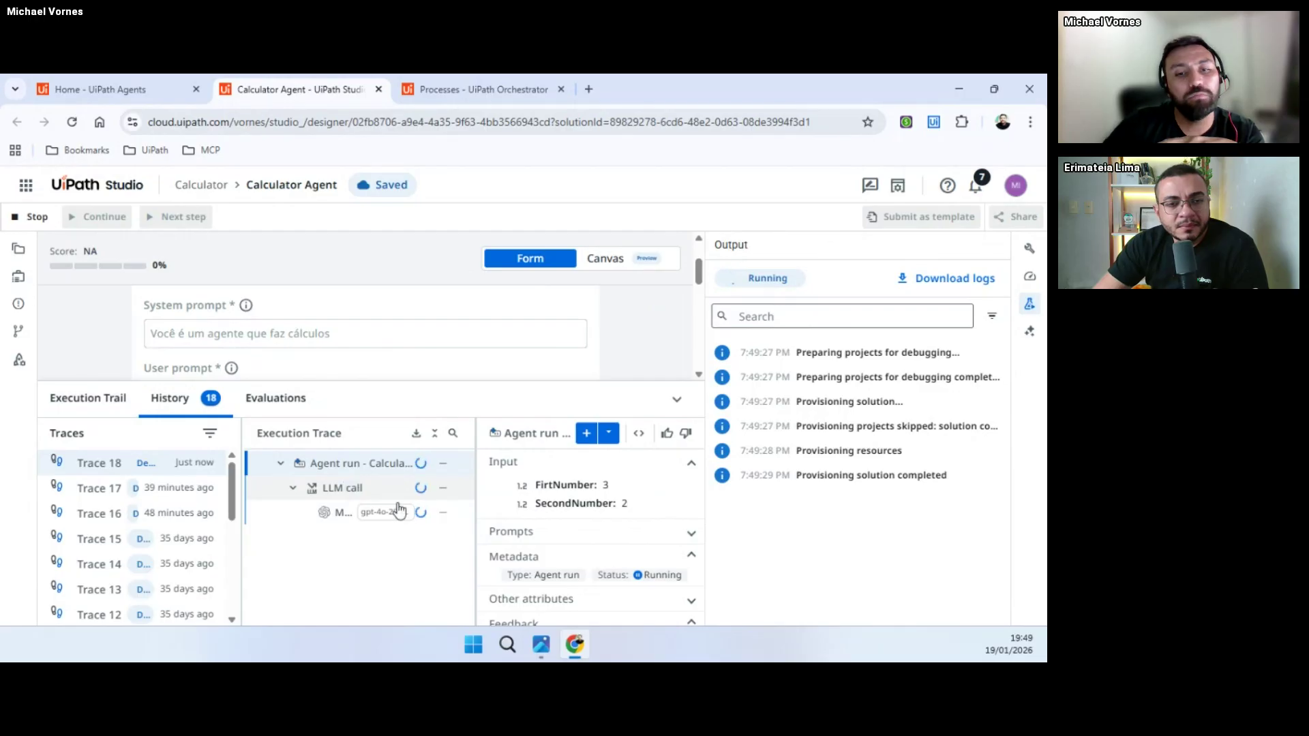
pyautogui.click(382, 543)
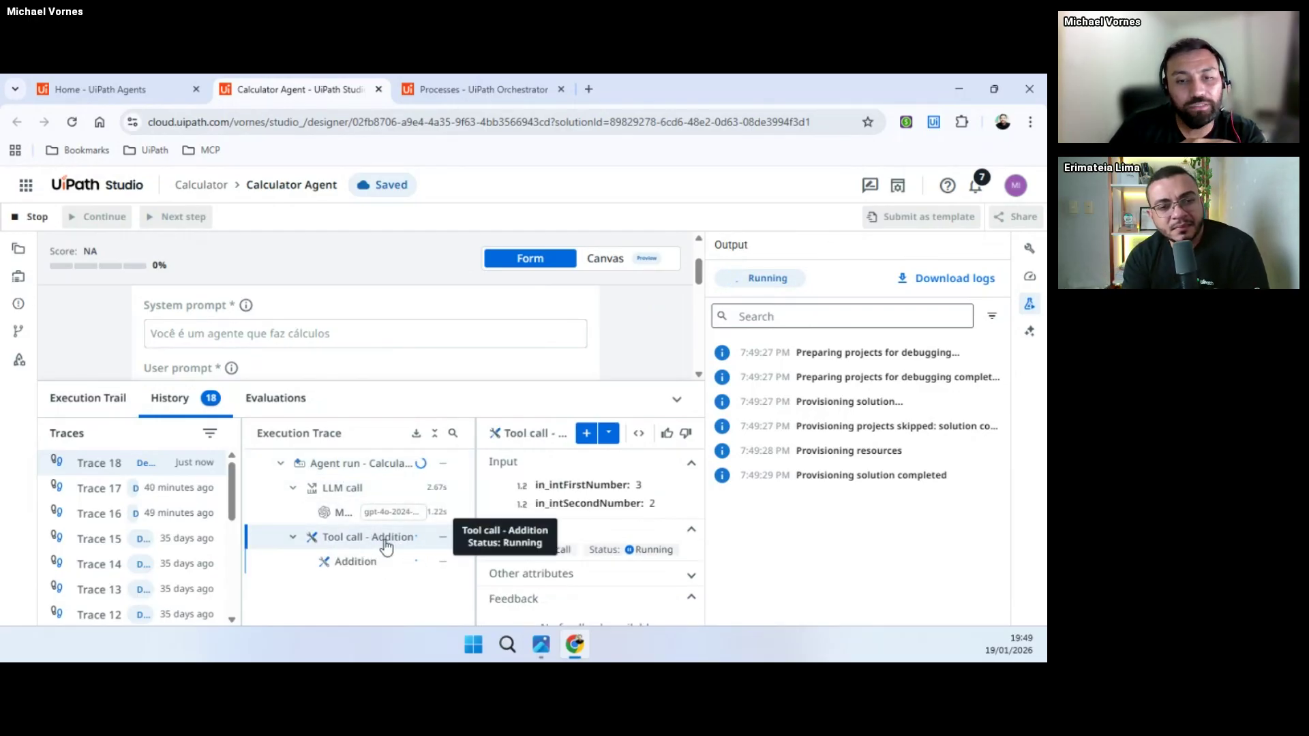
pyautogui.scroll(-6, 355, 344)
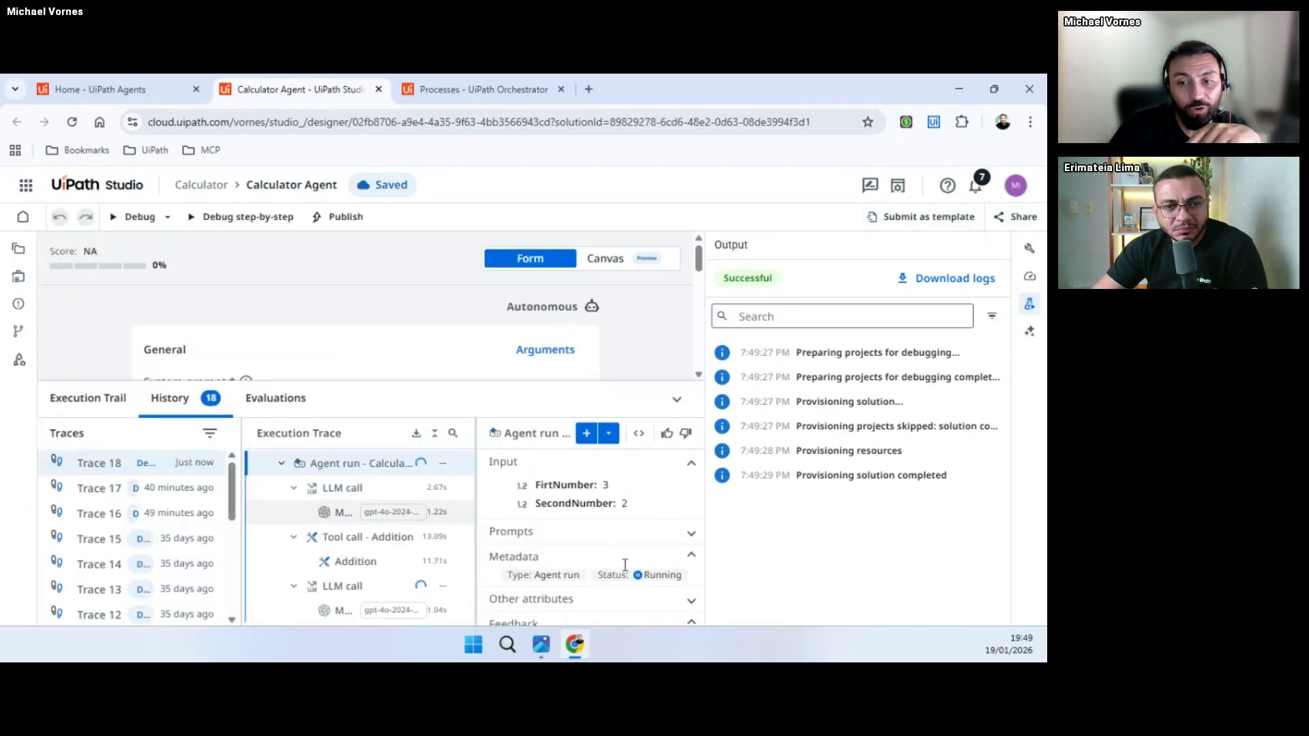
pyautogui.scroll(-1, 630, 561)
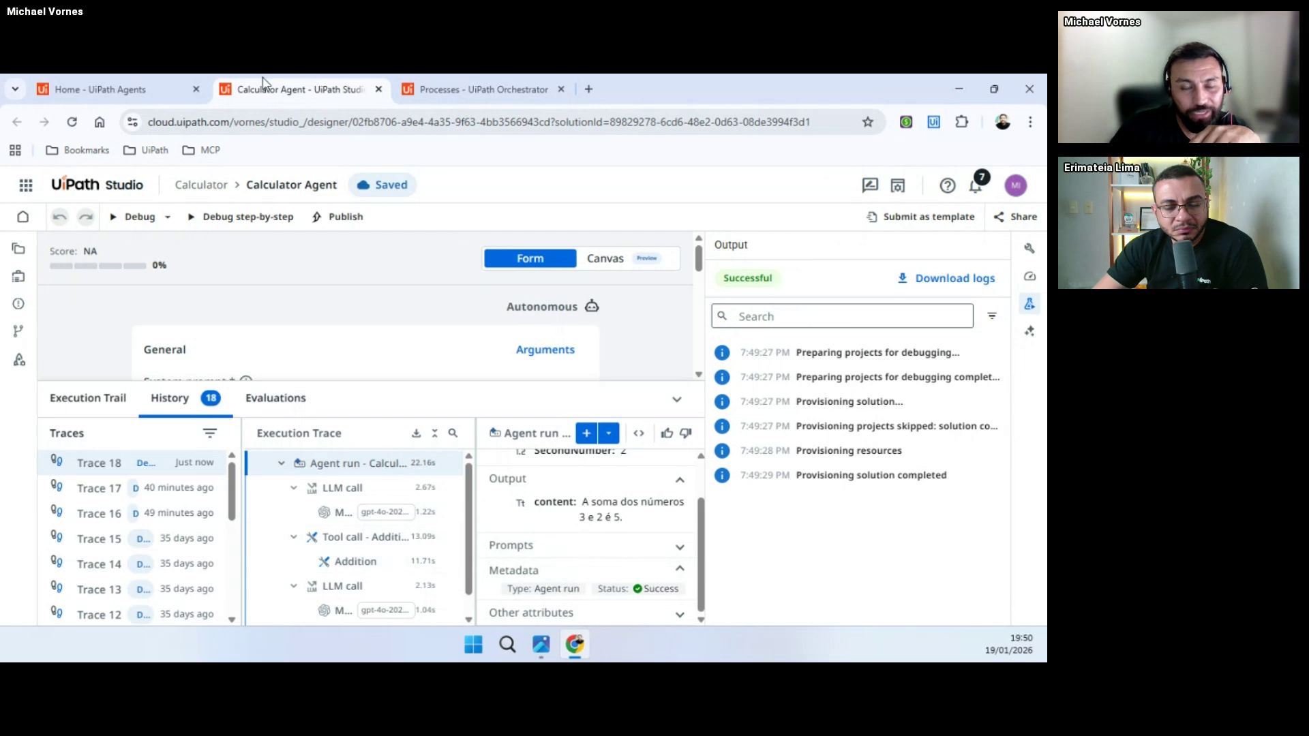
# Step: Switch to Orchestrator and view the jobs of the Shared folder
pyautogui.click(465, 89)
pyautogui.click(272, 254)
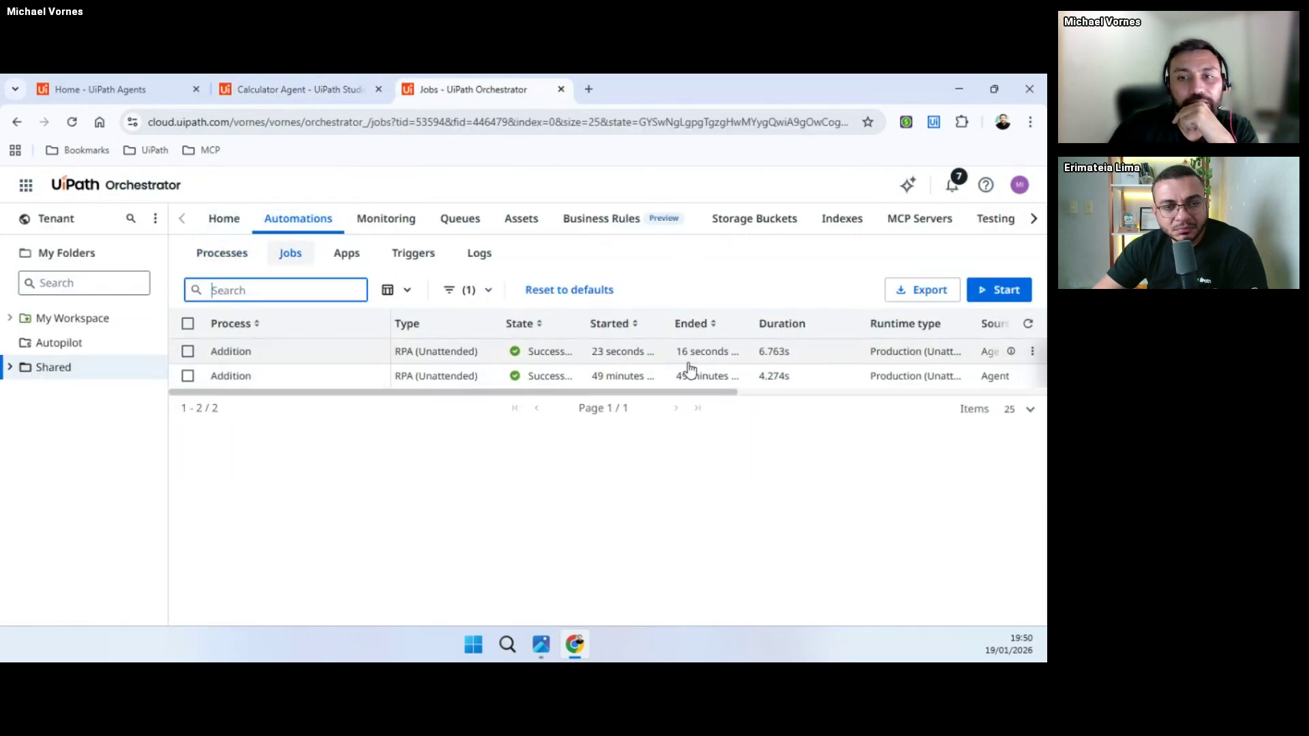
# Step: Open the most recent Addition job in the Shared folder and examine its input and output details and the sum message in its logs
pyautogui.click(639, 354)
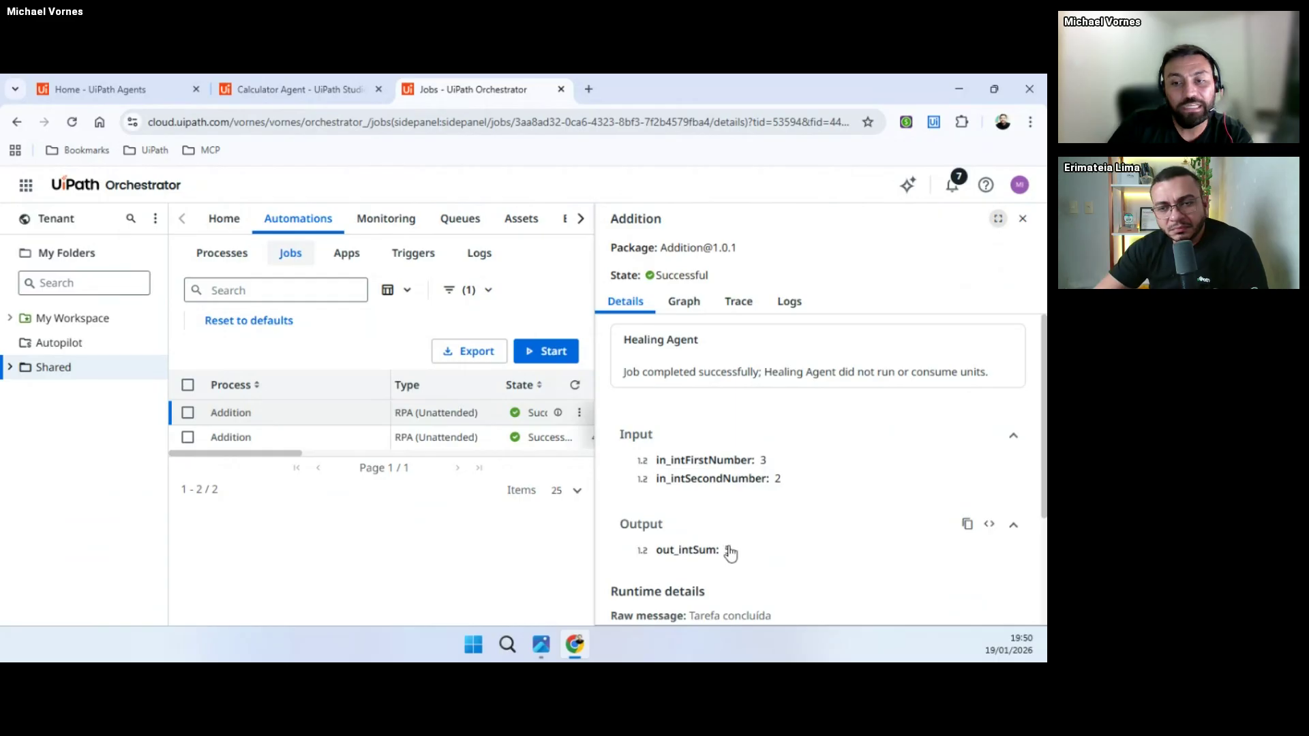
pyautogui.click(789, 302)
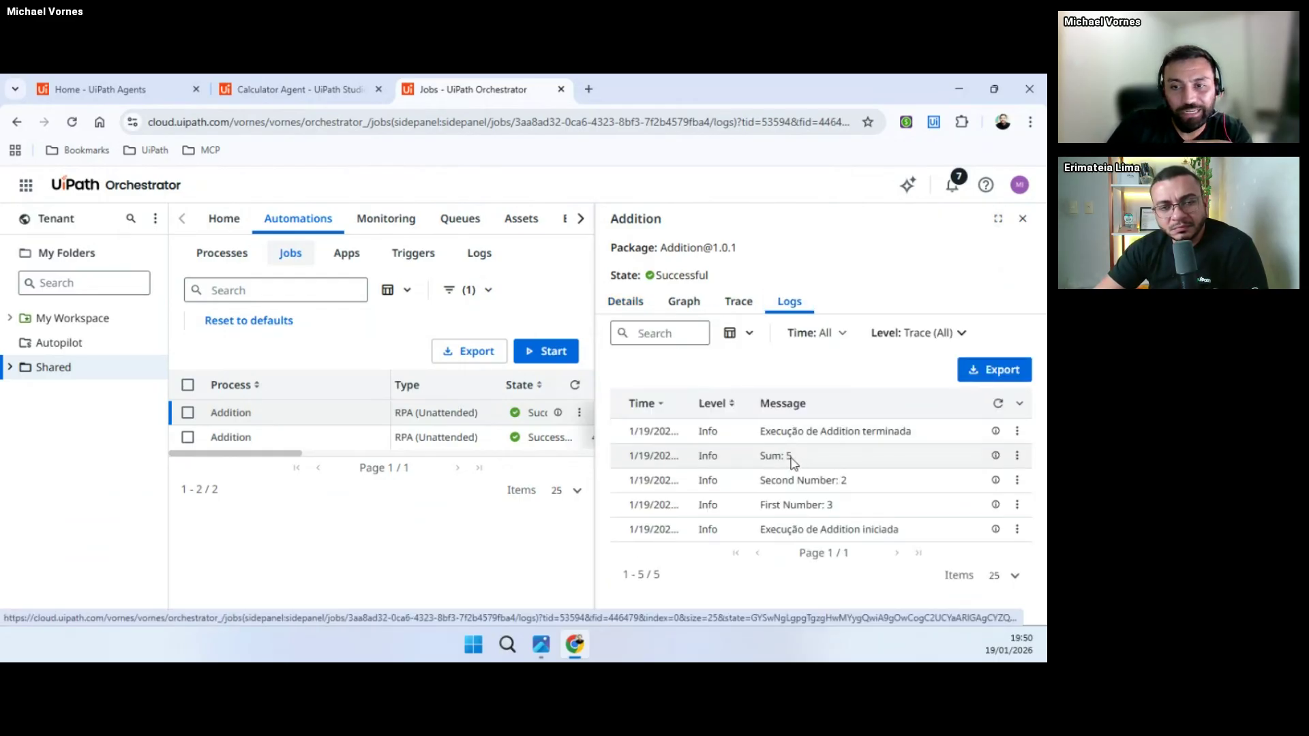
pyautogui.moveTo(791, 456); pyautogui.dragTo(763, 454)
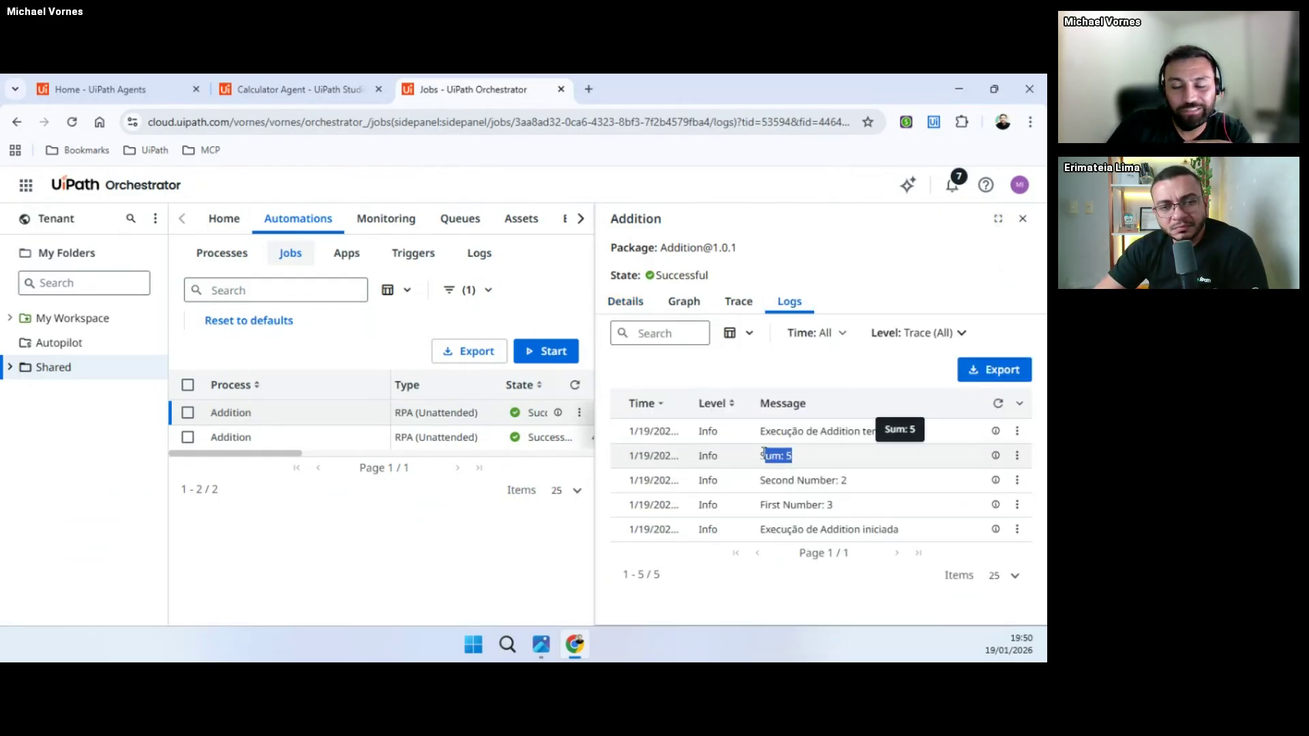
# Step: Return to the Calculator Agent's newest trace and examine the Agent output entry of its execution trace
pyautogui.click(320, 89)
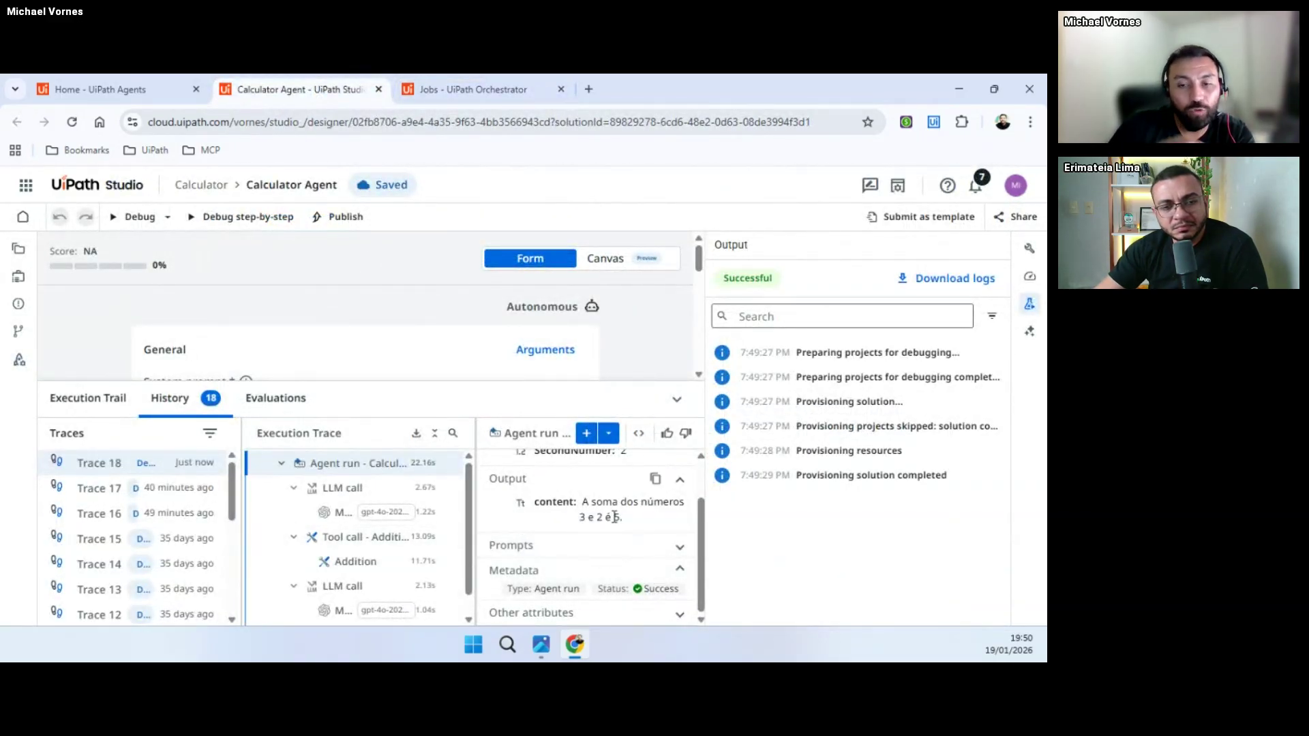
pyautogui.scroll(-1, 381, 586)
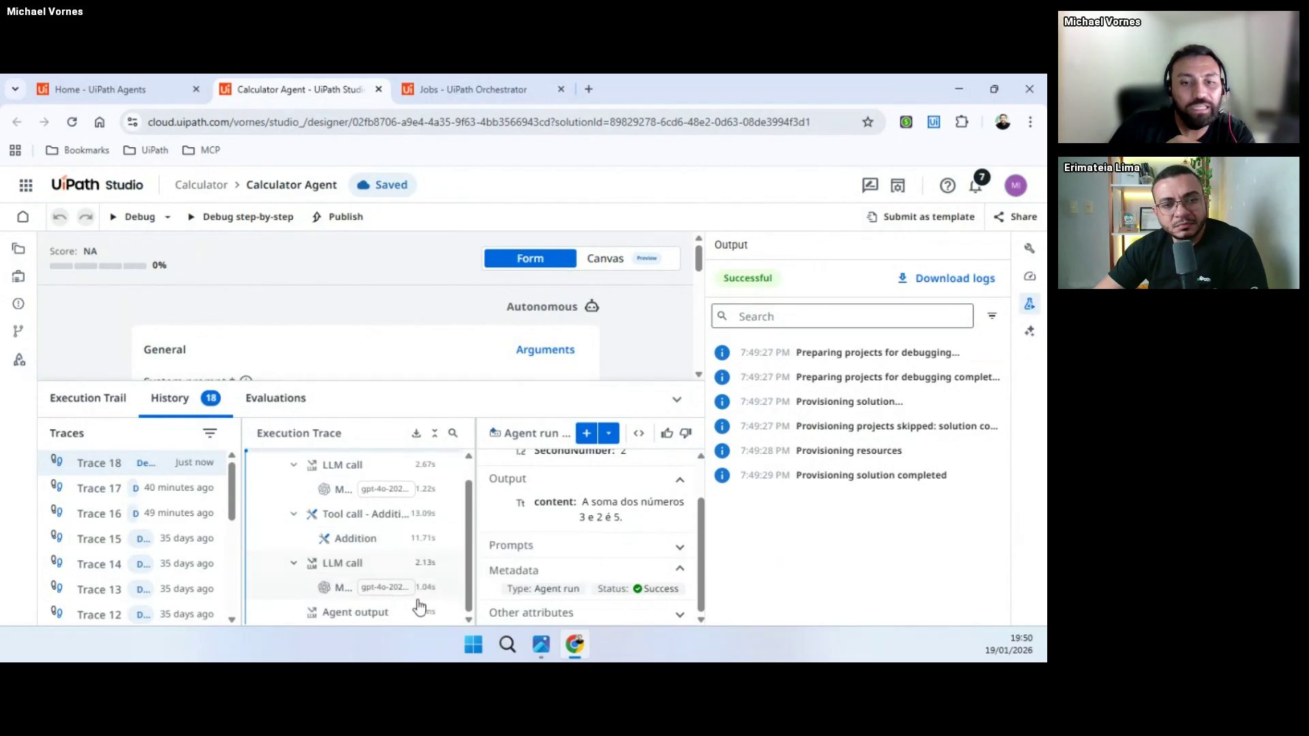
pyautogui.click(370, 617)
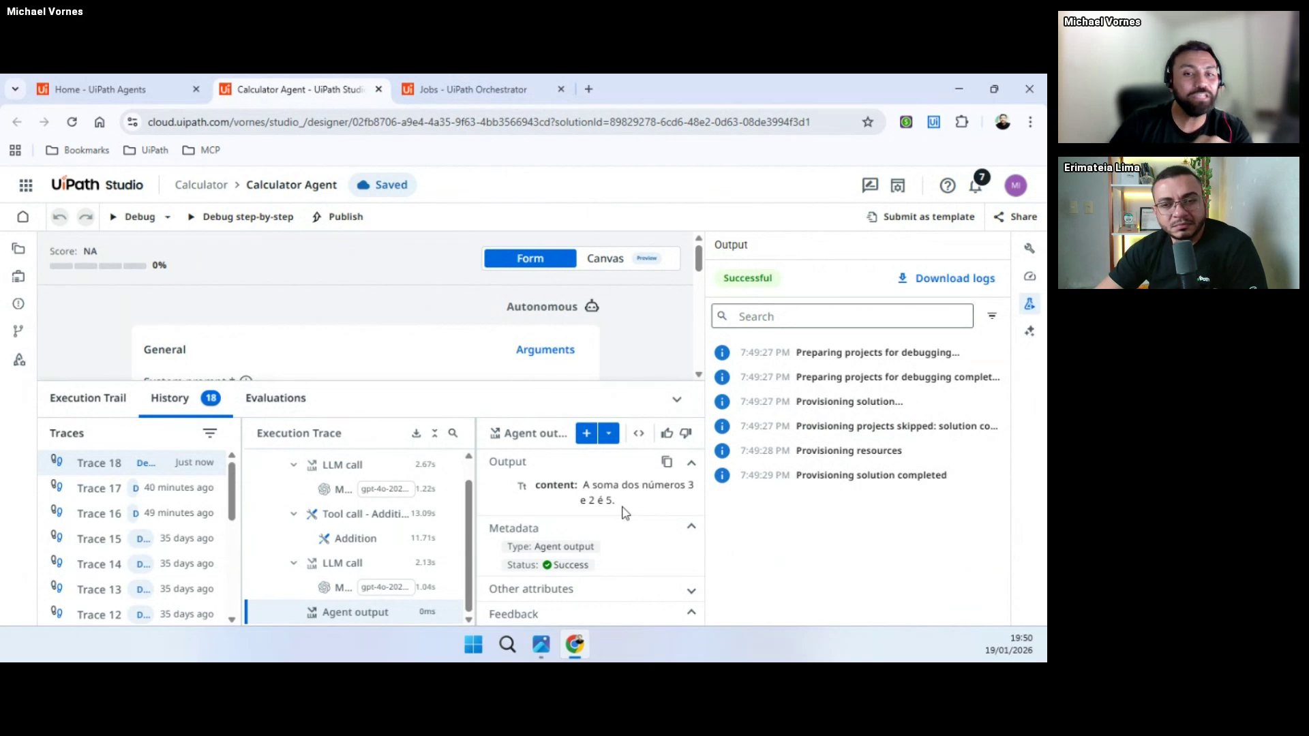
pyautogui.moveTo(354, 470)
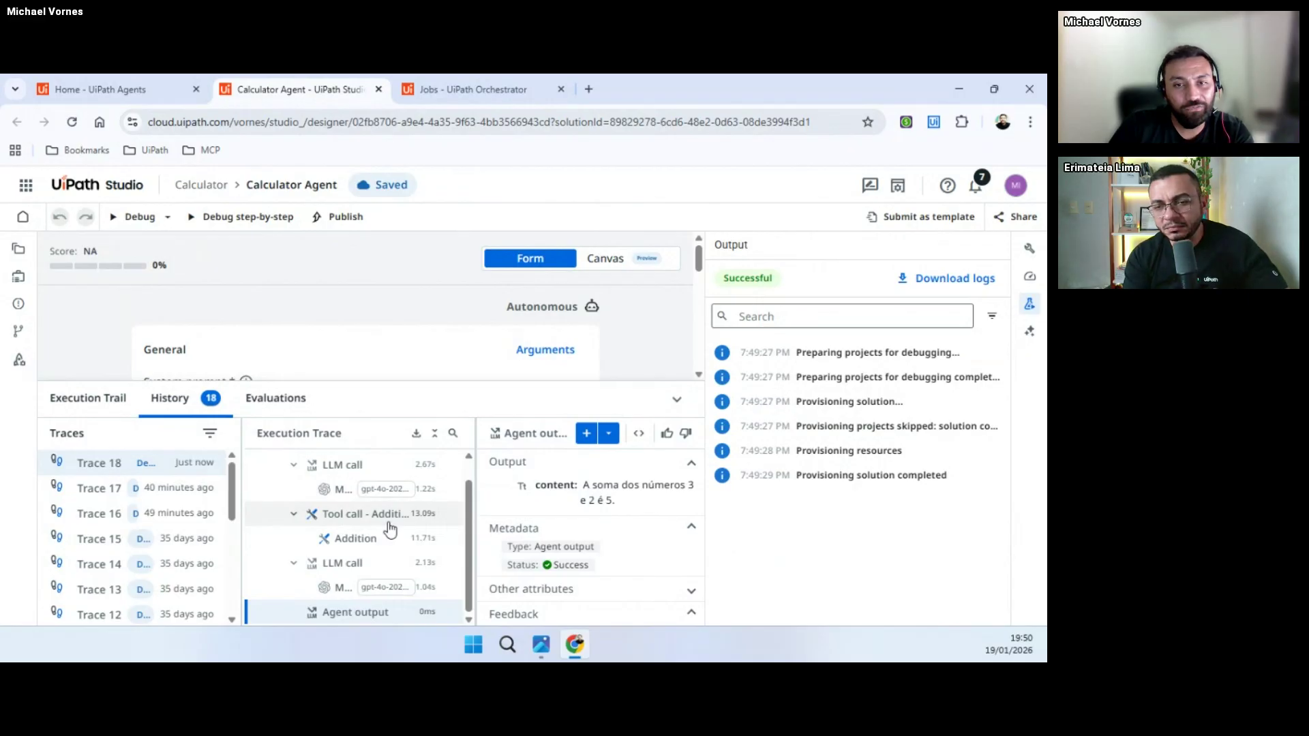
pyautogui.moveTo(374, 542)
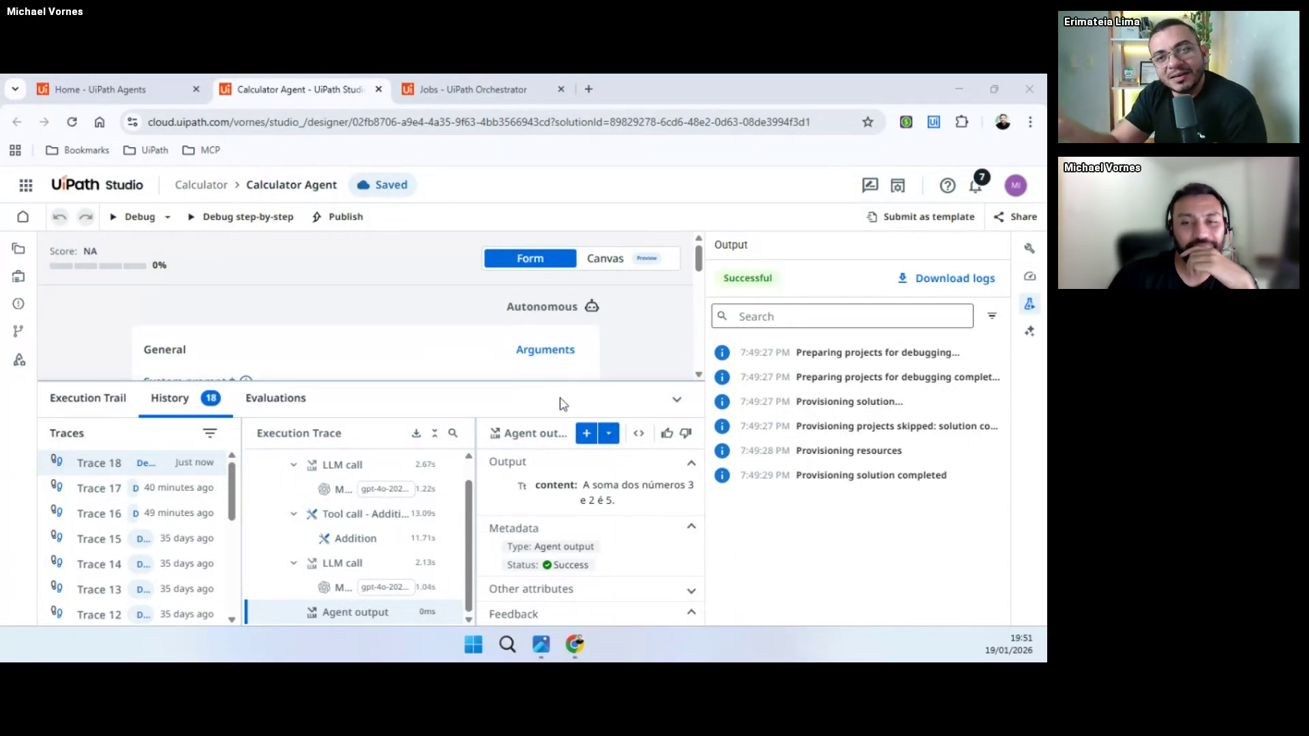
# Step: Collapse the trace history, review the agent's system prompt, user prompt and tools, and open the Addition tool's properties
pyautogui.click(678, 403)
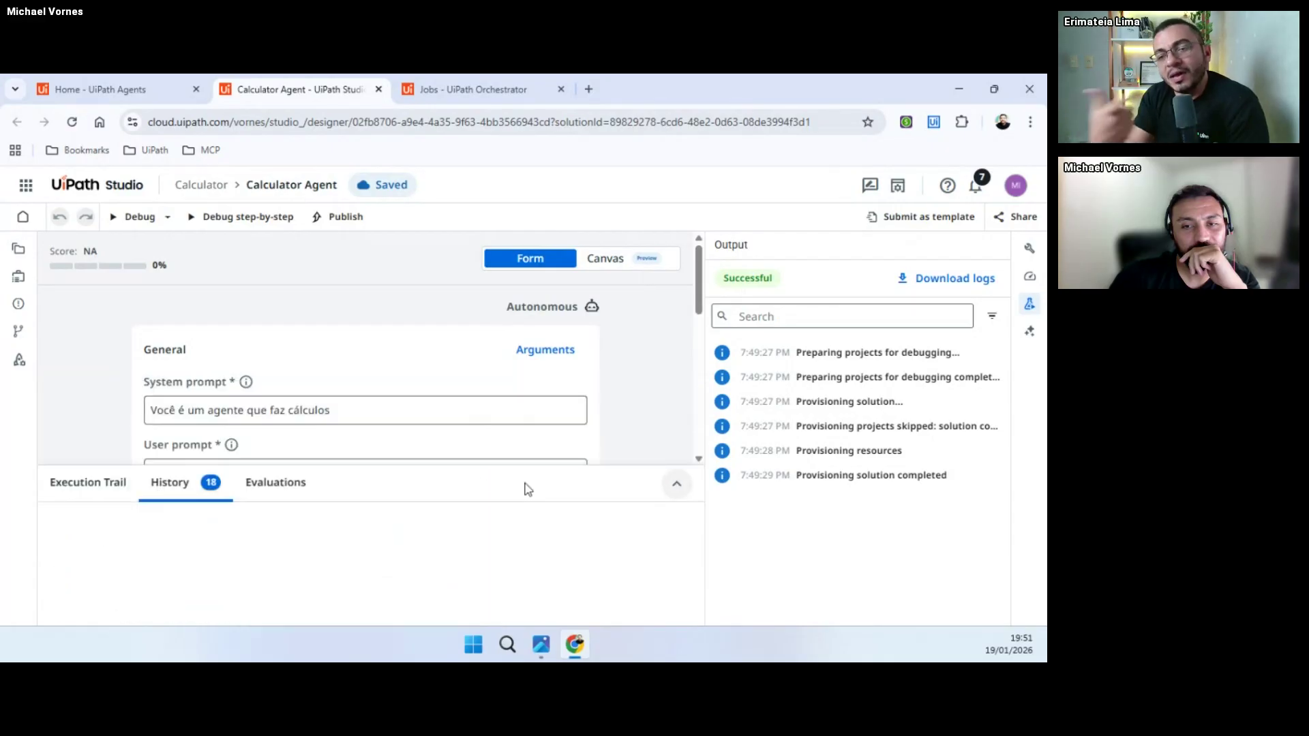
pyautogui.scroll(-1, 571, 452)
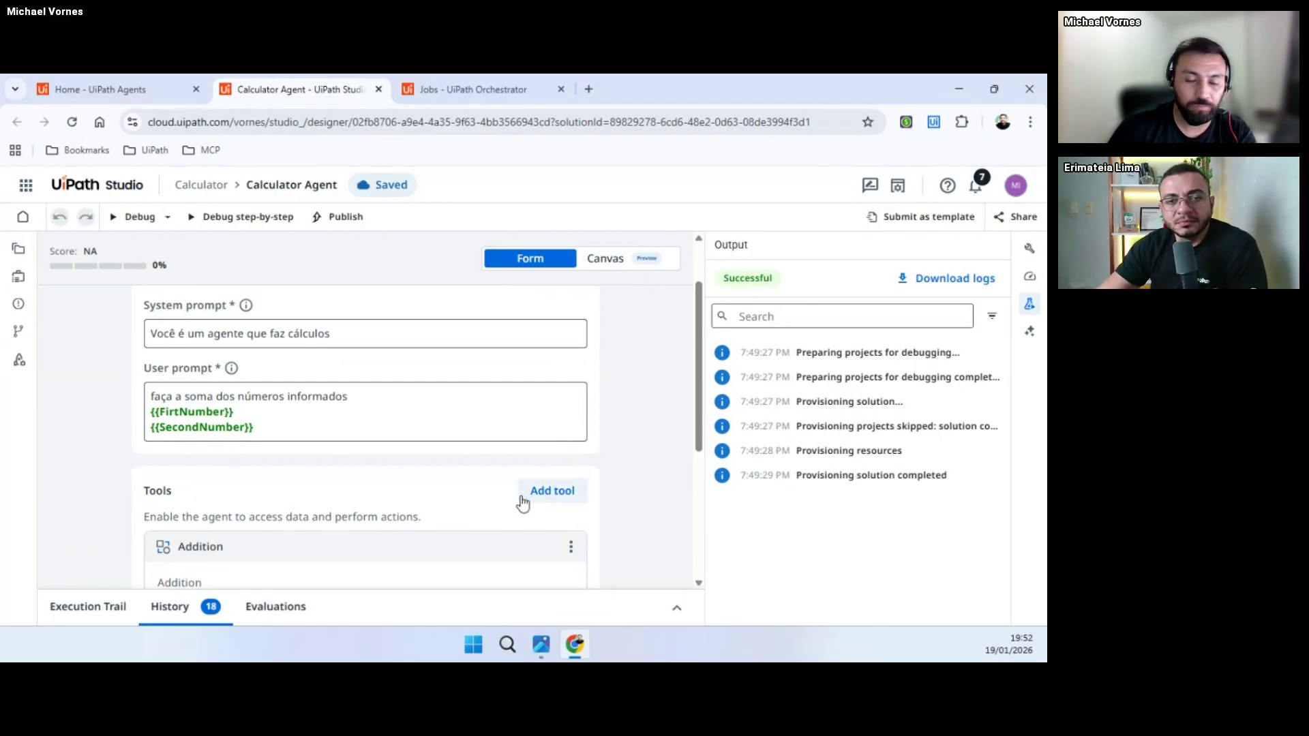
pyautogui.scroll(-1, 516, 500)
pyautogui.scroll(-1, 516, 499)
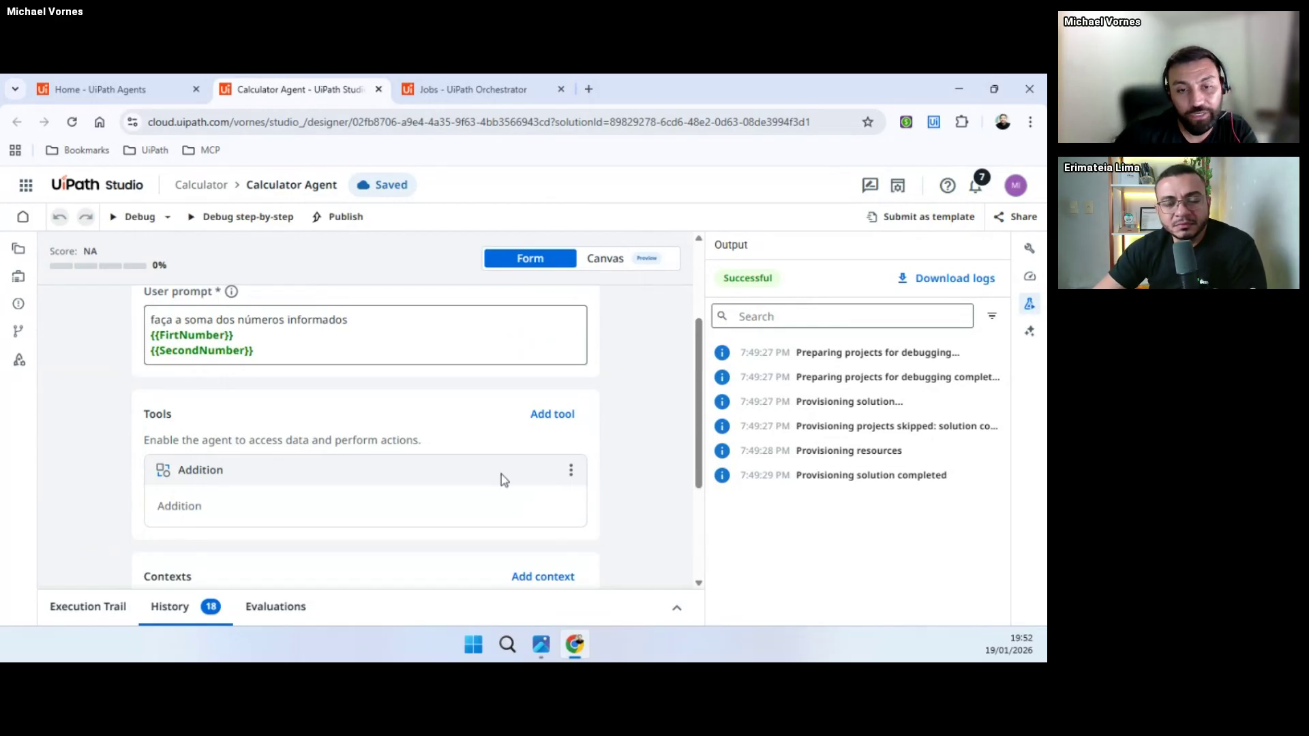
pyautogui.scroll(-1, 502, 456)
pyautogui.scroll(1, 564, 432)
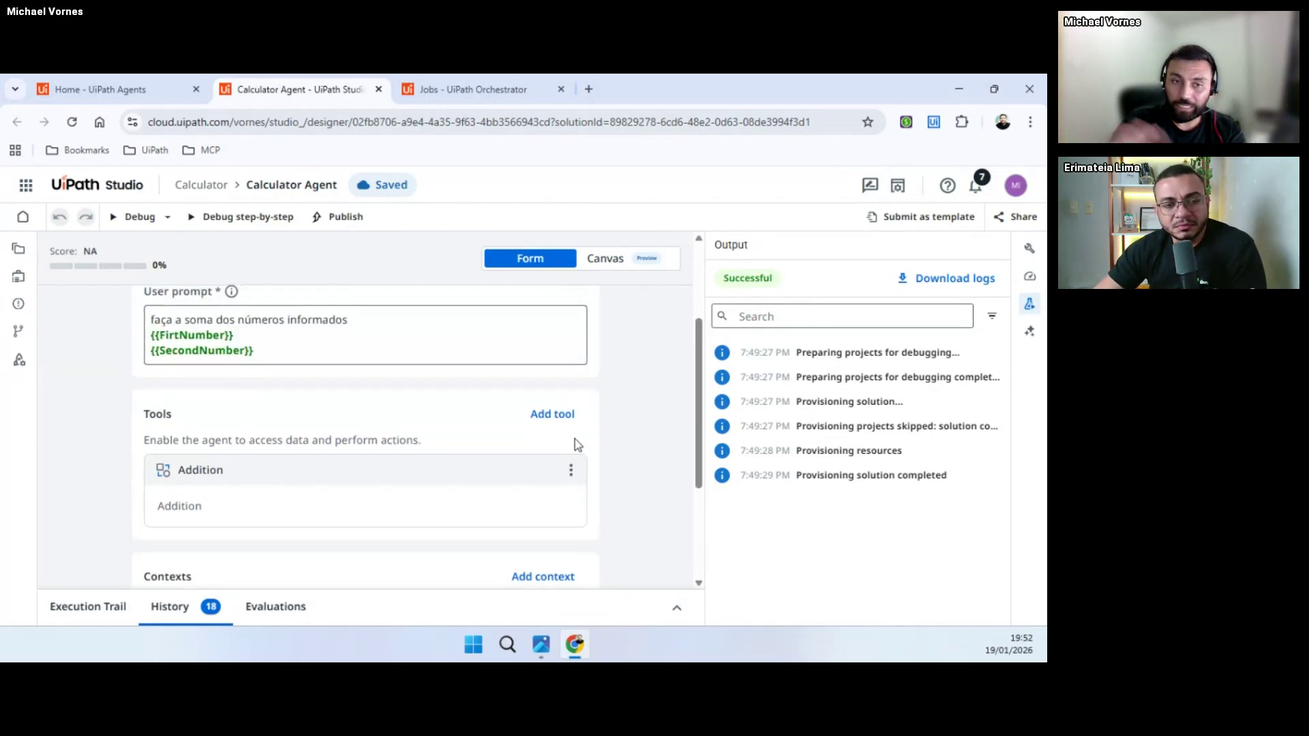
pyautogui.scroll(2, 593, 445)
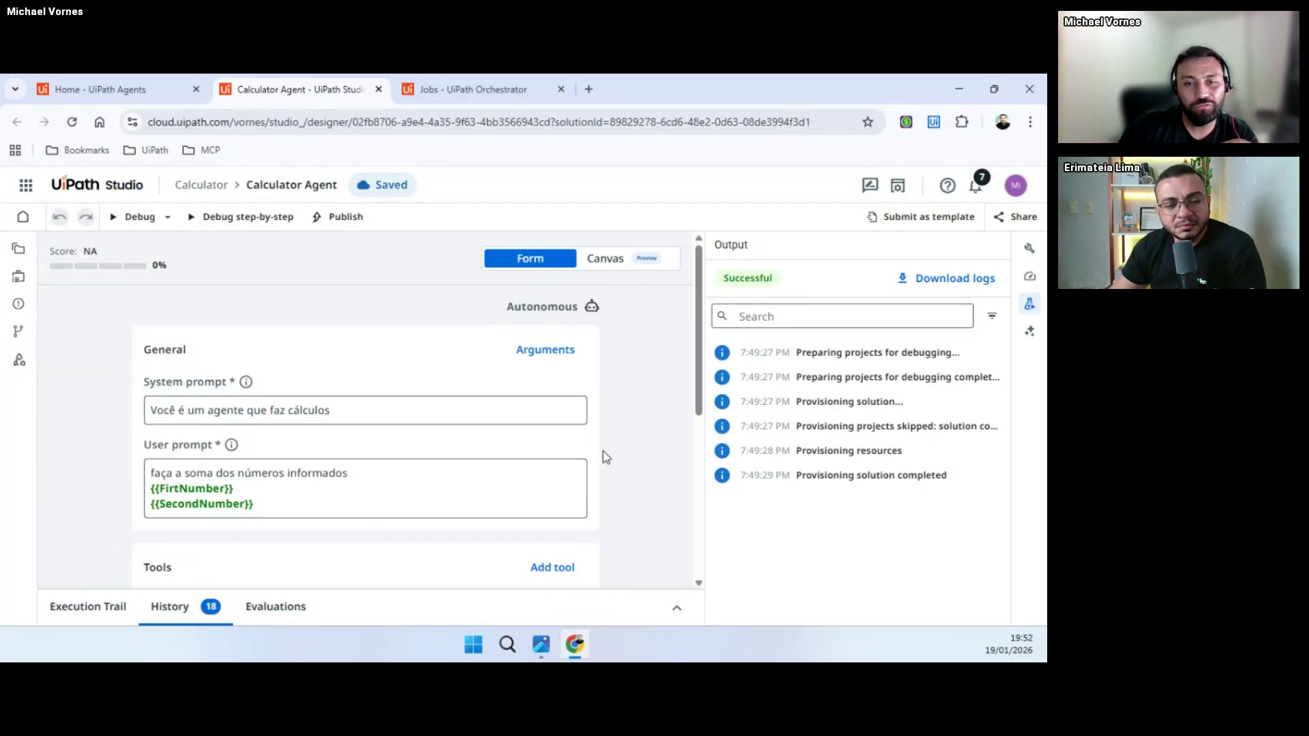
pyautogui.scroll(-1, 614, 450)
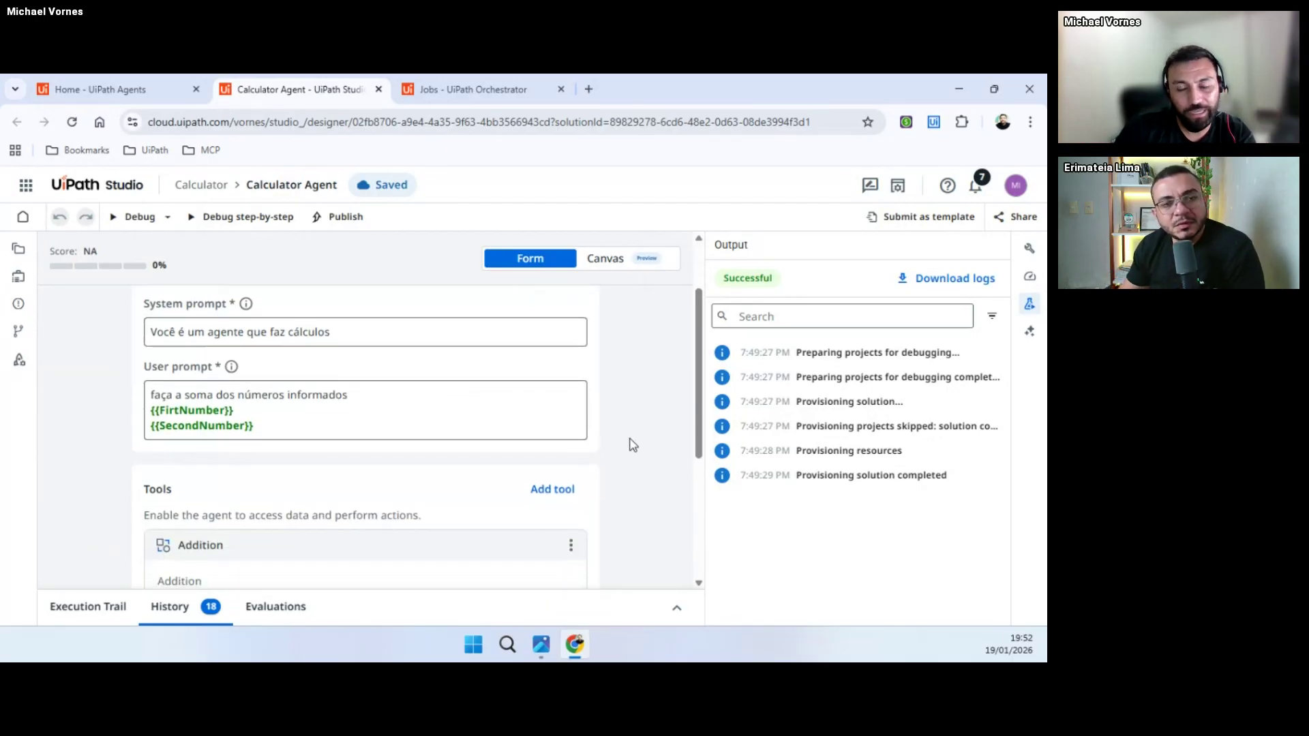
pyautogui.scroll(-1, 627, 463)
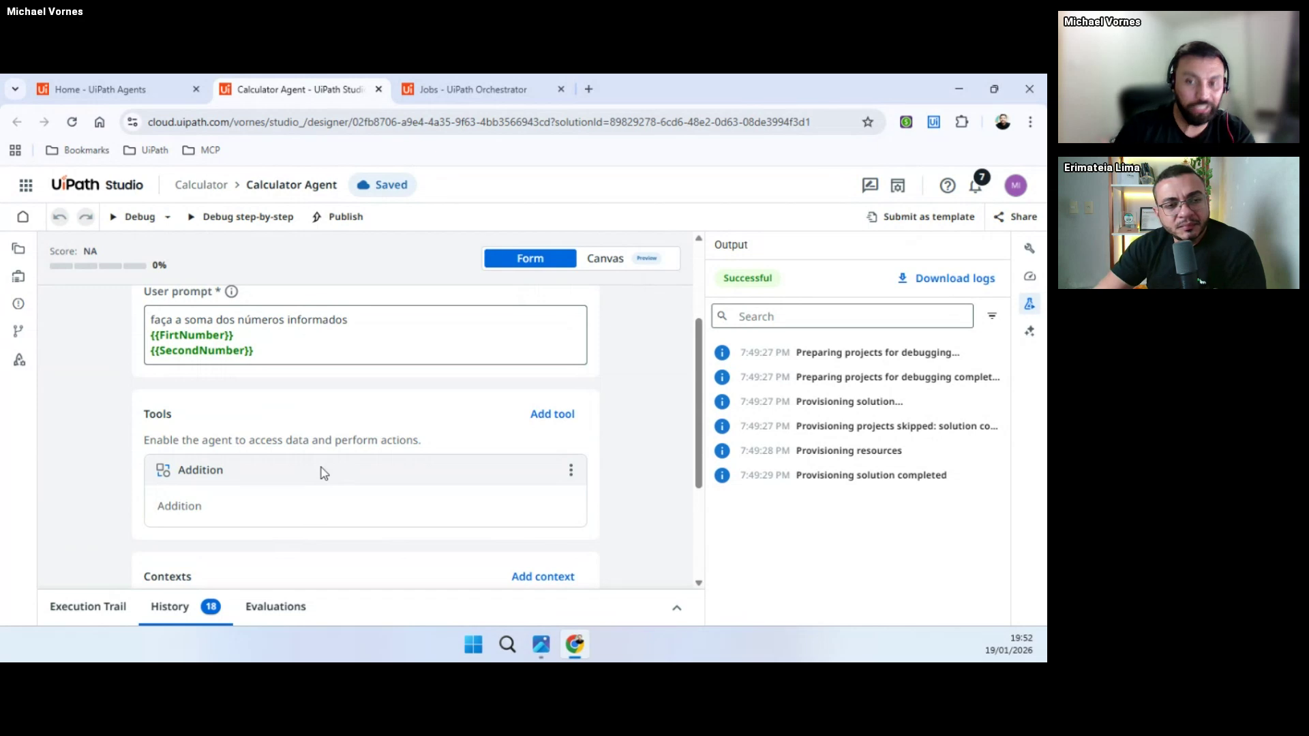
pyautogui.click(497, 470)
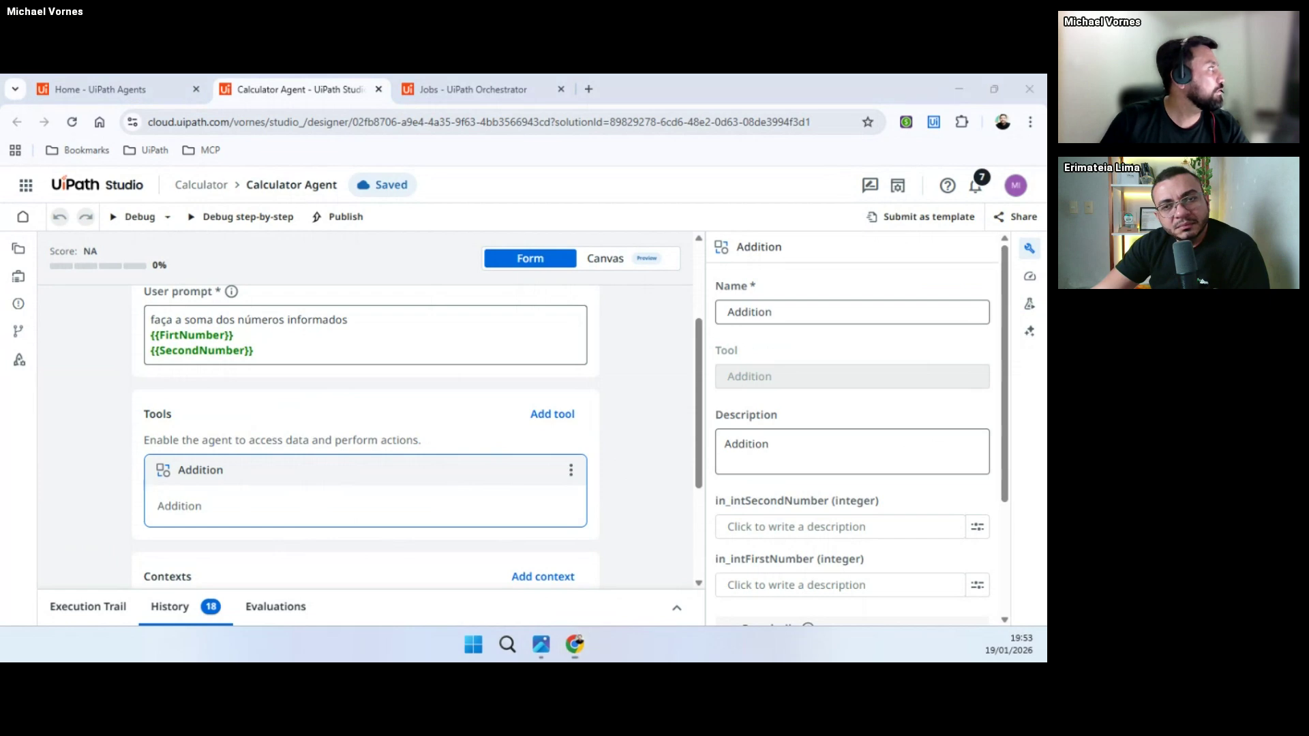
# Step: Bring the Model Context Protocol introduction page into the browser window and examine its definition of MCP and the enlarged architecture diagram
pyautogui.moveTo(0, 75); pyautogui.dragTo(508, 101)
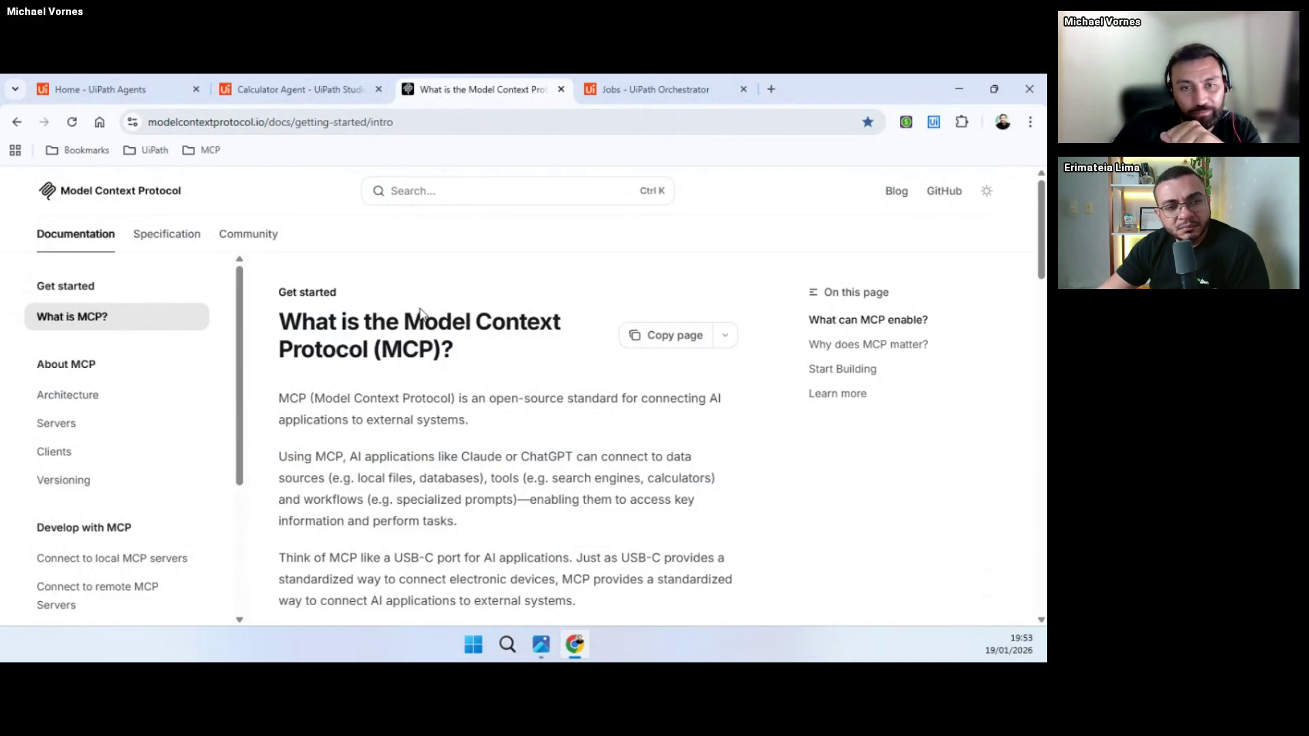
pyautogui.moveTo(406, 319); pyautogui.dragTo(371, 351)
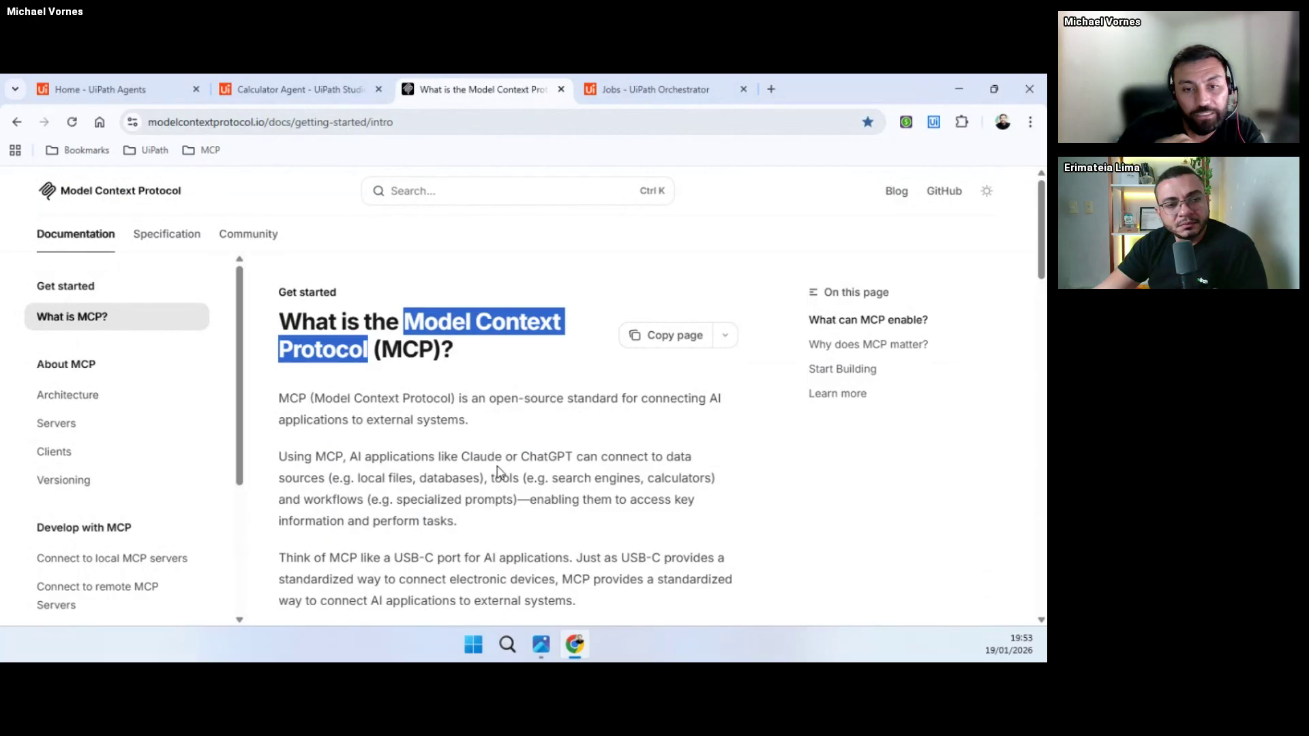
pyautogui.scroll(-3, 505, 470)
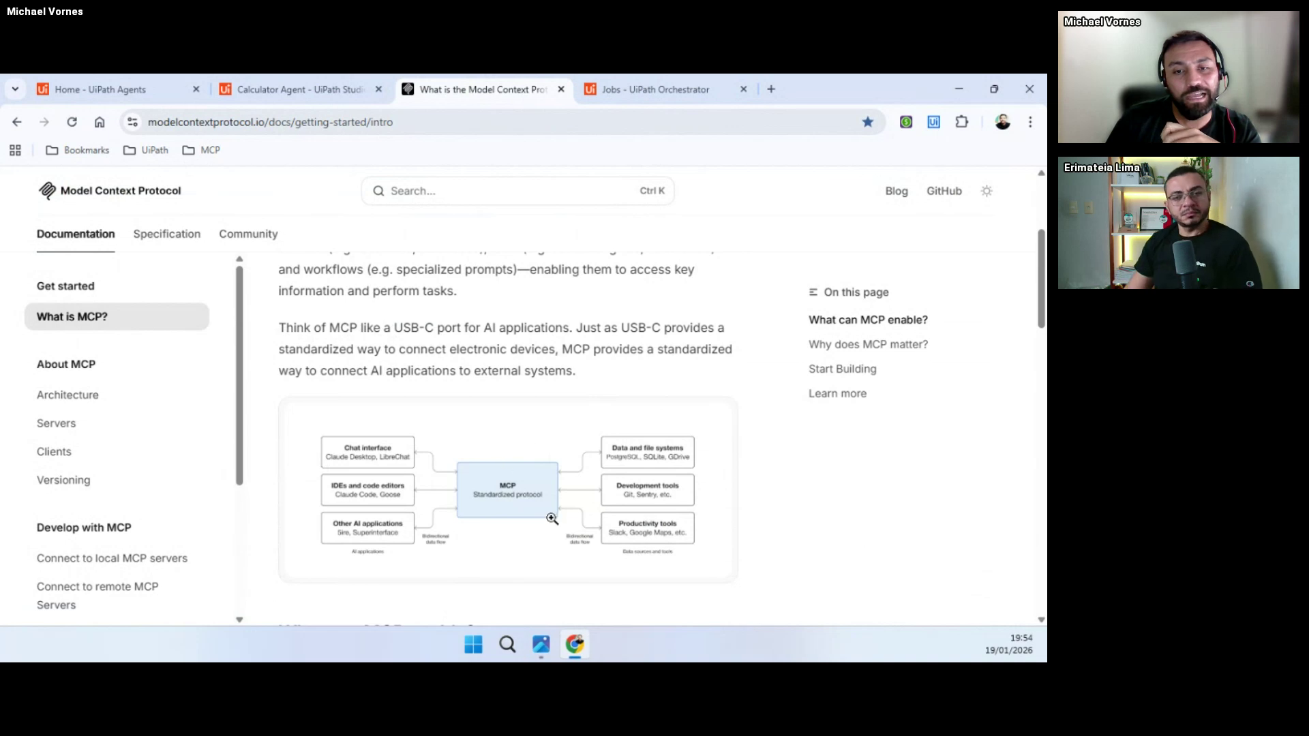
pyautogui.scroll(1, 552, 509)
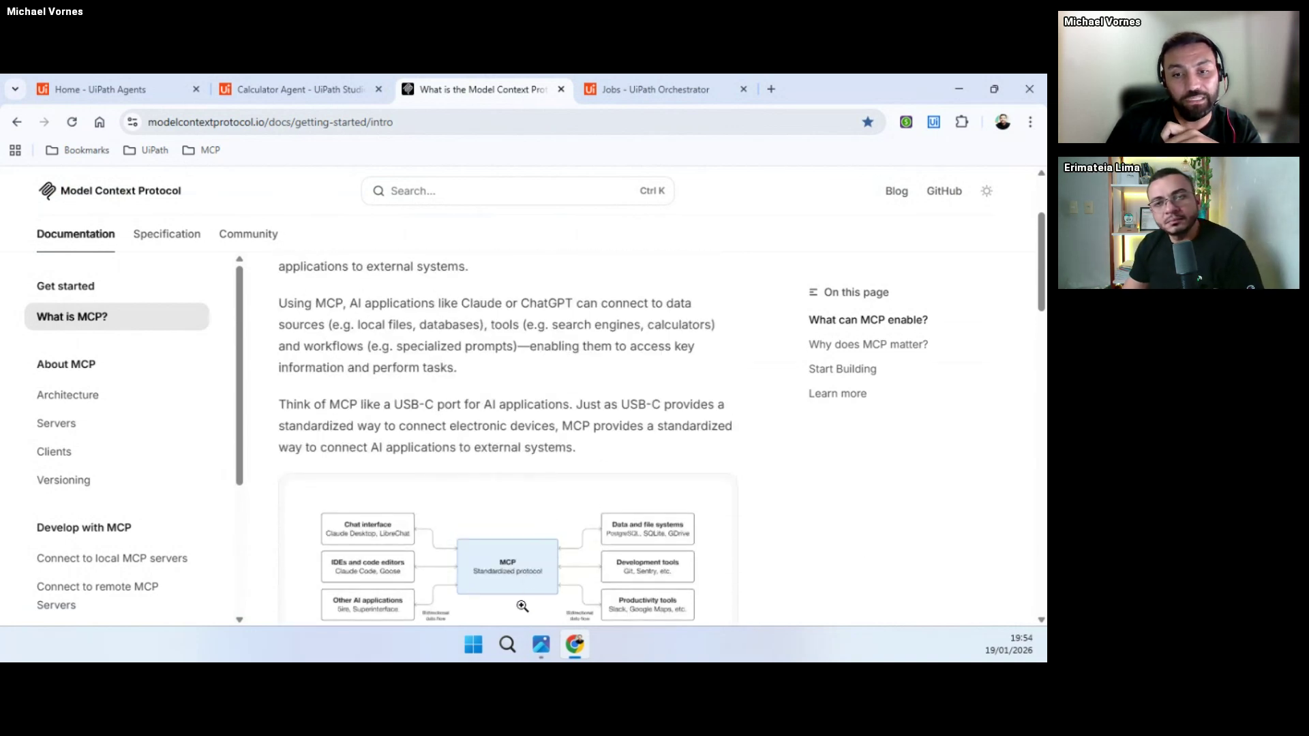
pyautogui.click(542, 579)
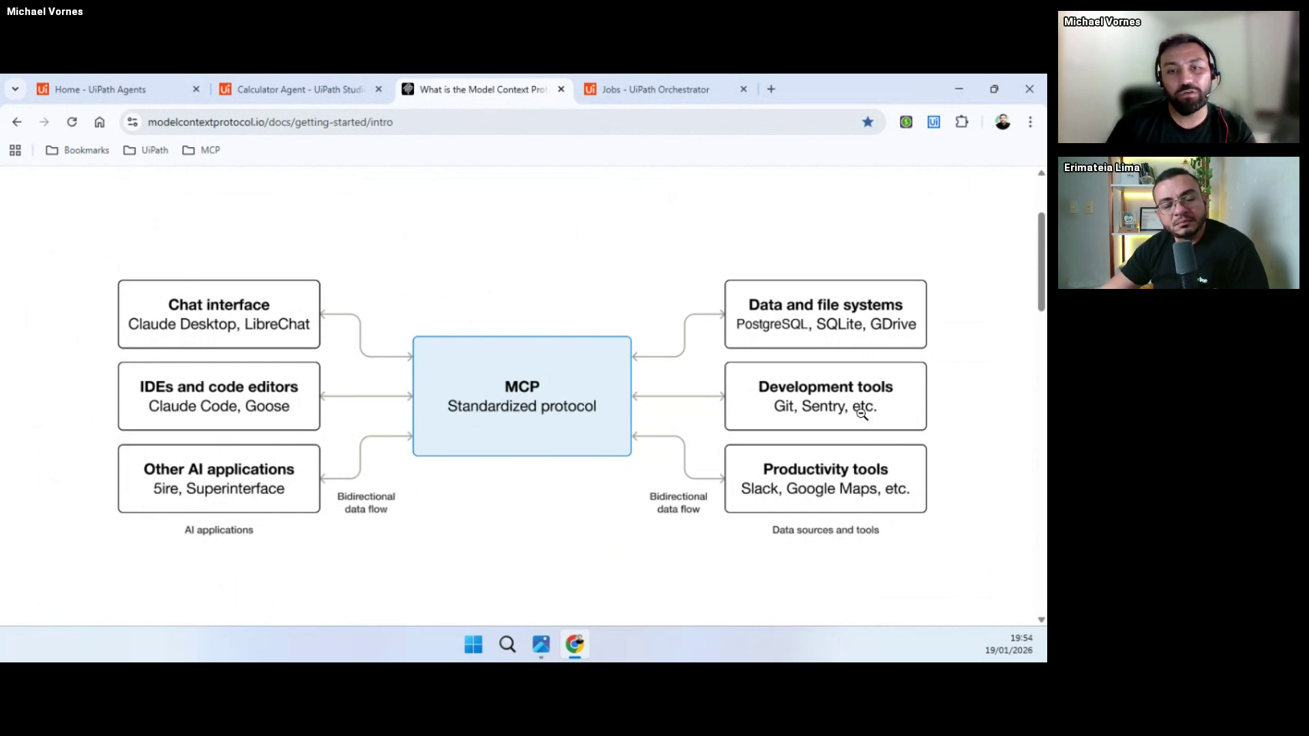
pyautogui.click(845, 256)
pyautogui.scroll(3, 846, 256)
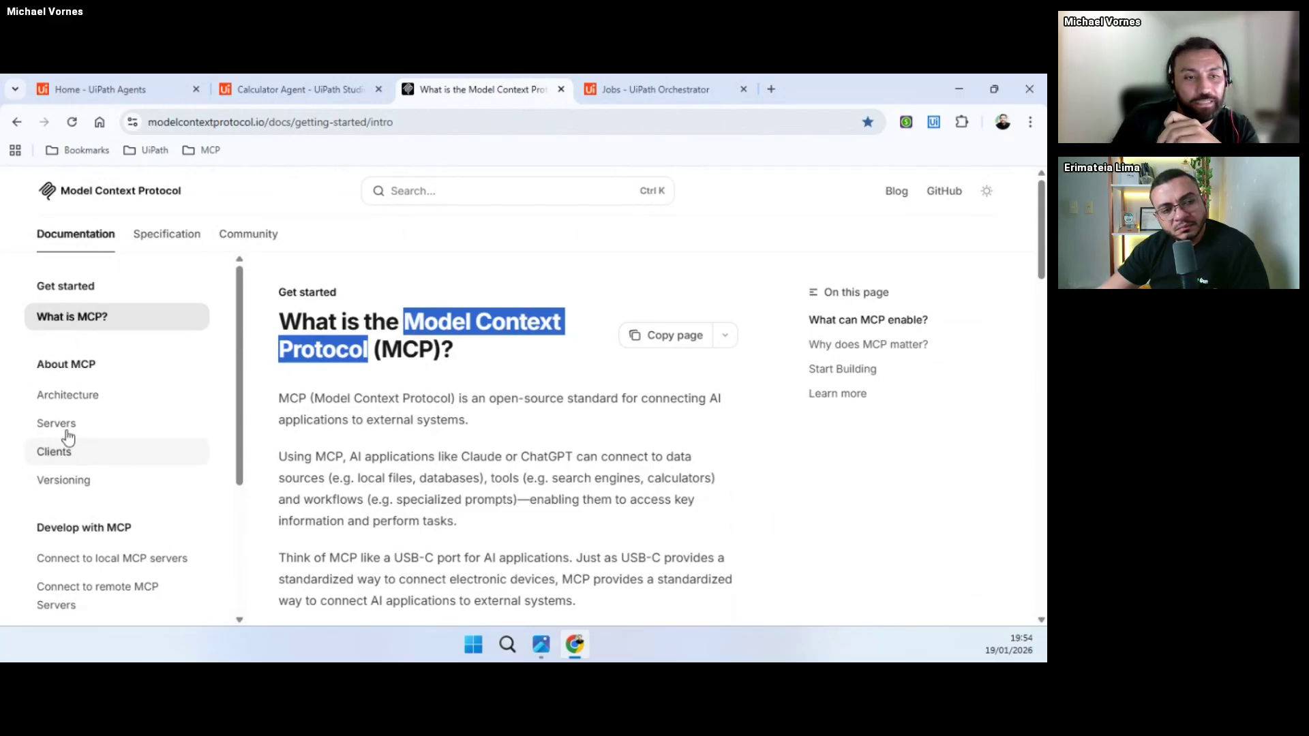
# Step: Open the MCP documentation's Servers page and read how tools, resources and prompts are described under Core Server Features
pyautogui.click(124, 427)
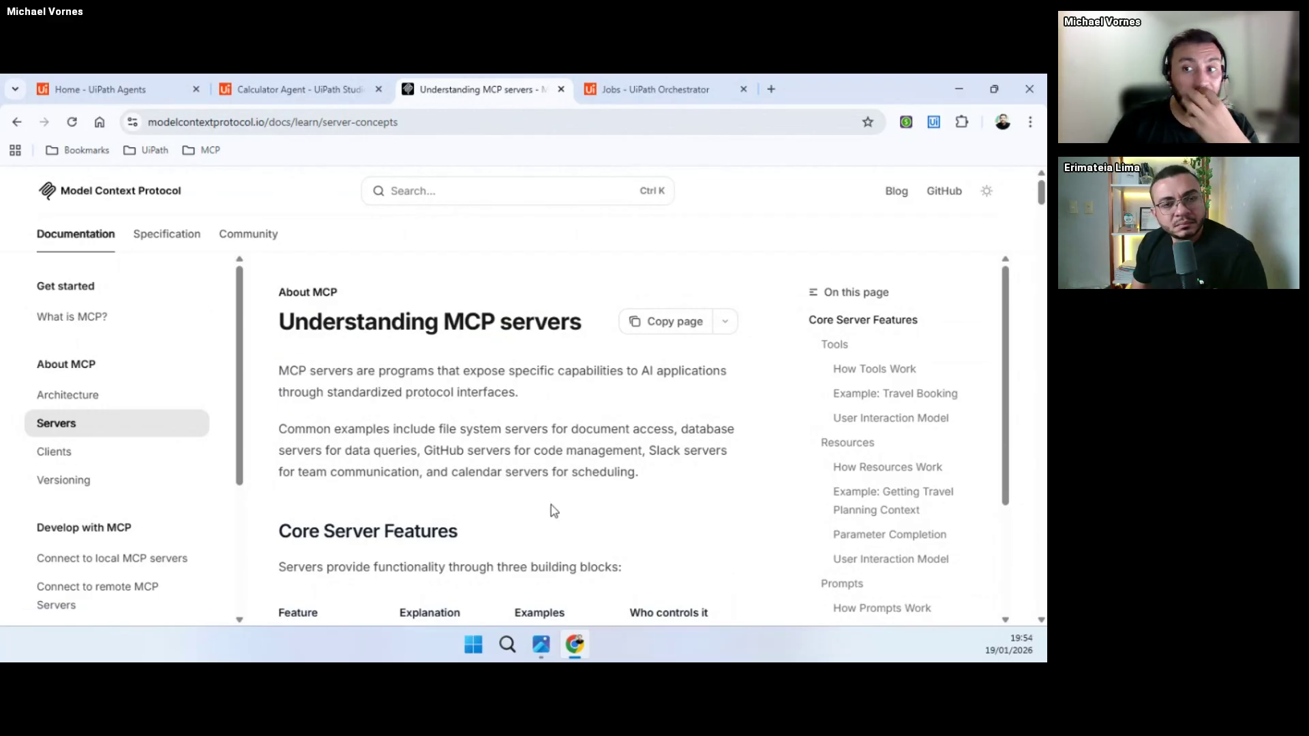
pyautogui.scroll(-5, 580, 463)
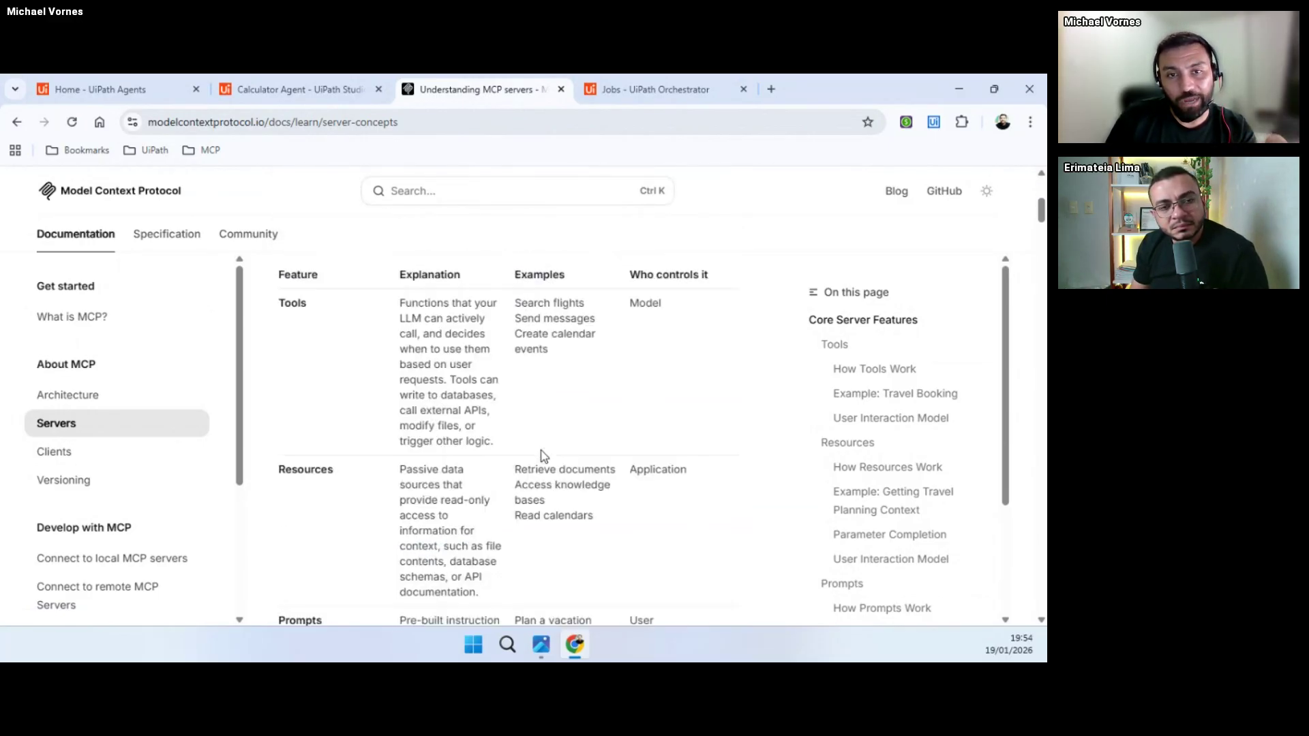
pyautogui.scroll(3, 375, 327)
pyautogui.scroll(3, 475, 393)
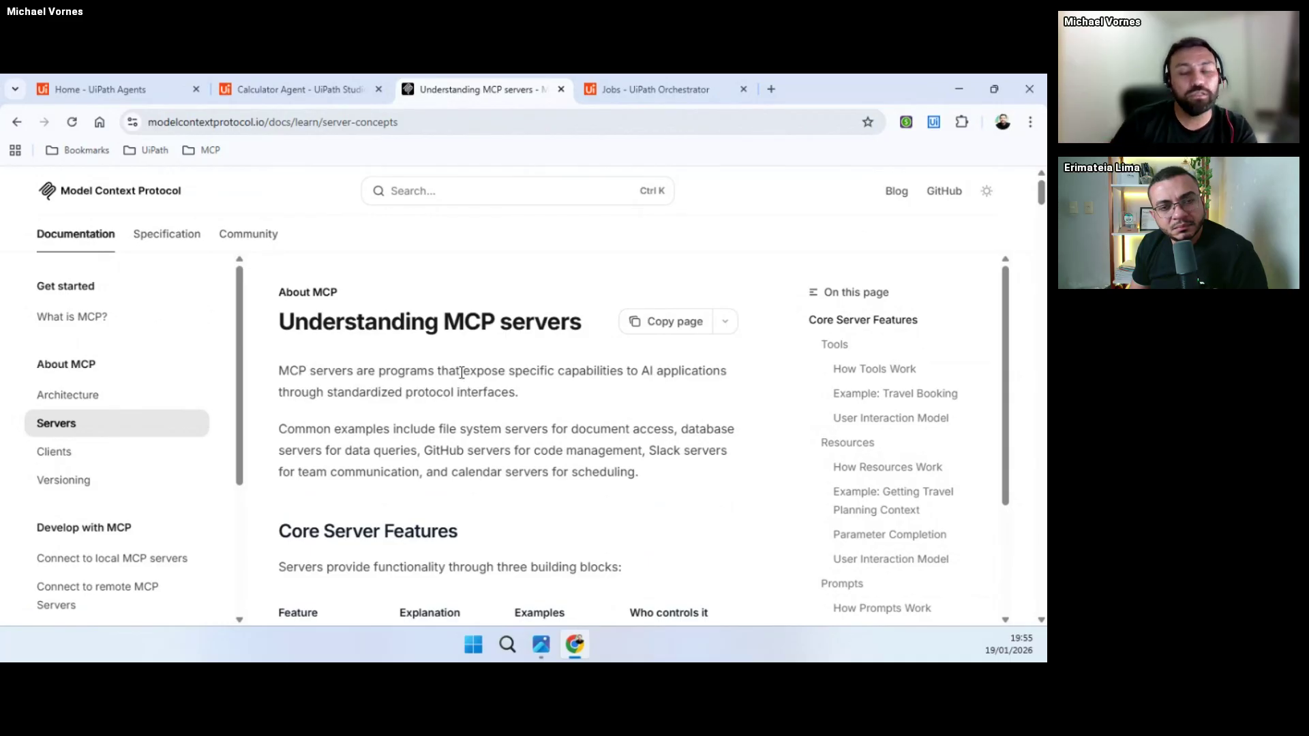
pyautogui.scroll(-2, 463, 388)
pyautogui.scroll(-2, 466, 463)
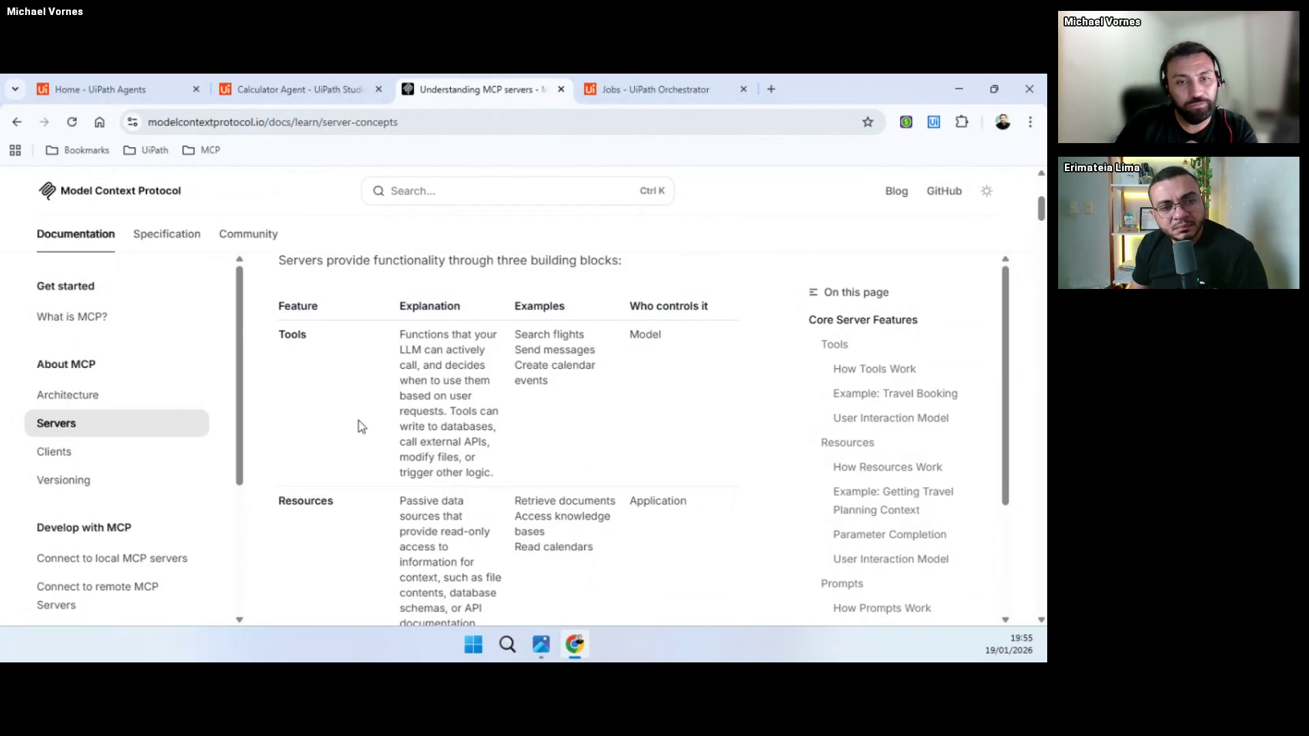
pyautogui.scroll(-1, 330, 345)
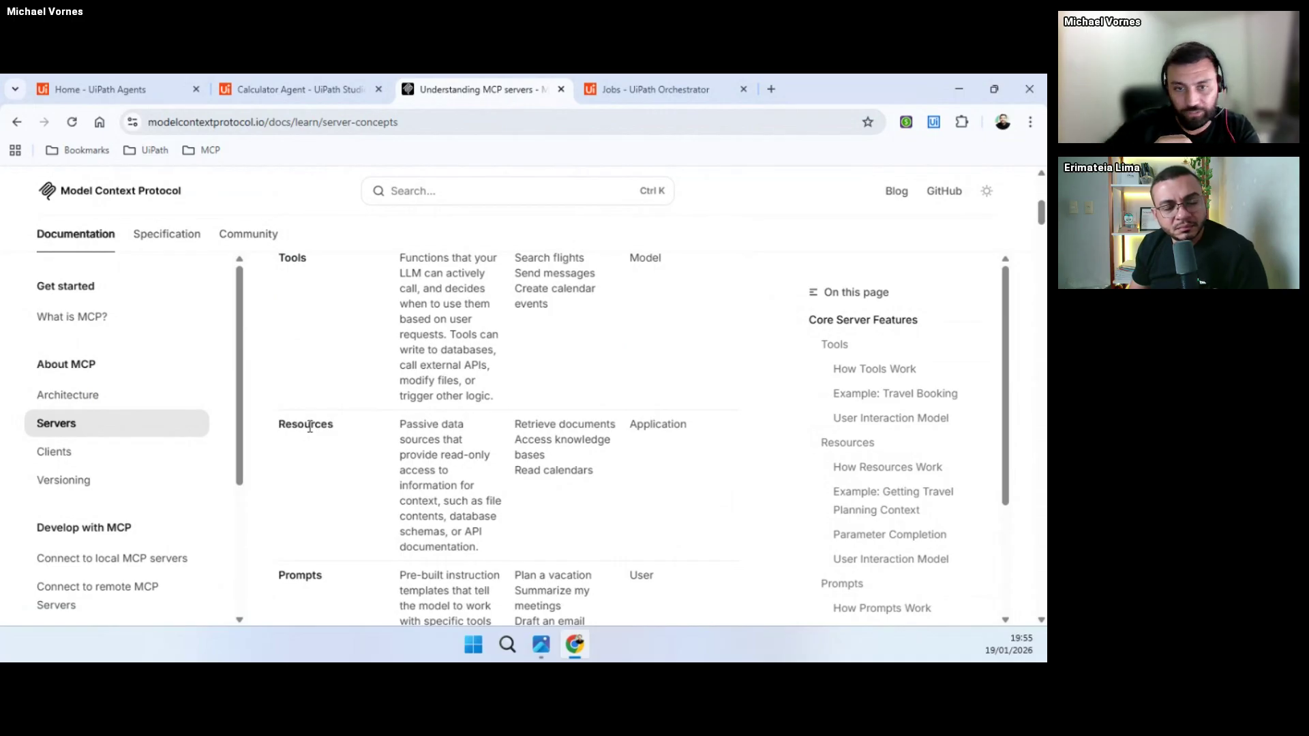
pyautogui.scroll(-1, 323, 426)
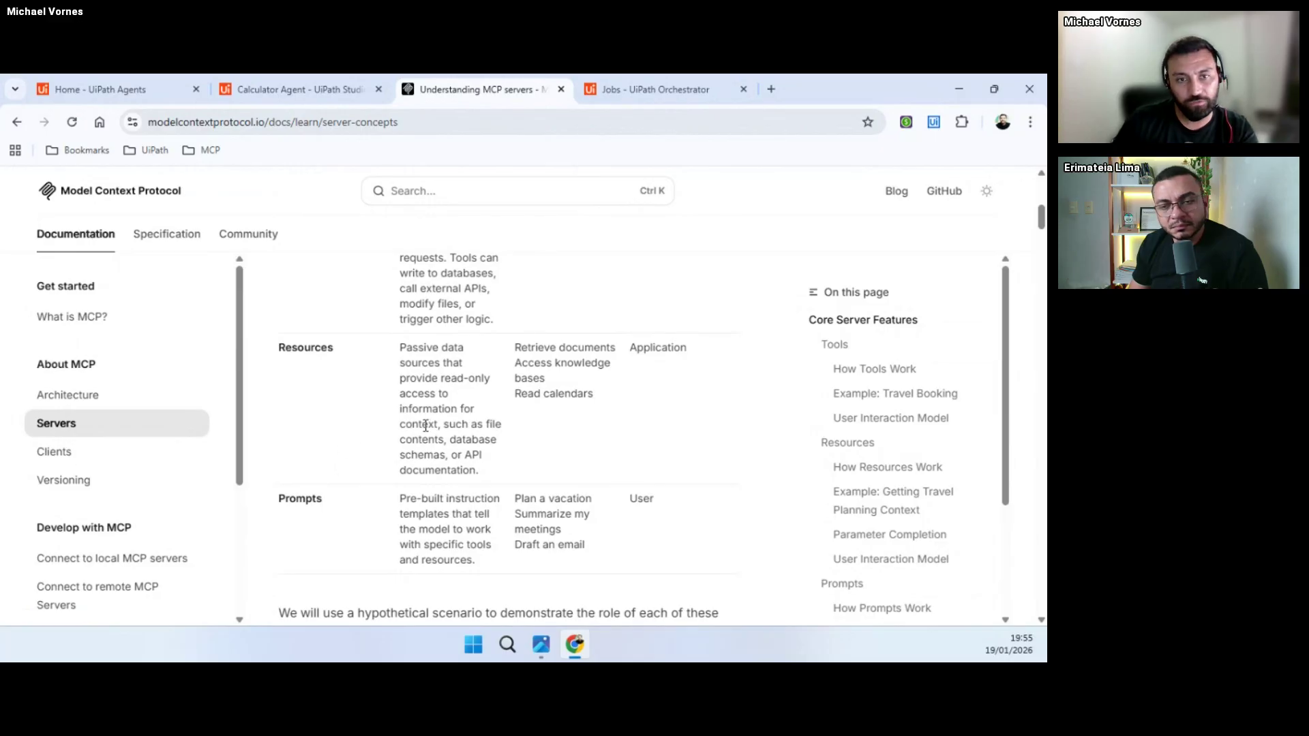
pyautogui.scroll(-1, 425, 426)
pyautogui.scroll(2, 529, 457)
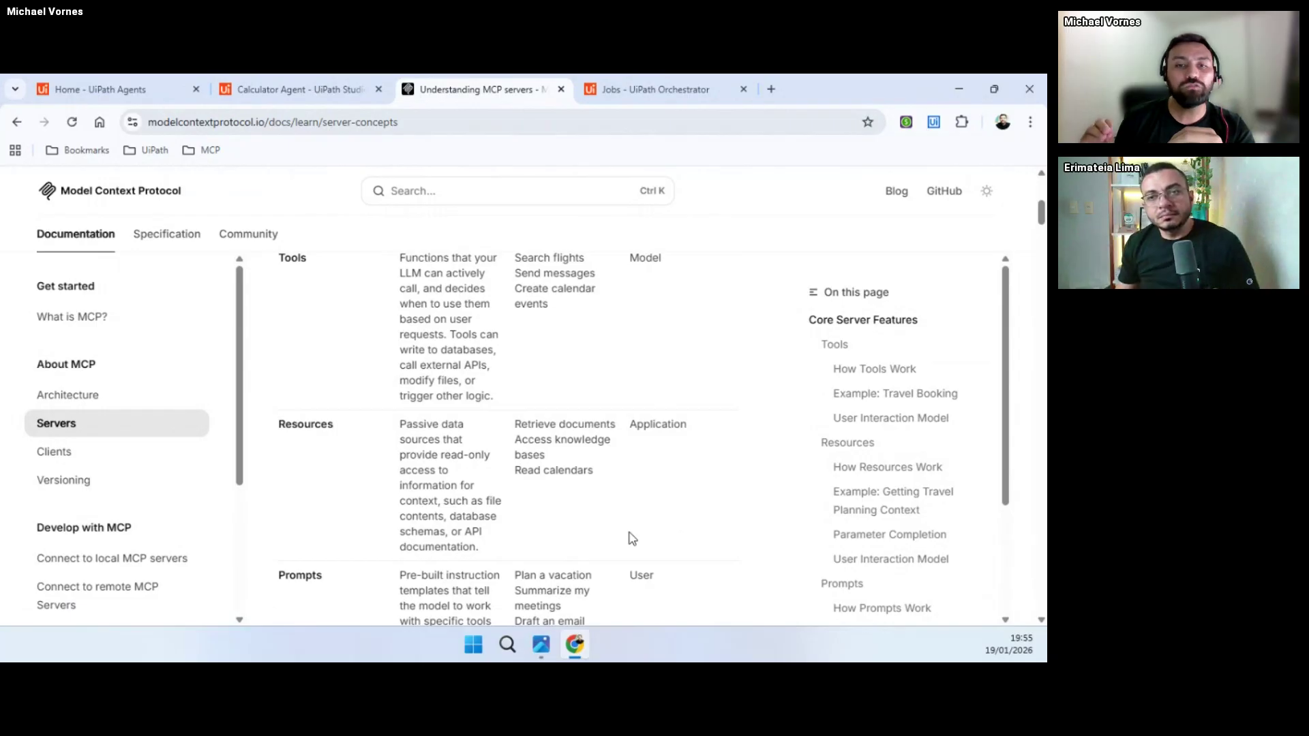
pyautogui.scroll(2, 600, 498)
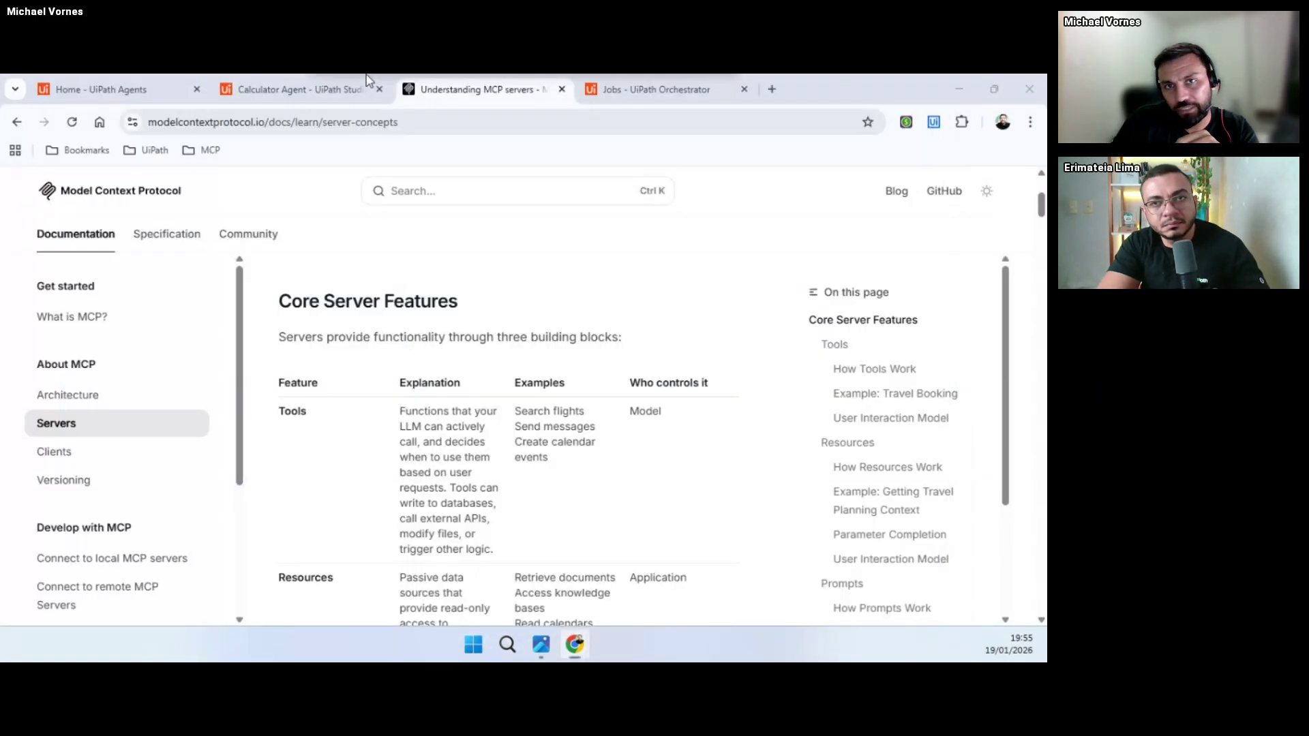
# Step: Bring the Orchestrator page with the Shared folder's MCP servers into the browser window and reload it
pyautogui.click(675, 89)
pyautogui.moveTo(689, 106); pyautogui.dragTo(764, 94)
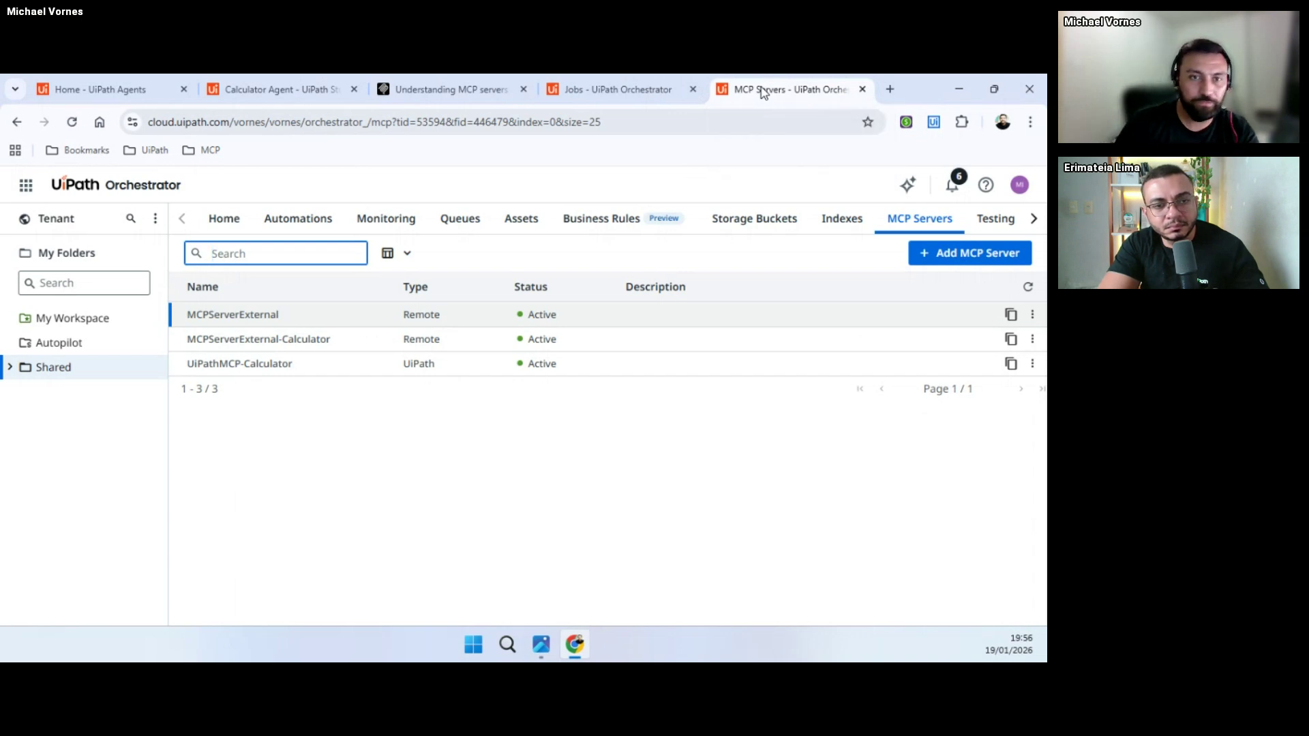
pyautogui.click(527, 516)
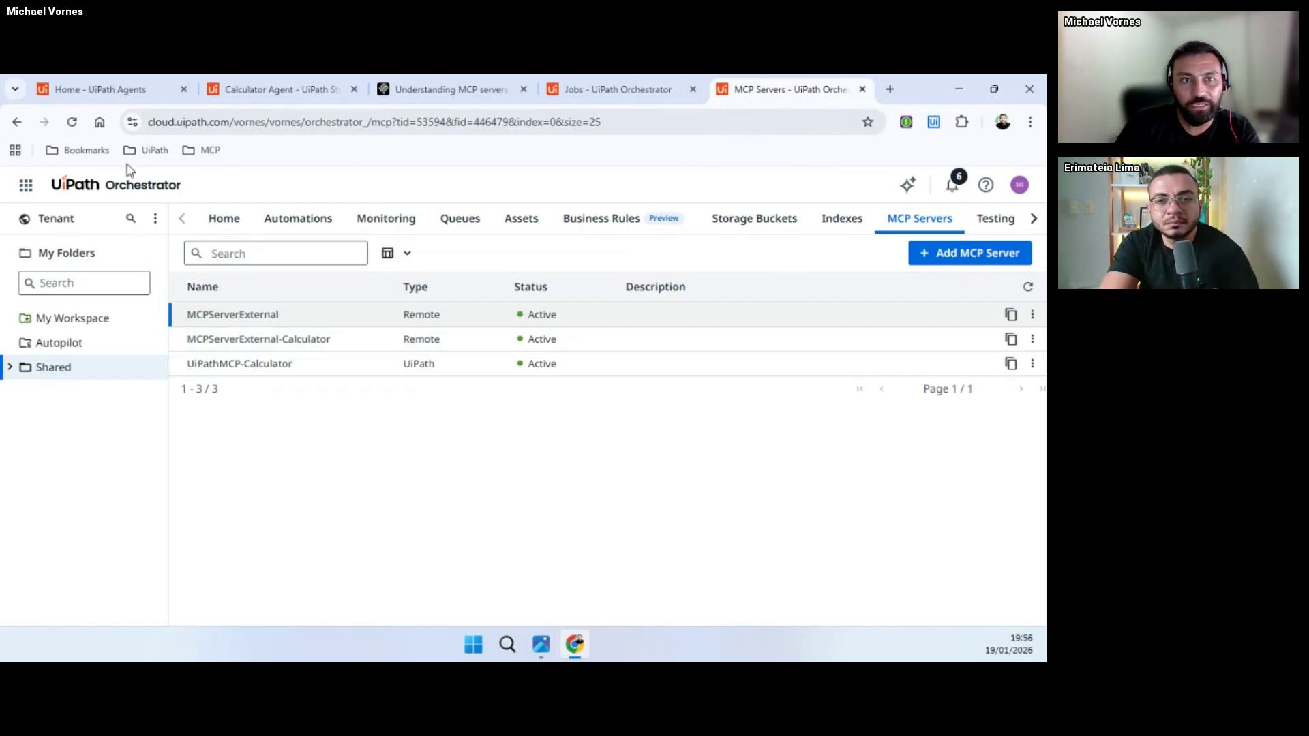
pyautogui.click(72, 122)
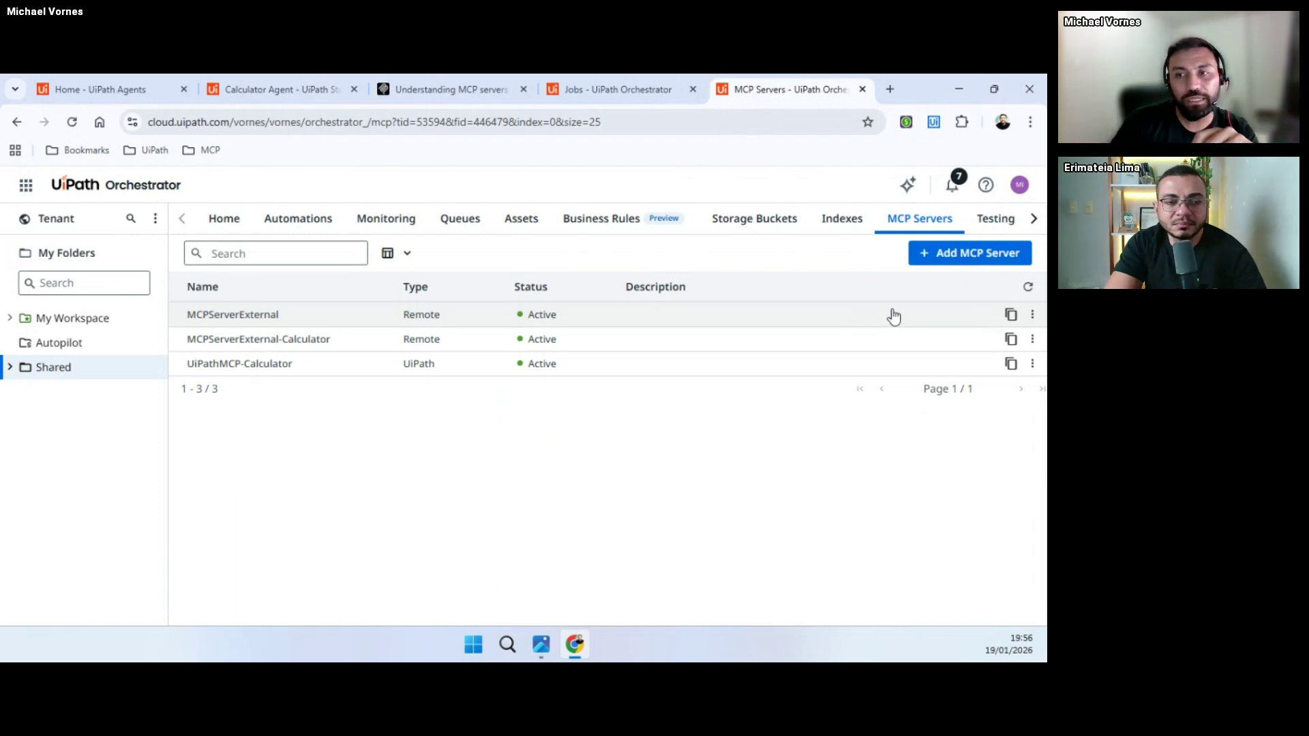
# Step: Open the form for adding an MCP server to the Shared folder and review the UiPath, Coded, Command and Remote server types
pyautogui.click(976, 253)
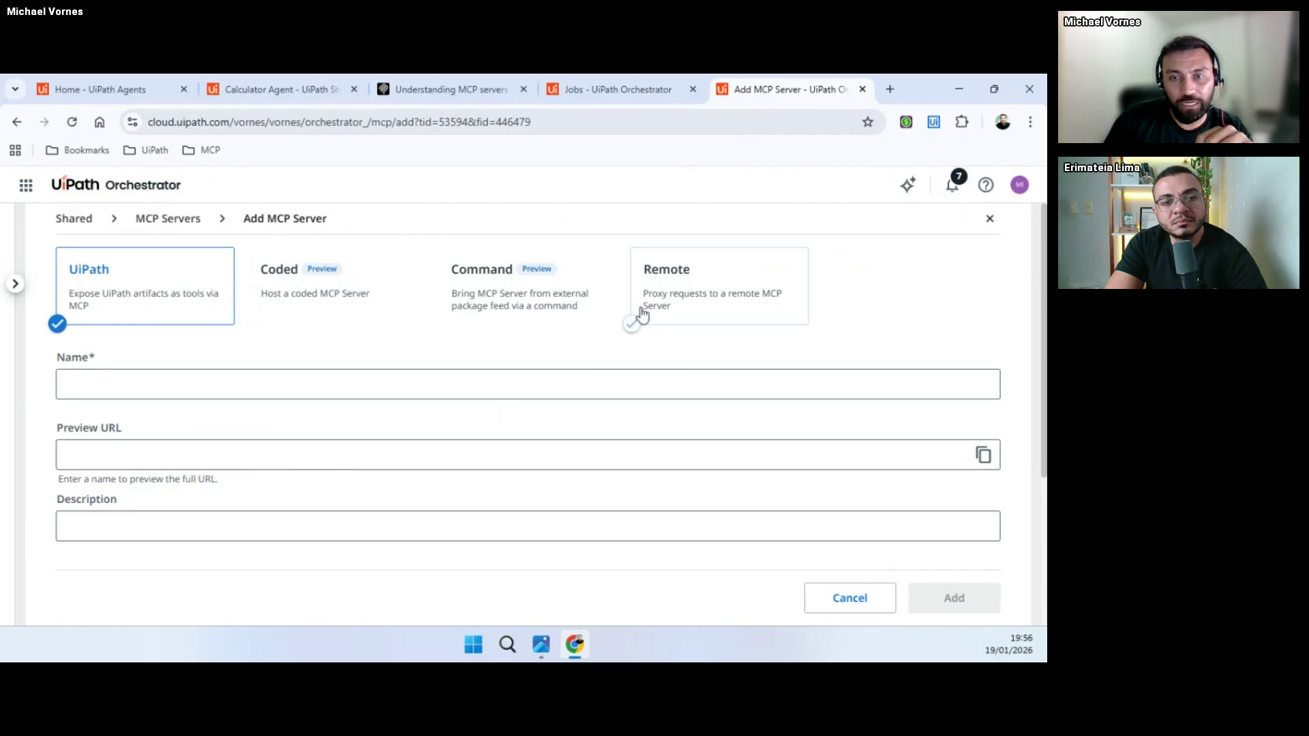
pyautogui.scroll(-1, 376, 300)
pyautogui.scroll(1, 377, 301)
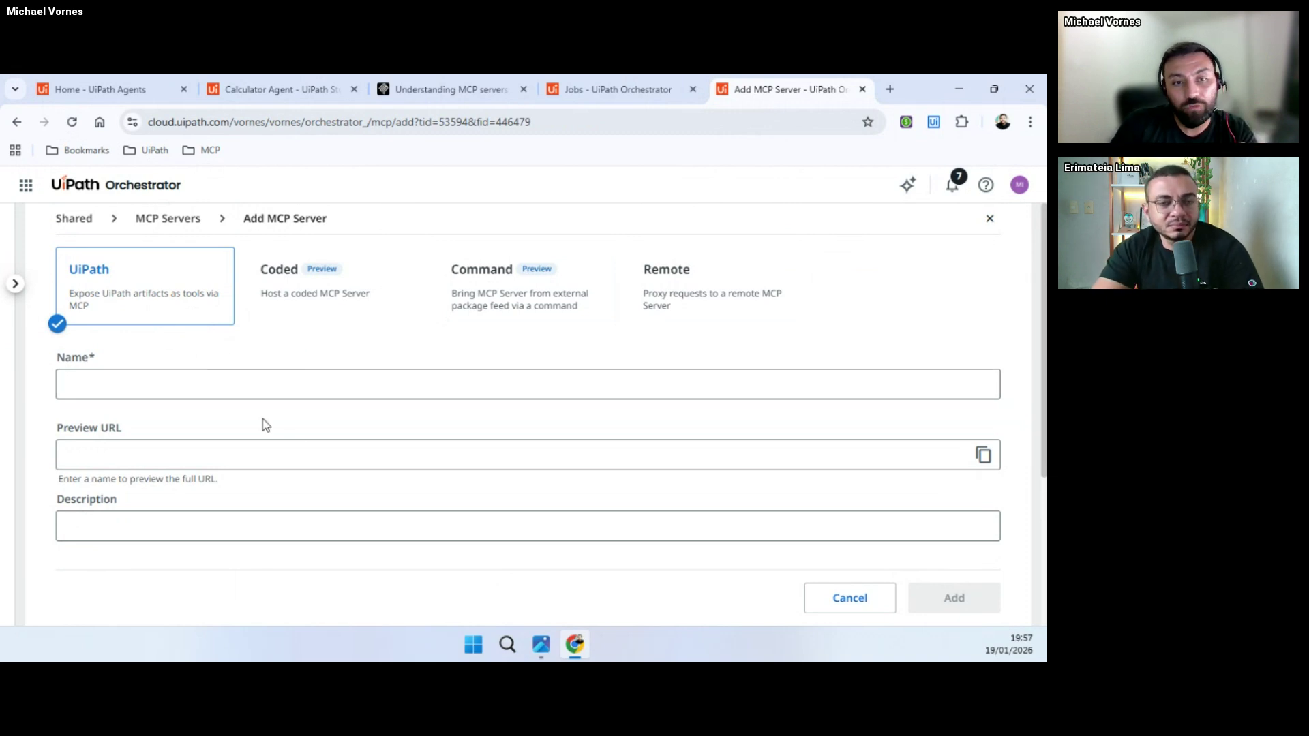
# Step: Leave the form for adding a server and open the UiPathMCP-Calculator server's settings to review its URL and tools
pyautogui.scroll(-1, 309, 451)
pyautogui.scroll(1, 309, 451)
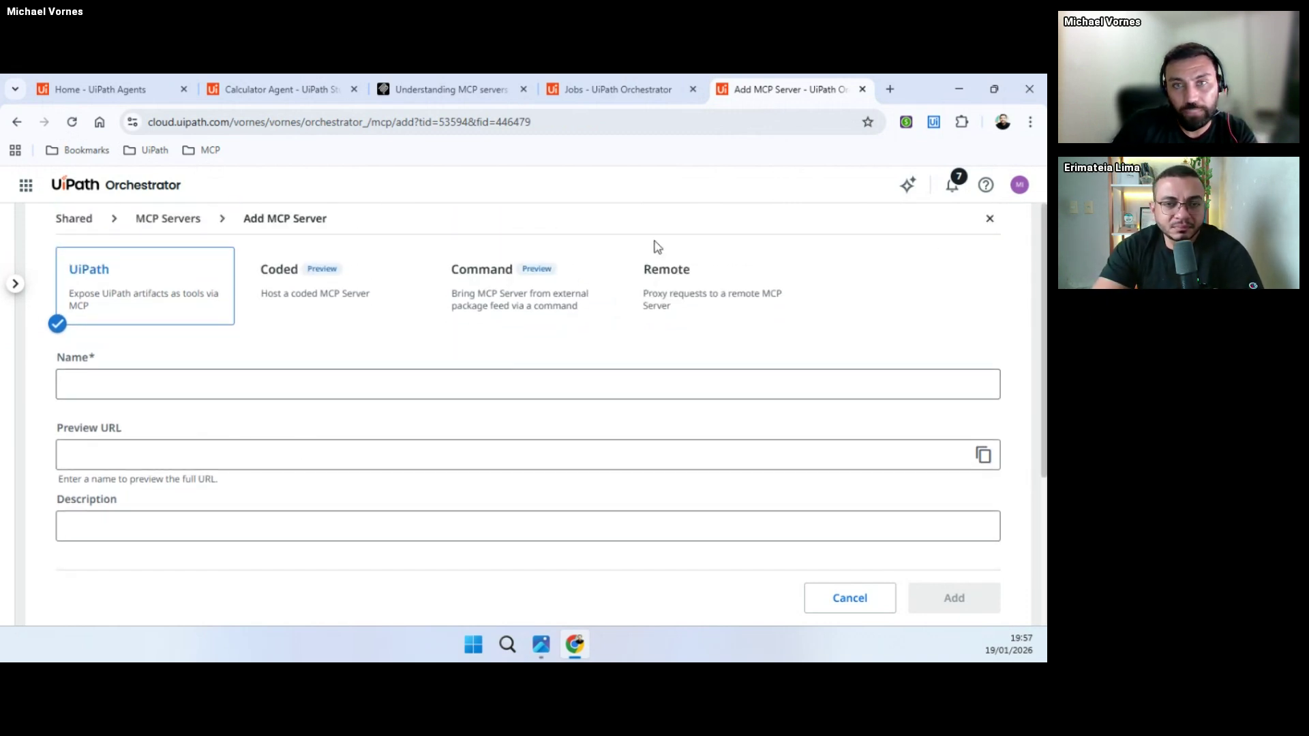
pyautogui.click(990, 218)
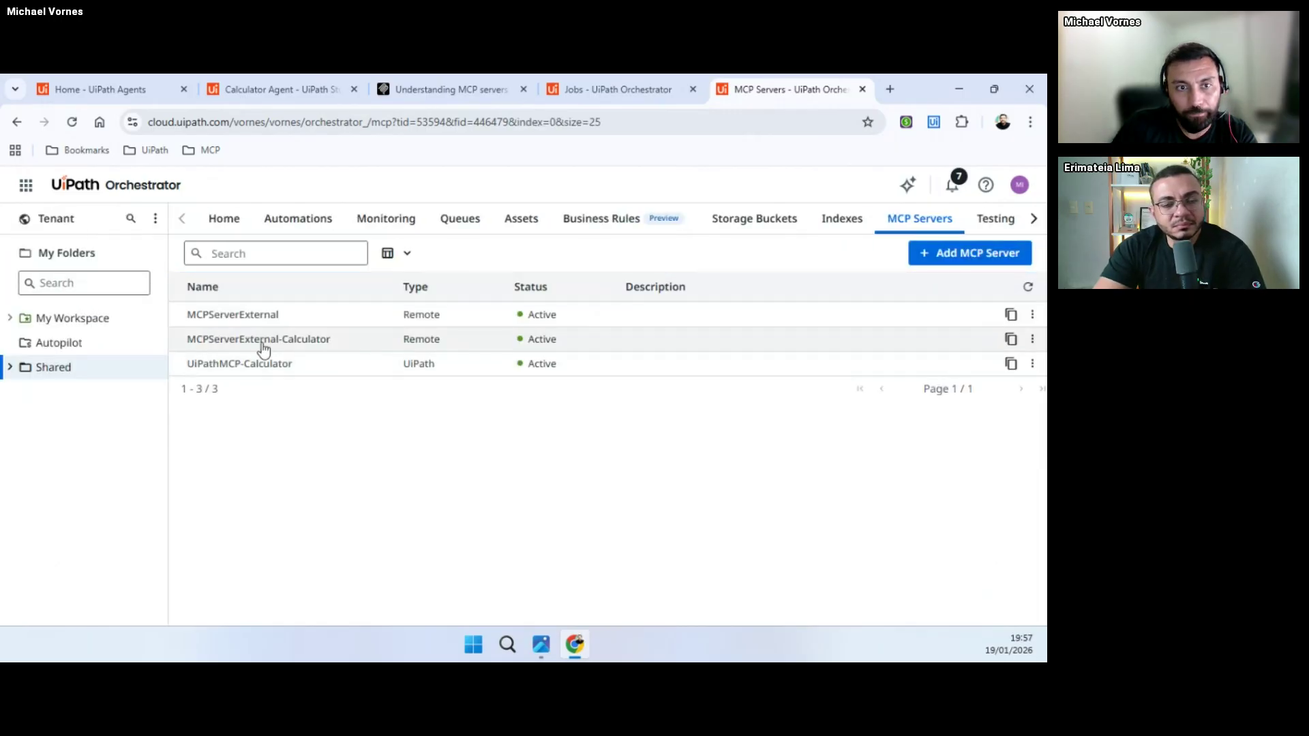
pyautogui.click(1032, 363)
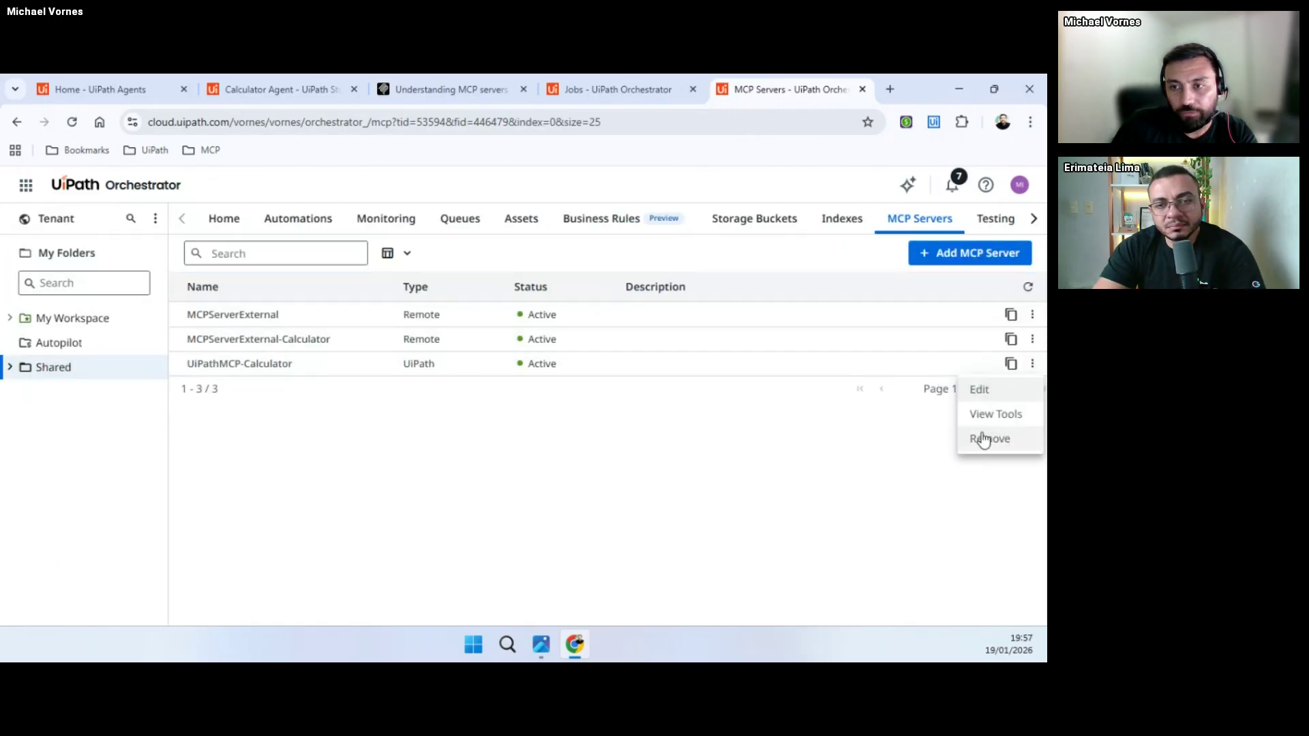
pyautogui.click(988, 388)
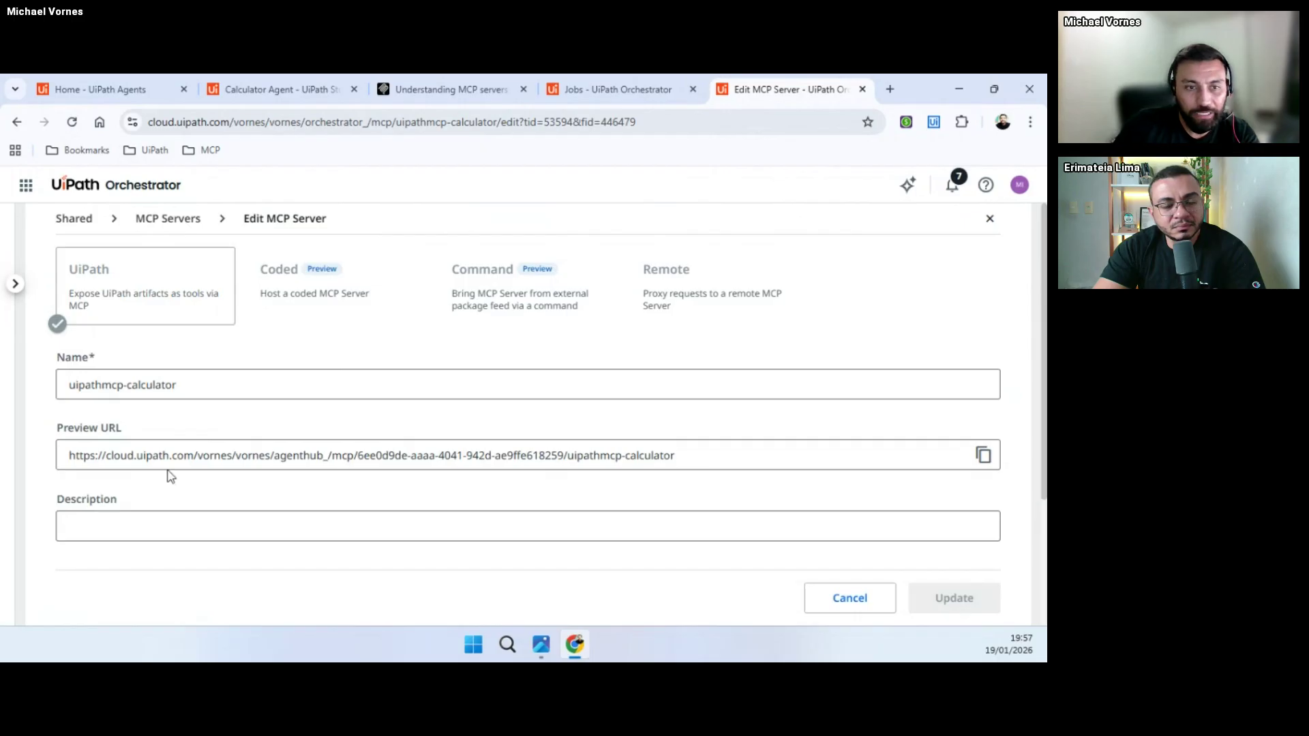
pyautogui.scroll(-2, 409, 498)
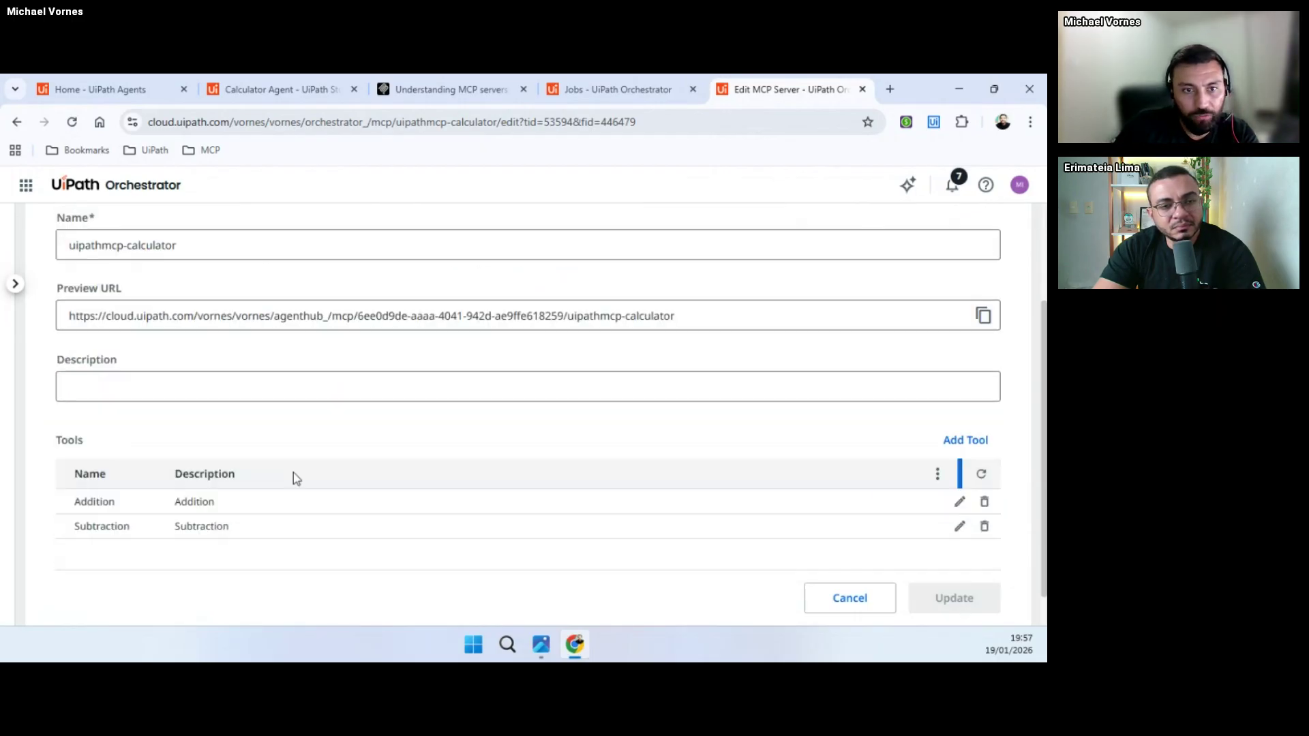
pyautogui.scroll(-1, 231, 457)
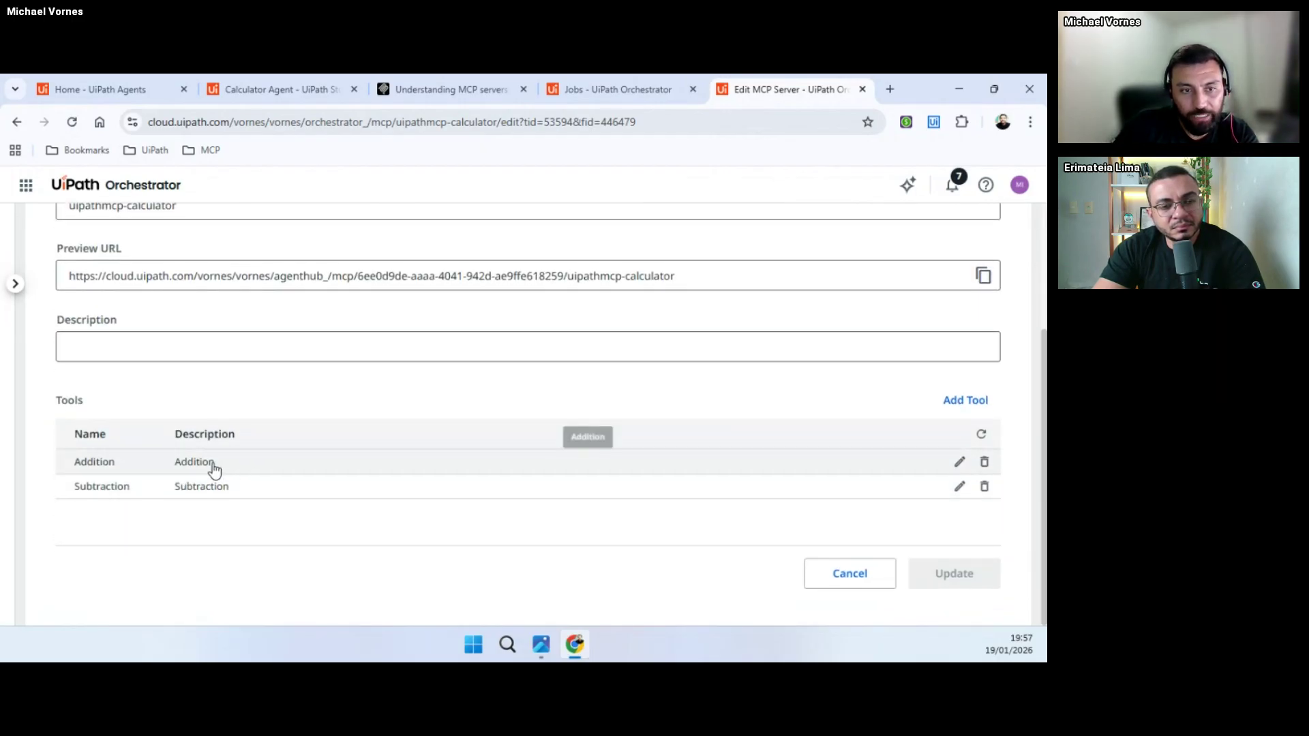
# Step: Review which automations can be added as tools to the UiPathMCP-Calculator server, and leave its settings without saving
pyautogui.click(965, 401)
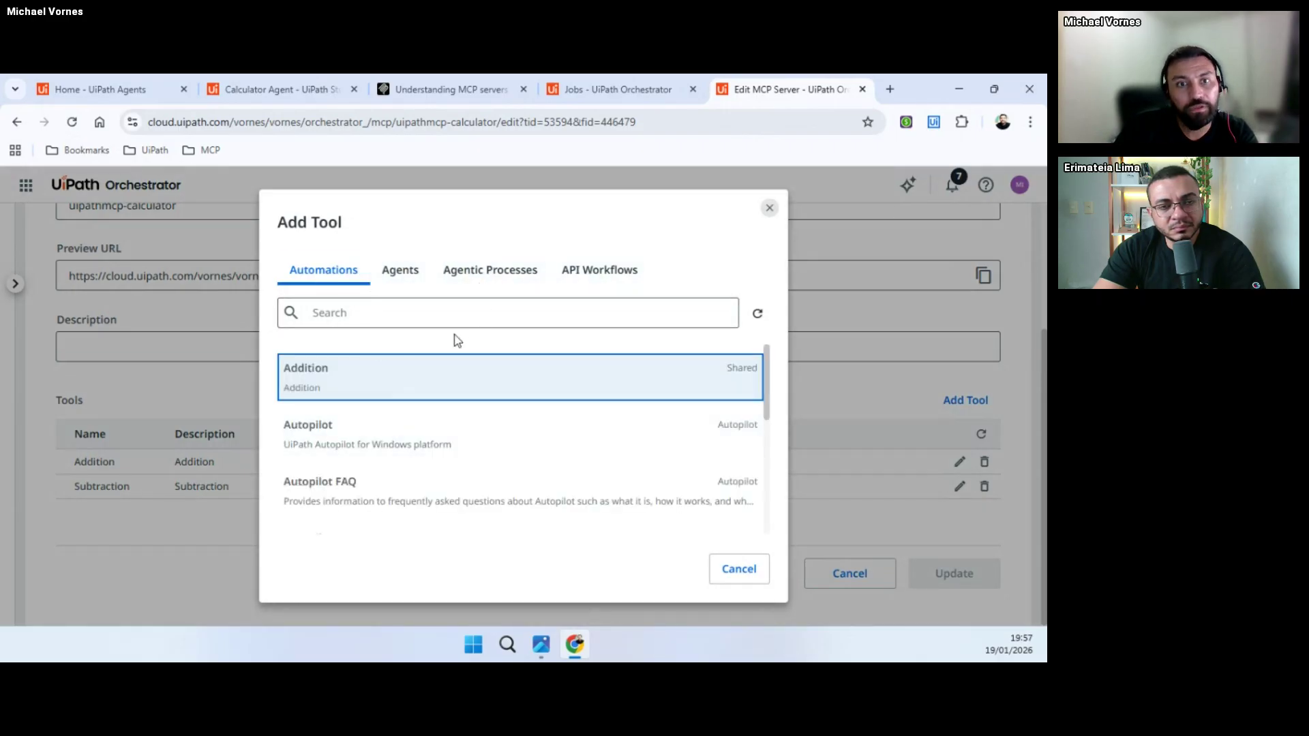
pyautogui.scroll(-3, 521, 450)
pyautogui.scroll(3, 608, 389)
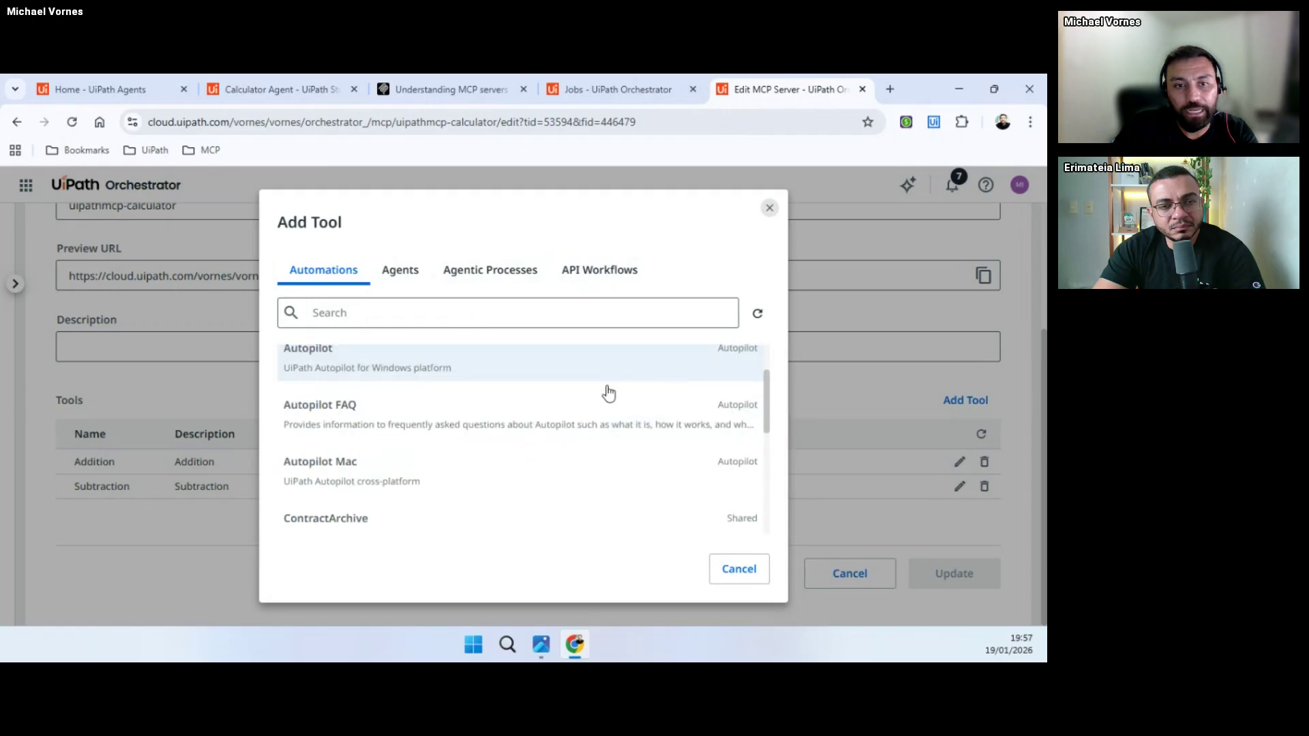
pyautogui.click(745, 581)
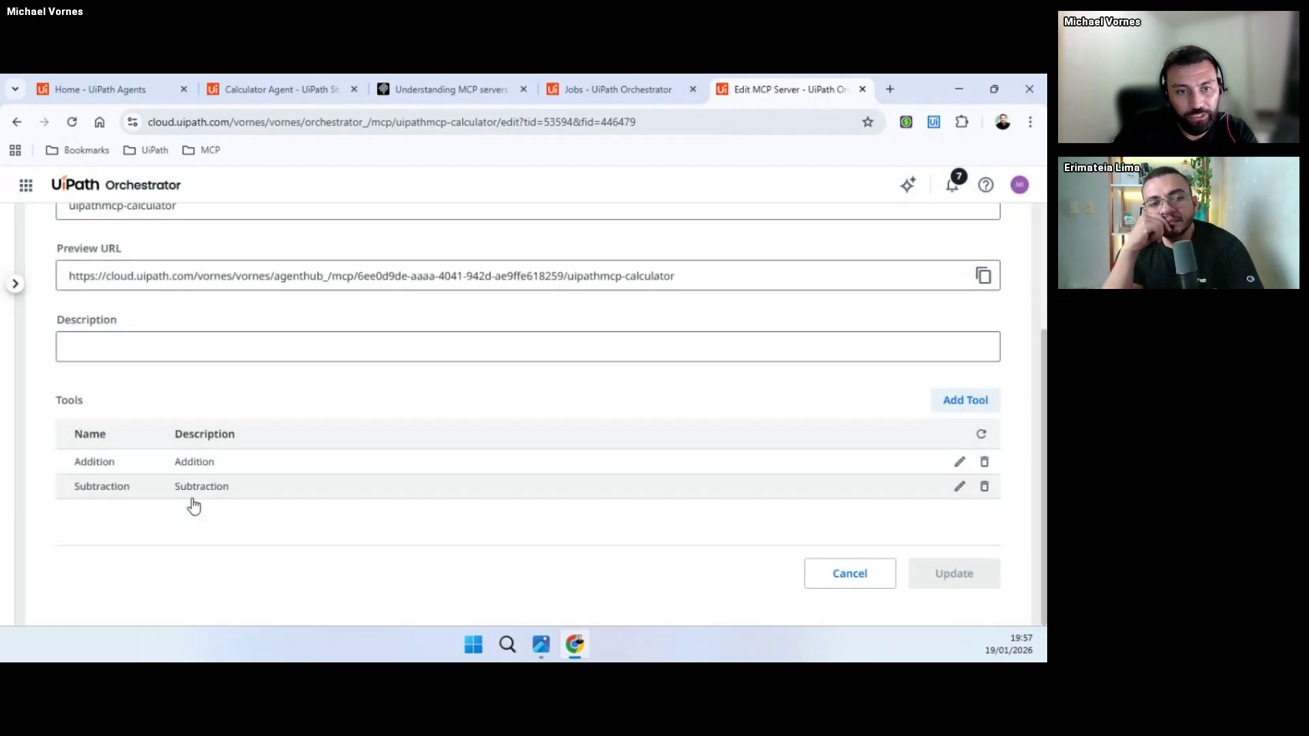
pyautogui.scroll(3, 336, 470)
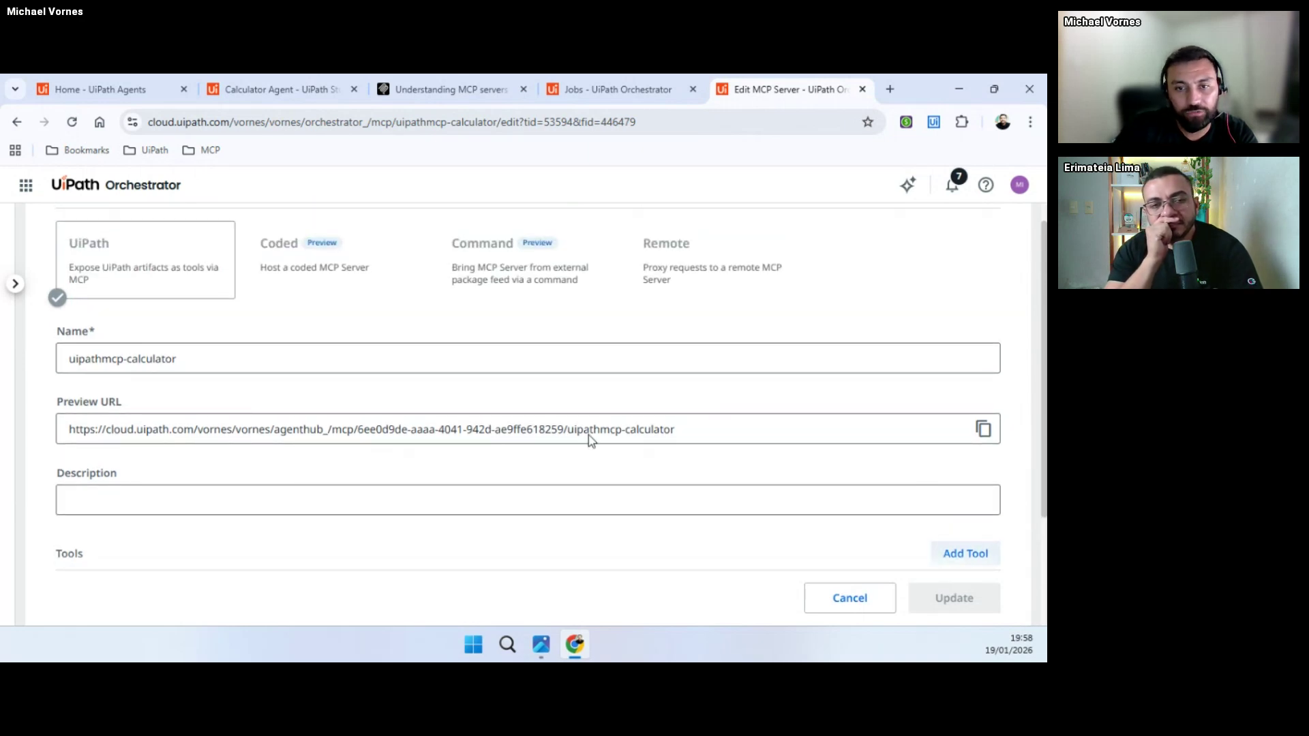
pyautogui.scroll(1, 141, 426)
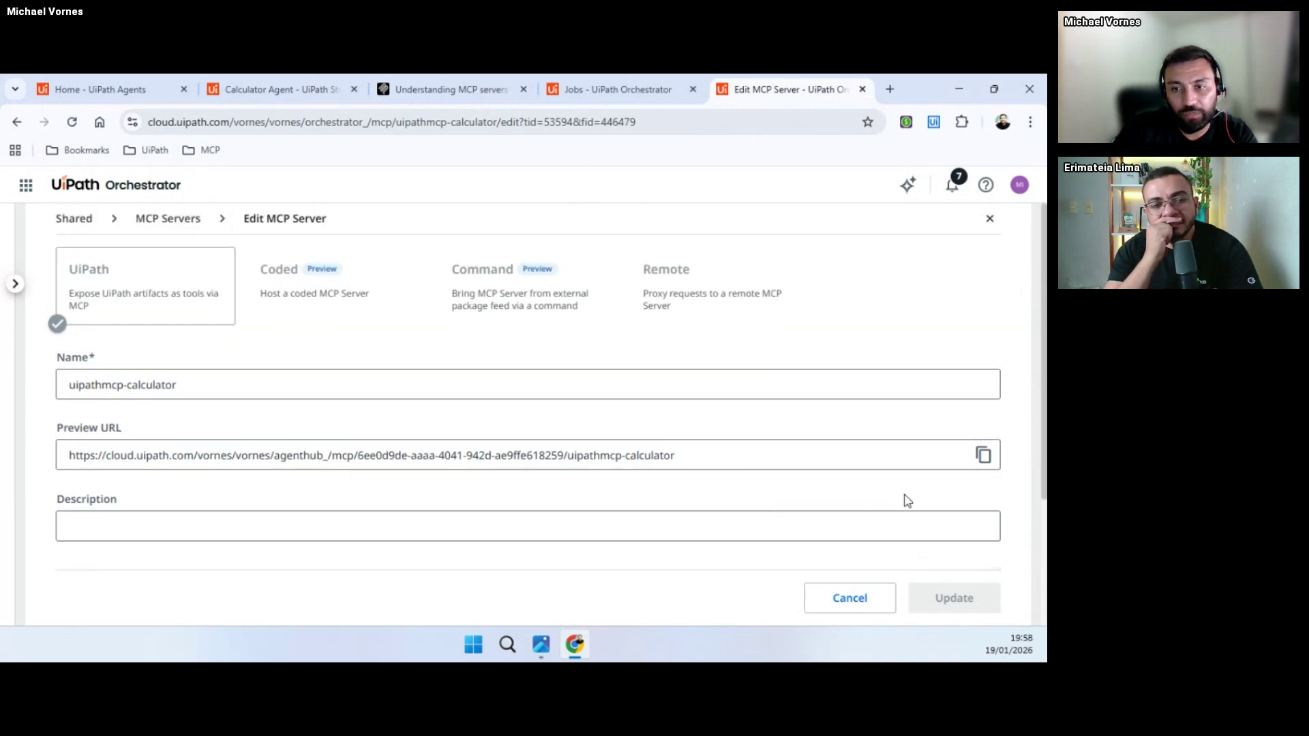
pyautogui.click(849, 599)
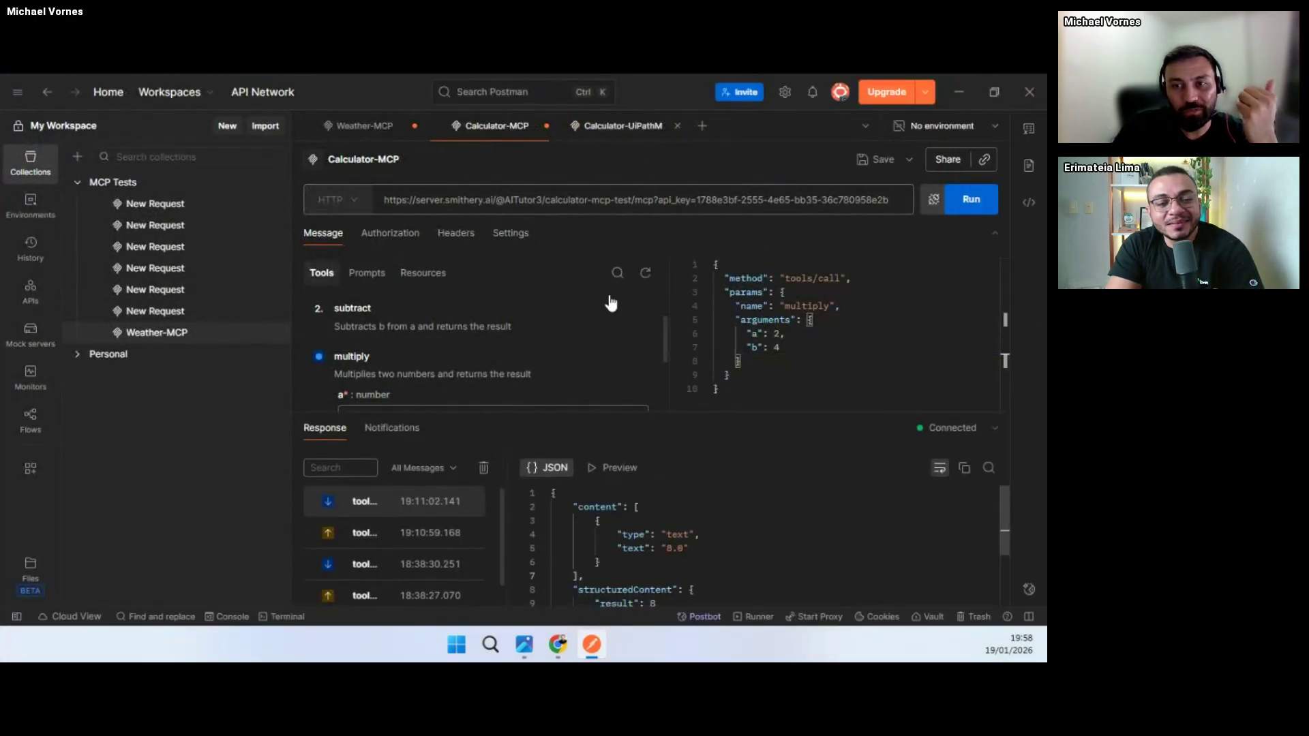
# Step: In Postman, view the Calculator-UiPathMCP request and create a new MCP request
pyautogui.click(623, 126)
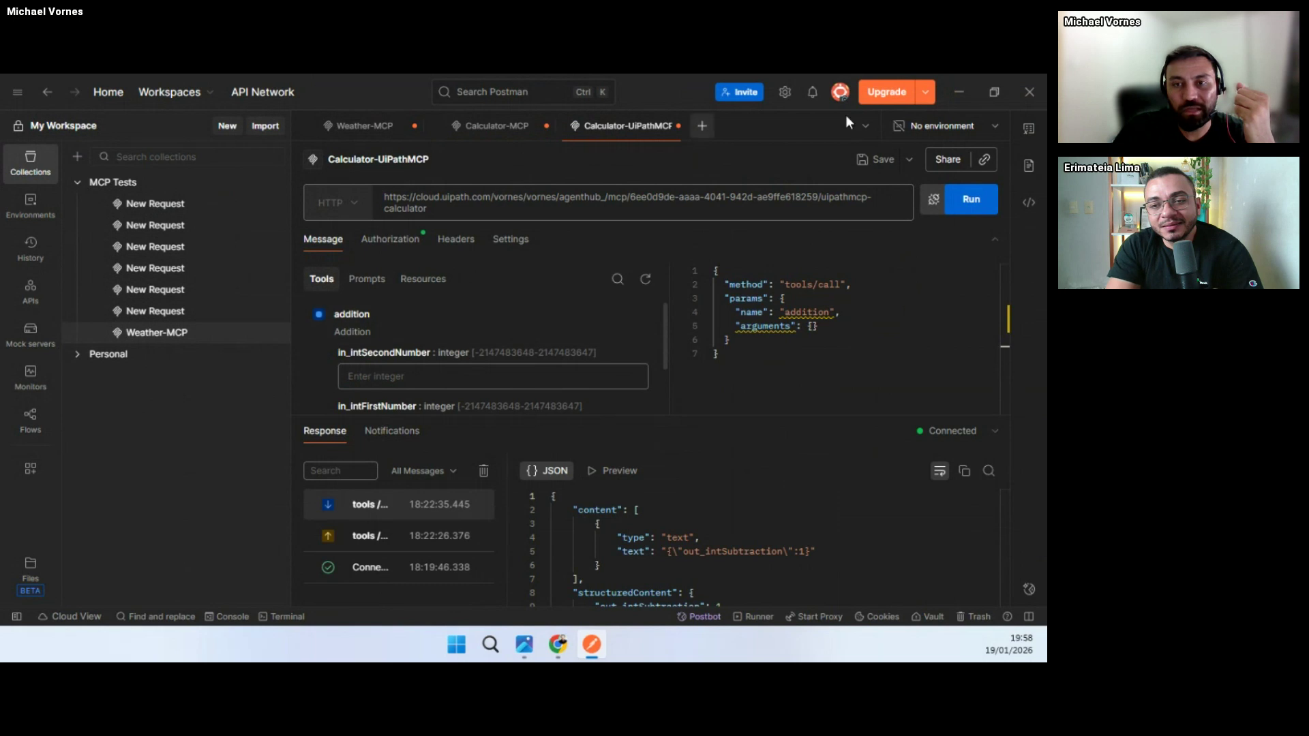
pyautogui.click(228, 127)
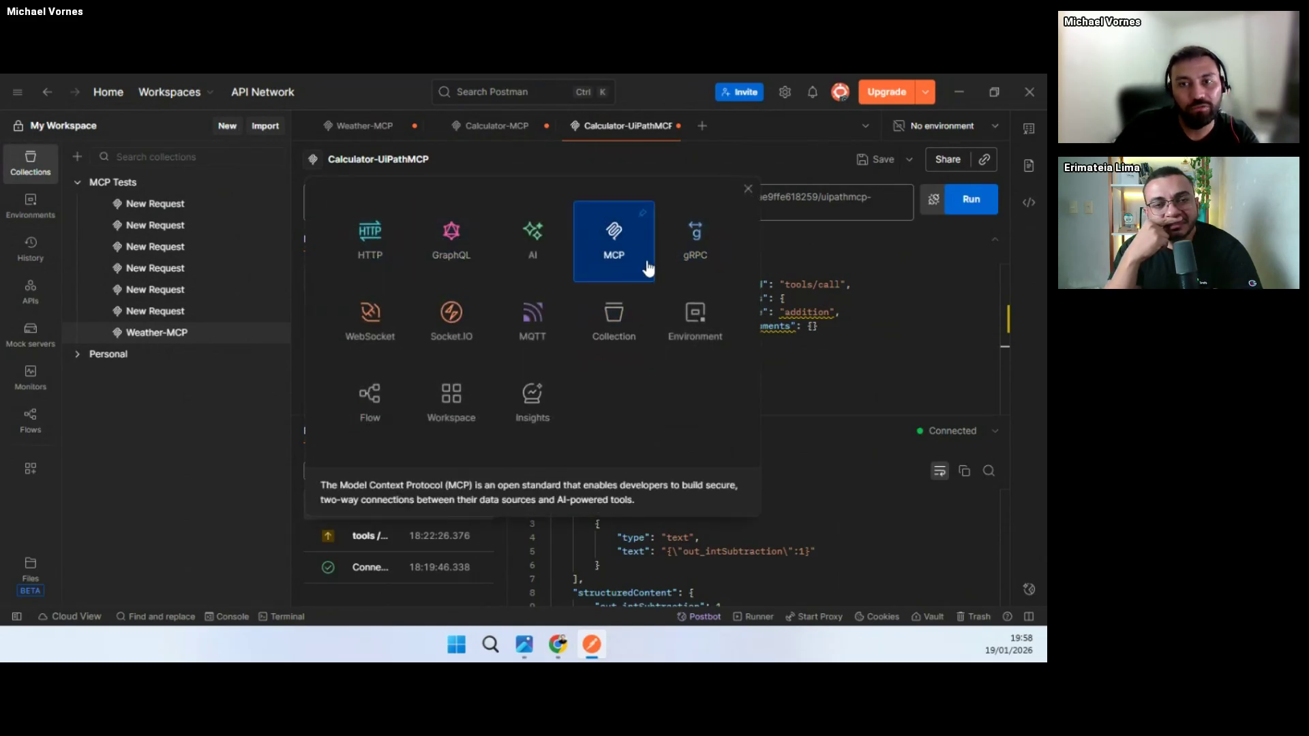
pyautogui.click(617, 239)
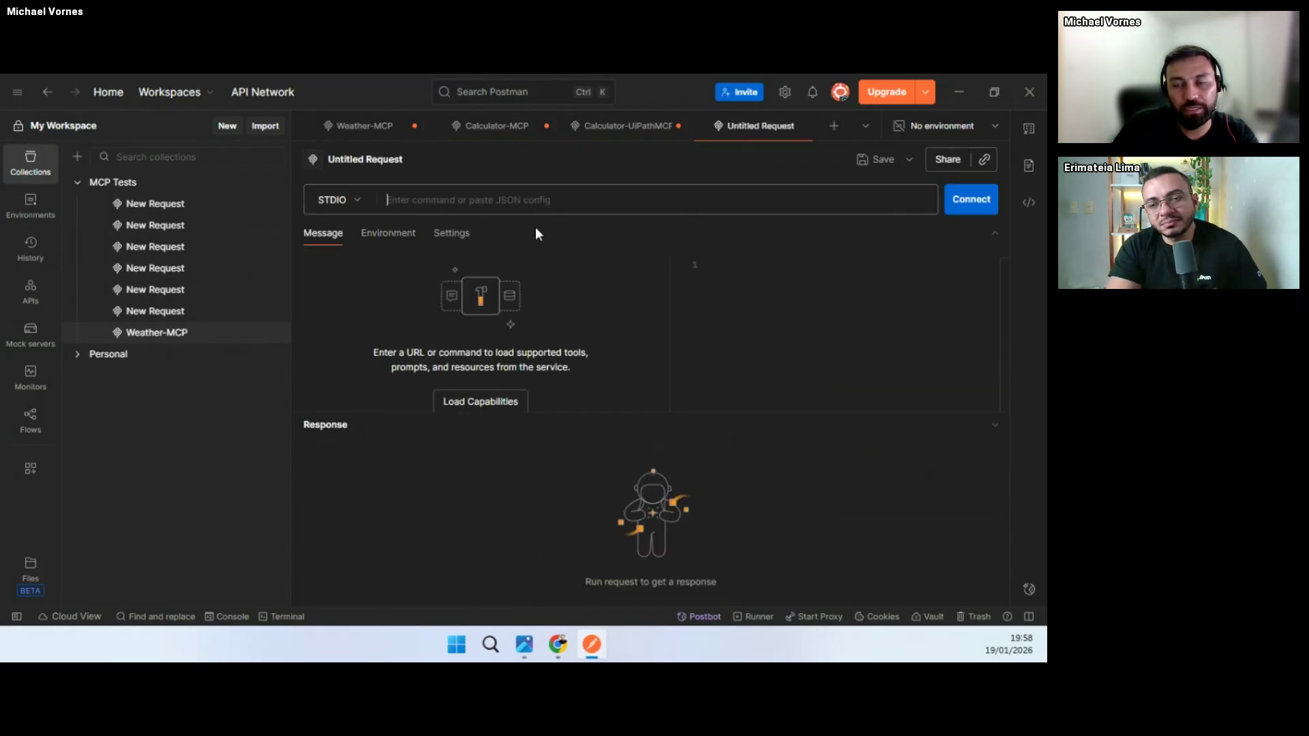
# Step: Switch back to Orchestrator, reopen the UiPathMCP-Calculator server's settings and copy its preview URL
pyautogui.click(959, 91)
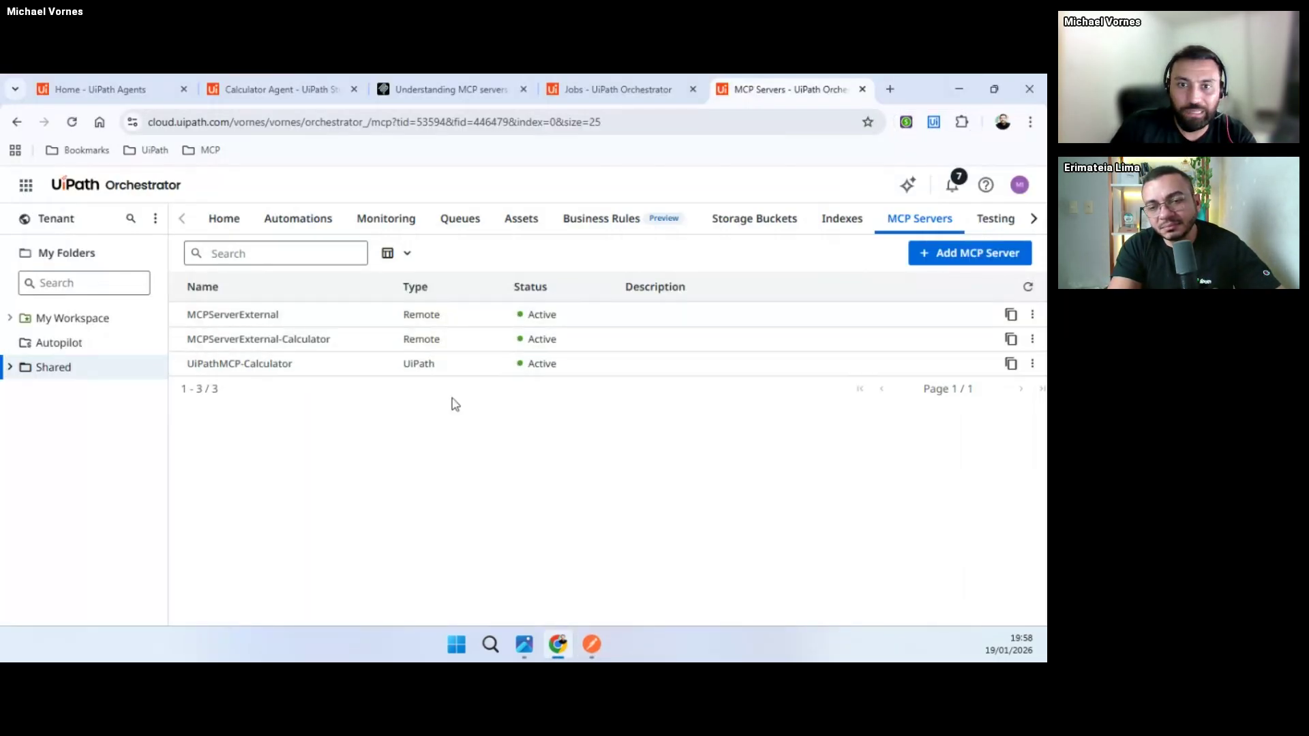
pyautogui.click(1032, 363)
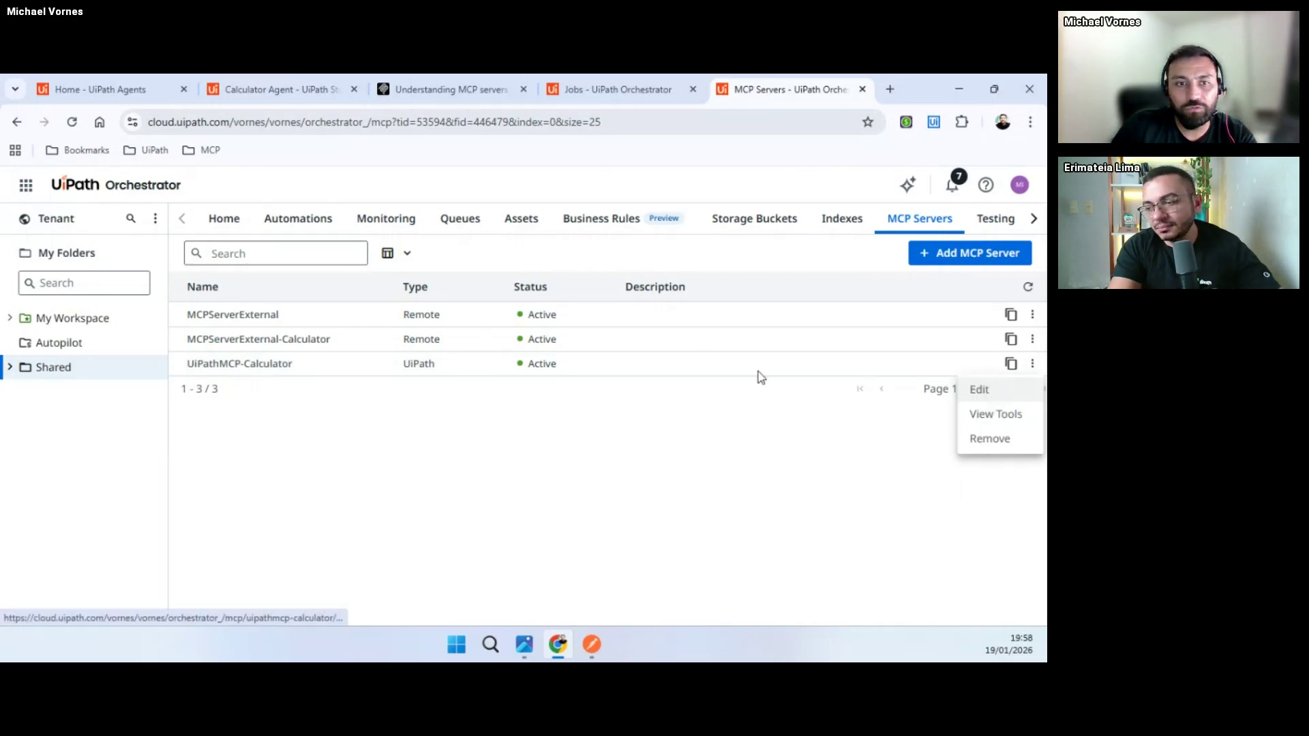
pyautogui.click(998, 390)
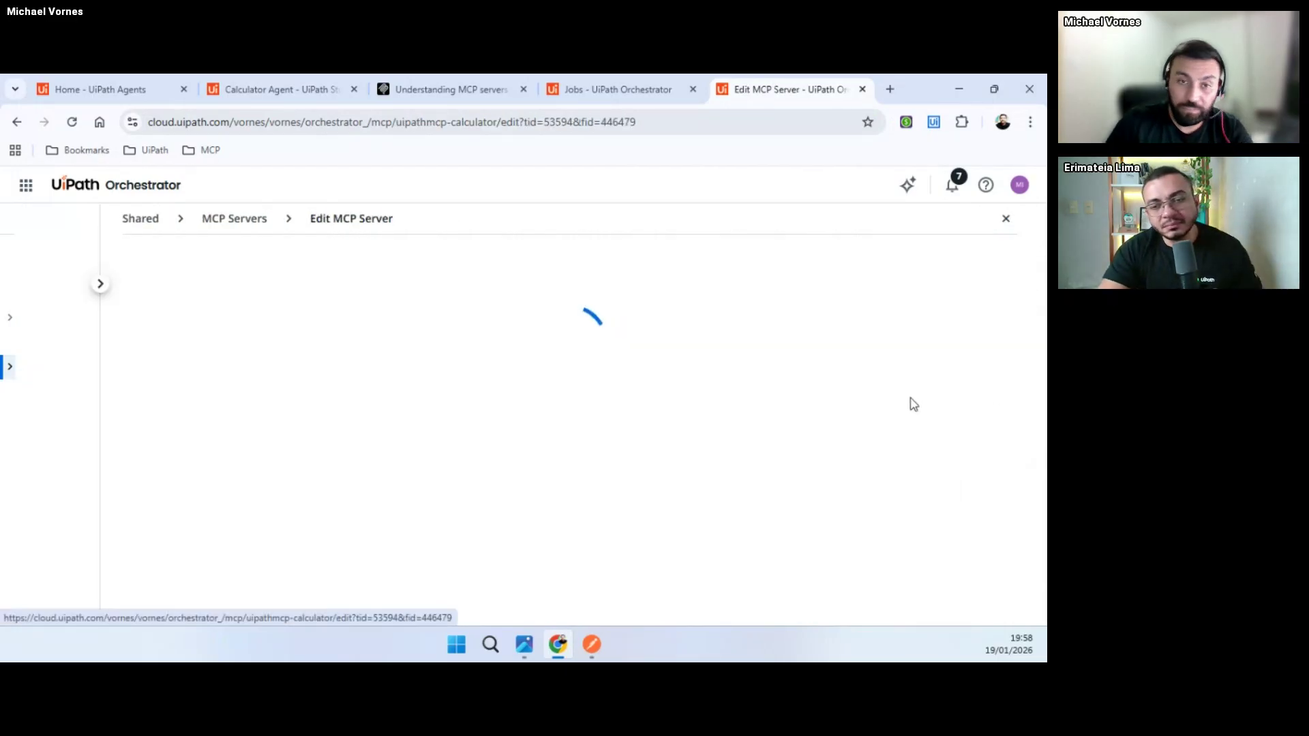
pyautogui.moveTo(707, 462); pyautogui.dragTo(49, 459)
pyautogui.hotkey('ctrl', 'c')
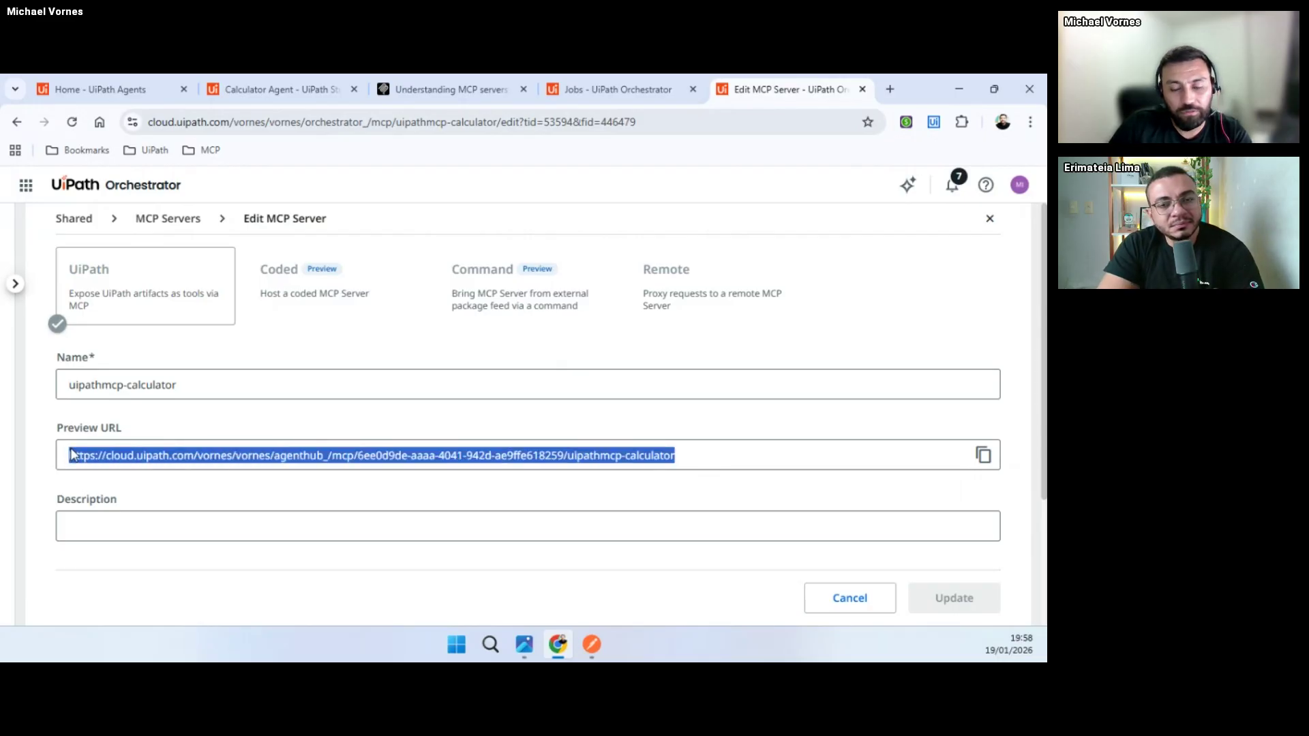
# Step: Switch to Postman and paste the copied server URL into the new MCP request
pyautogui.click(591, 644)
pyautogui.click(552, 198)
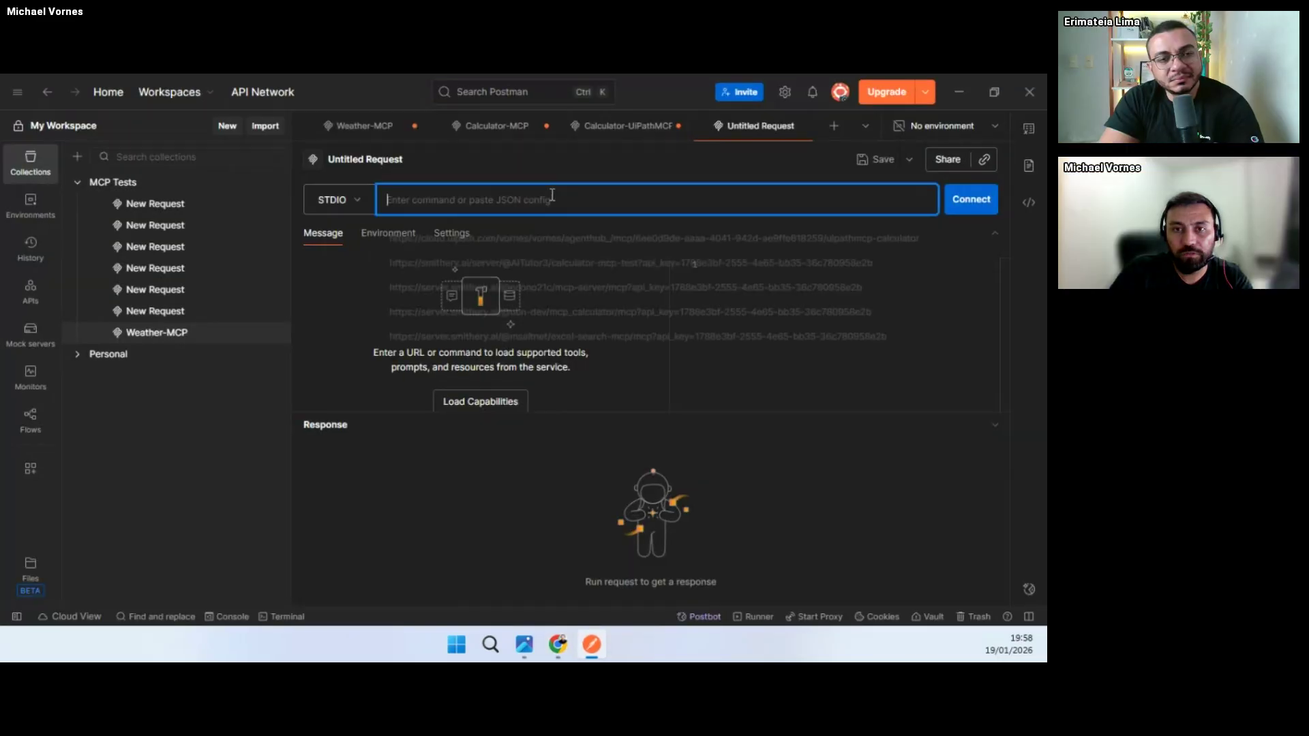
pyautogui.hotkey('ctrl', 'v')
pyautogui.click(728, 370)
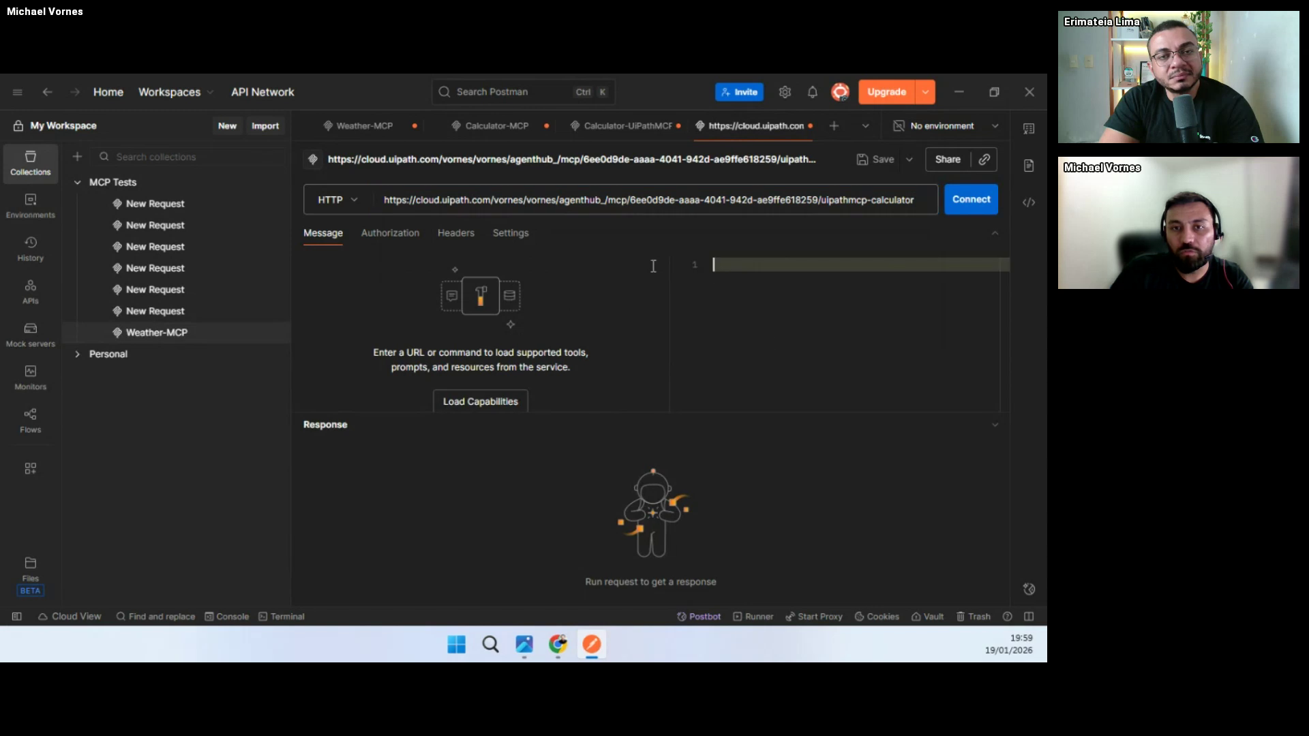
# Step: Set the new MCP request's authorization type to Bearer Token
pyautogui.click(411, 234)
pyautogui.click(463, 300)
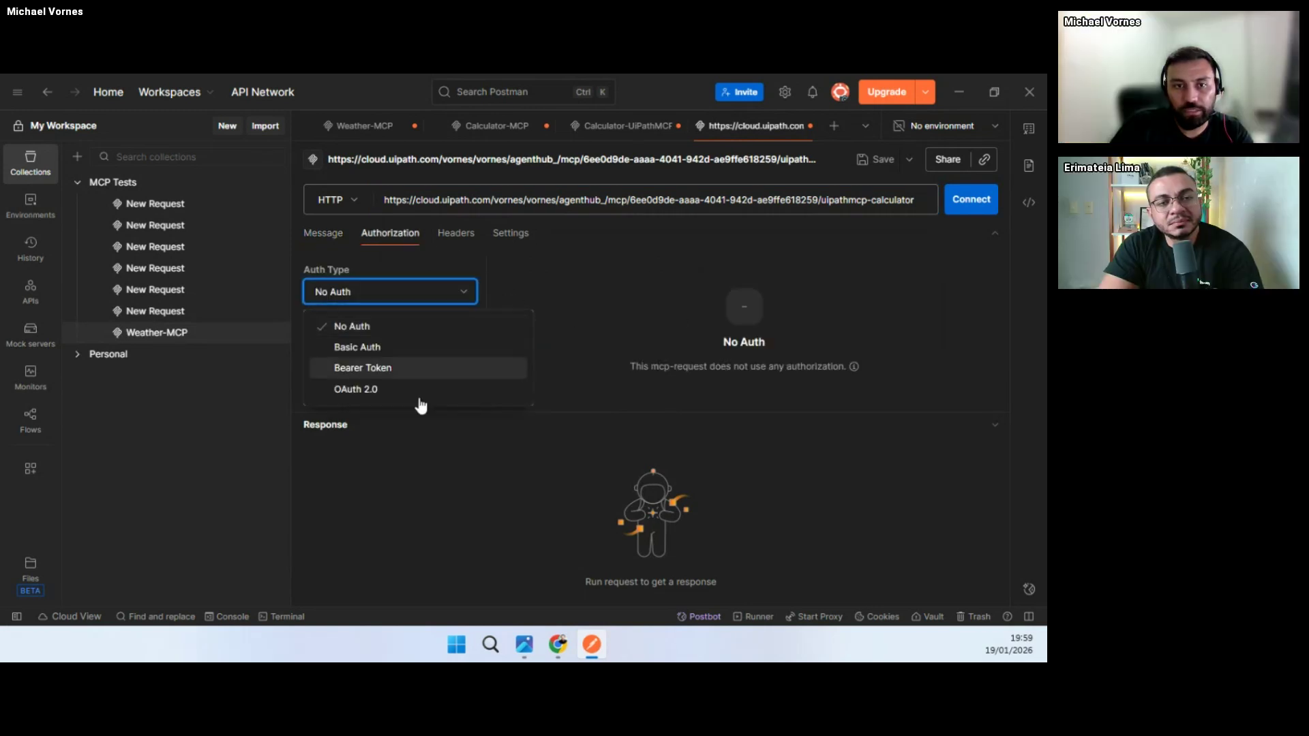
pyautogui.click(416, 370)
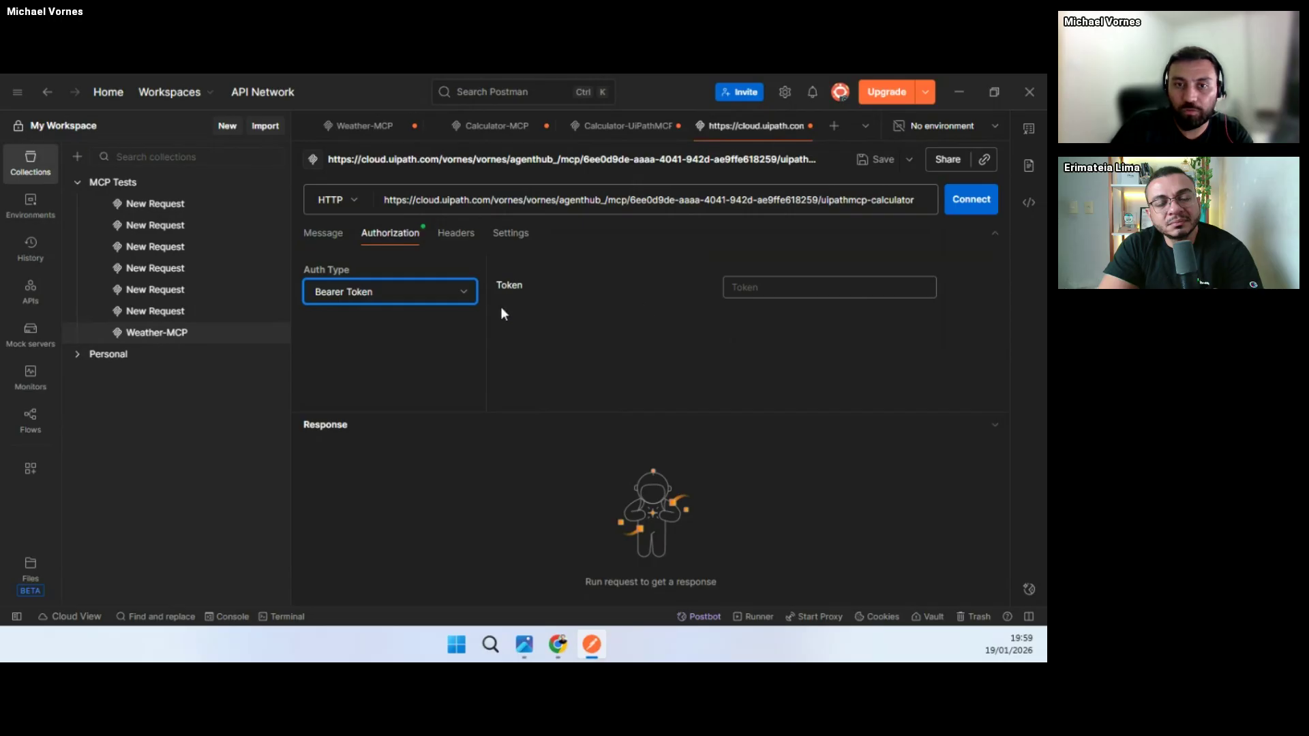
# Step: Switch to the browser, view the Personal Access Token page in the UiPath account preferences, and close it
pyautogui.click(622, 127)
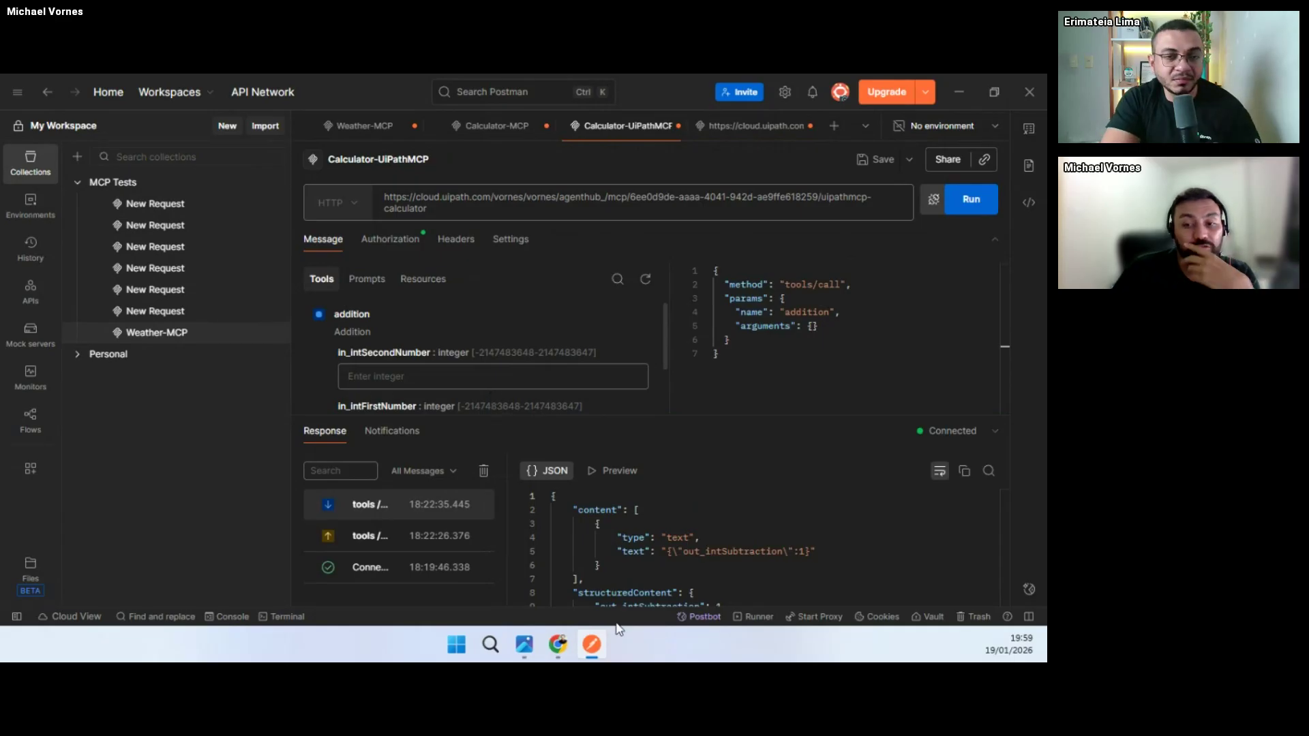
pyautogui.click(559, 645)
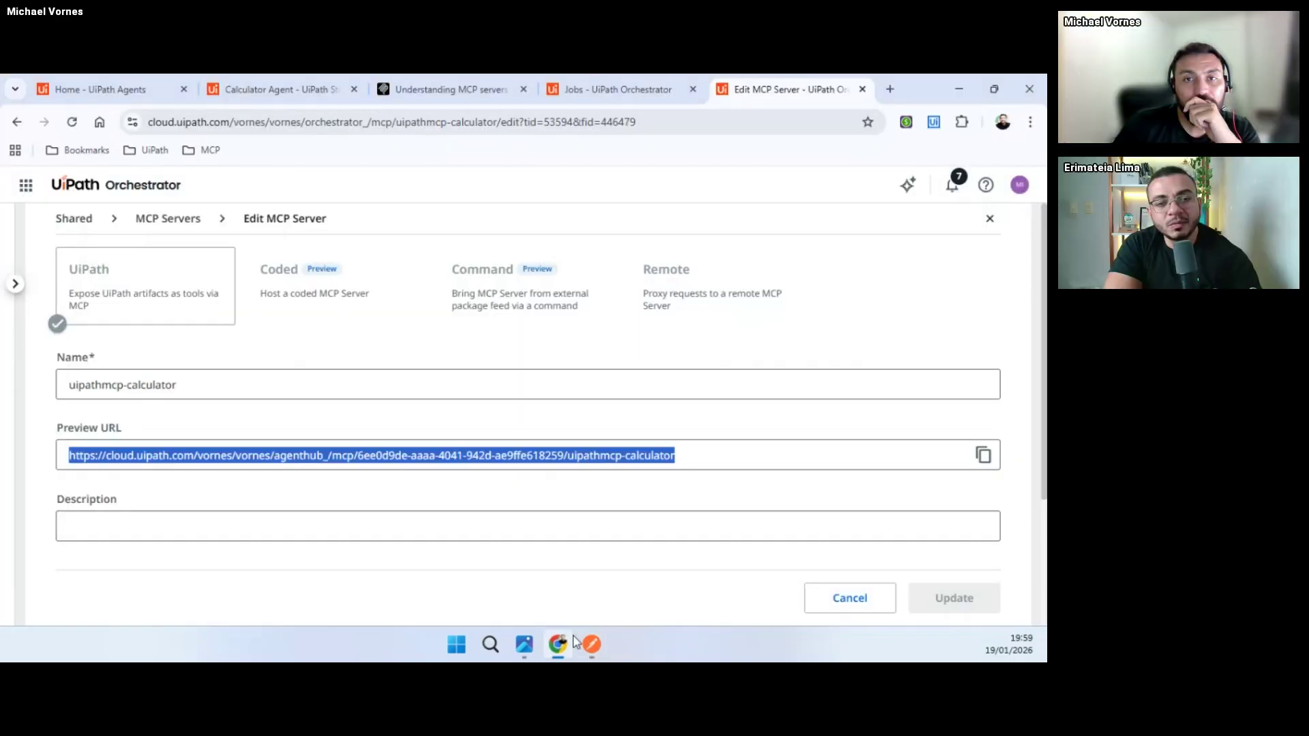
pyautogui.click(1019, 190)
pyautogui.click(902, 279)
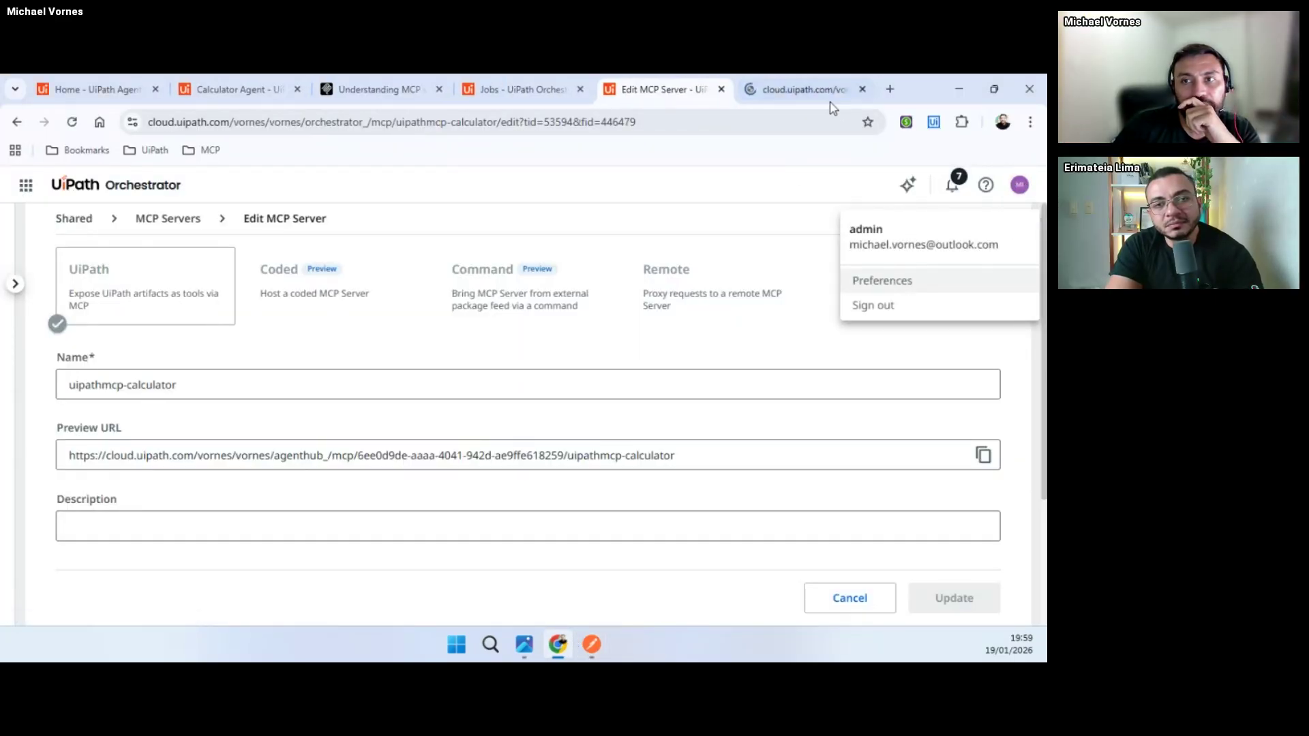
pyautogui.click(831, 107)
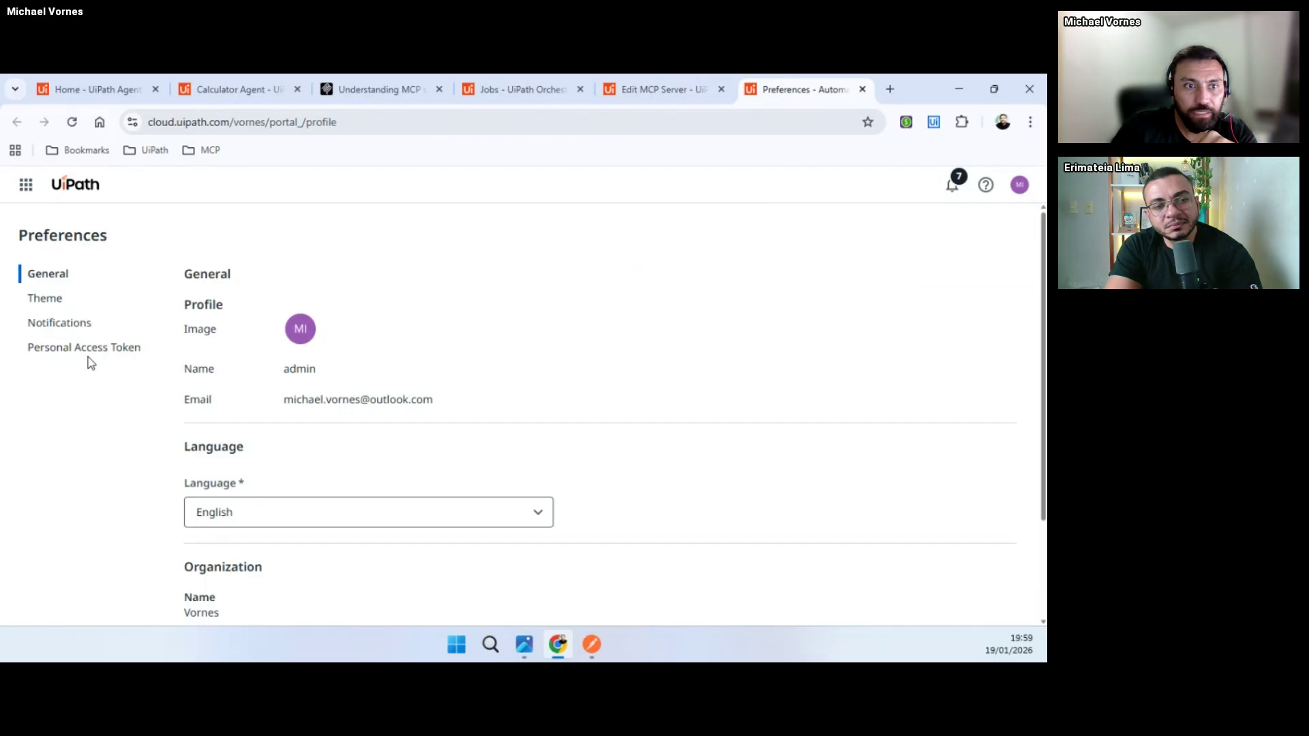
pyautogui.click(88, 349)
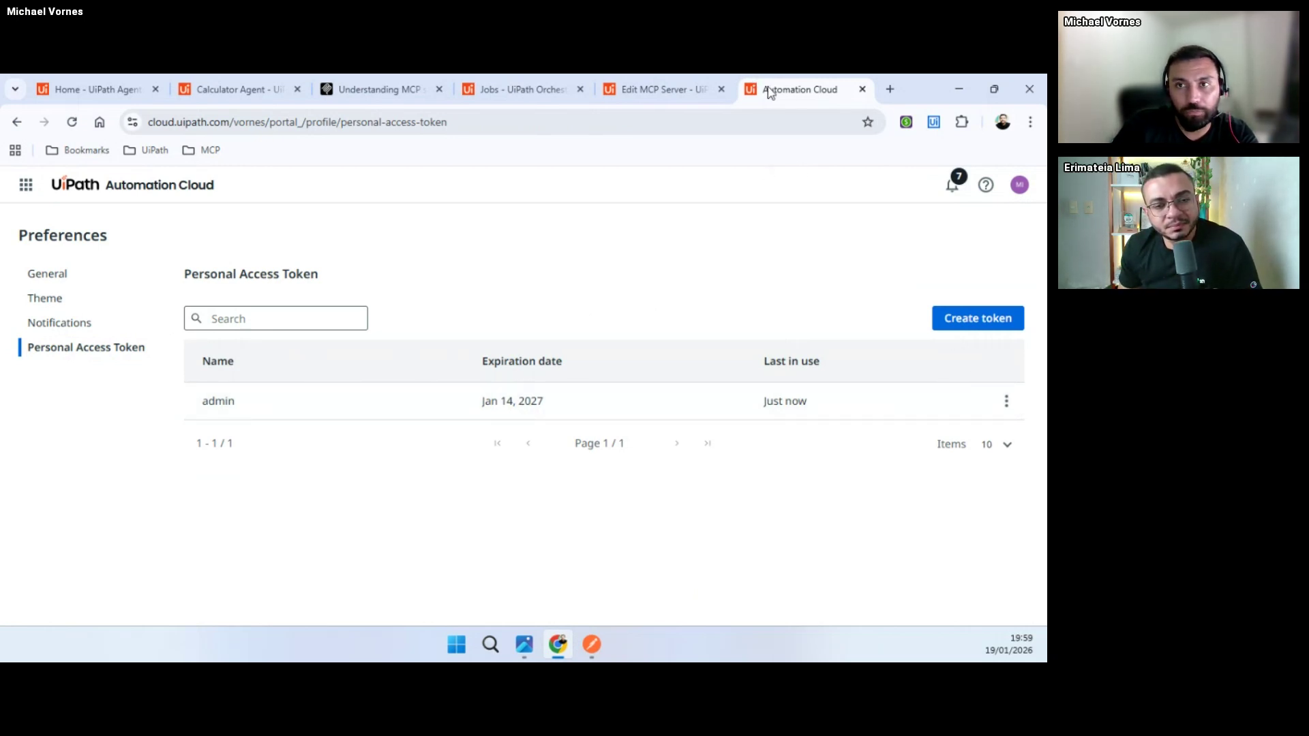
pyautogui.click(862, 89)
# Step: Return to Postman and check the authorization settings of the Calculator-UiPathMCP request
pyautogui.click(573, 590)
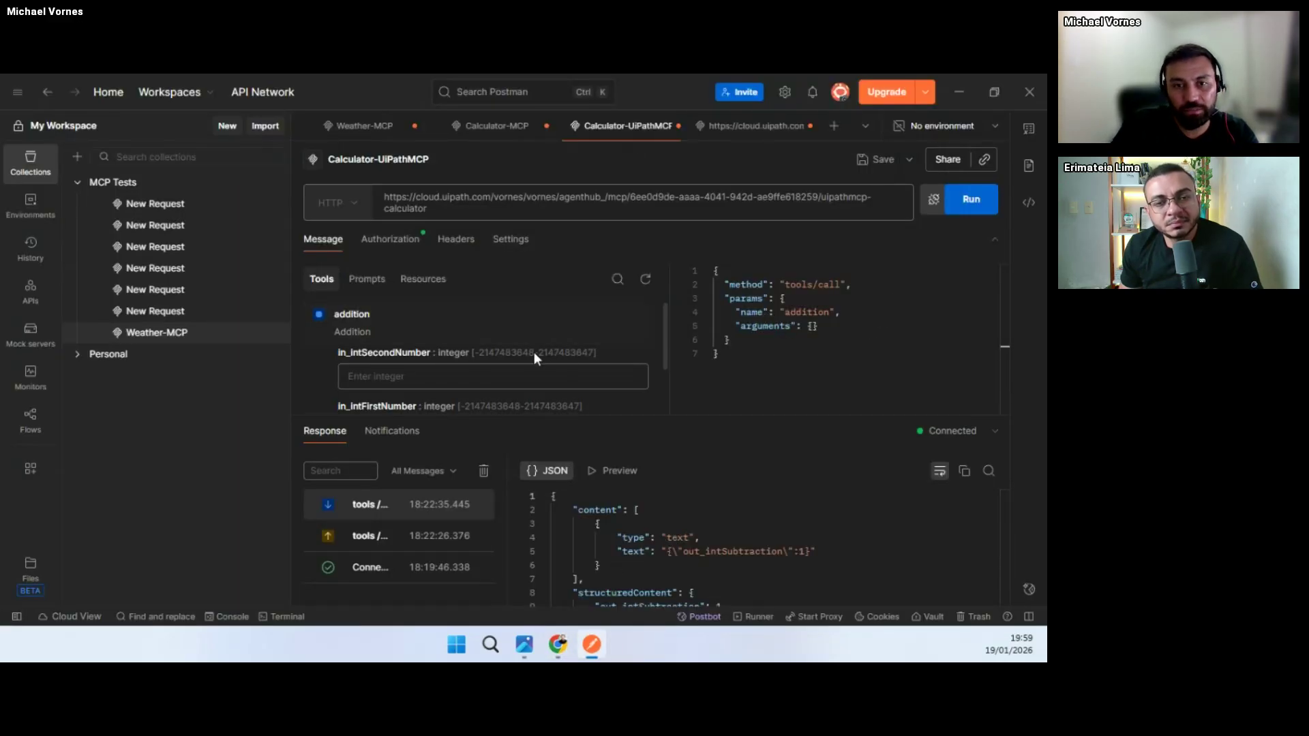
pyautogui.click(390, 239)
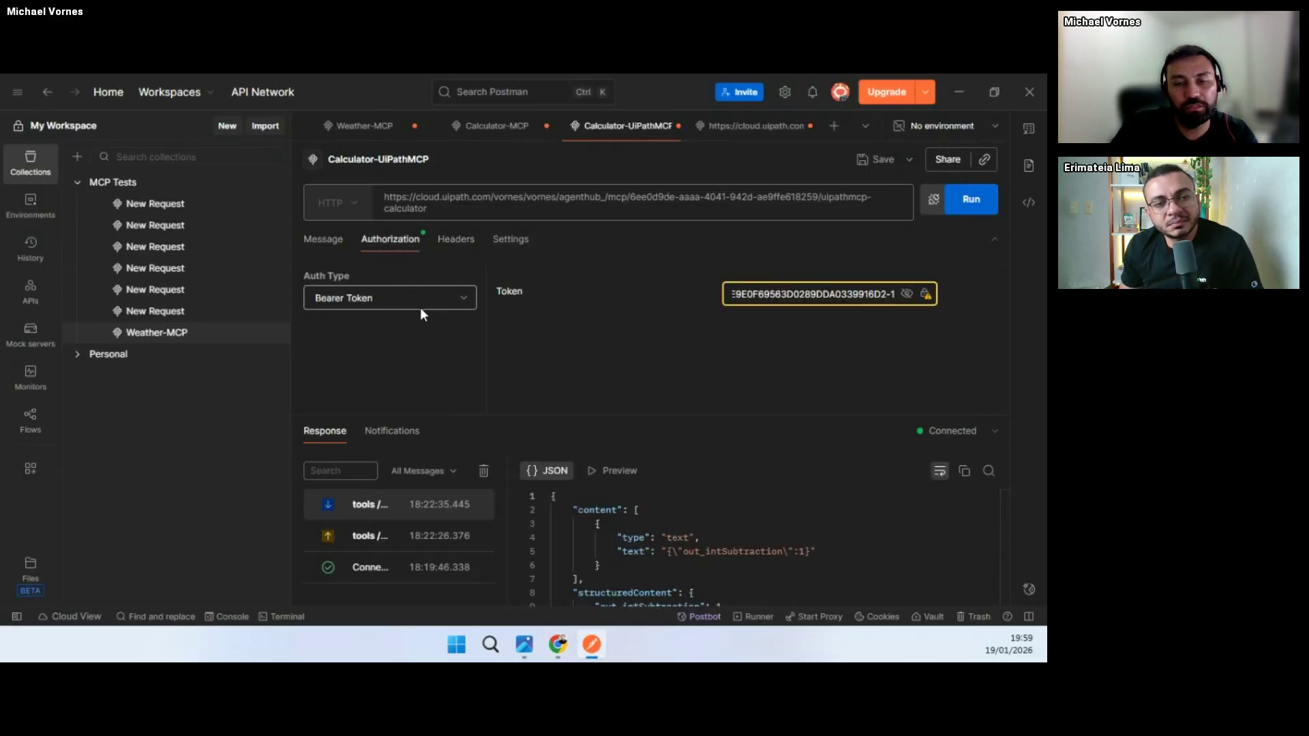
pyautogui.click(326, 240)
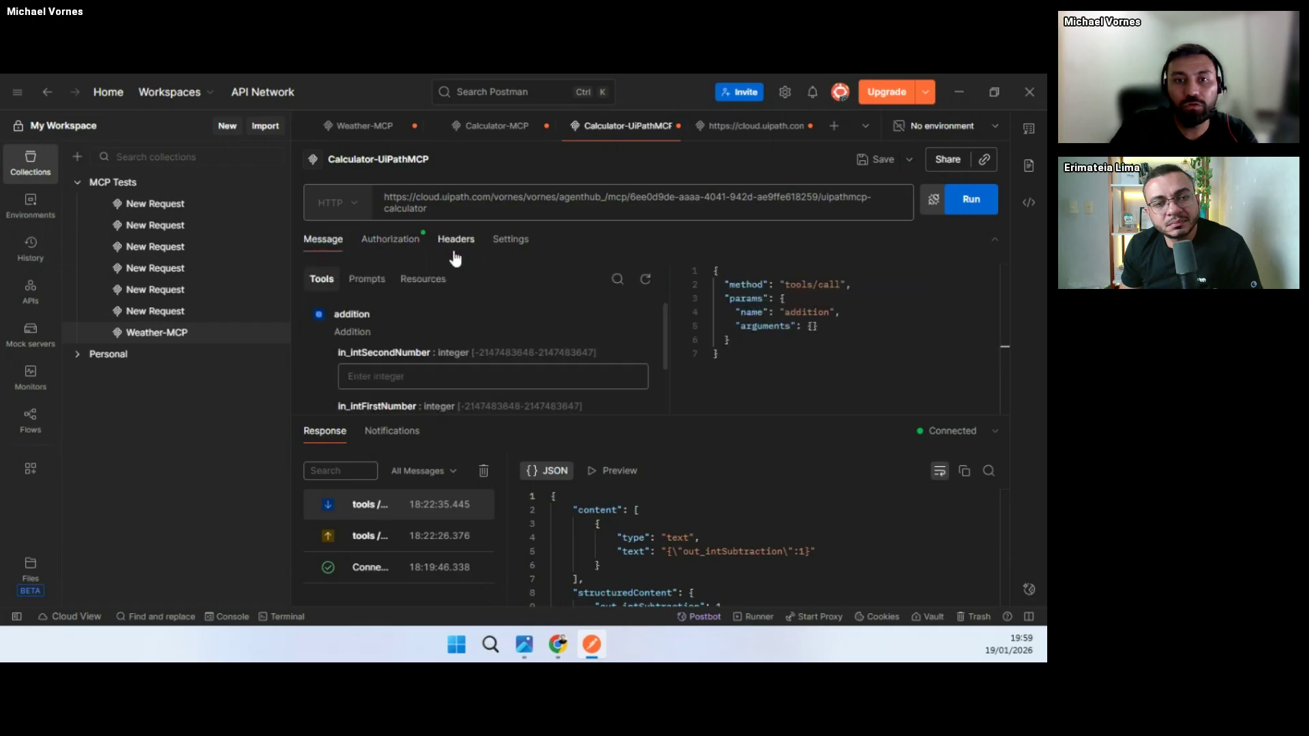
# Step: Review the input fields of the addition and subtraction tools in the Calculator-UiPathMCP request
pyautogui.click(491, 321)
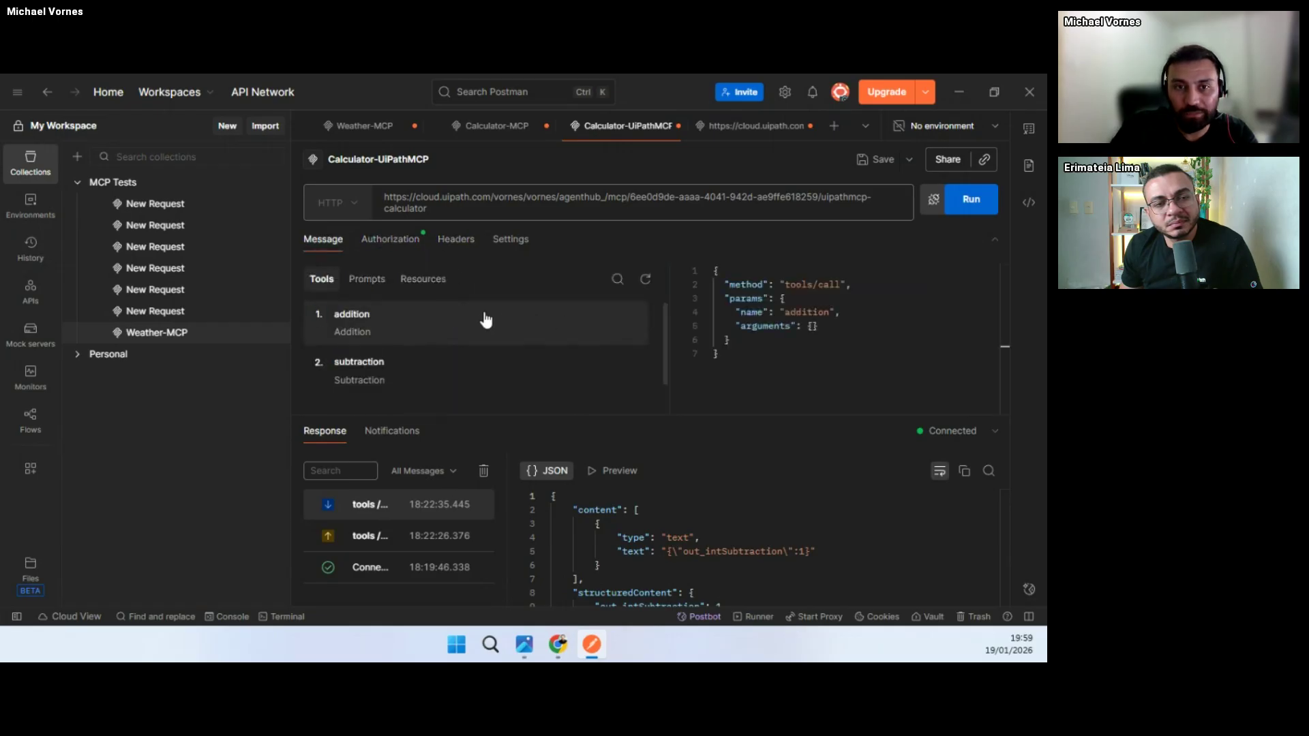
pyautogui.click(424, 379)
pyautogui.click(423, 330)
pyautogui.scroll(1, 450, 348)
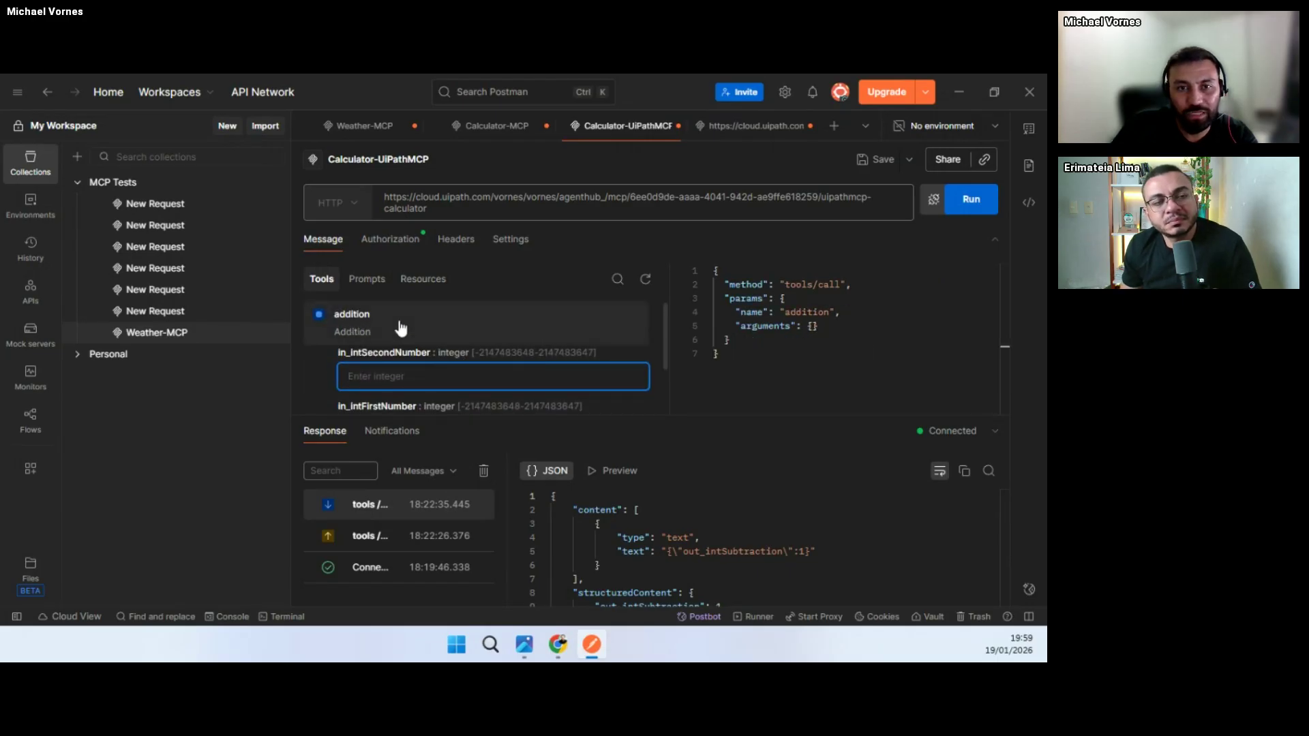
pyautogui.scroll(-2, 436, 361)
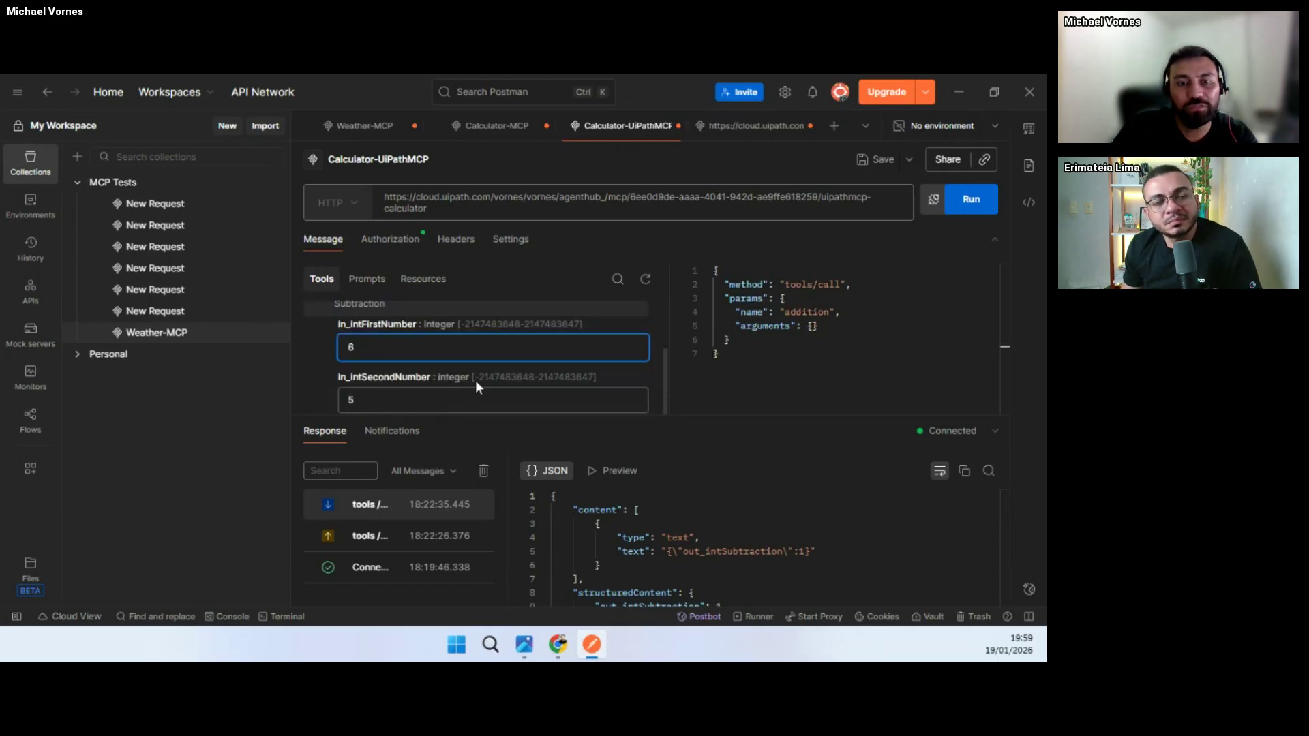
pyautogui.click(475, 381)
# Step: Run the addition tool with in_intSecondNumber 2 and in_intFirstNumber 7, and check the returned content
pyautogui.click(467, 342)
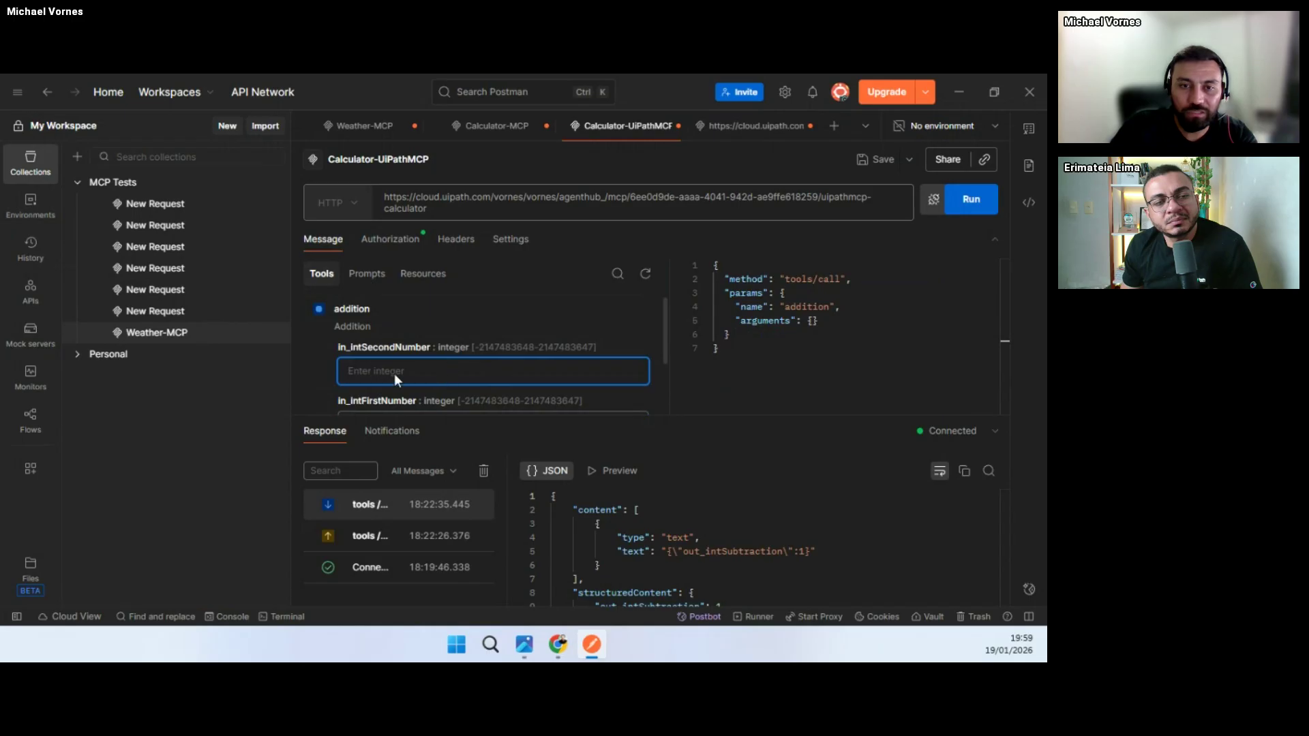
pyautogui.write('2')
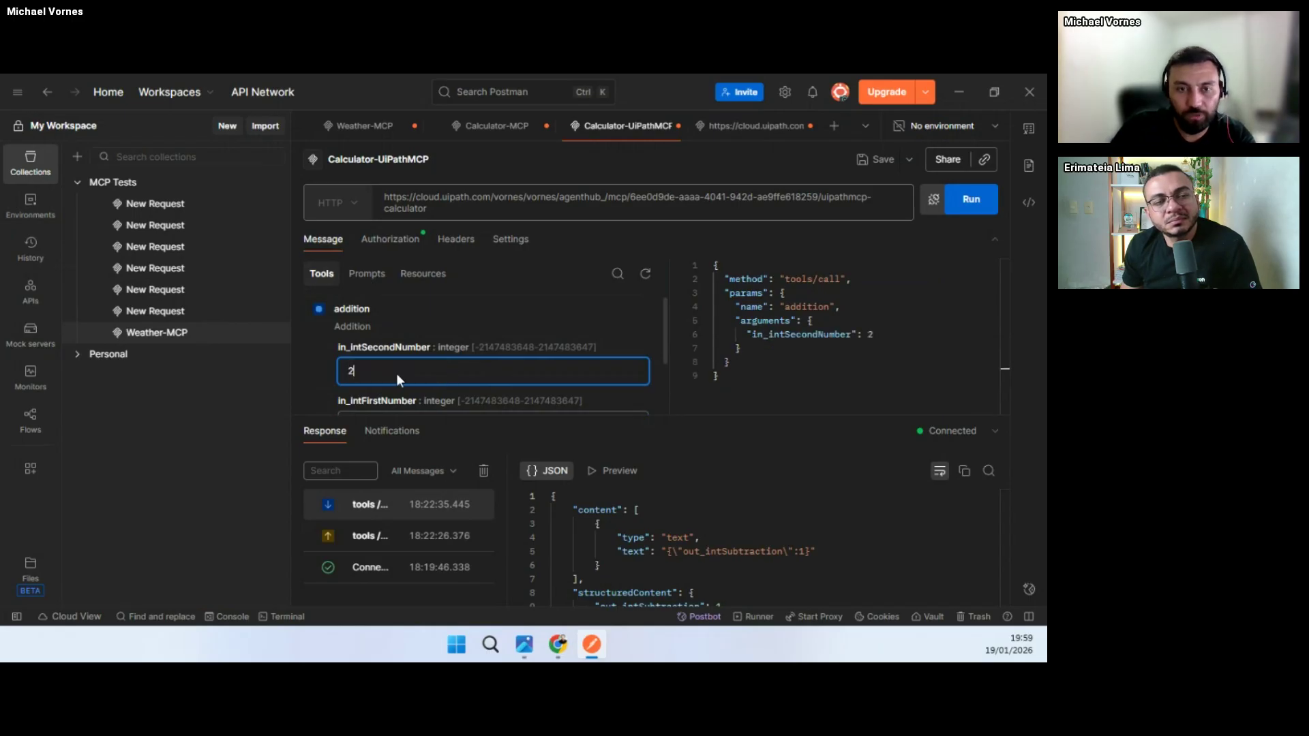
pyautogui.scroll(-1, 396, 373)
pyautogui.click(412, 351)
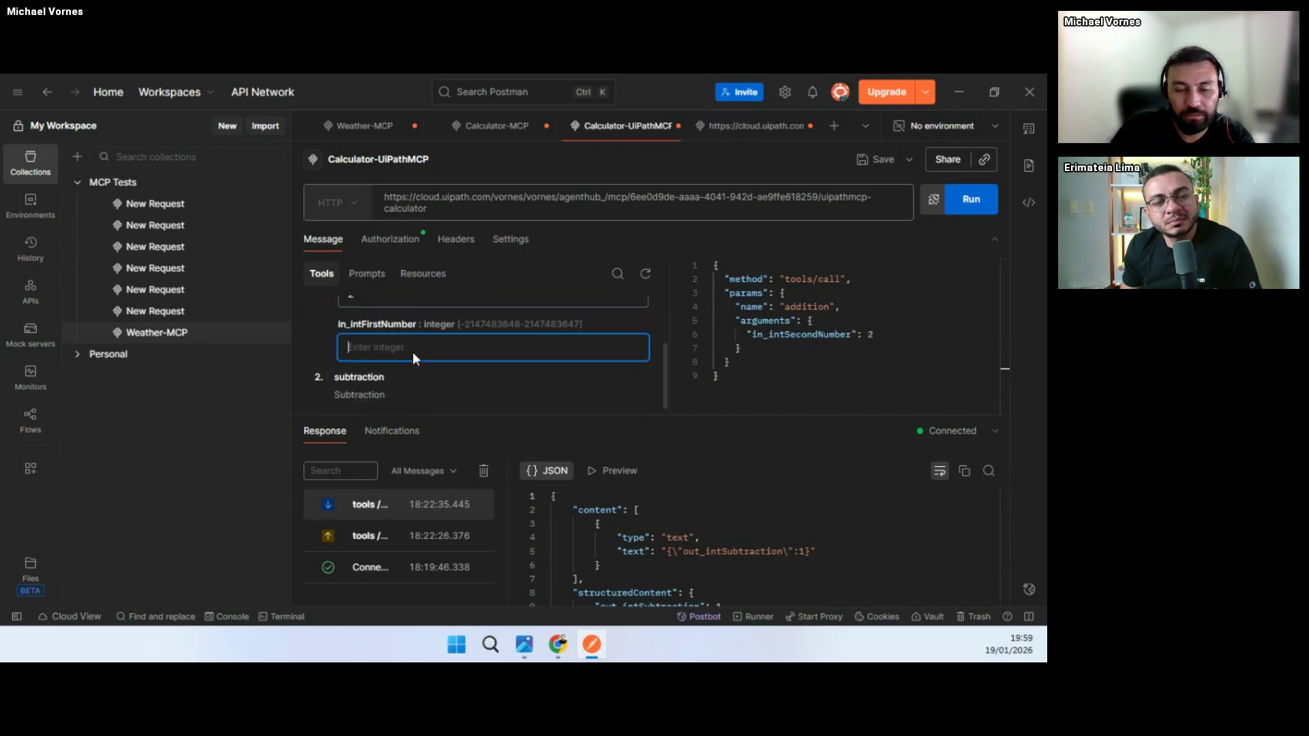
pyautogui.write('7')
pyautogui.scroll(1, 627, 341)
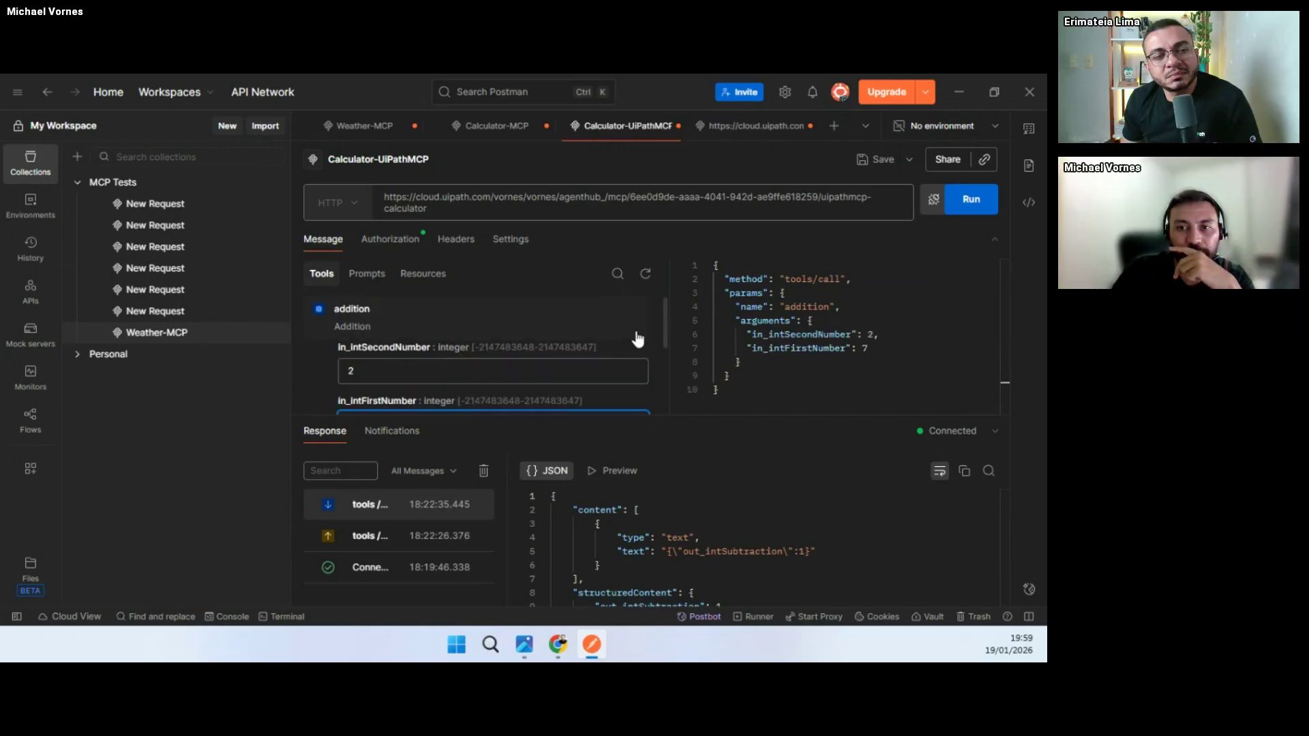
pyautogui.click(963, 211)
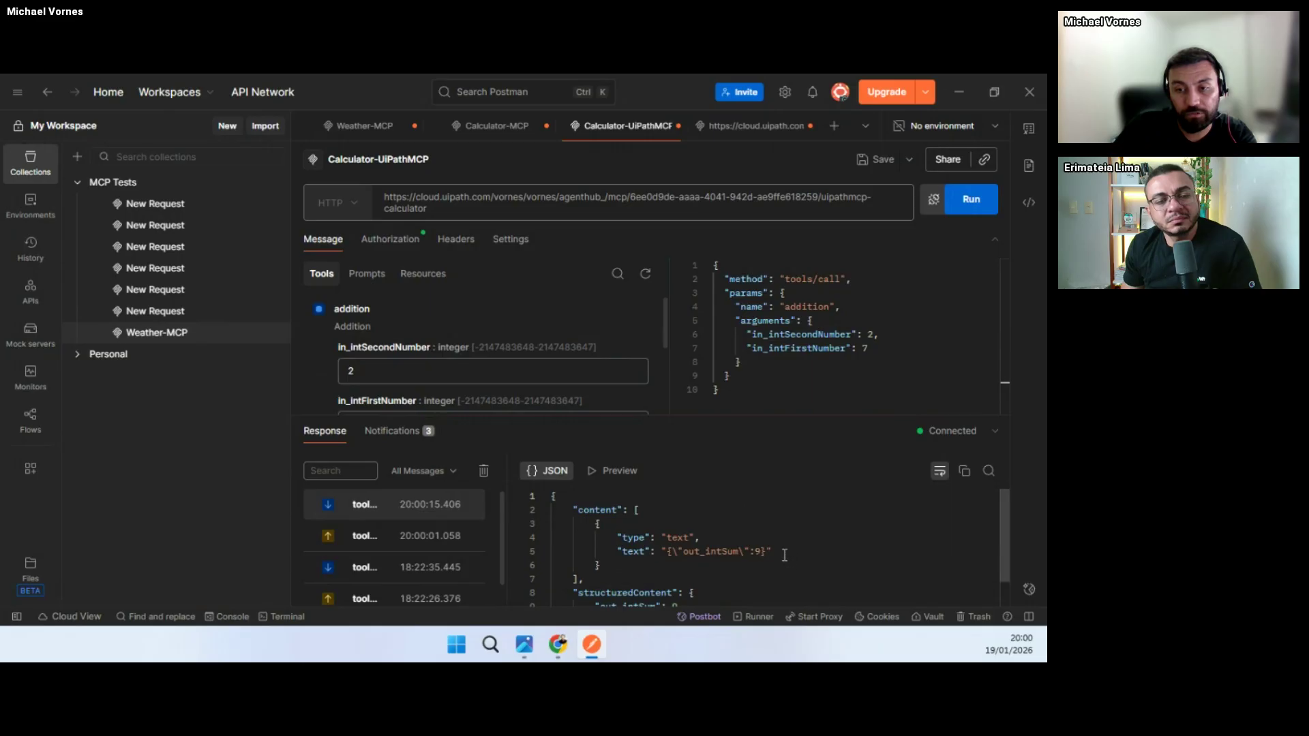
pyautogui.moveTo(785, 556); pyautogui.dragTo(555, 495)
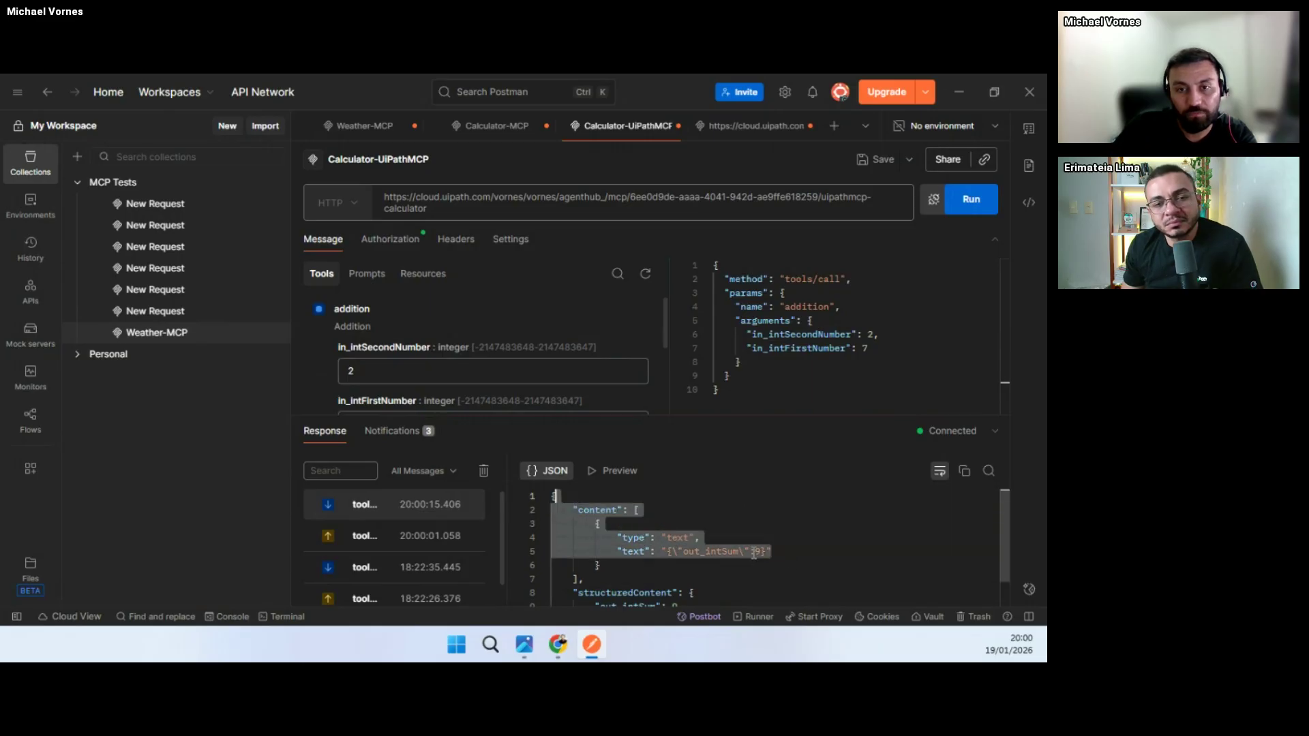
pyautogui.scroll(-2, 416, 348)
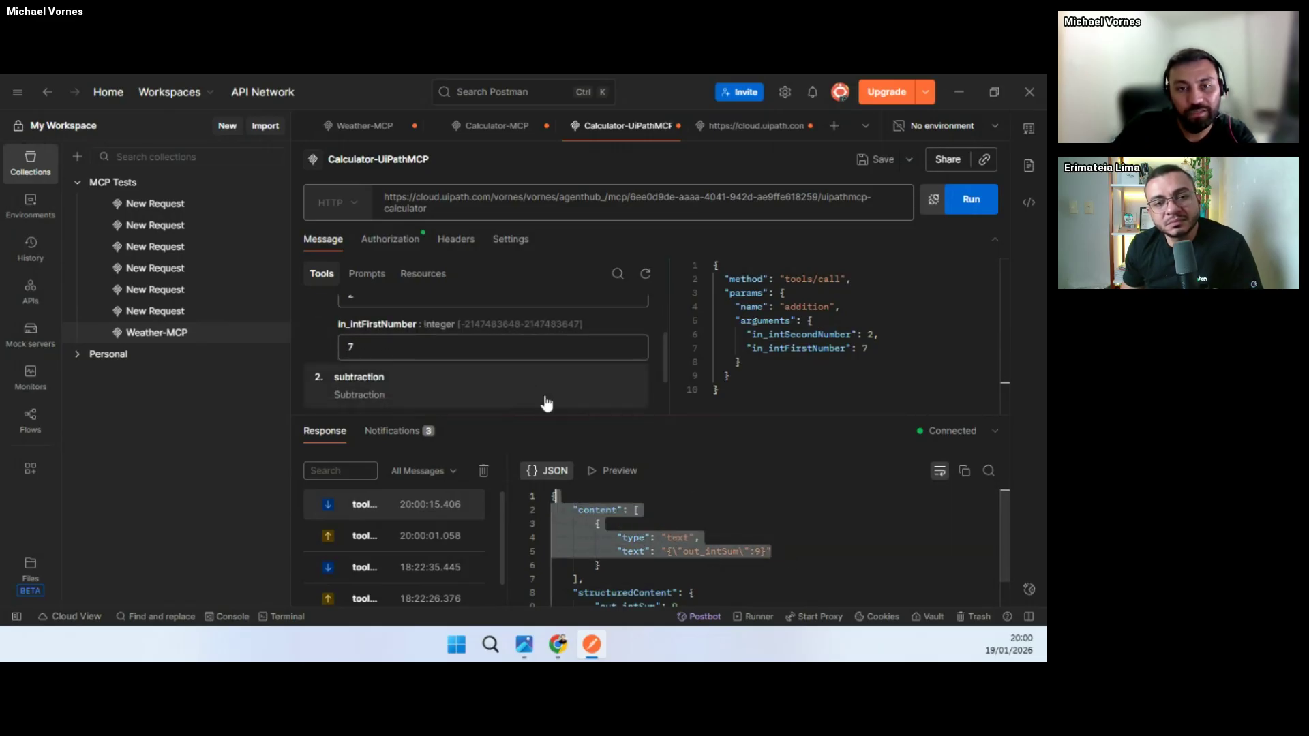
# Step: Switch to the browser and examine the newest Addition job's details and logs in Orchestrator, with a brief return to Postman
pyautogui.click(557, 644)
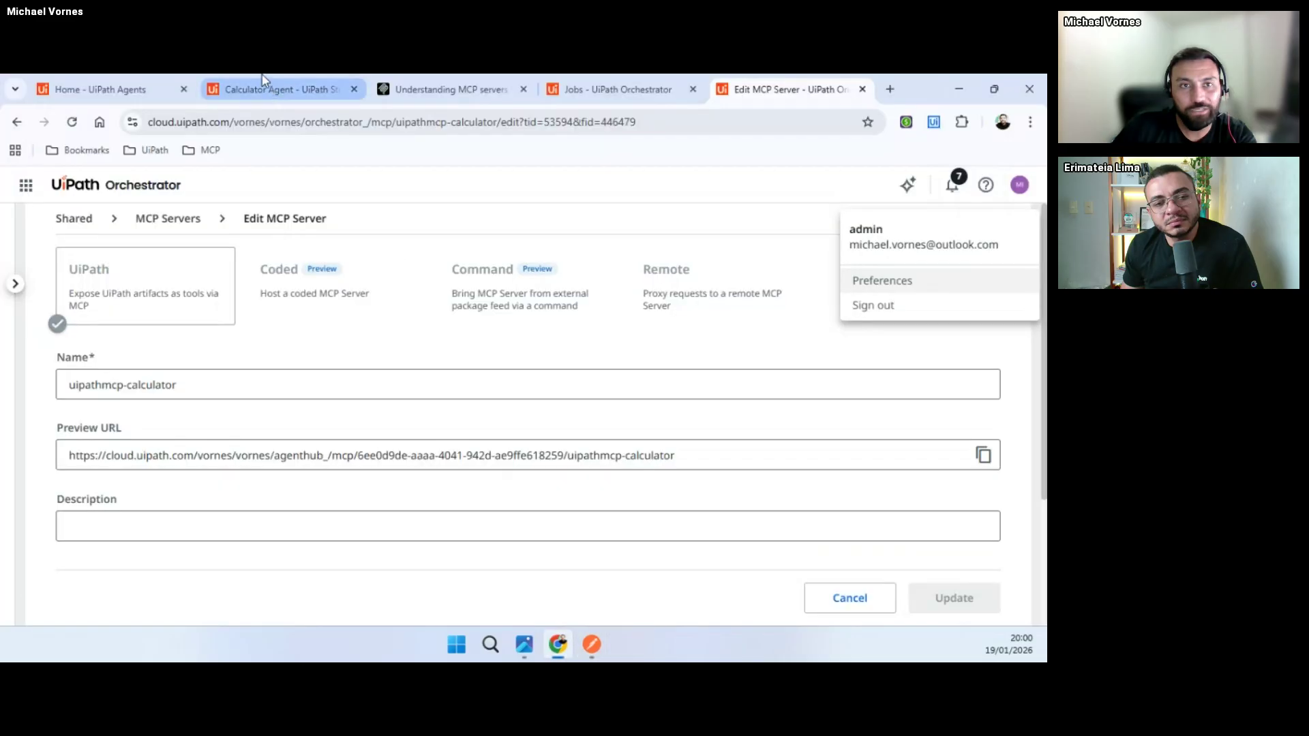
pyautogui.click(637, 87)
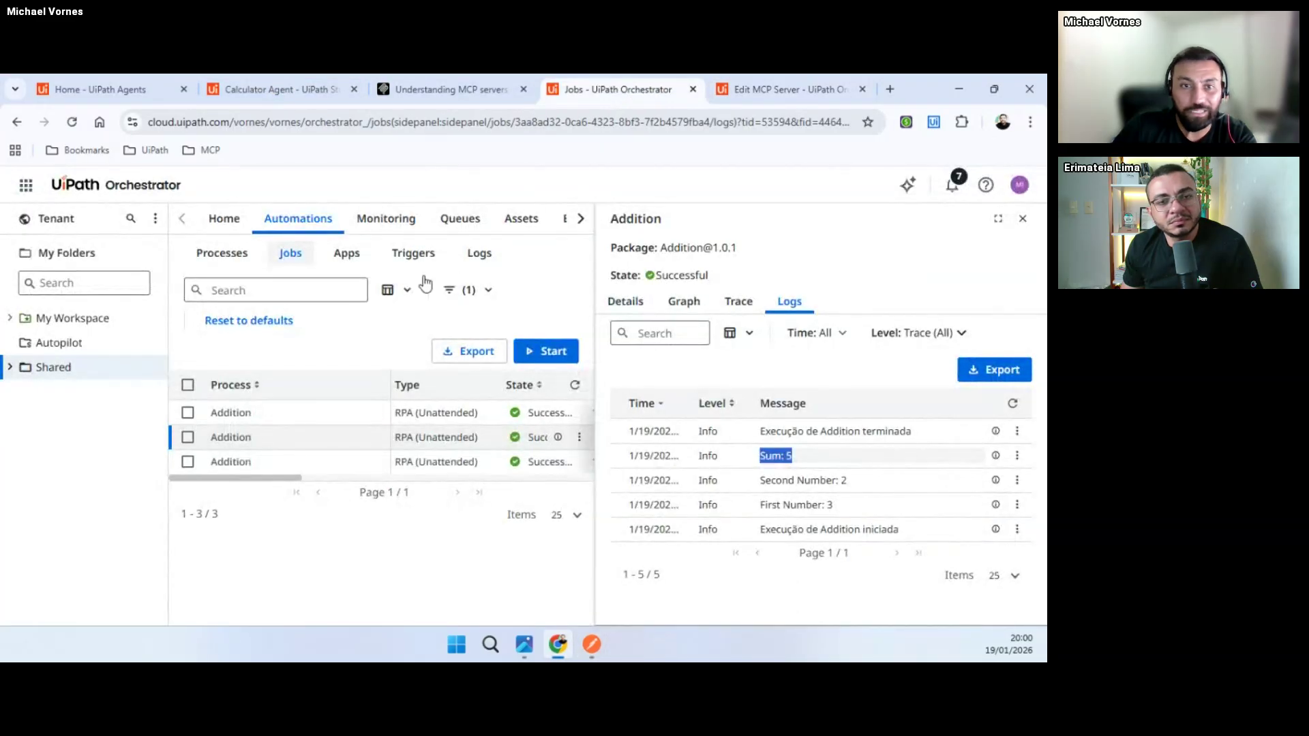
pyautogui.click(1023, 218)
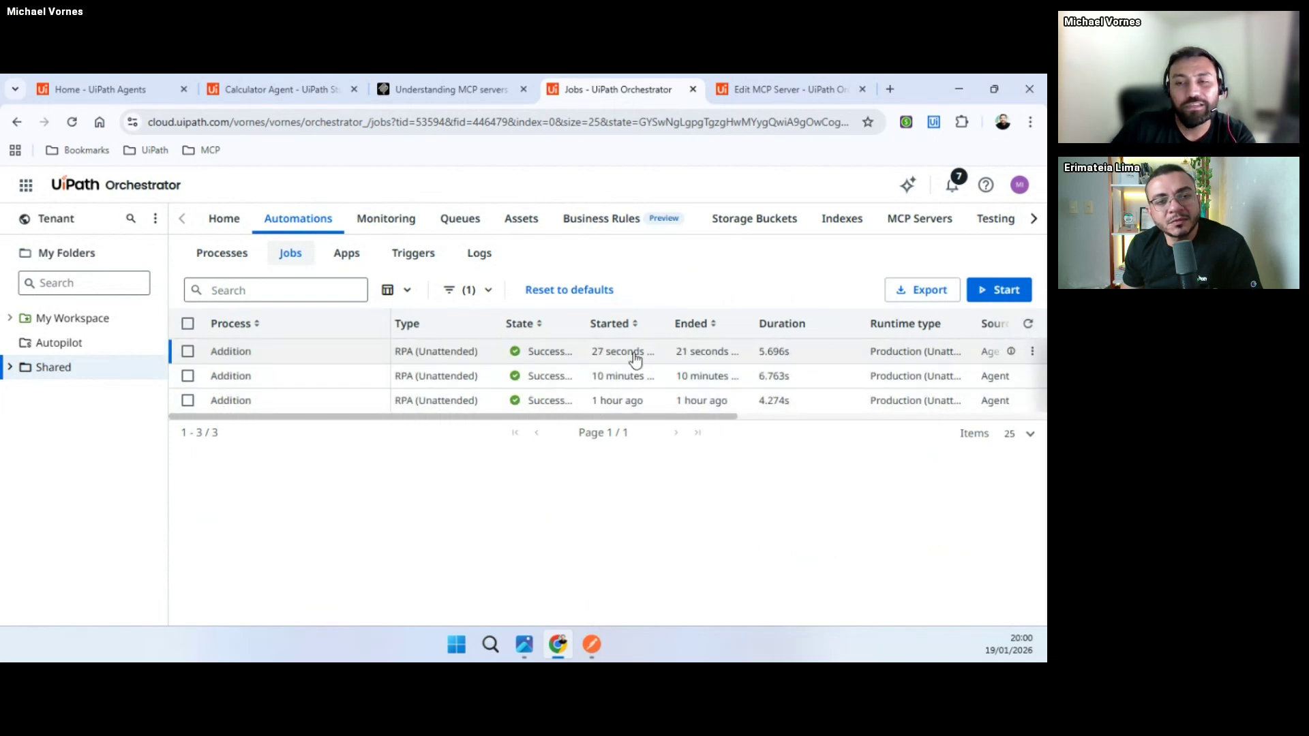
pyautogui.click(775, 358)
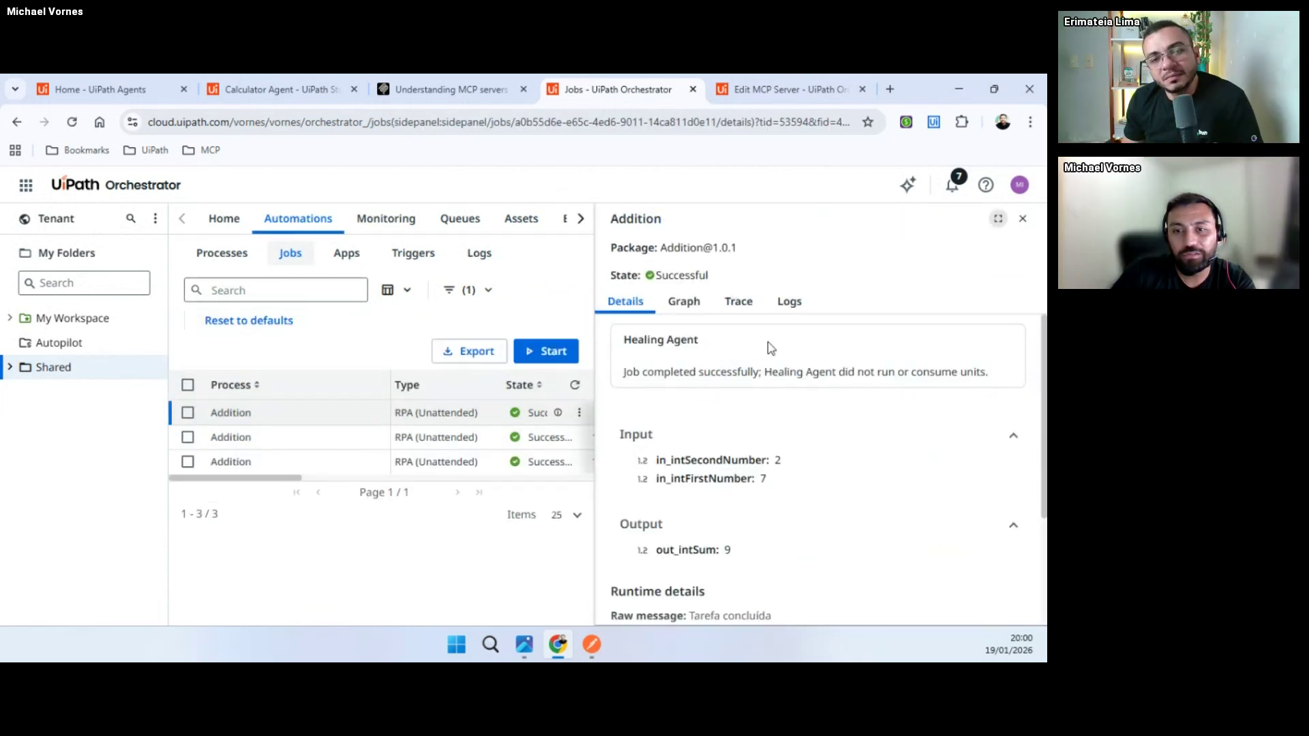
pyautogui.click(789, 302)
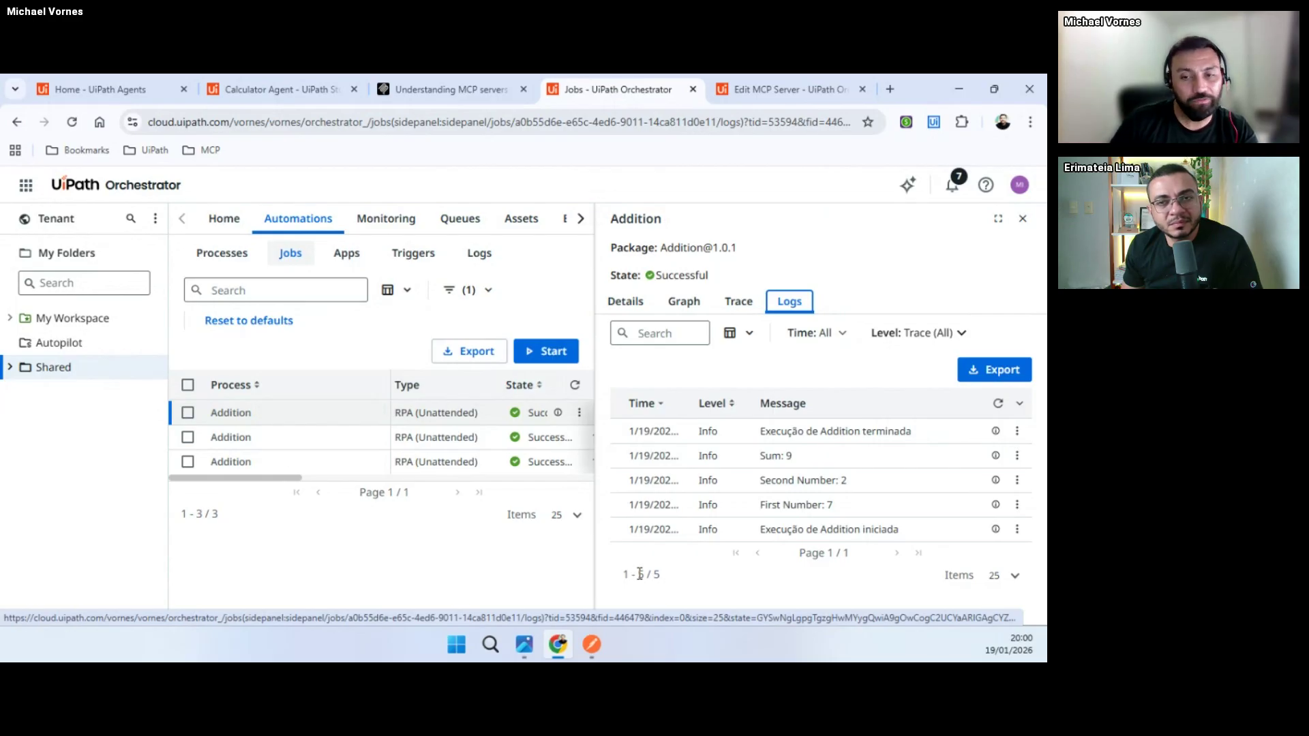
pyautogui.click(592, 644)
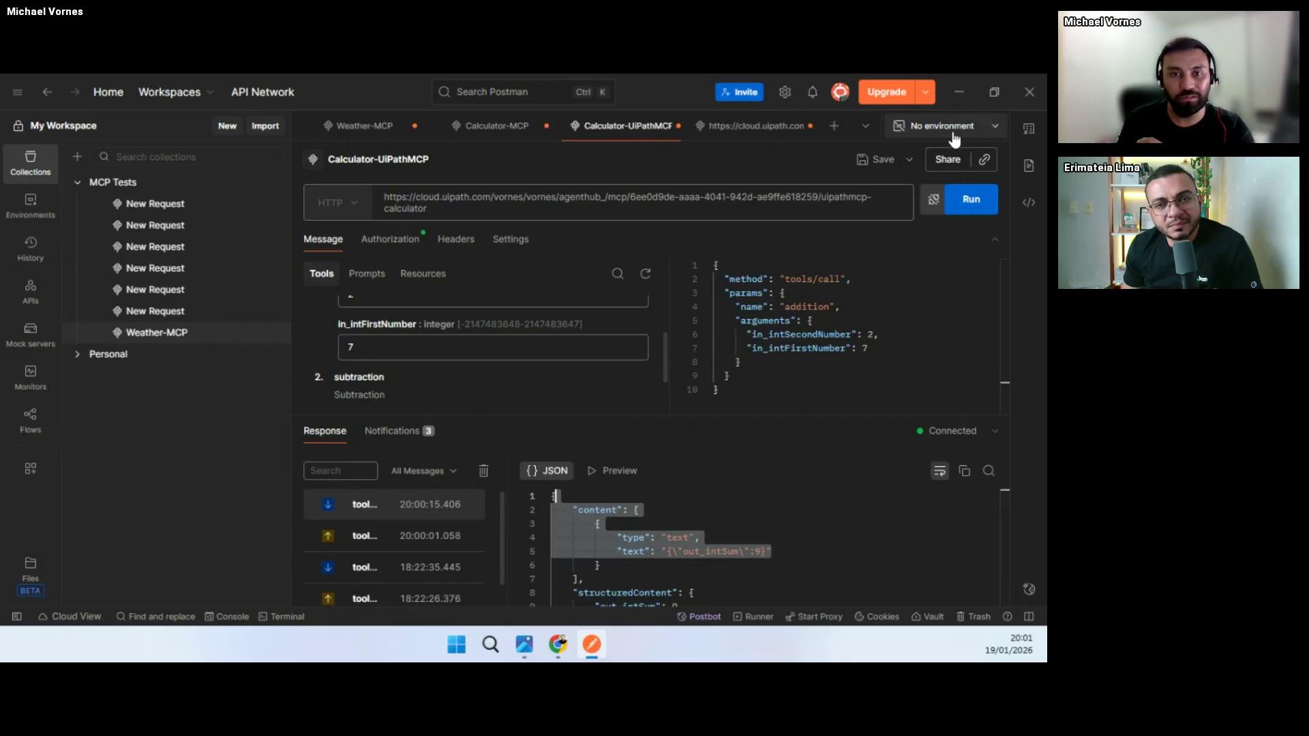
pyautogui.click(960, 92)
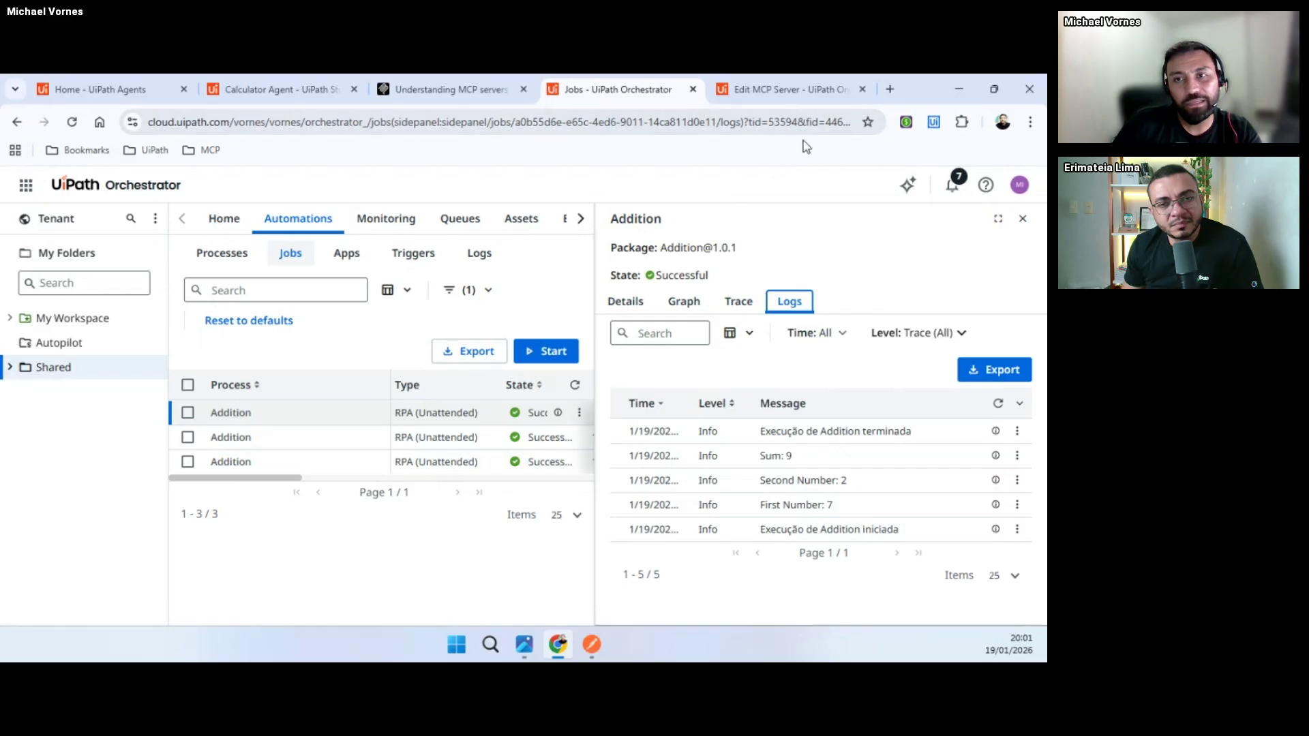
# Step: From Orchestrator's MCP Servers list, view the Remote type in a new server form, then leave without saving
pyautogui.click(793, 91)
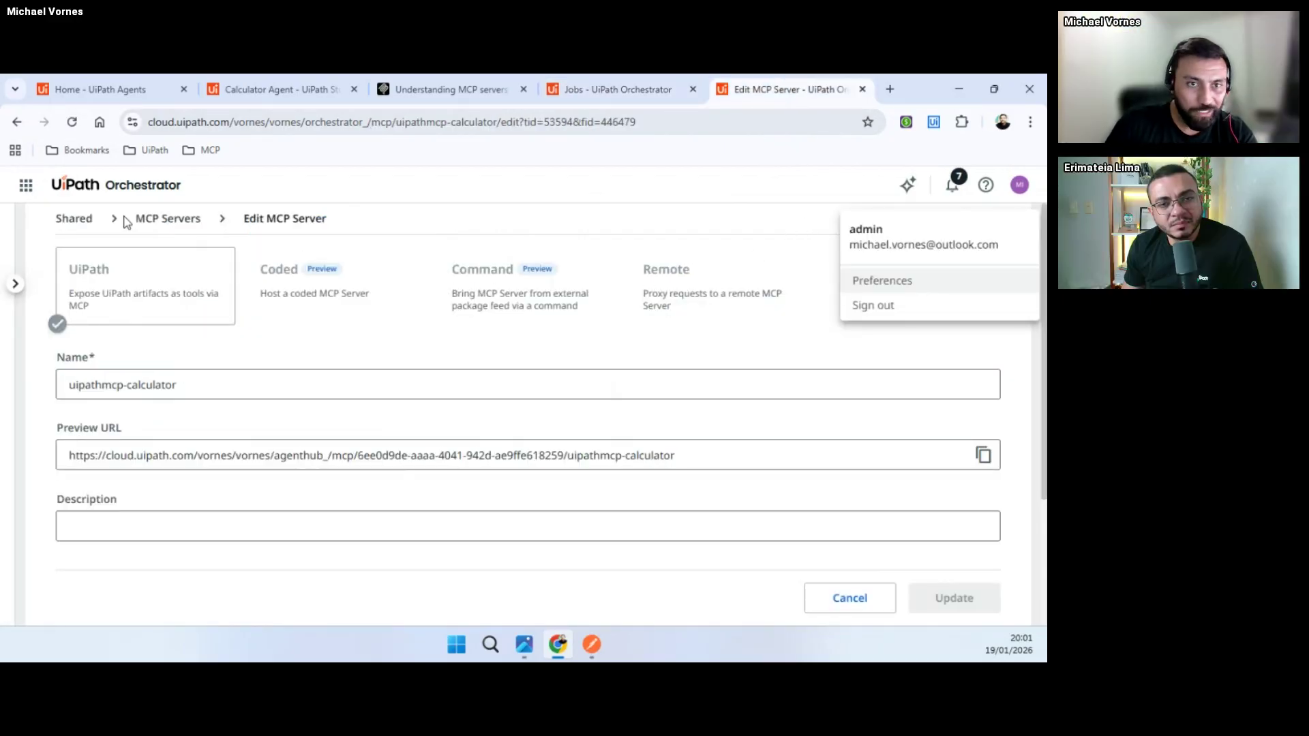
pyautogui.click(169, 218)
pyautogui.click(169, 218)
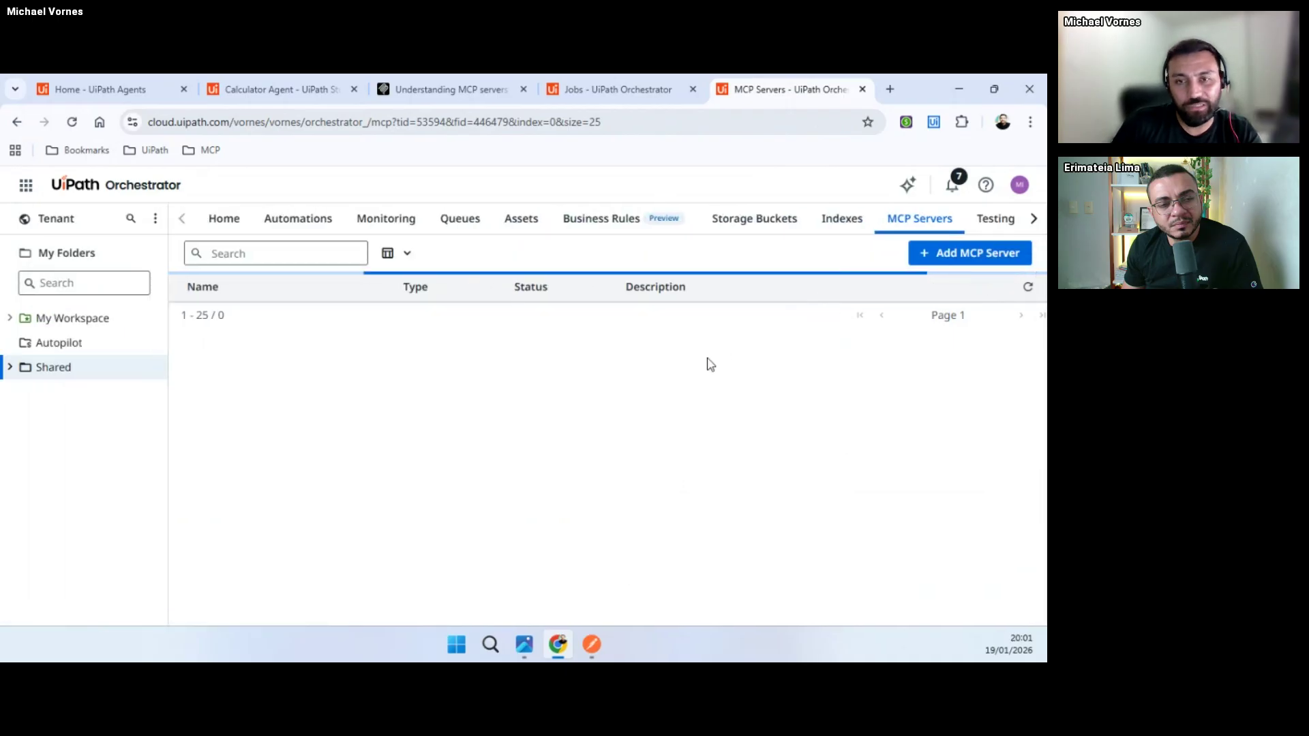
pyautogui.click(956, 254)
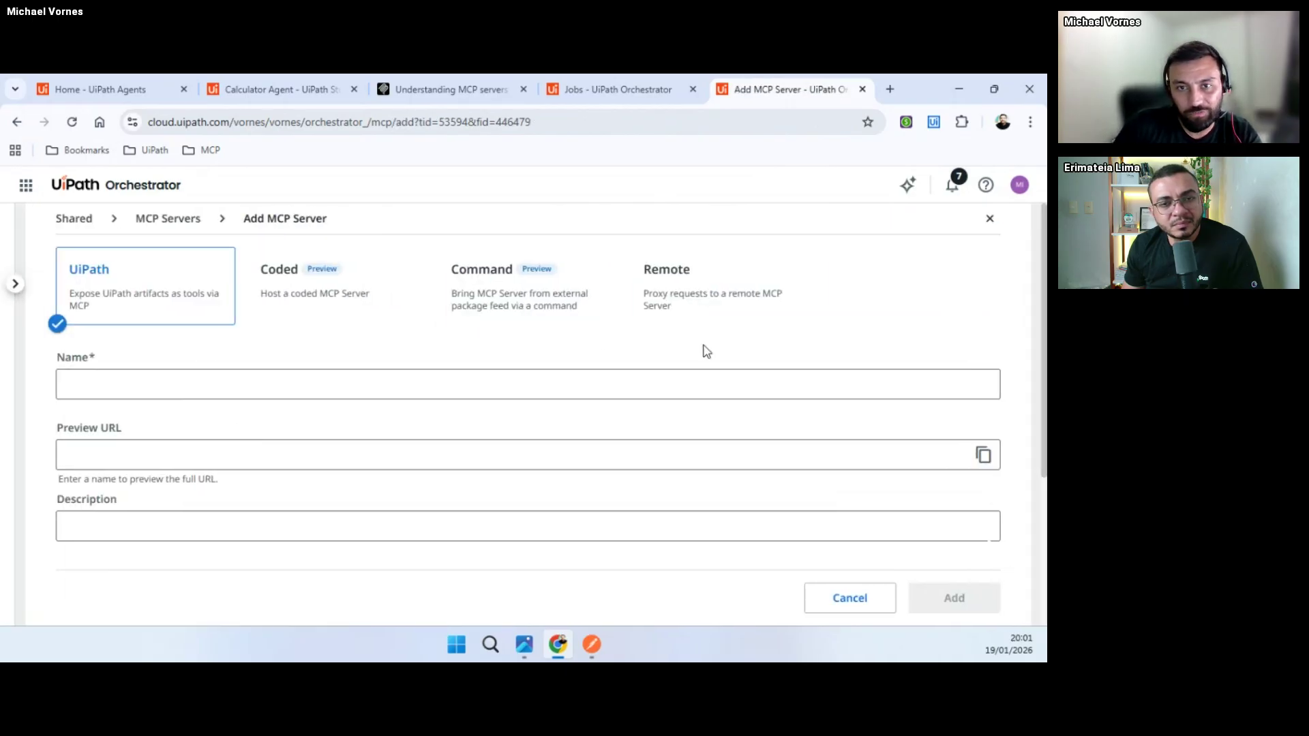
pyautogui.click(703, 300)
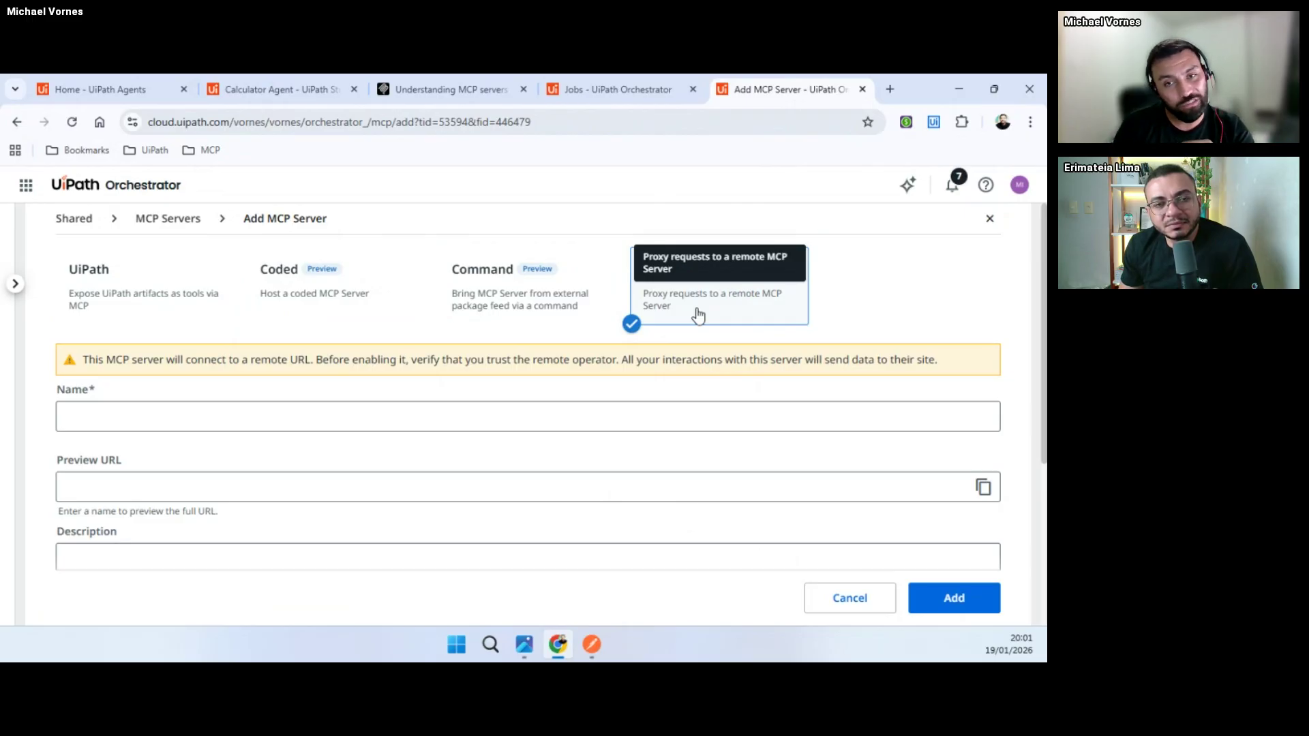
pyautogui.click(861, 600)
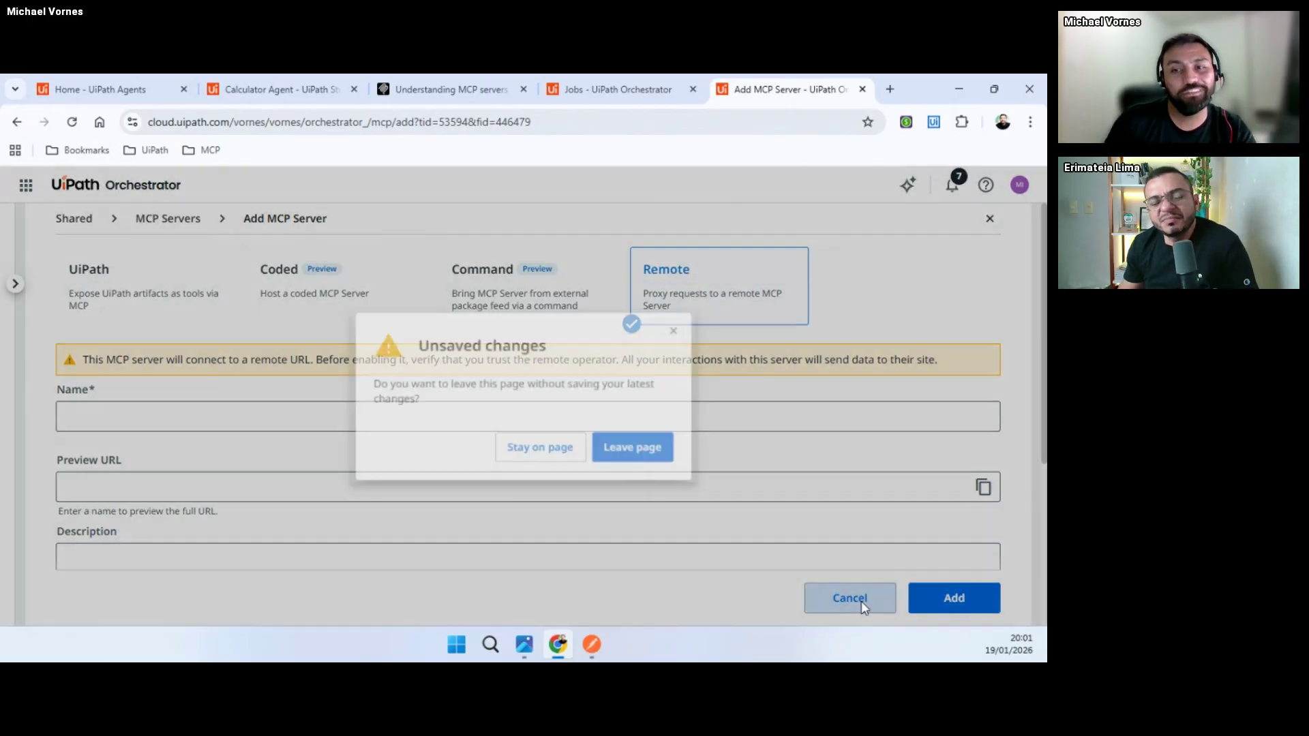
pyautogui.click(616, 449)
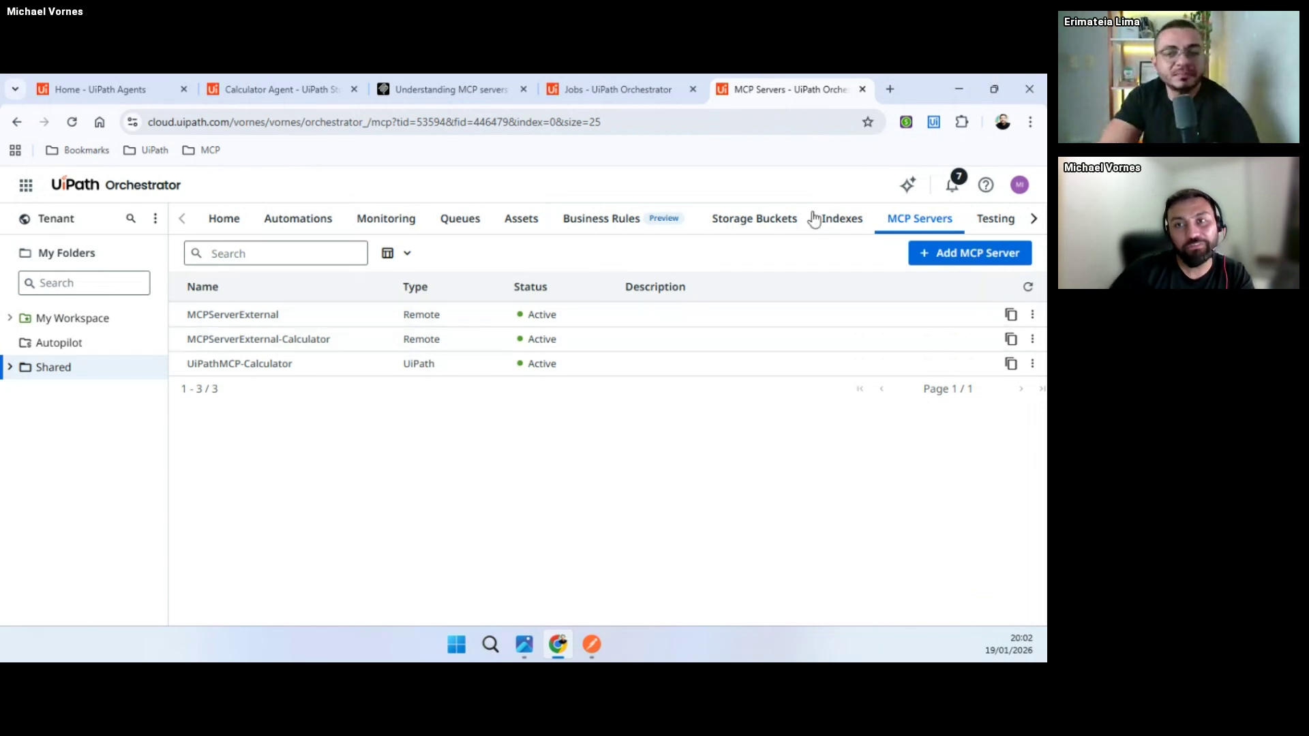
# Step: Open the bookmarked Smithery site in a new browser tab and look through its catalogue of MCP servers
pyautogui.click(890, 89)
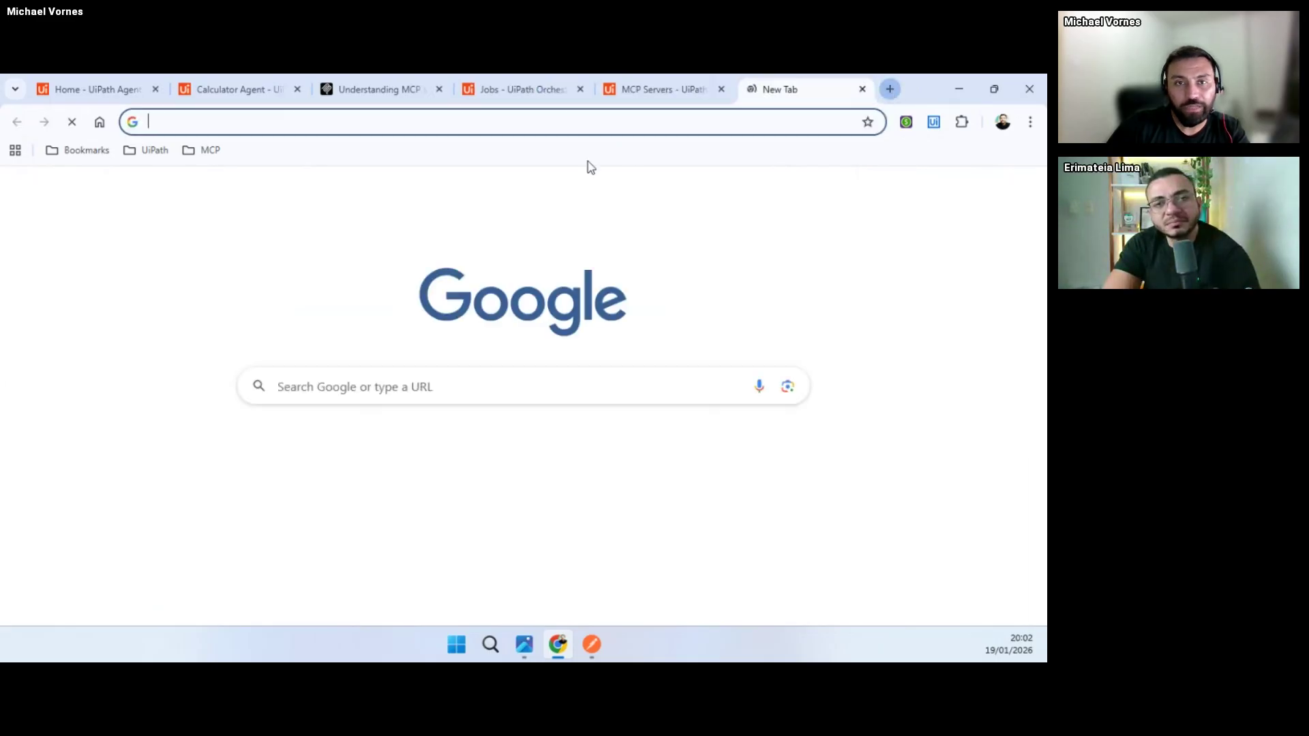
pyautogui.click(202, 150)
pyautogui.click(266, 225)
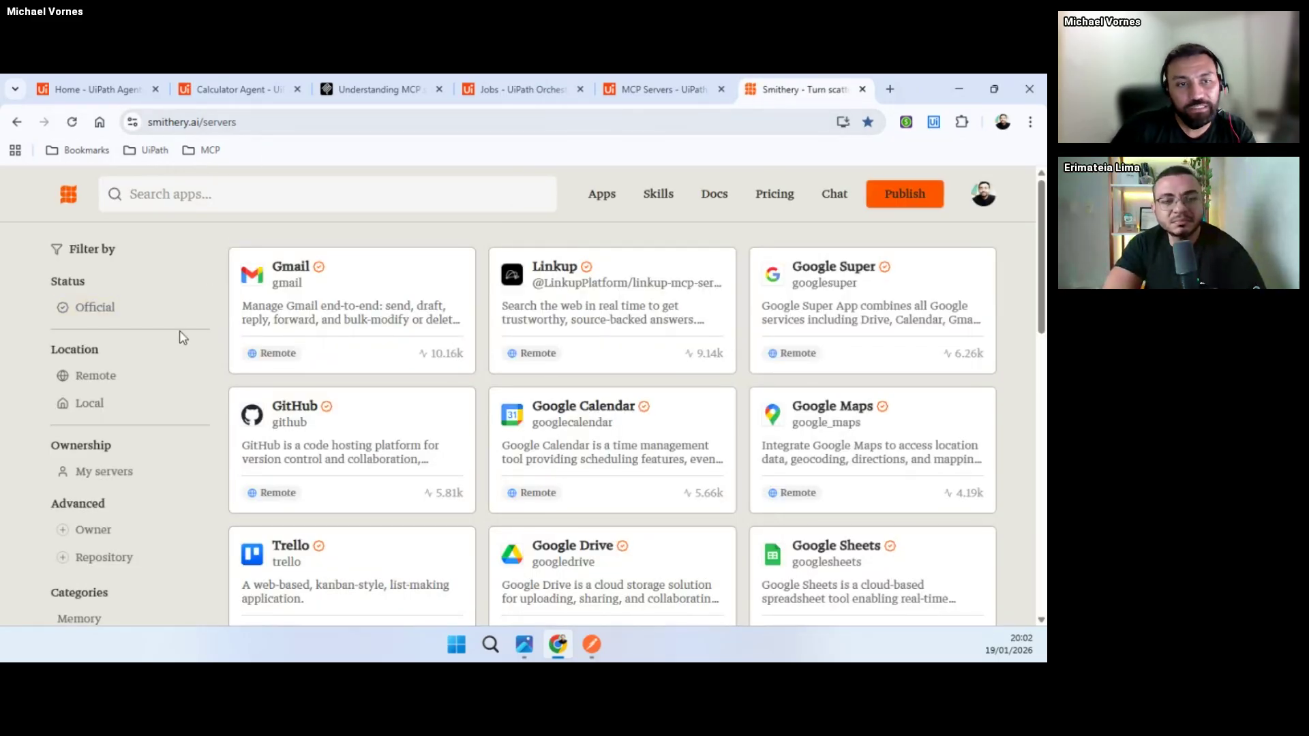
pyautogui.scroll(-5, 586, 385)
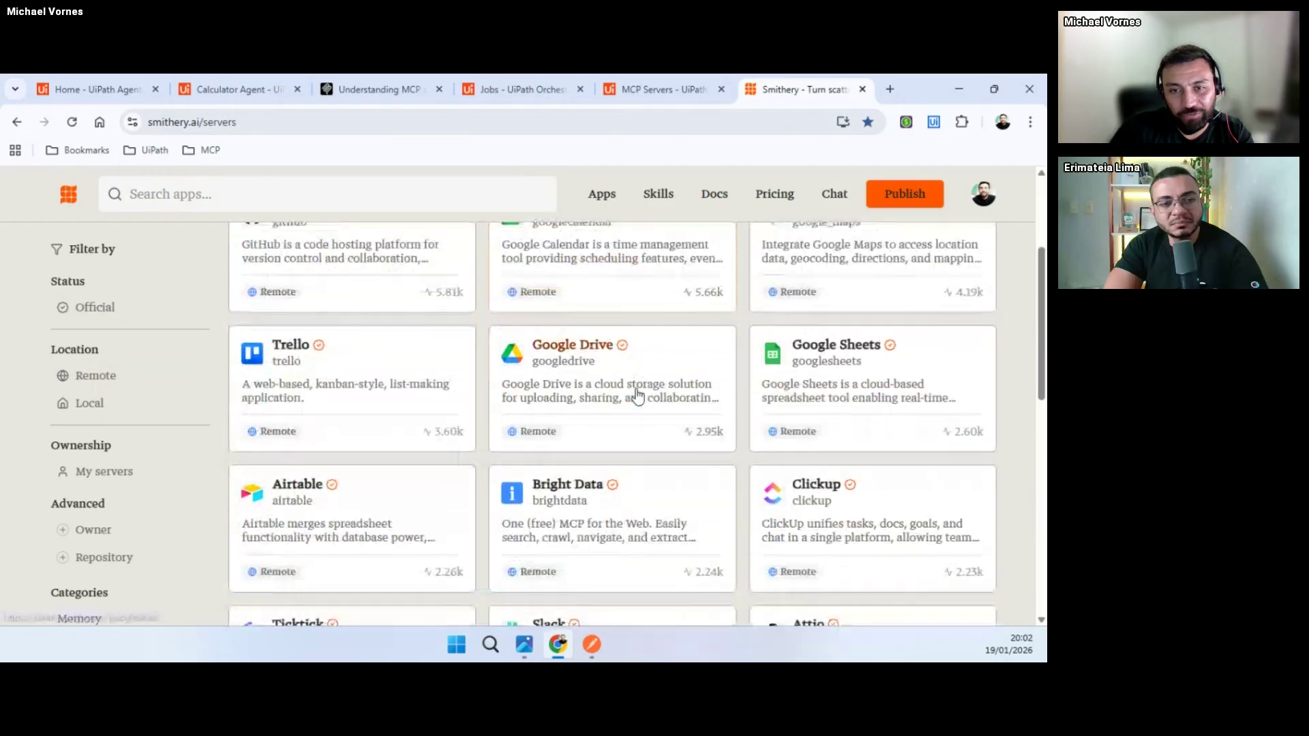
pyautogui.scroll(-6, 496, 445)
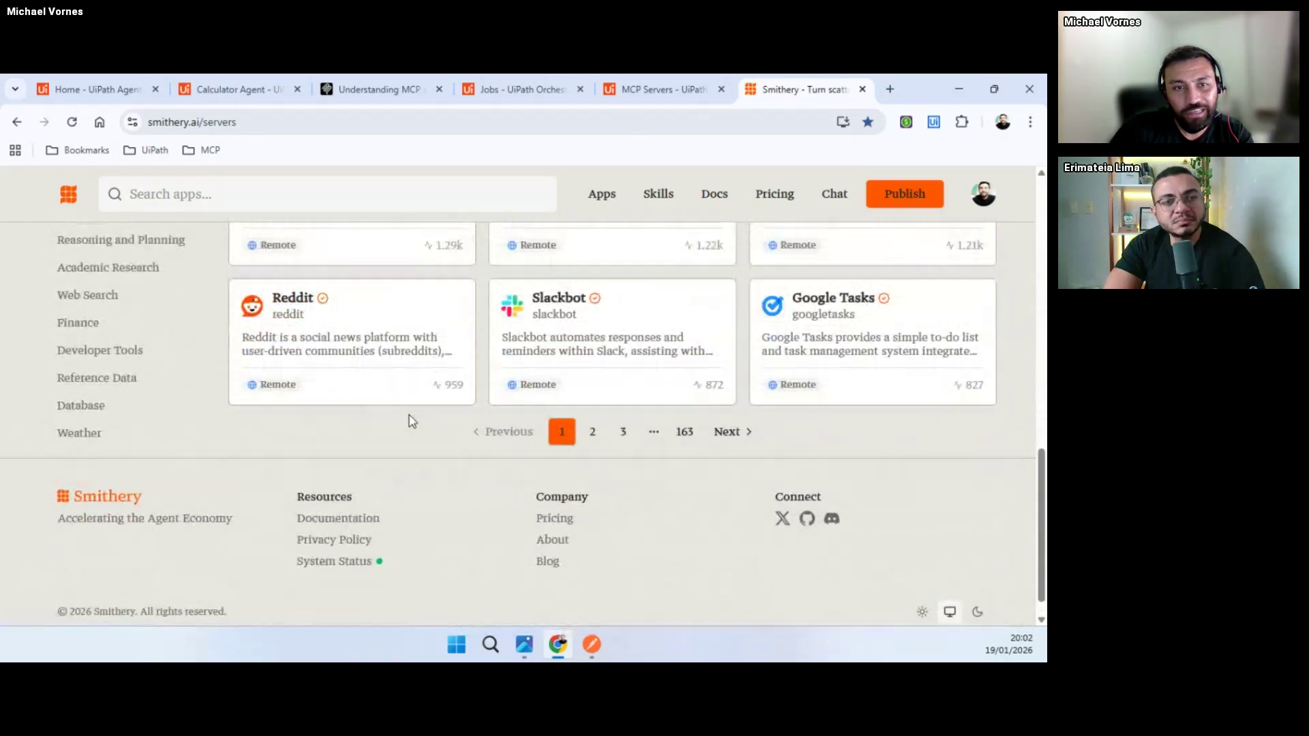
pyautogui.scroll(3, 409, 418)
pyautogui.scroll(8, 454, 409)
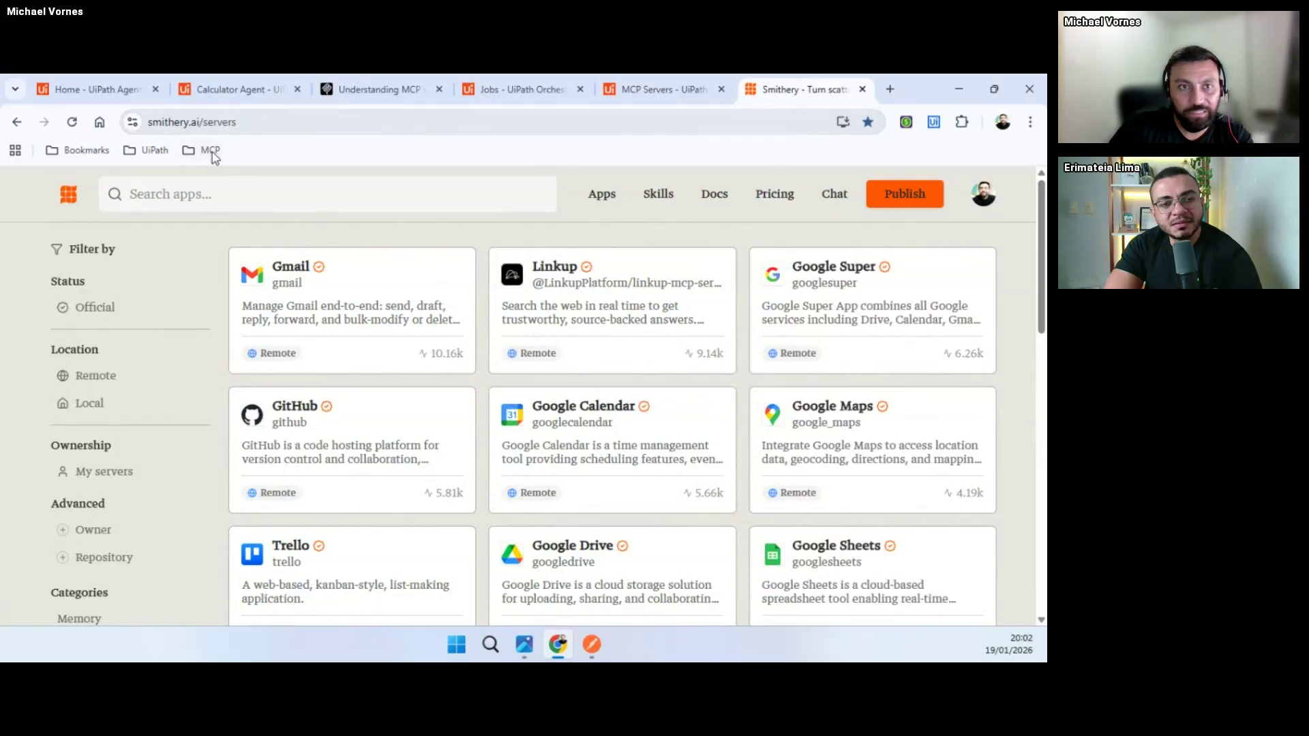
pyautogui.scroll(-4, 441, 401)
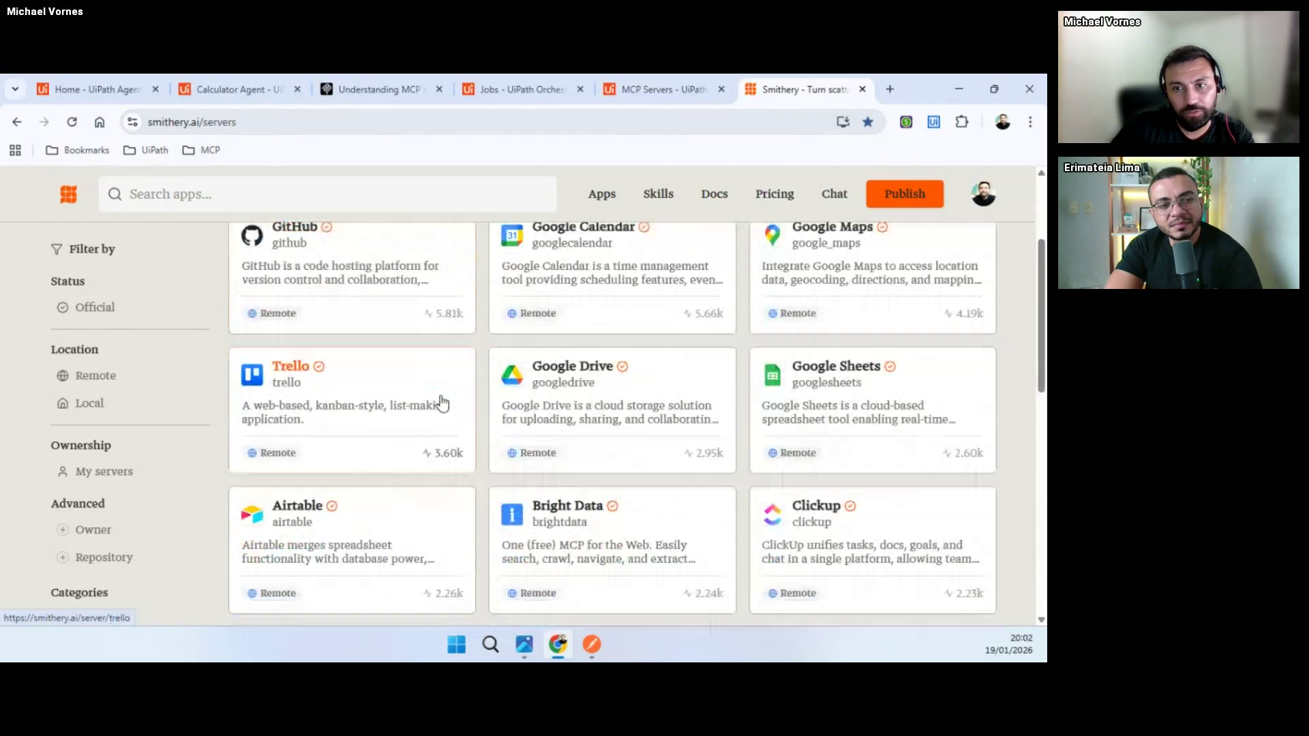
pyautogui.scroll(4, 580, 409)
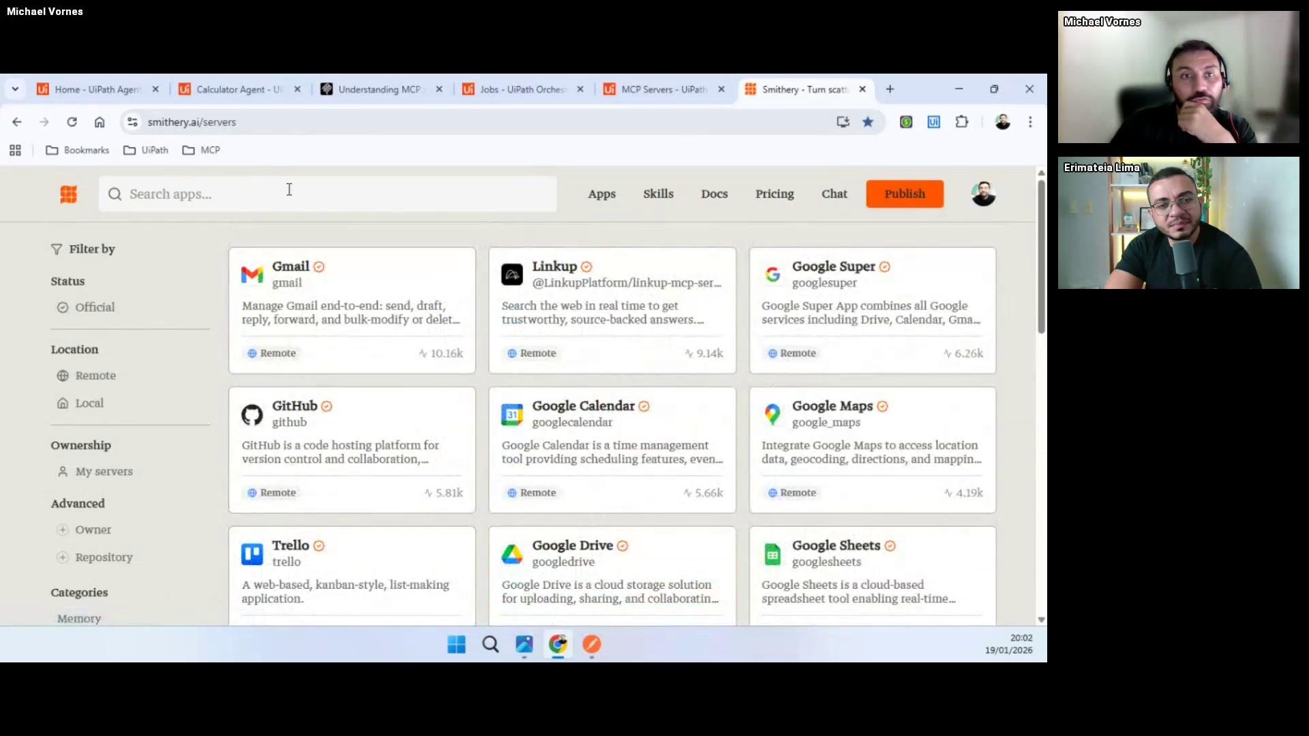
# Step: Open the bookmarked Smithery Calculator server page and examine its connection URL and available tools
pyautogui.click(213, 150)
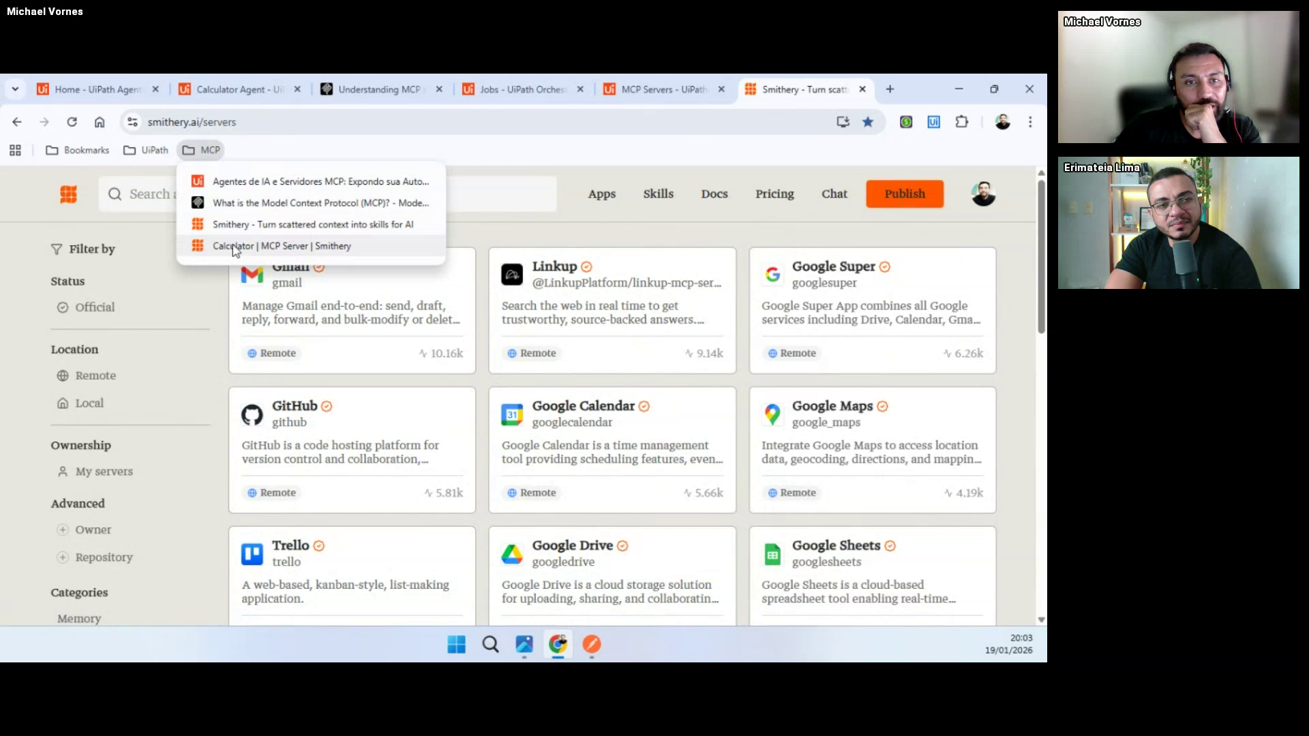
pyautogui.click(338, 247)
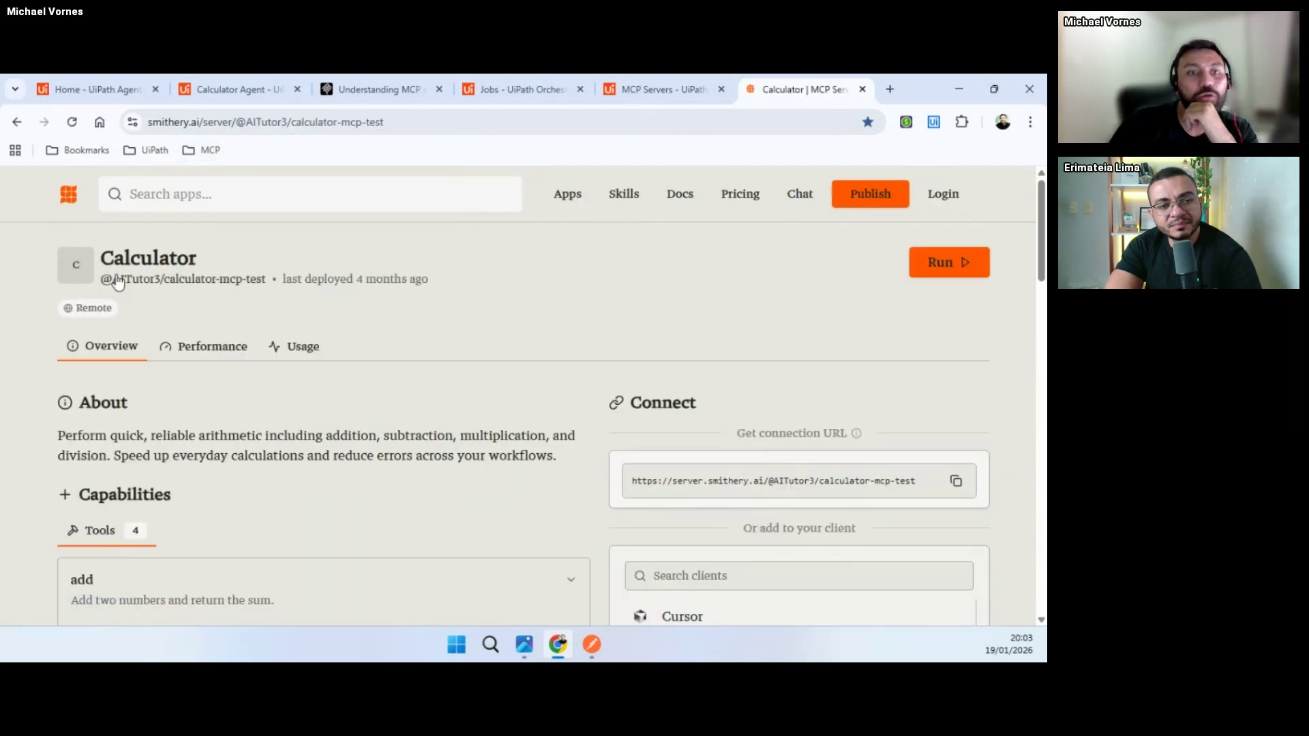
pyautogui.moveTo(873, 482); pyautogui.dragTo(694, 478)
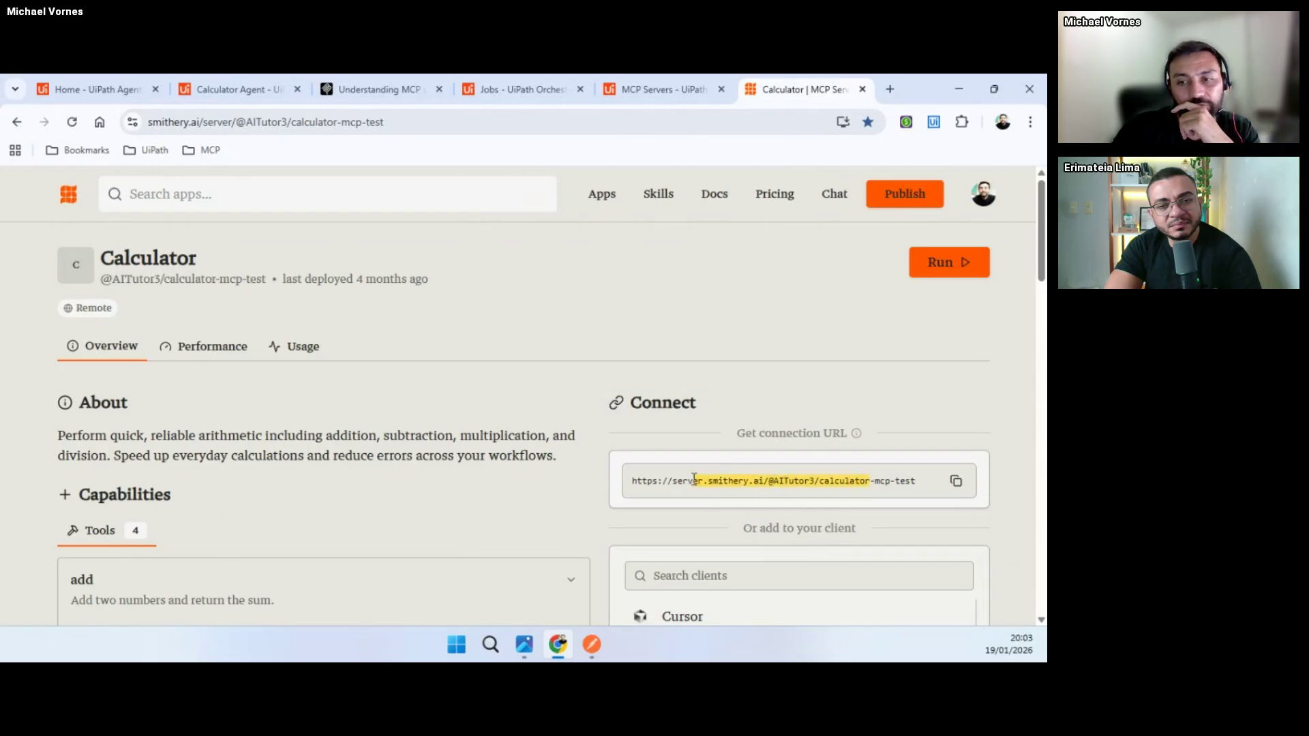
pyautogui.scroll(-5, 424, 478)
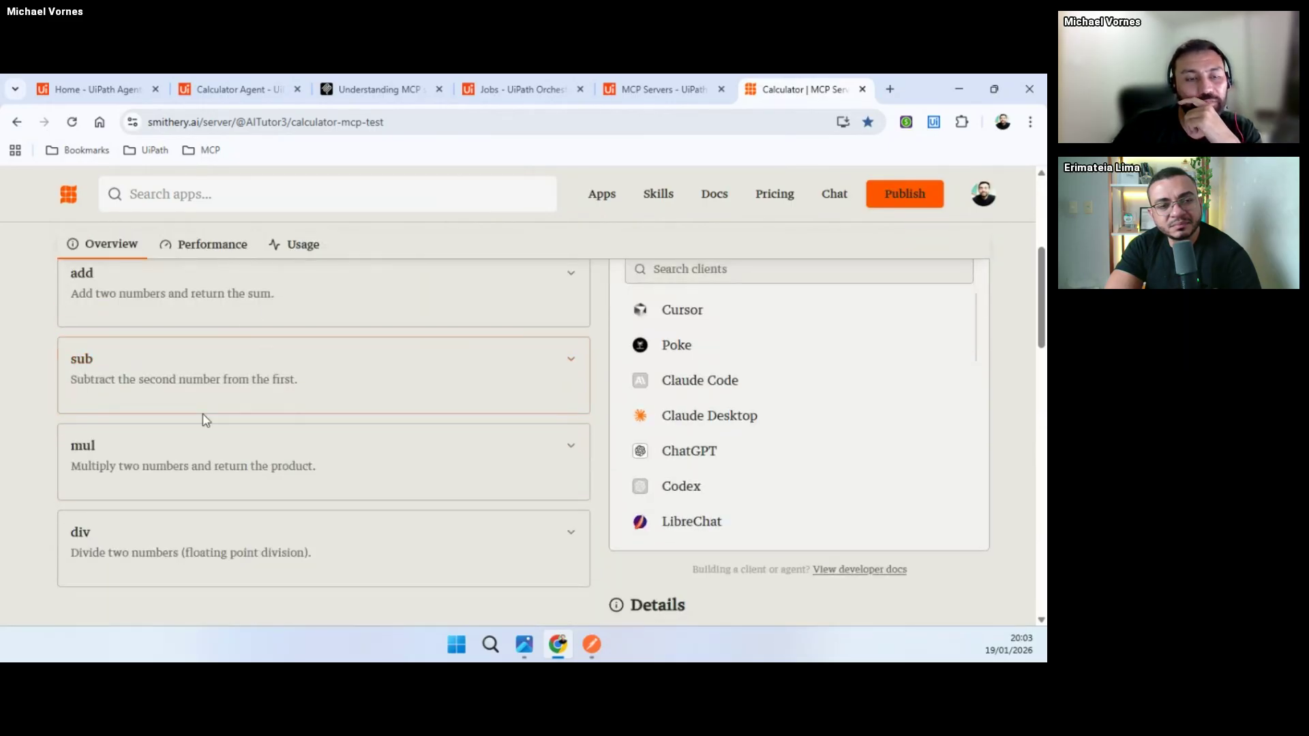
pyautogui.scroll(4, 409, 485)
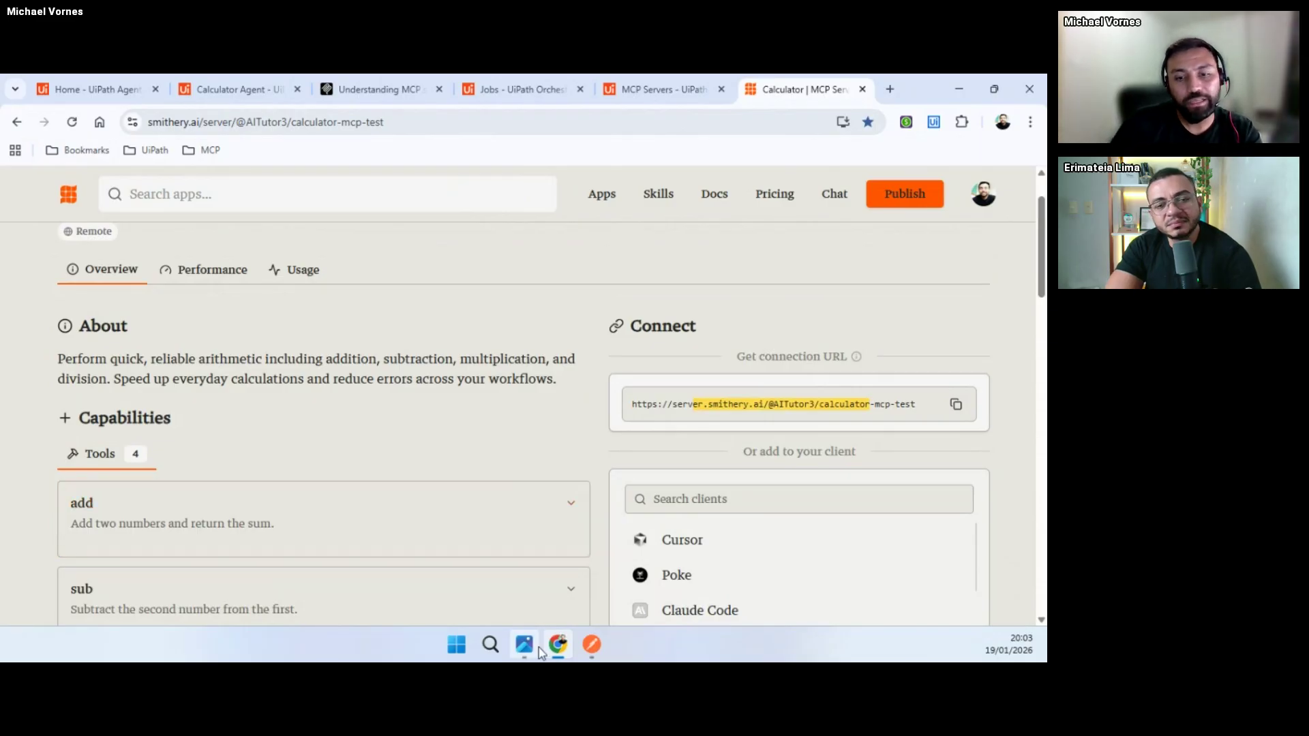
# Step: Review the Calculator server's tools on Smithery, view the account's API Keys page in a separate browser tab, and close that tab
pyautogui.scroll(-5, 526, 456)
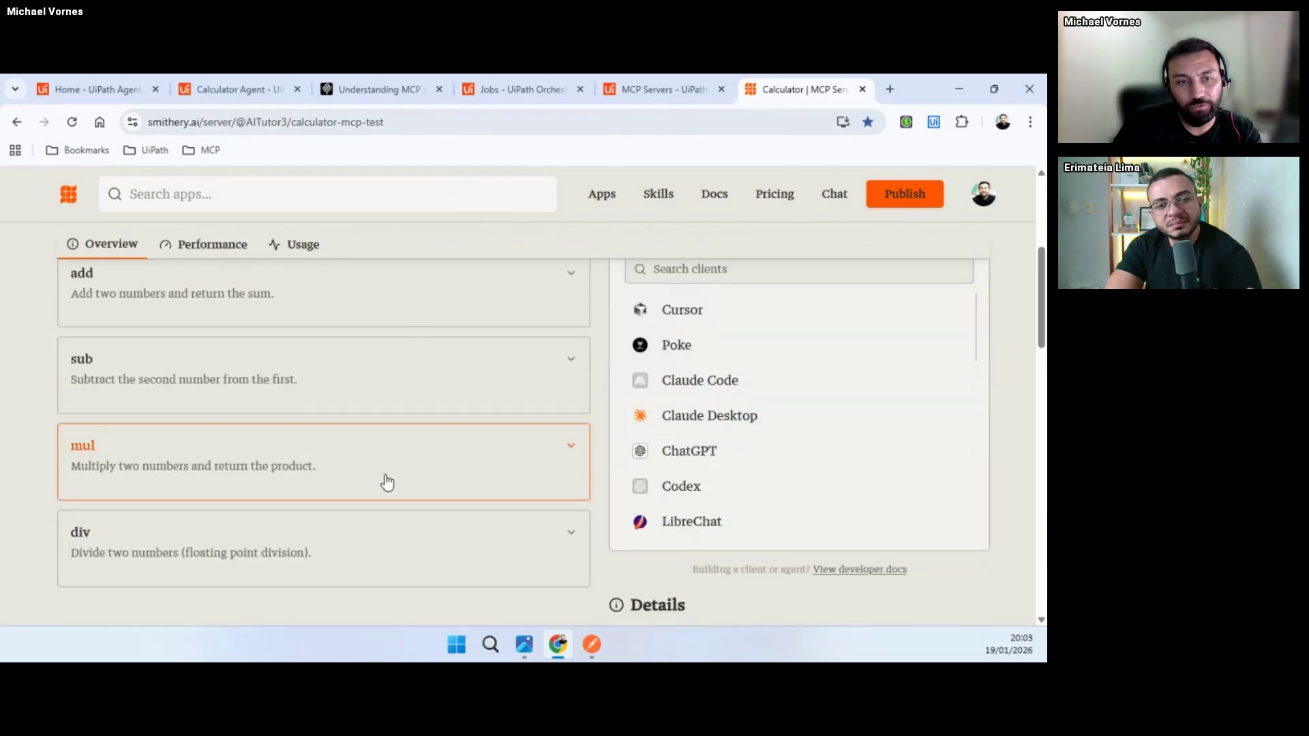
pyautogui.scroll(5, 641, 503)
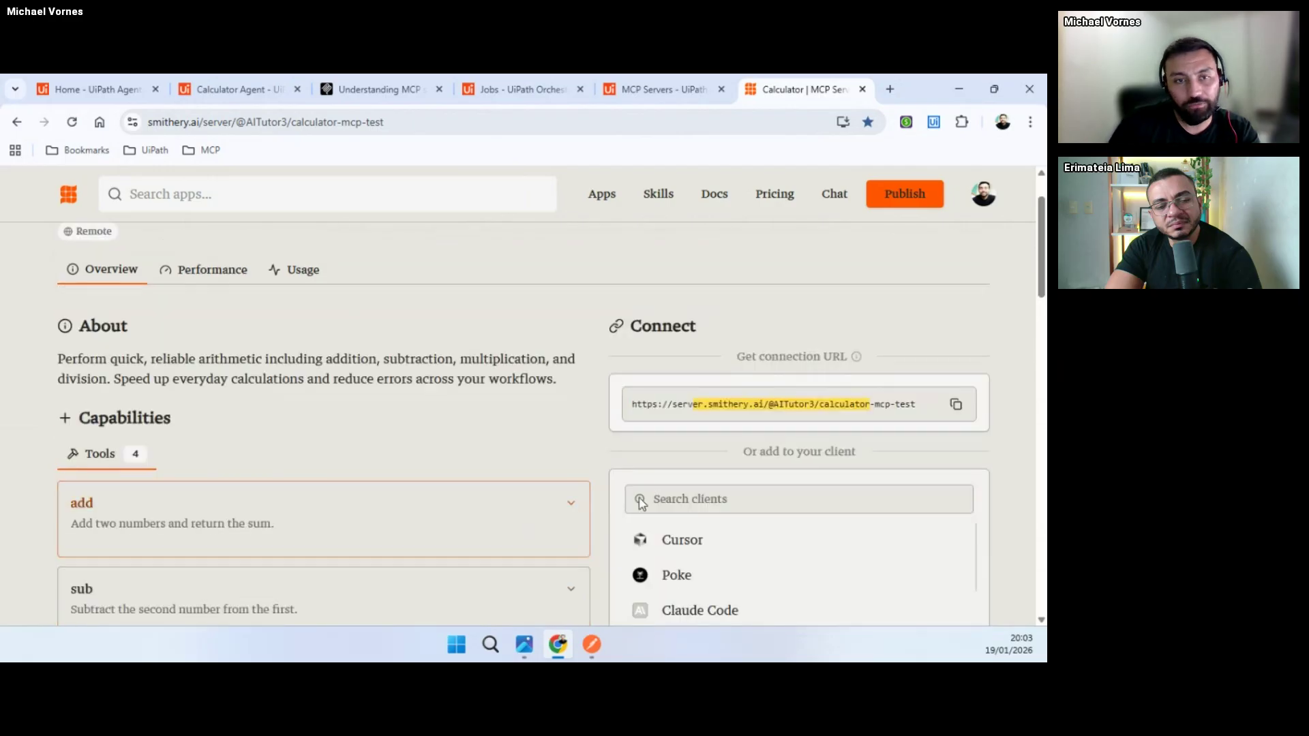
pyautogui.click(926, 414)
pyautogui.click(984, 198)
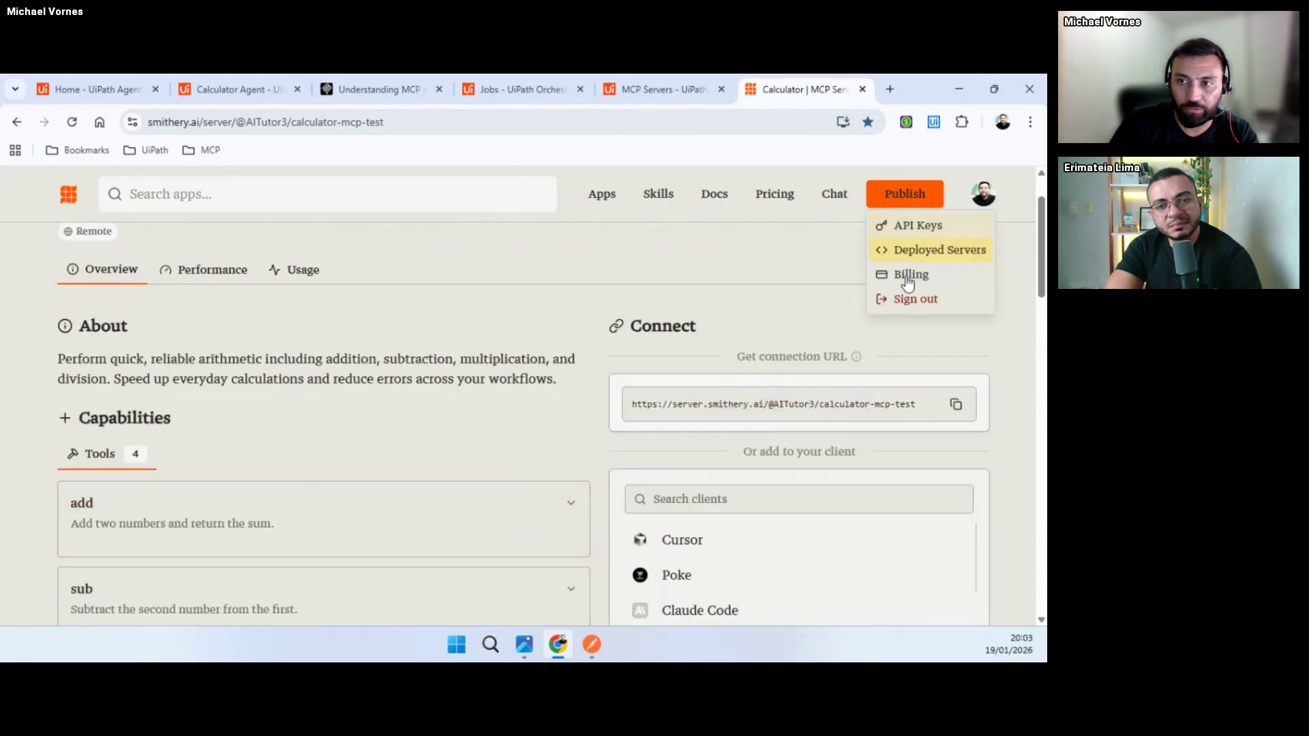
pyautogui.keyDown('ctrl'); pyautogui.click(907, 225); pyautogui.keyUp('ctrl')
pyautogui.click(804, 92)
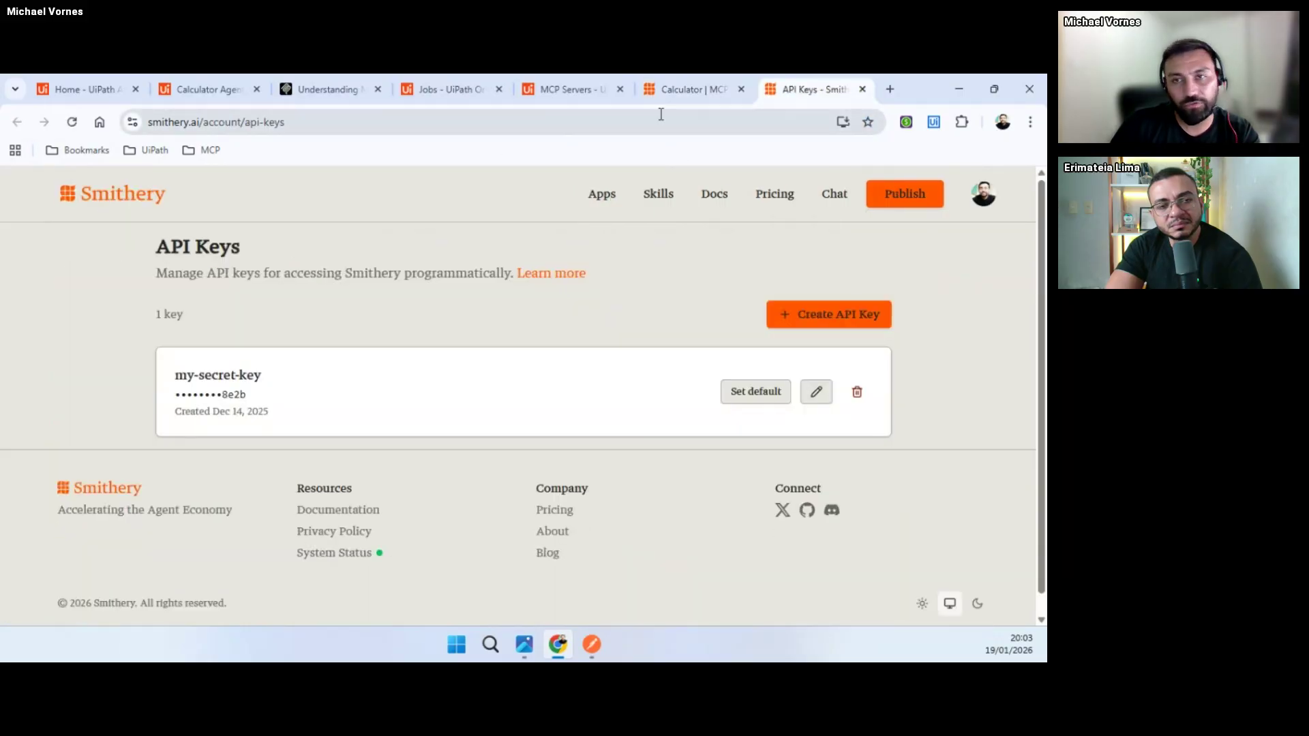
pyautogui.middleClick(807, 94)
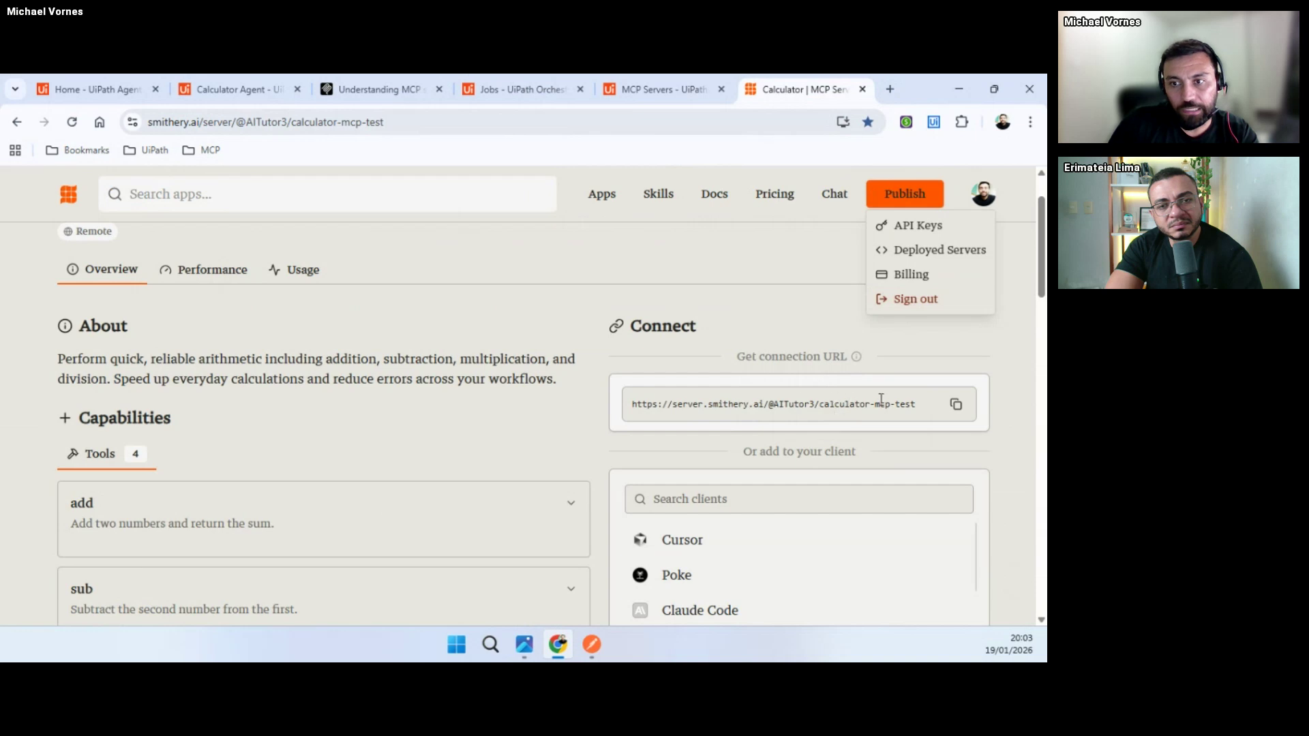
# Step: Highlight the full connection URL on the Smithery Calculator server page
pyautogui.moveTo(881, 400); pyautogui.dragTo(673, 404)
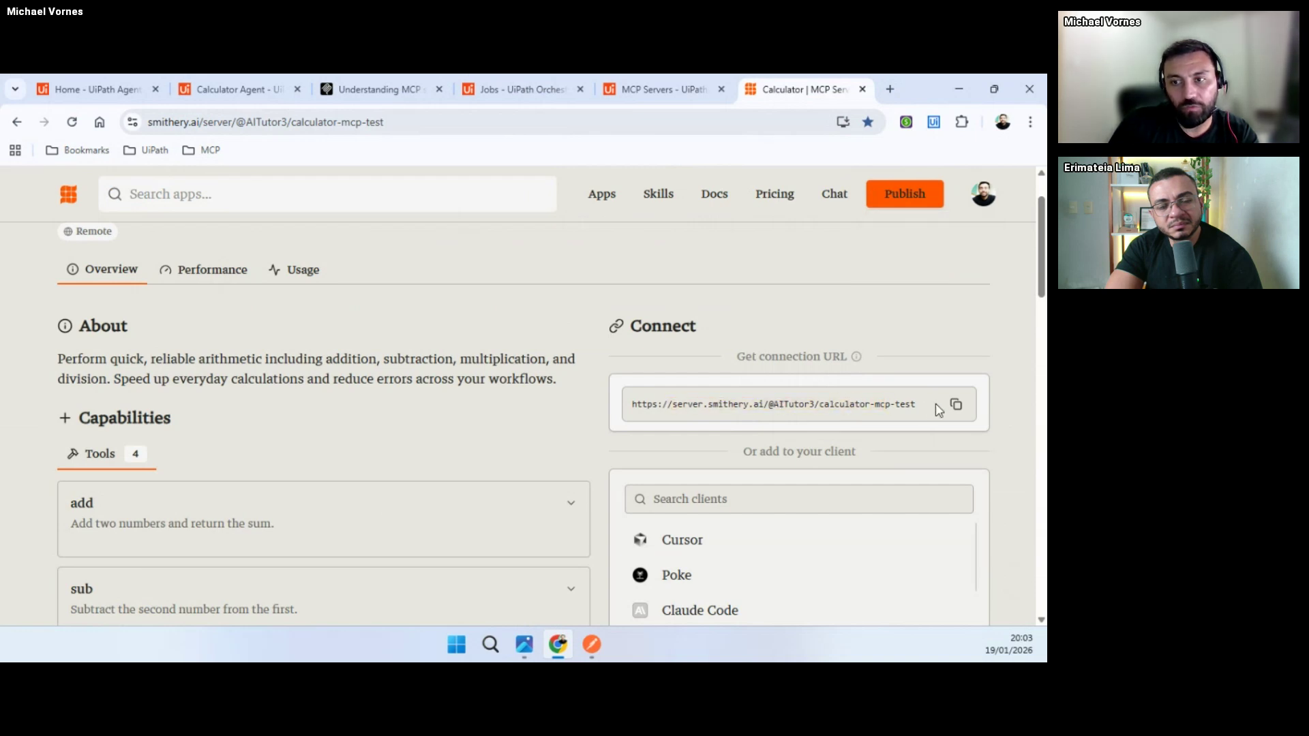
pyautogui.moveTo(934, 406); pyautogui.dragTo(633, 405)
pyautogui.scroll(-1, 827, 362)
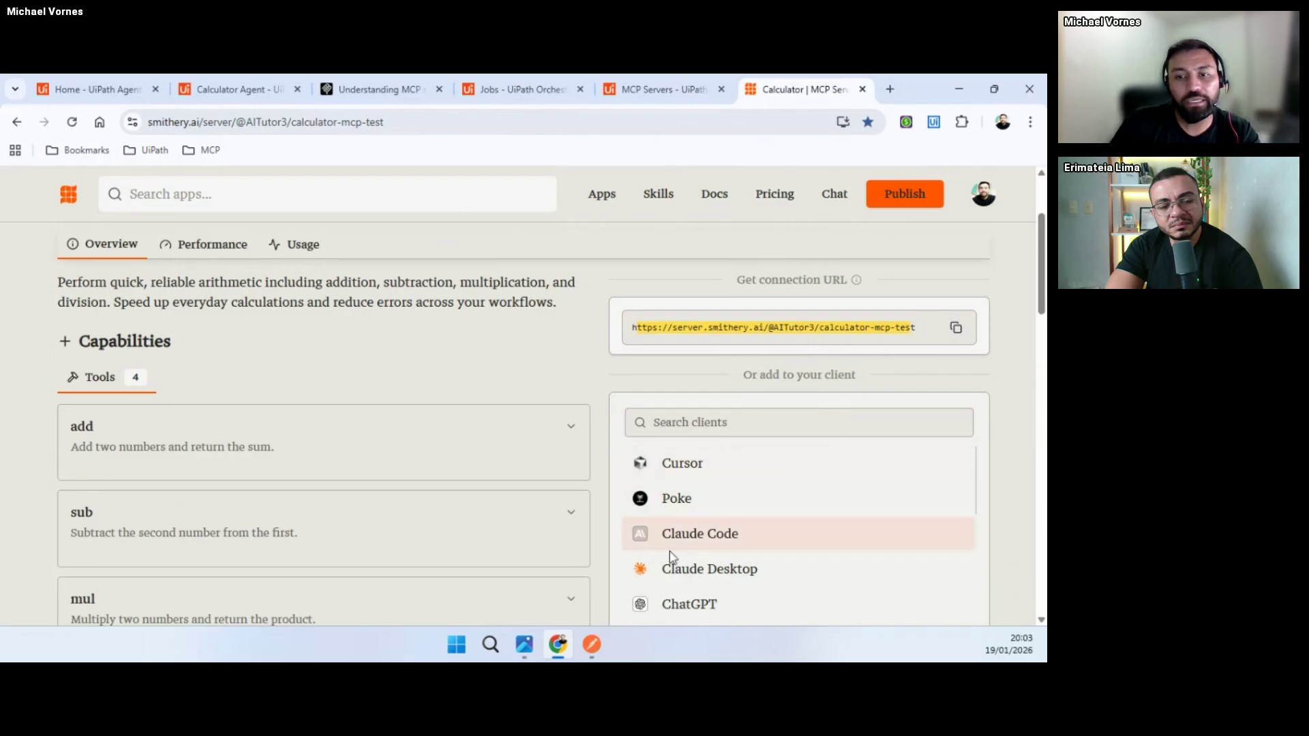
# Step: Switch to Postman and run the add tool of the Calculator-MCP request with a set to 5 and b set to 5
pyautogui.click(599, 641)
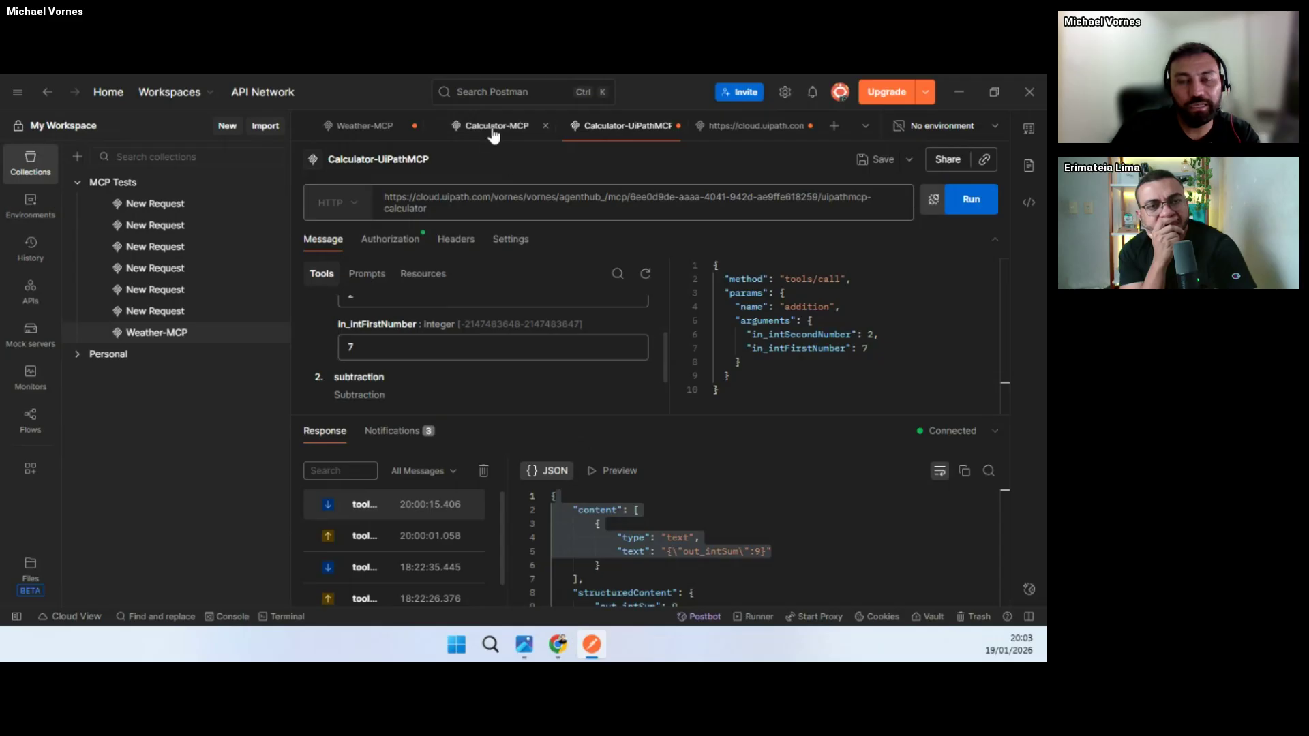
pyautogui.hotkey('ctrl', 'shift', 'Tab')
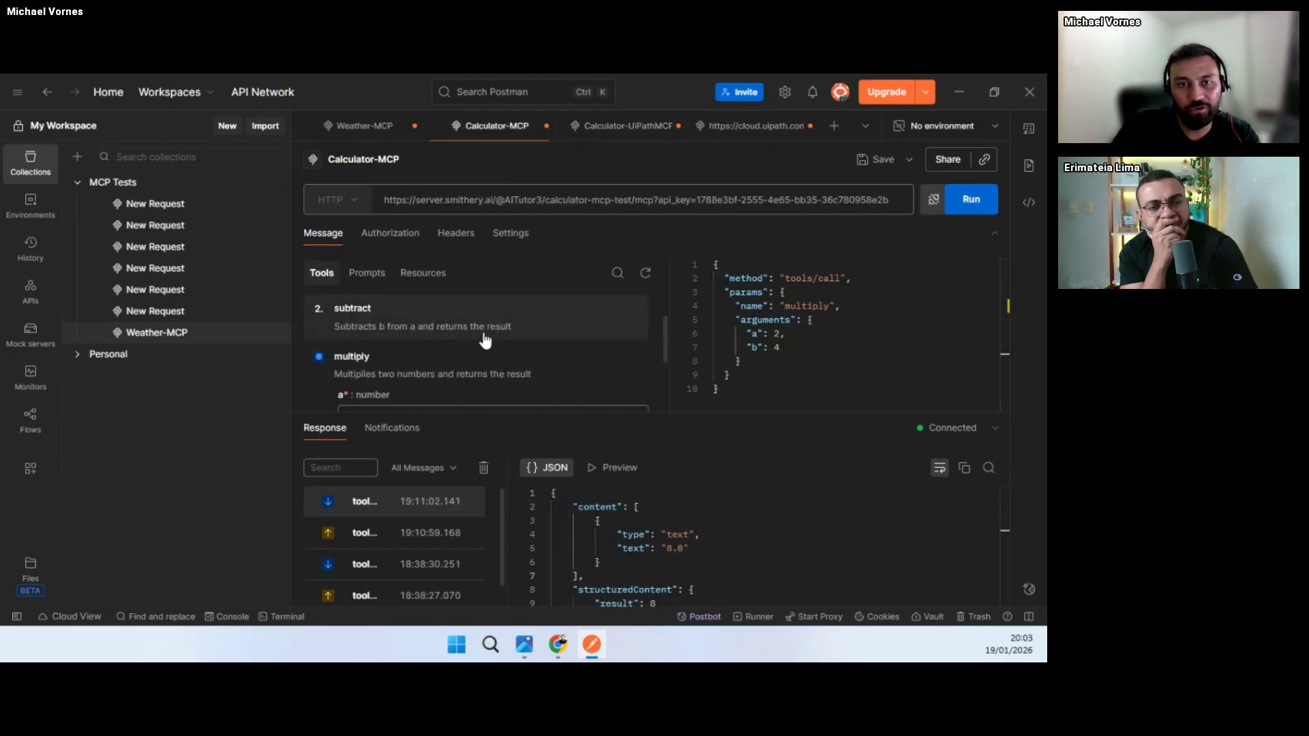
pyautogui.scroll(2, 450, 327)
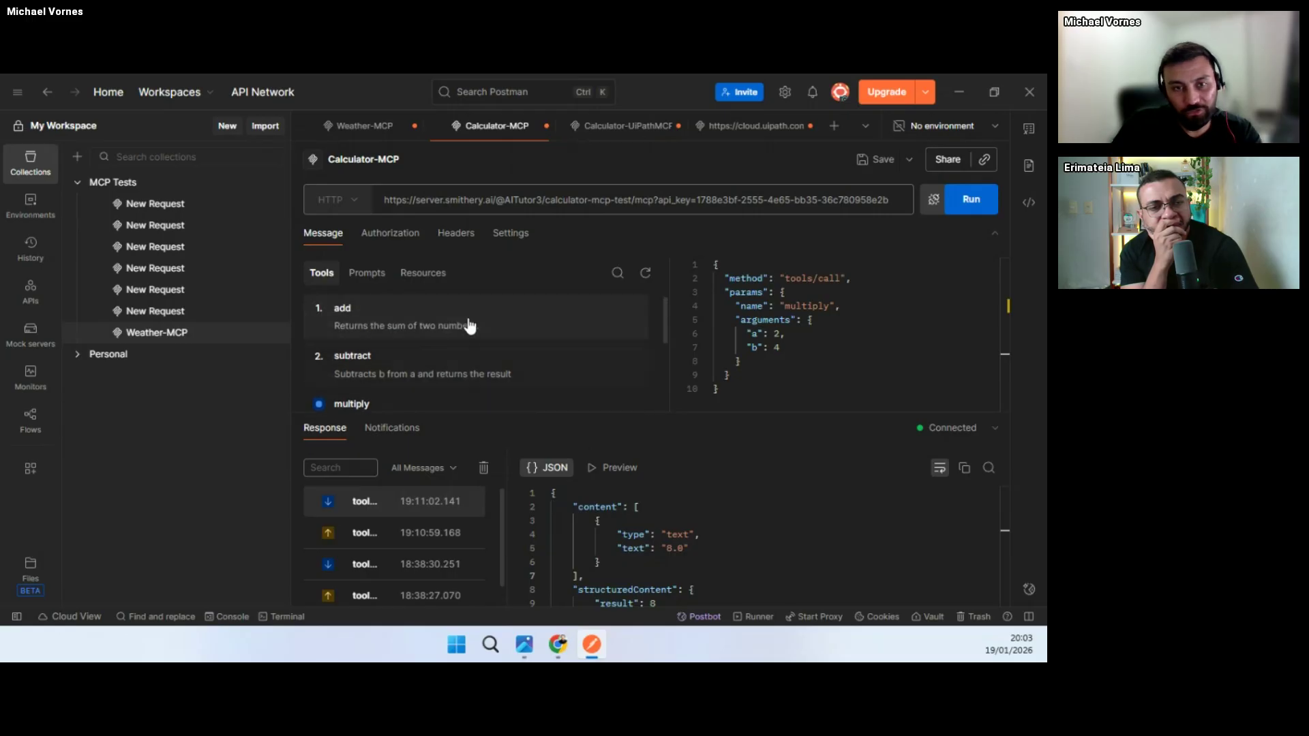
pyautogui.click(541, 334)
pyautogui.click(387, 370)
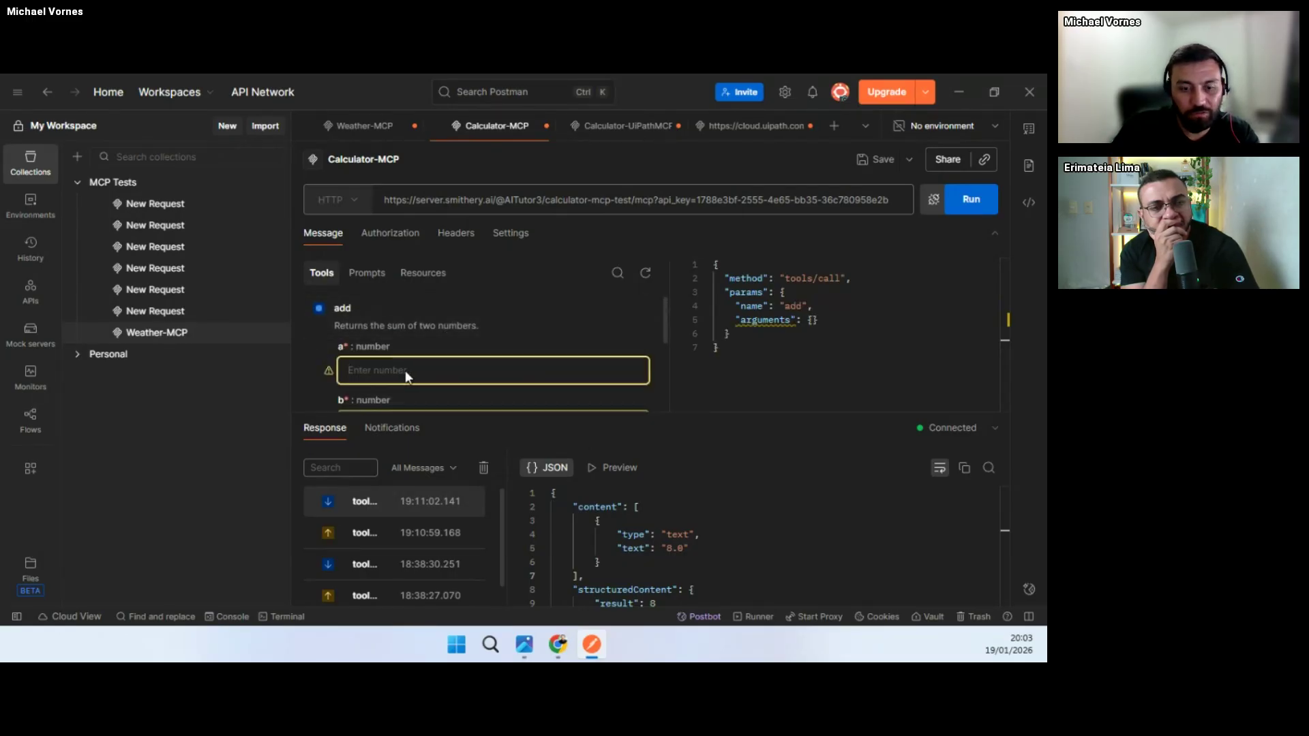
pyautogui.write('5')
pyautogui.scroll(-1, 415, 365)
pyautogui.click(402, 345)
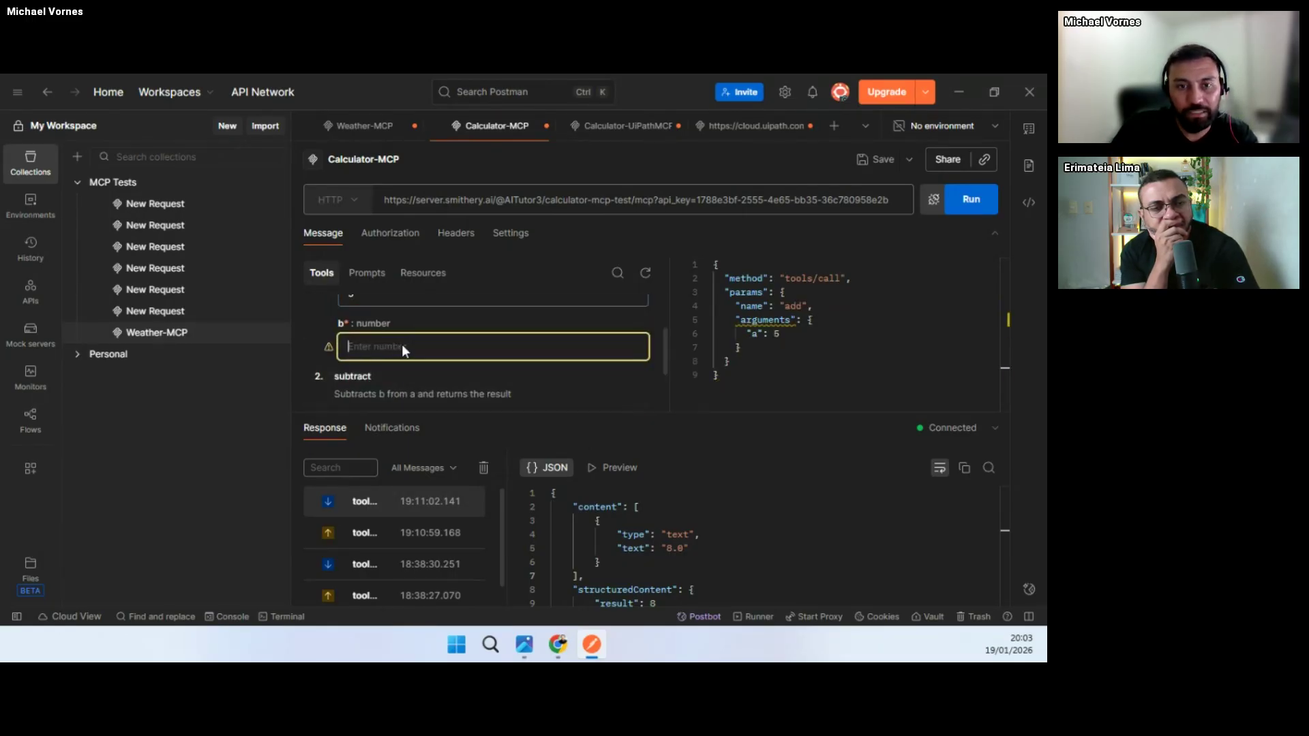
pyautogui.write('5')
pyautogui.hotkey('ctrl', 'Return')
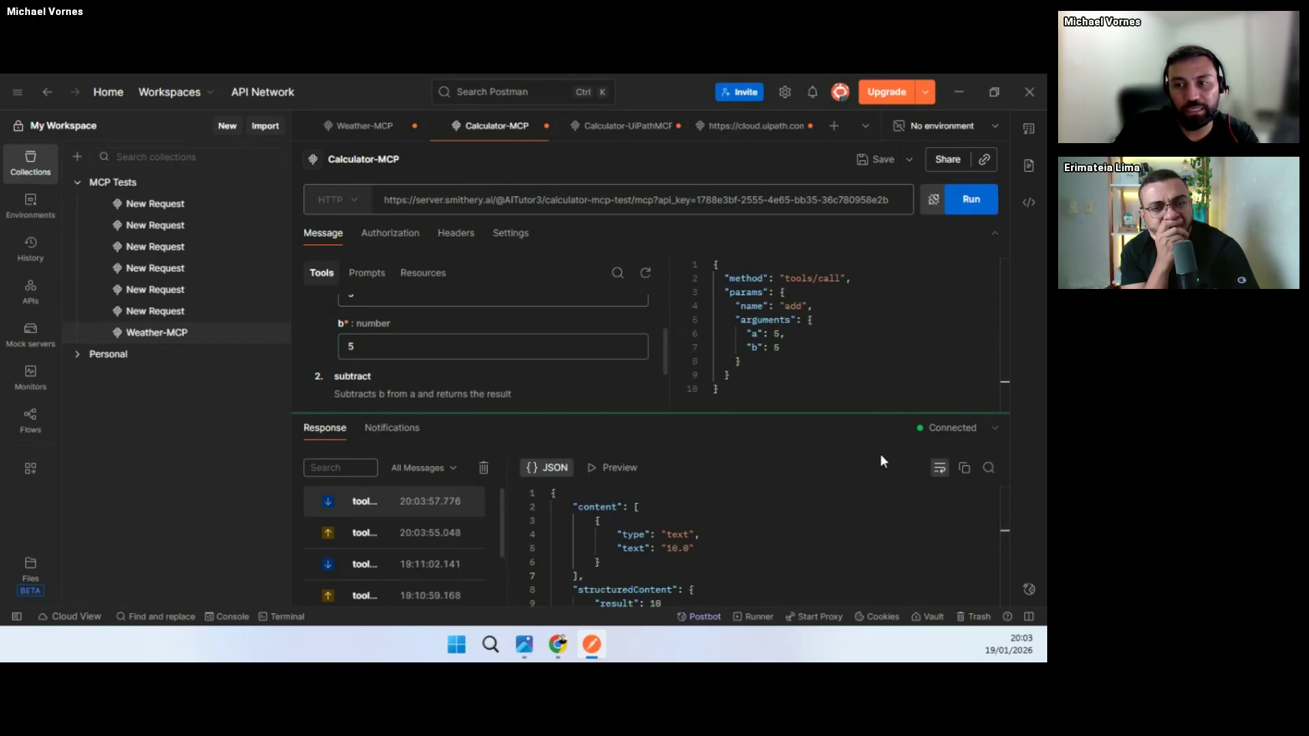
# Step: Examine the add call's JSON response, including its content block, and look through the tools listed in the Calculator-MCP request
pyautogui.scroll(-1, 682, 545)
pyautogui.scroll(1, 682, 546)
pyautogui.click(687, 554)
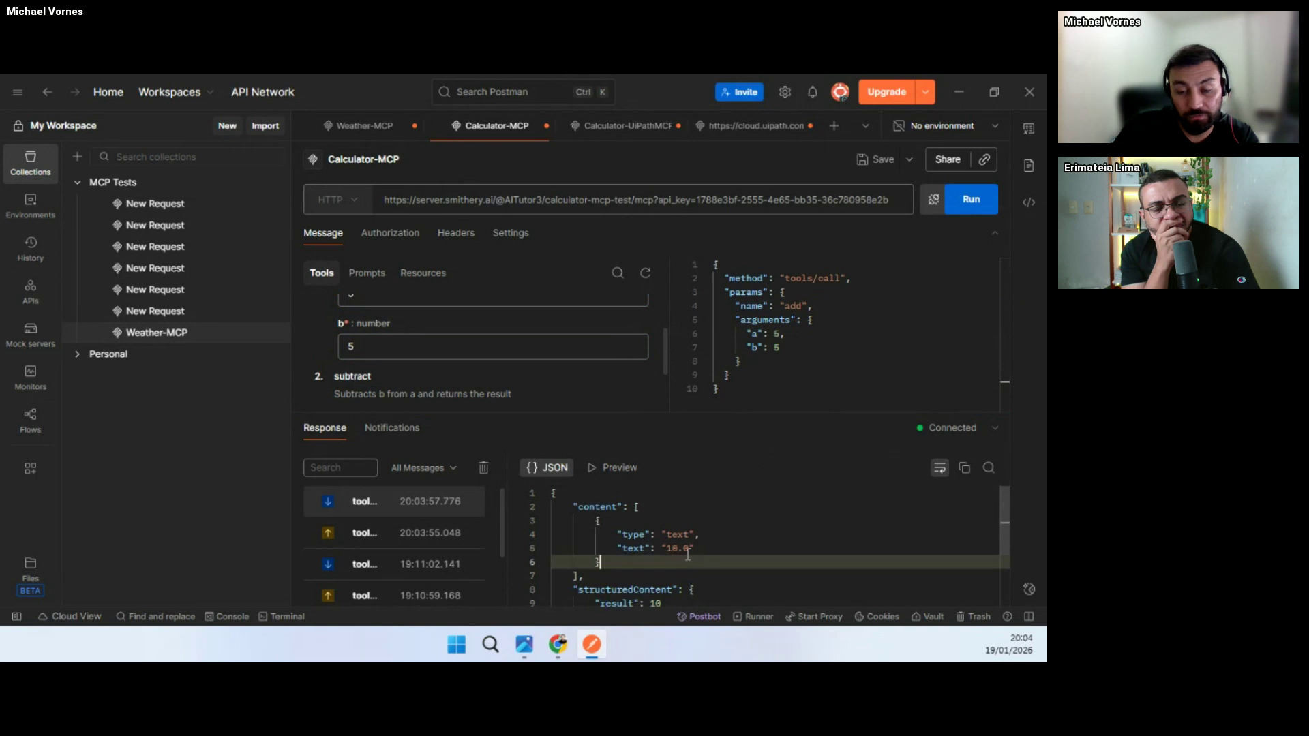
pyautogui.moveTo(687, 555); pyautogui.dragTo(568, 503)
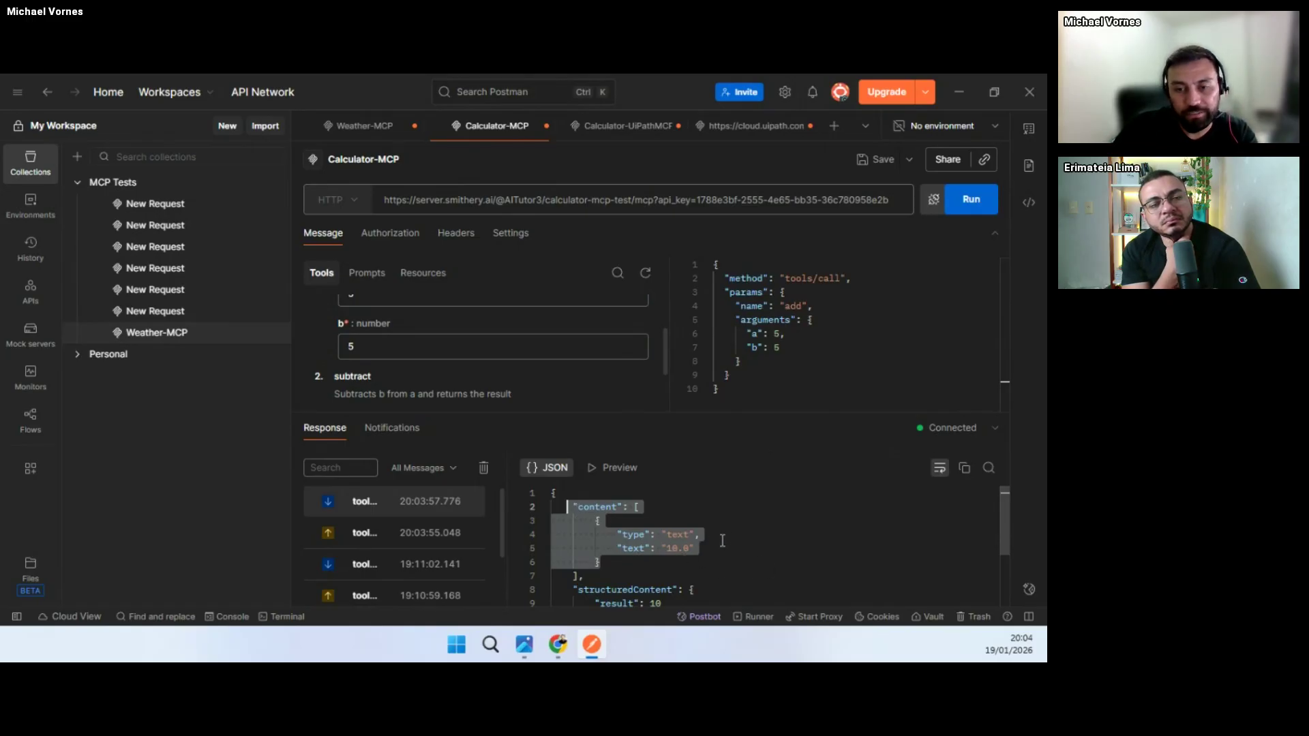
pyautogui.scroll(-1, 718, 544)
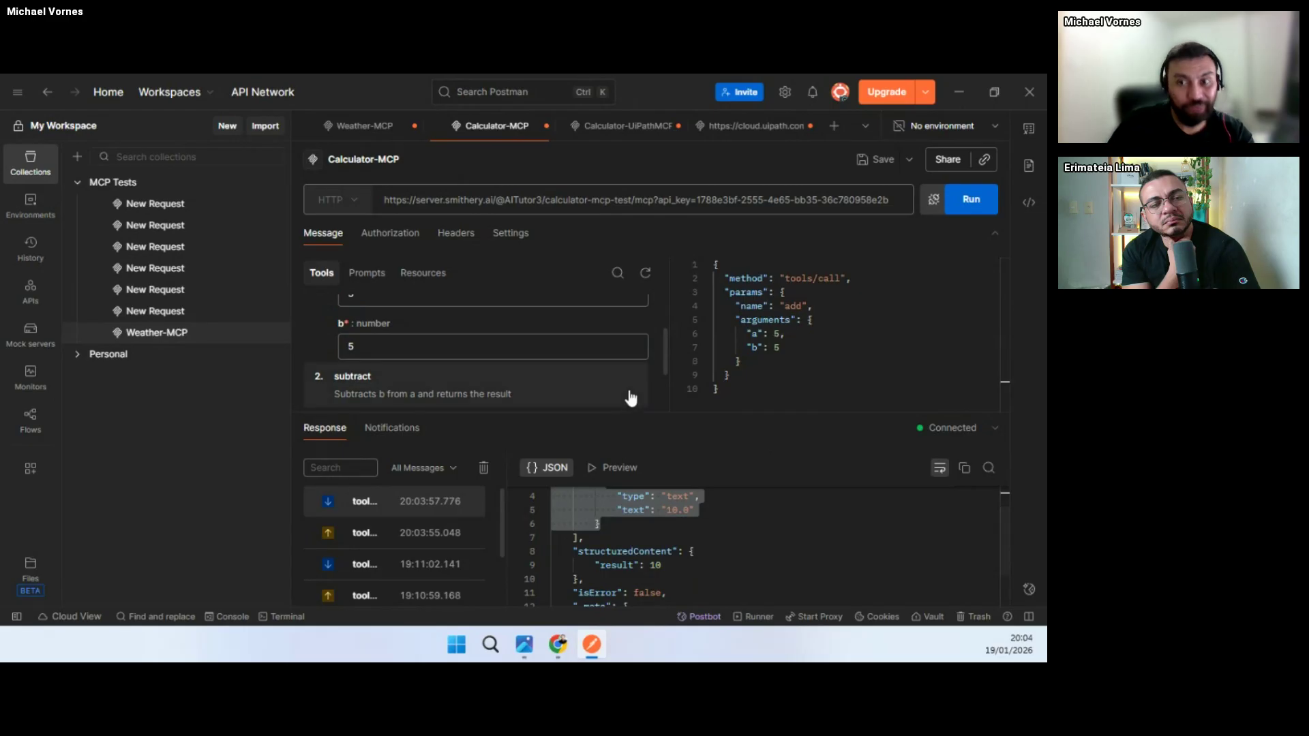
pyautogui.scroll(-2, 600, 372)
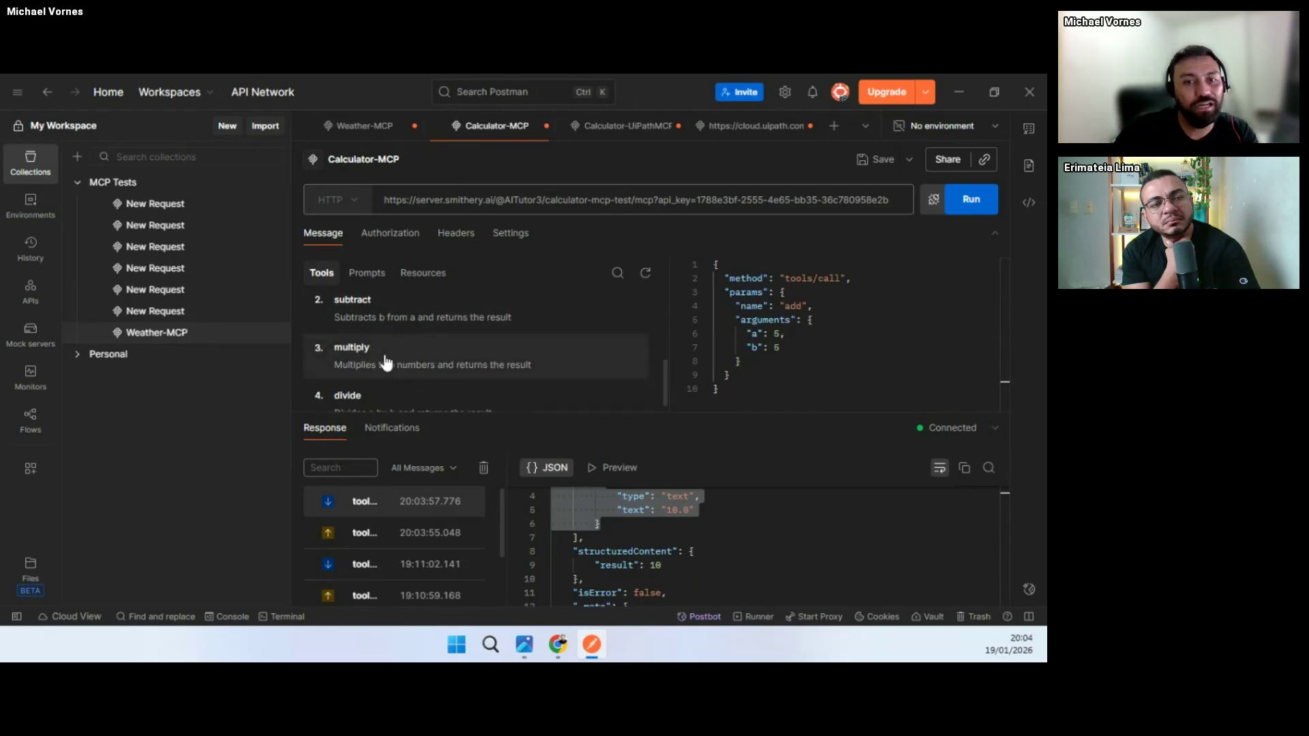
pyautogui.scroll(-1, 409, 340)
pyautogui.scroll(3, 514, 349)
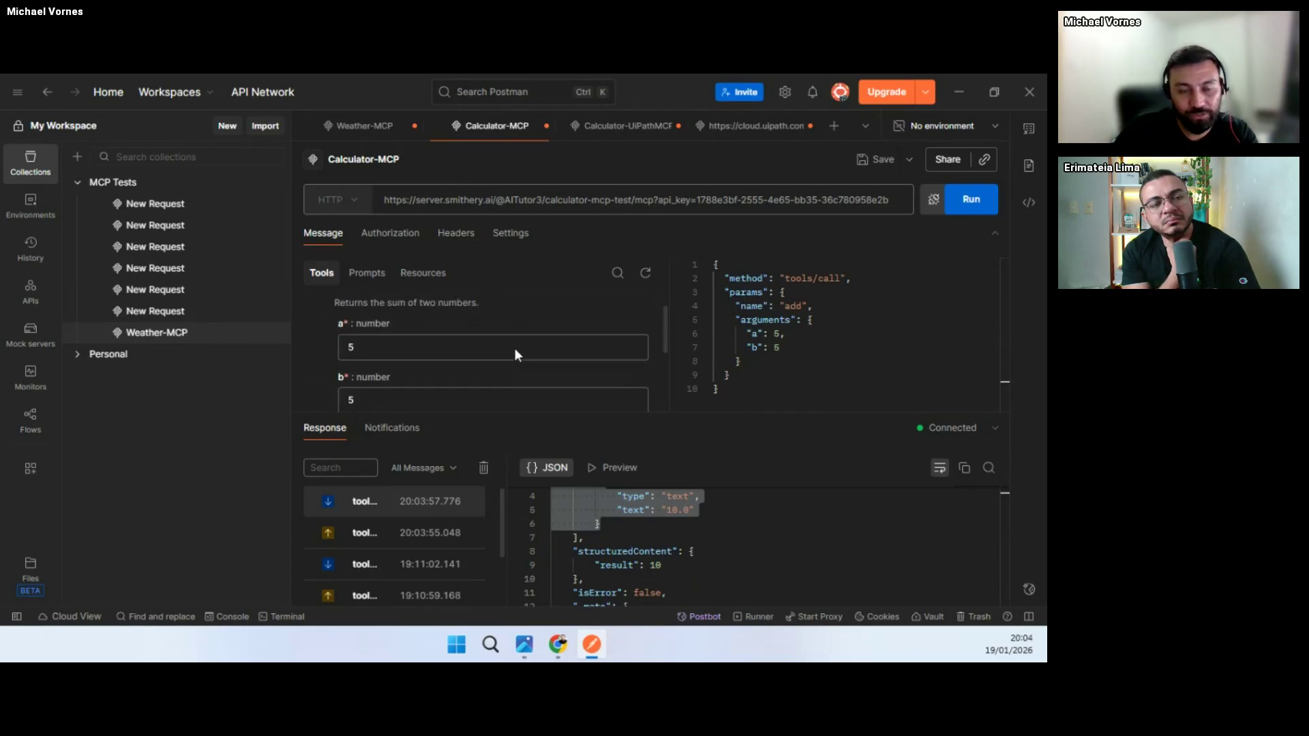
pyautogui.scroll(-2, 579, 353)
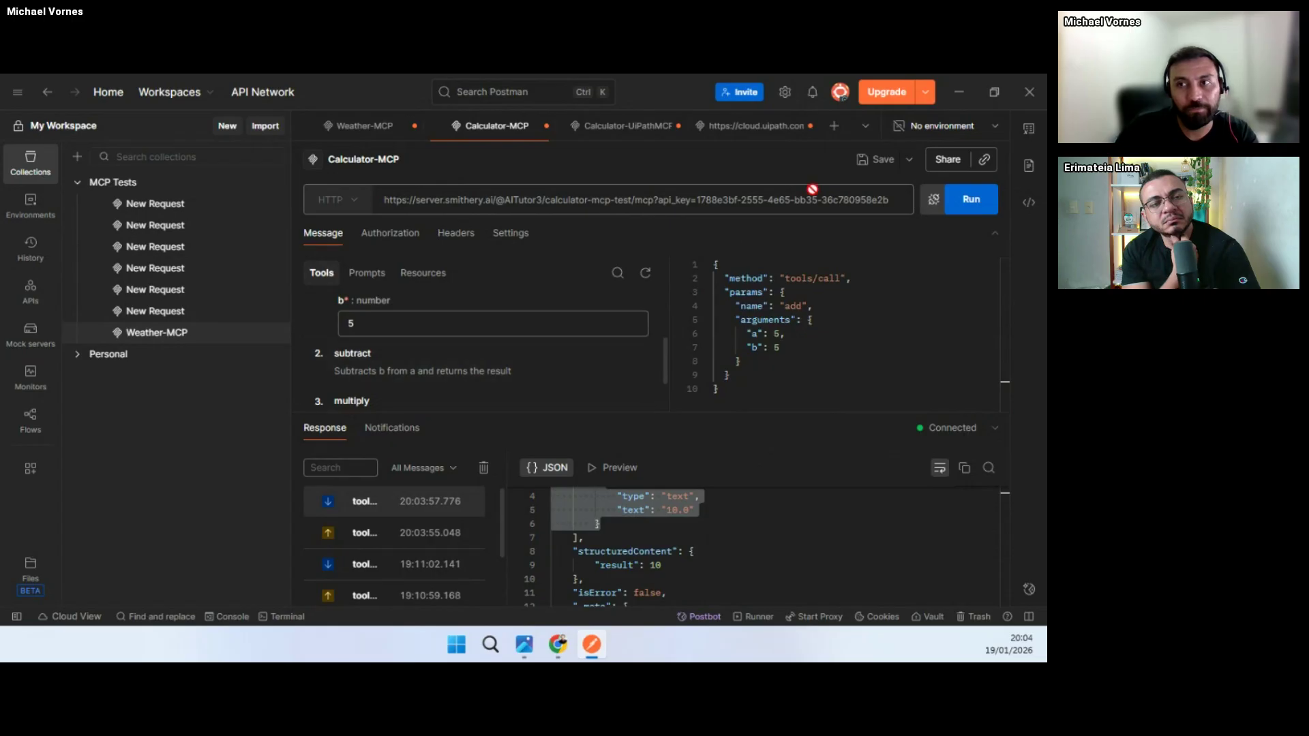
# Step: Back in the browser, open MCPServerExternal-Calculator for editing in Orchestrator, inspect its Preview URL and Remote URL, and leave without updating
pyautogui.click(959, 92)
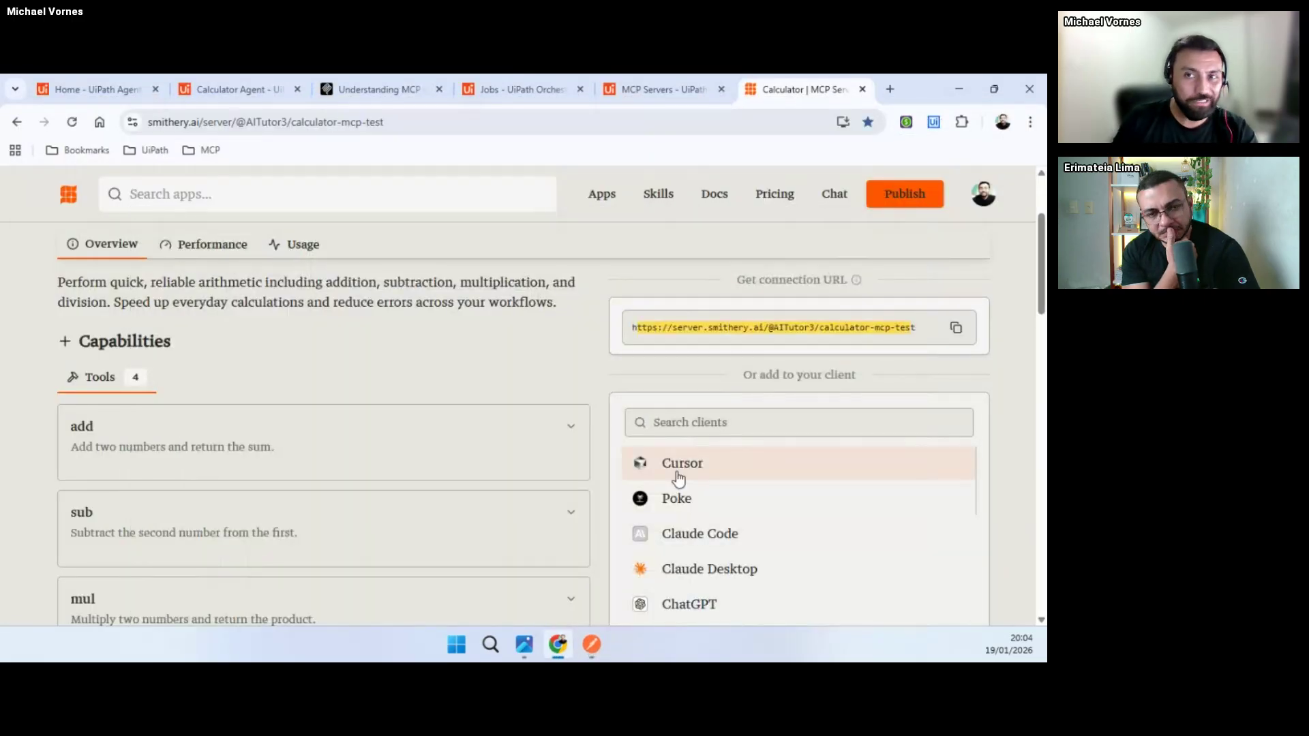
pyautogui.click(671, 88)
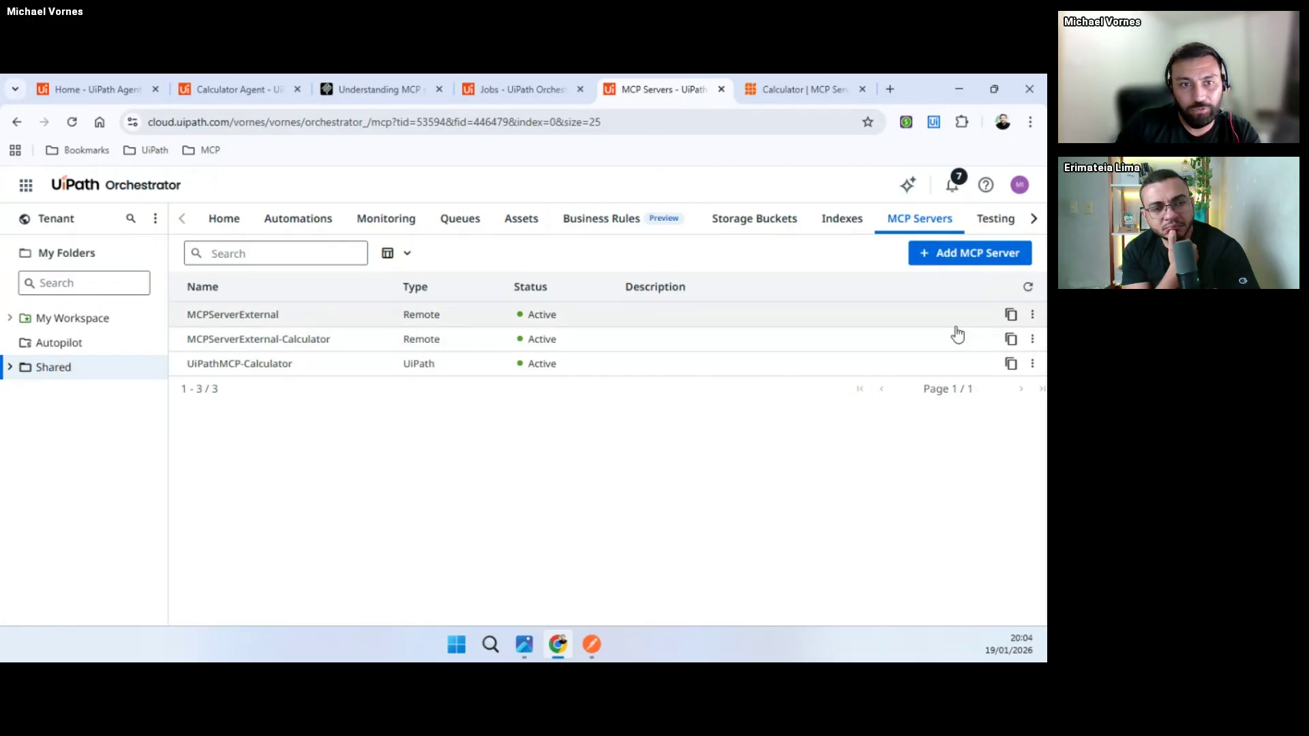
pyautogui.click(1033, 339)
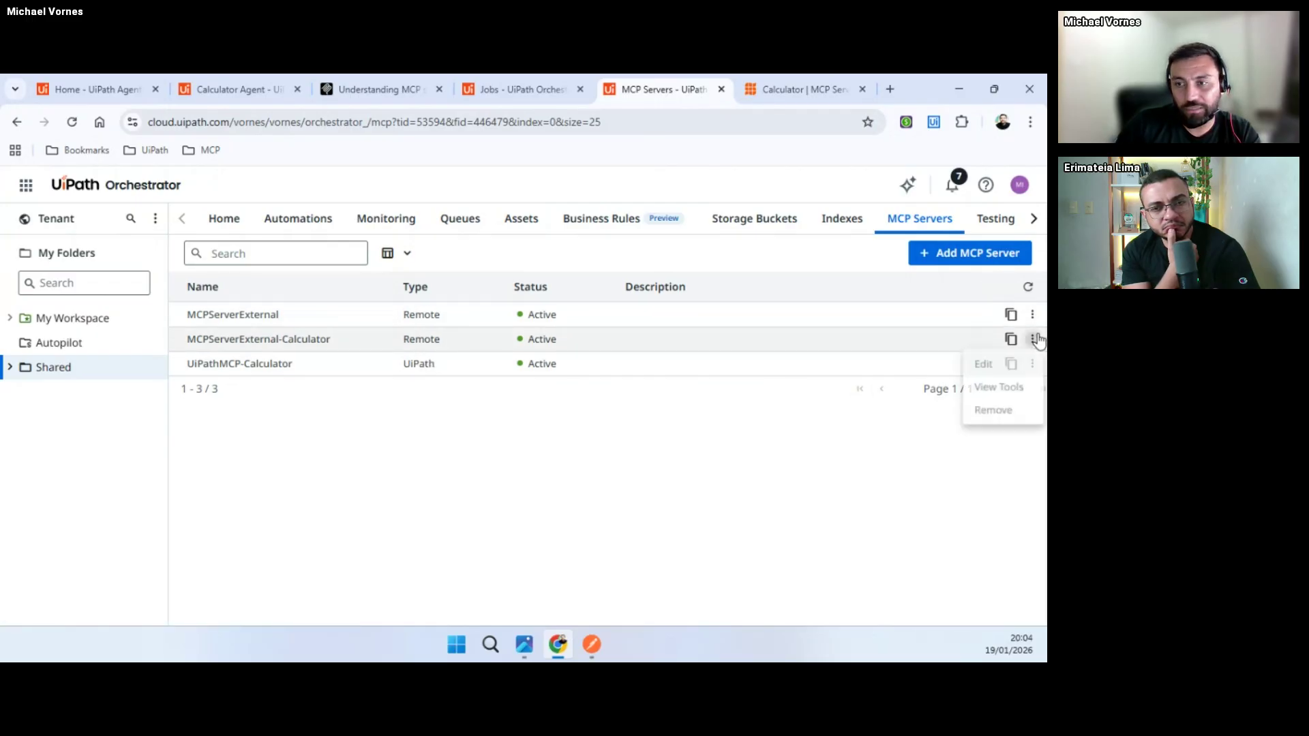
pyautogui.click(1007, 367)
pyautogui.scroll(-1, 588, 459)
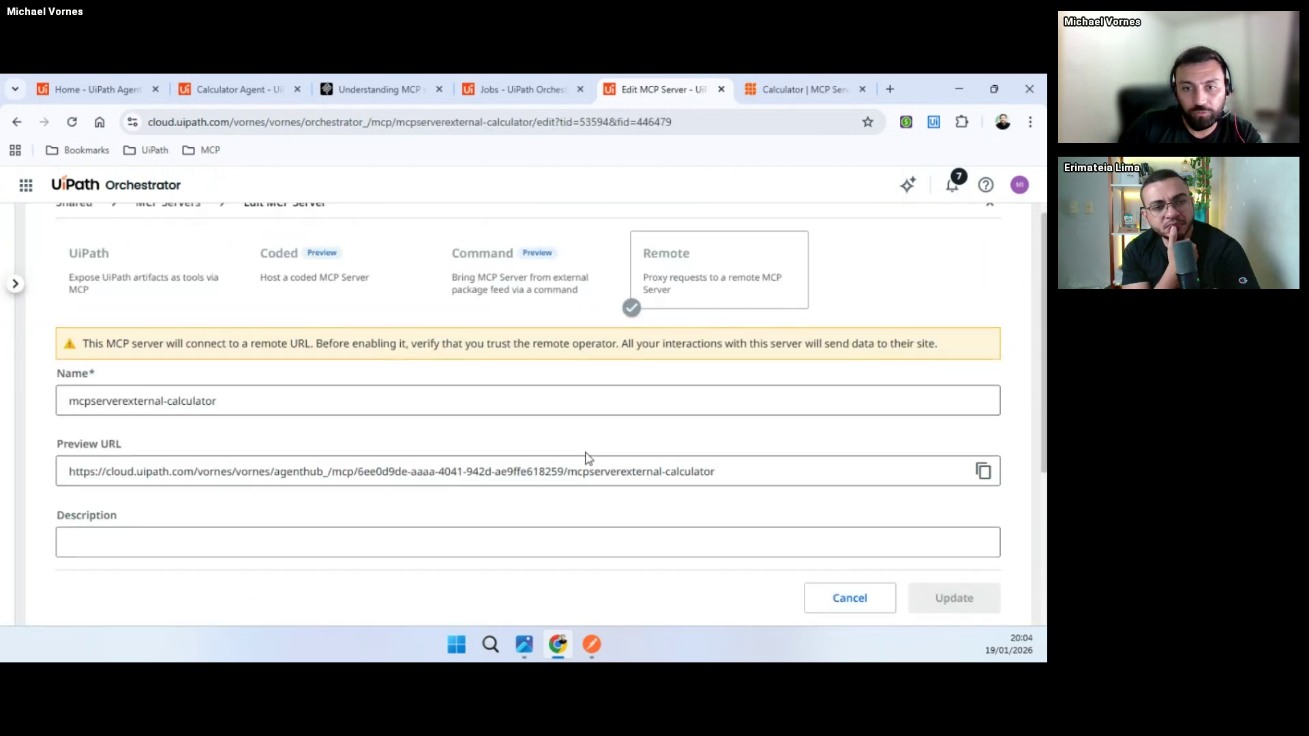
pyautogui.scroll(-1, 588, 458)
pyautogui.moveTo(727, 419); pyautogui.dragTo(68, 416)
pyautogui.scroll(-3, 377, 424)
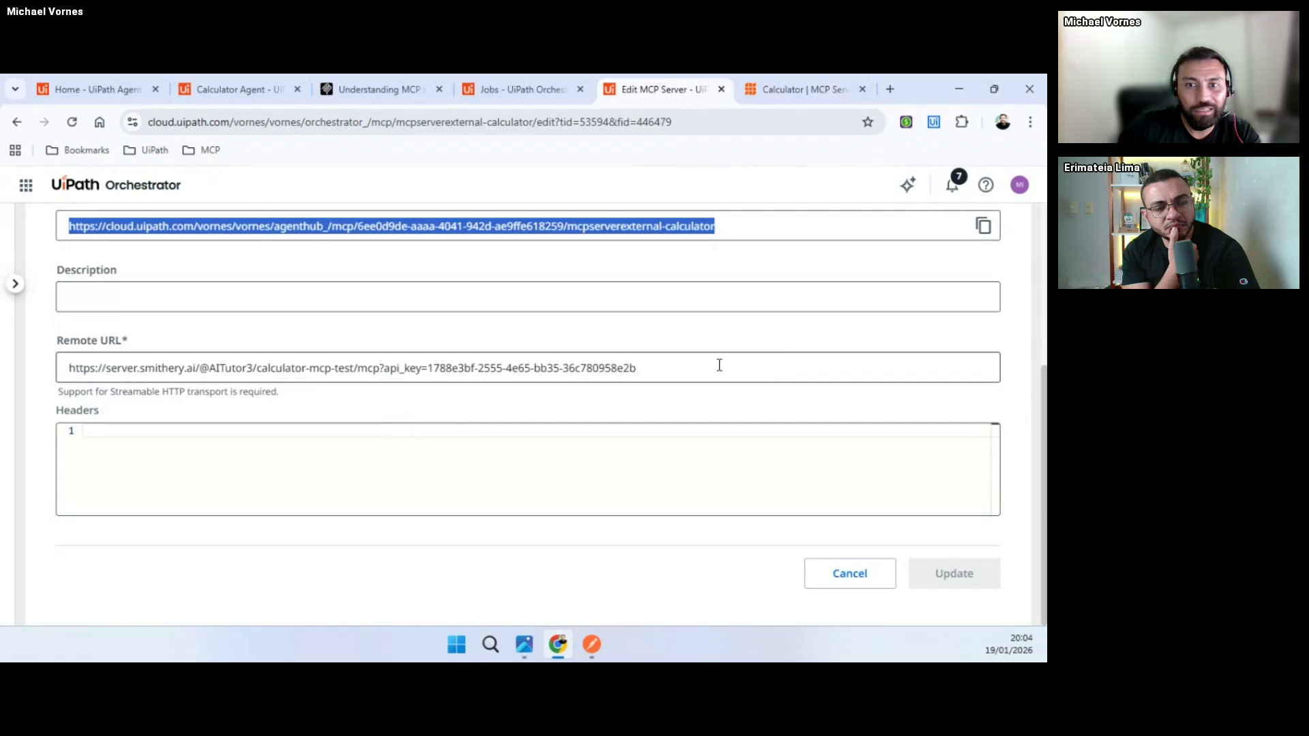
pyautogui.scroll(1, 570, 362)
pyautogui.moveTo(632, 444); pyautogui.dragTo(64, 449)
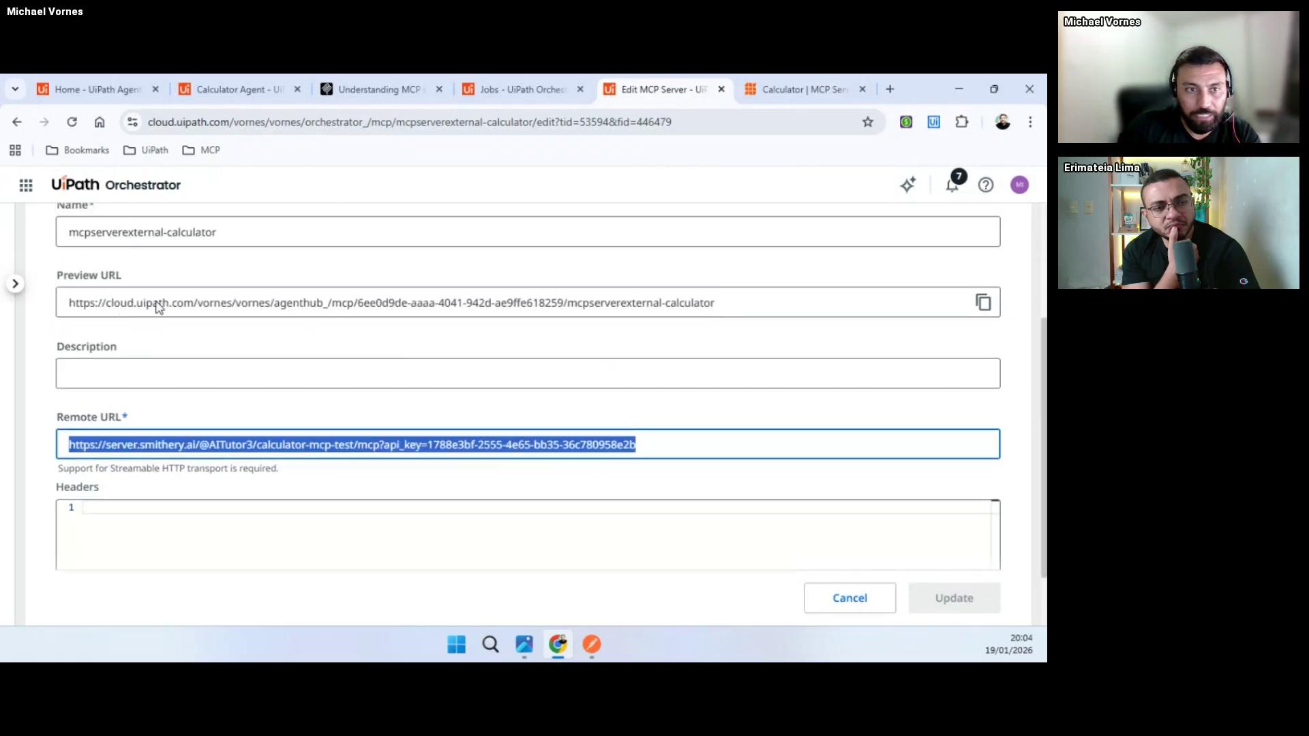
pyautogui.scroll(-1, 548, 338)
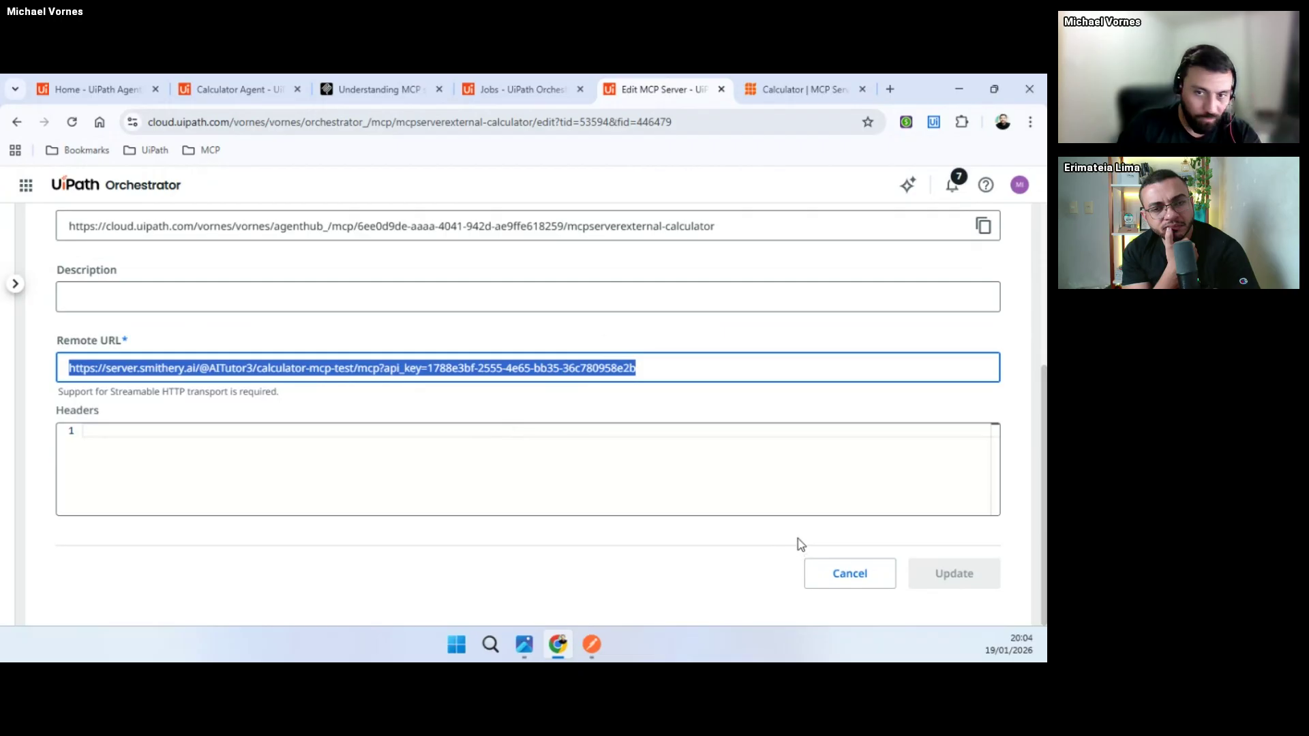
pyautogui.click(844, 577)
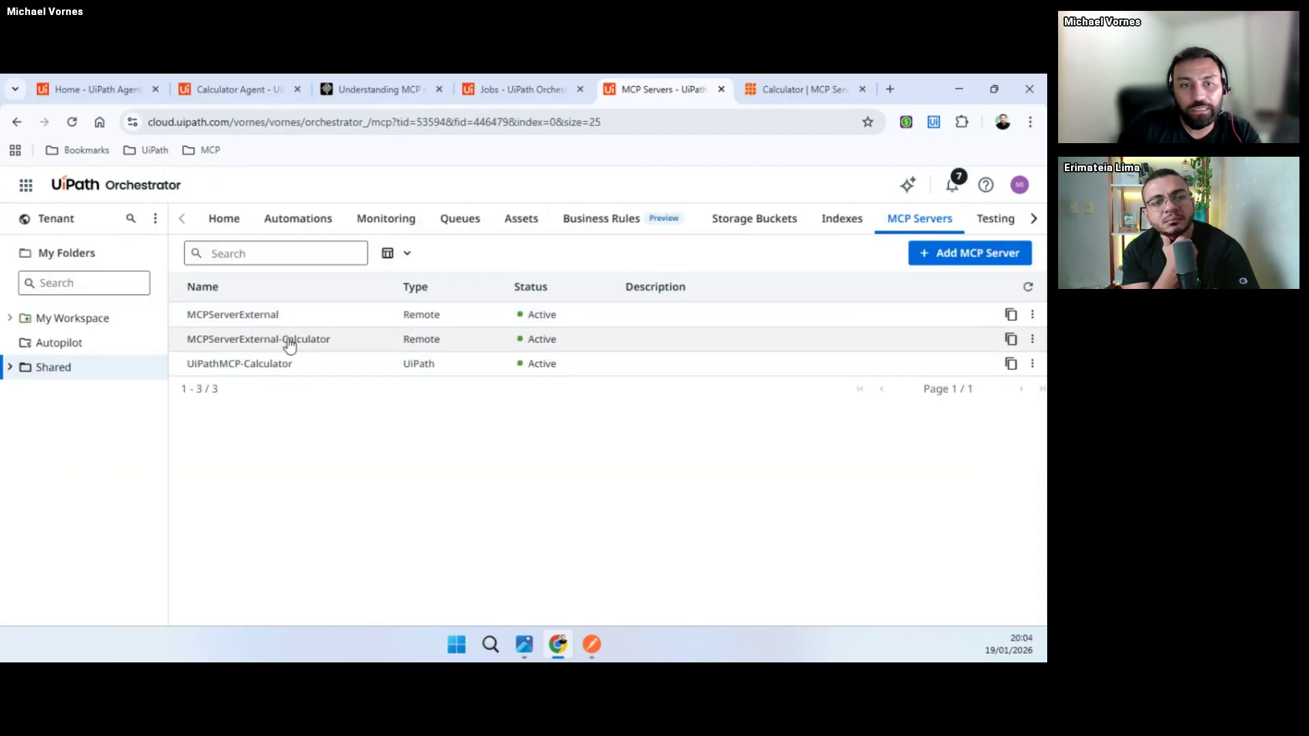
# Step: Open the MCPServerExternal-Calculator details and highlight its list of tools and descriptions
pyautogui.click(313, 339)
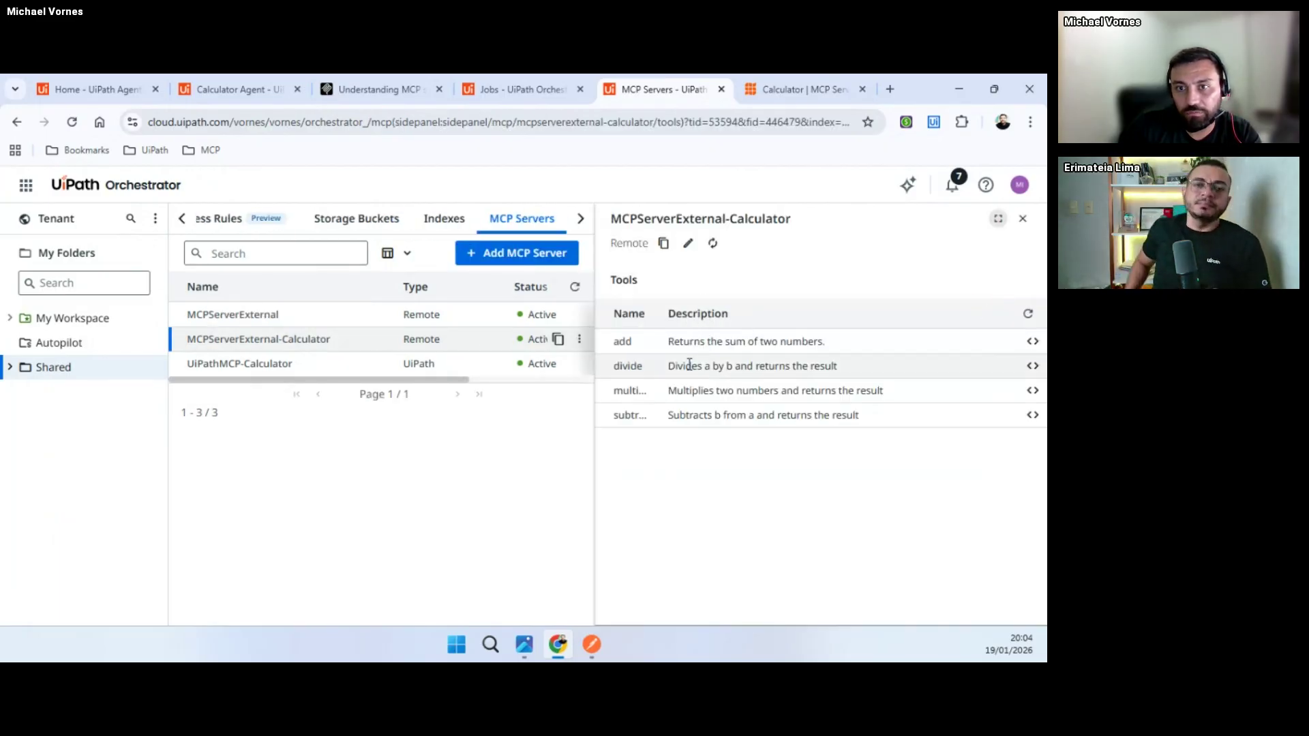
pyautogui.moveTo(909, 421); pyautogui.dragTo(617, 338)
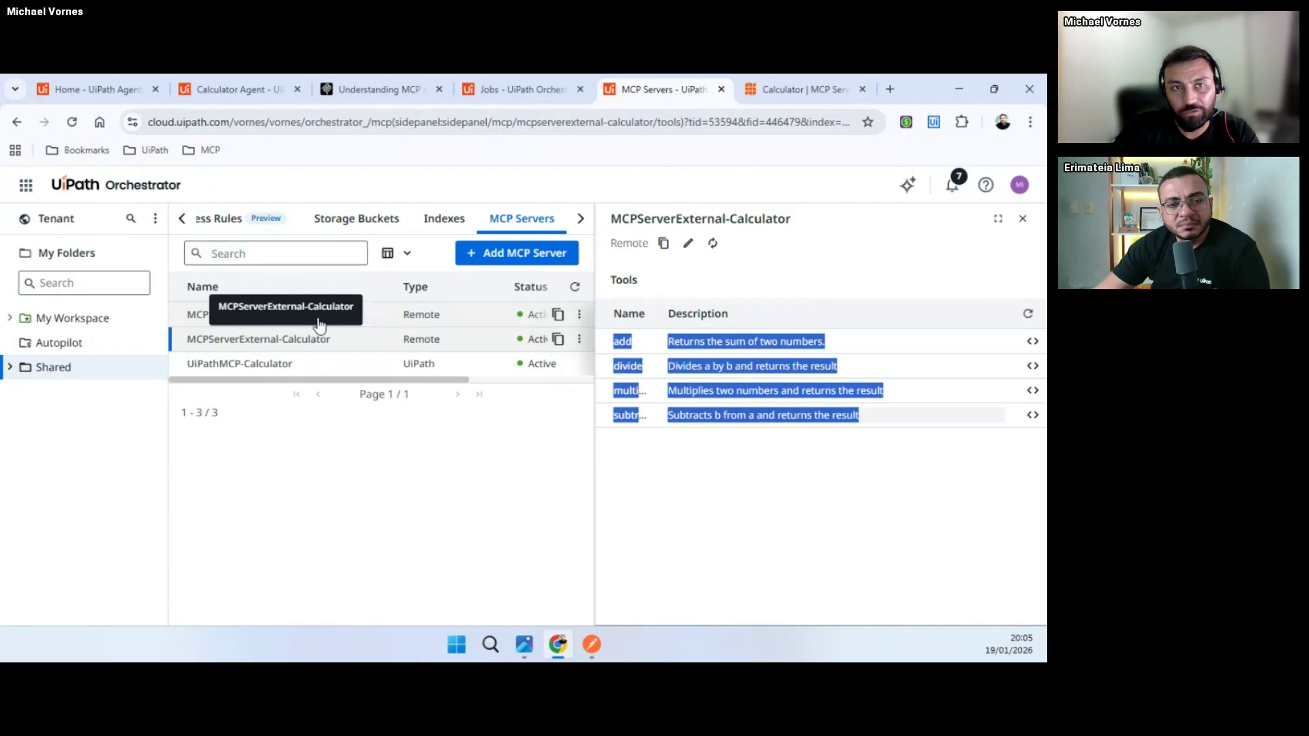
# Step: Go to the Calculator Agent in UiPath Studio and remove the Addition tool from its Tools section
pyautogui.click(137, 92)
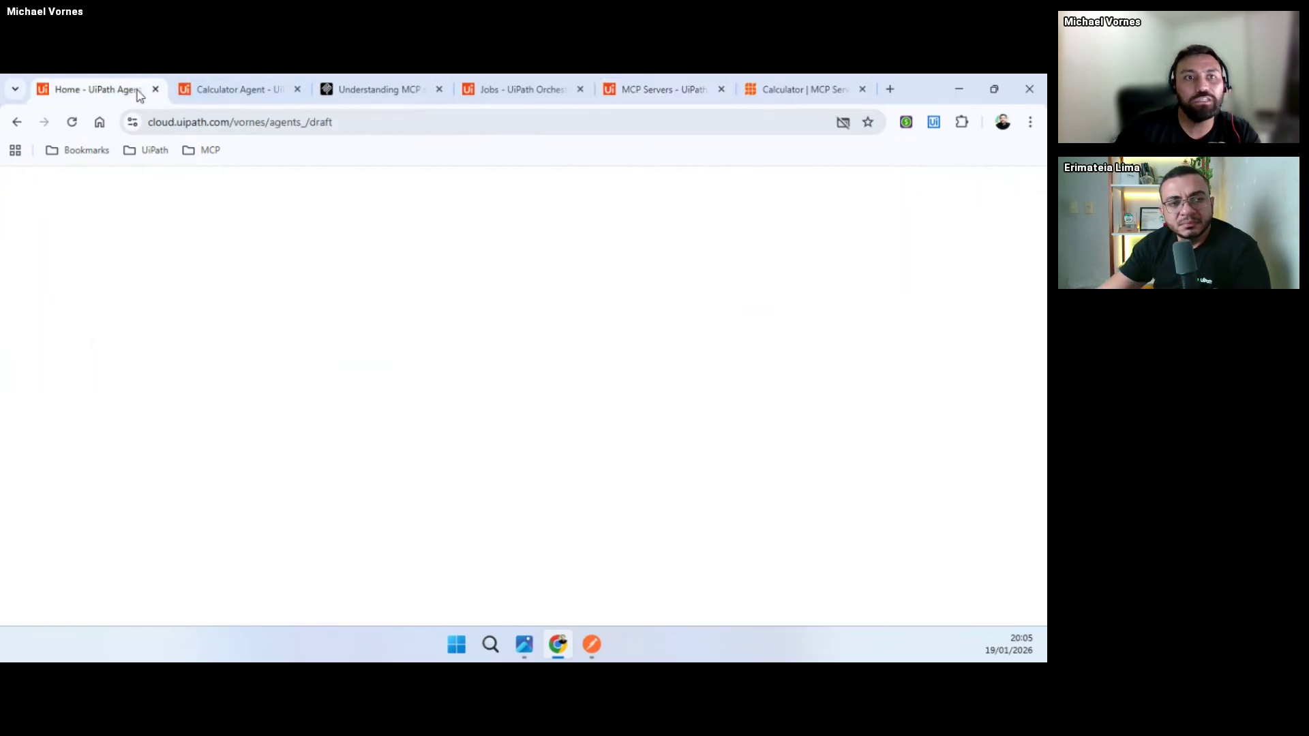
pyautogui.click(258, 90)
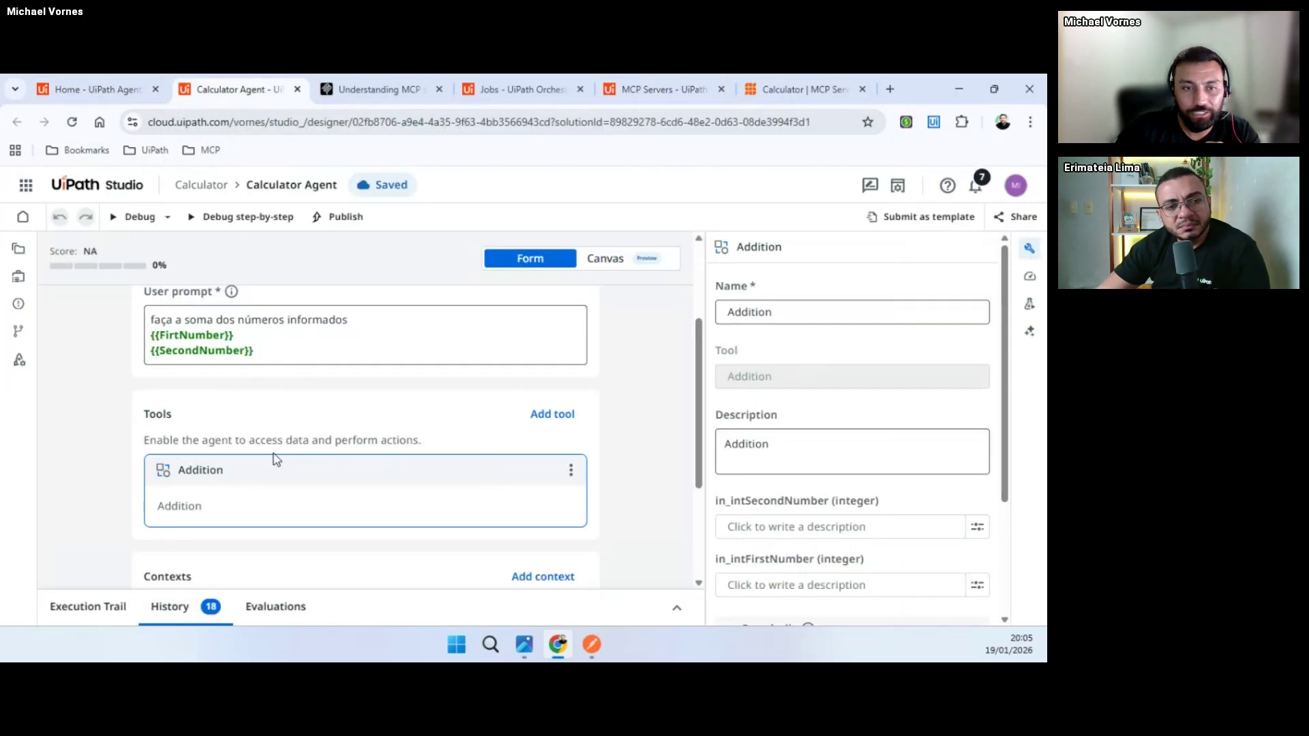
pyautogui.scroll(-3, 273, 453)
pyautogui.scroll(2, 453, 444)
pyautogui.click(570, 443)
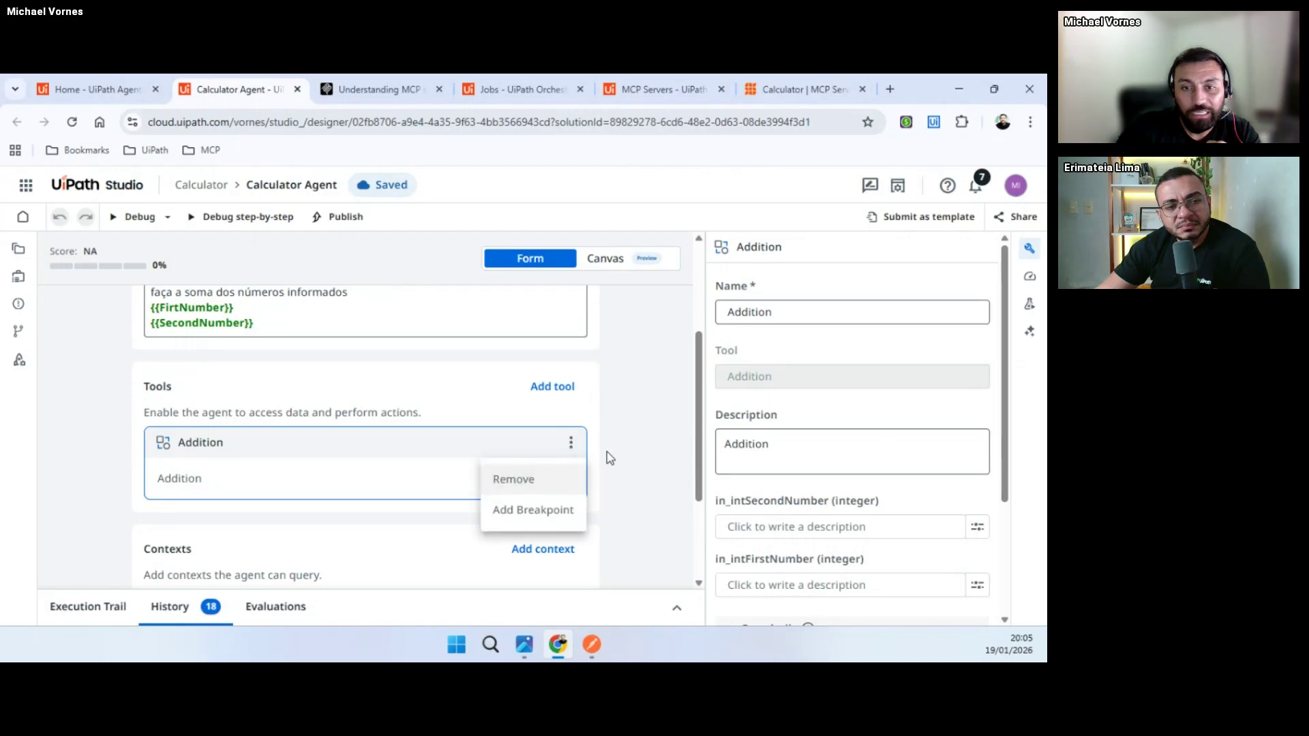
pyautogui.click(563, 485)
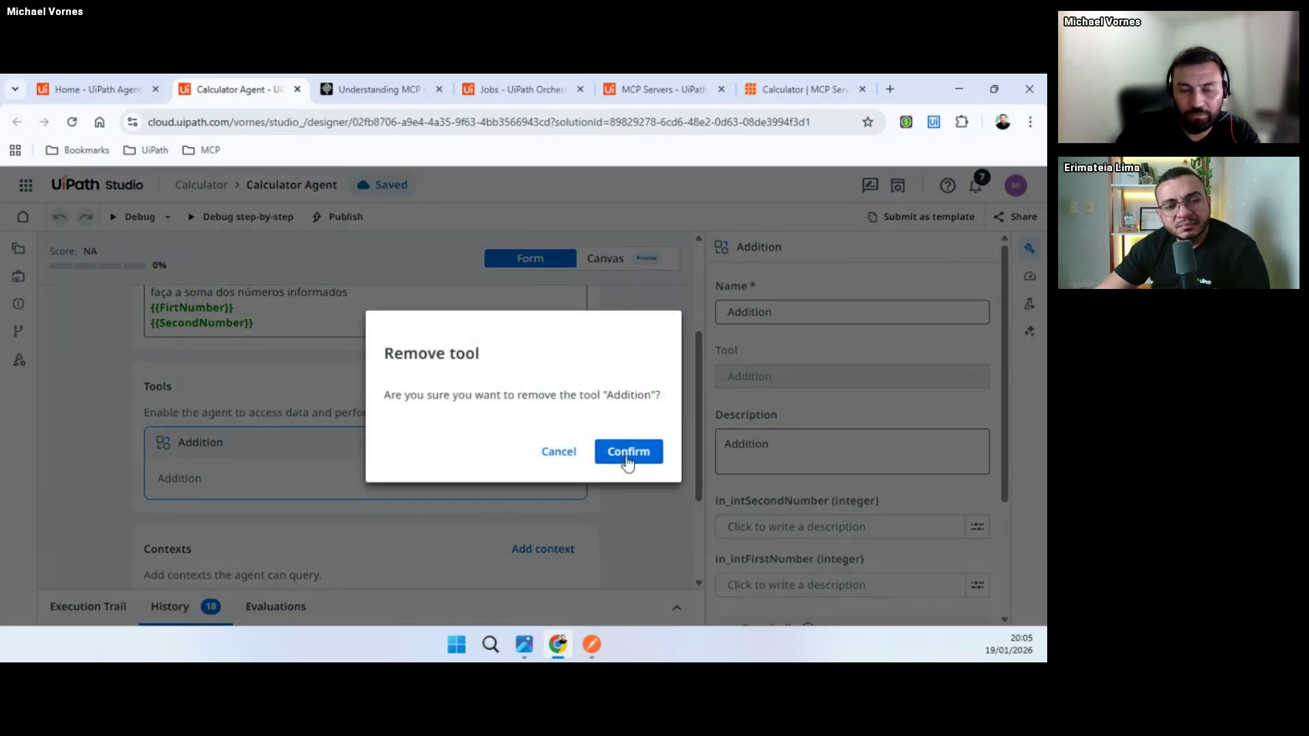
pyautogui.click(627, 452)
# Step: Add the shared MCP server MCPServerExternal-Calculator as a tool of the Calculator Agent
pyautogui.click(549, 387)
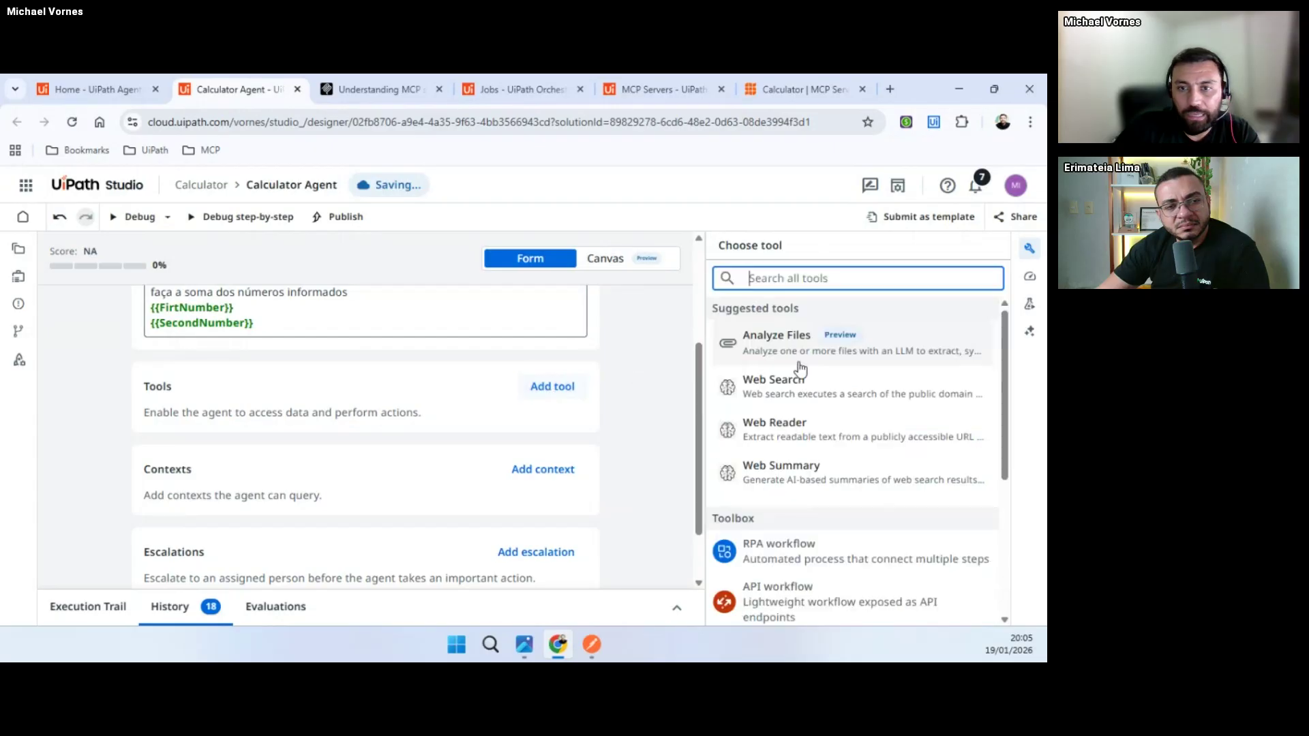
pyautogui.scroll(-3, 839, 525)
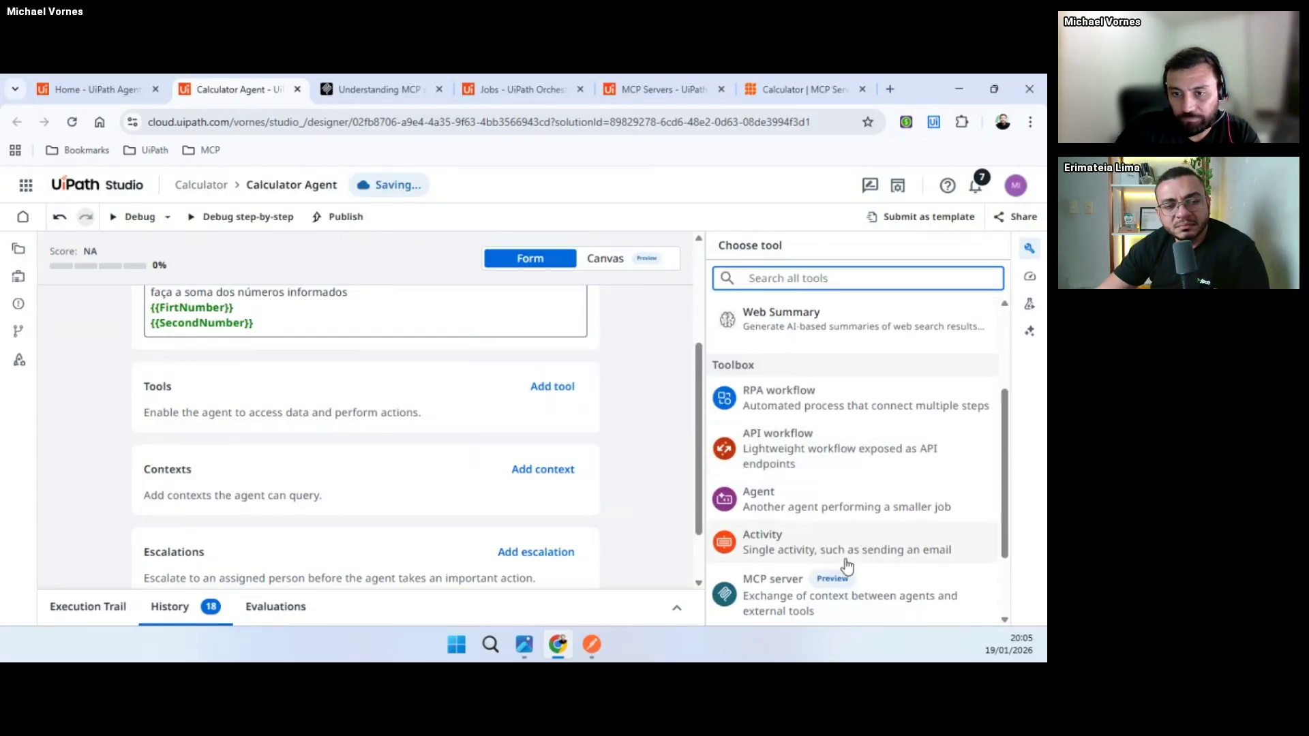
pyautogui.scroll(-1, 852, 552)
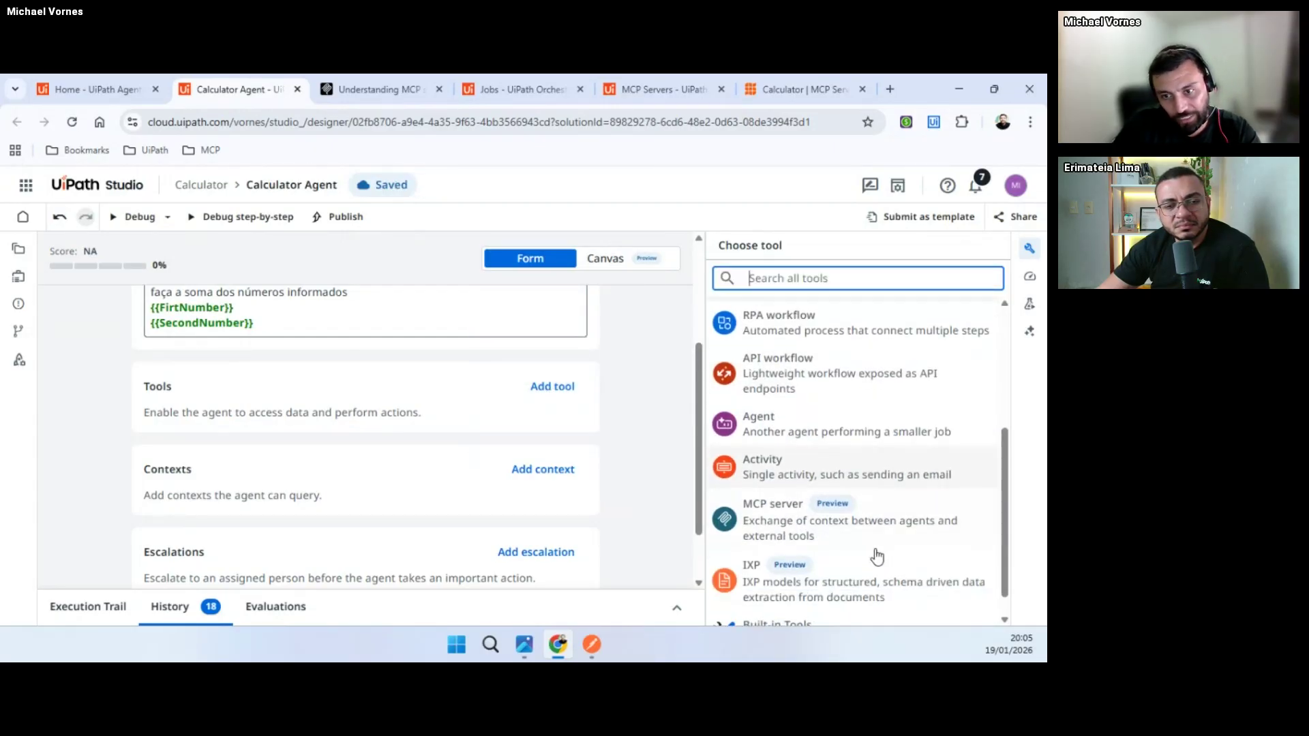
pyautogui.click(894, 521)
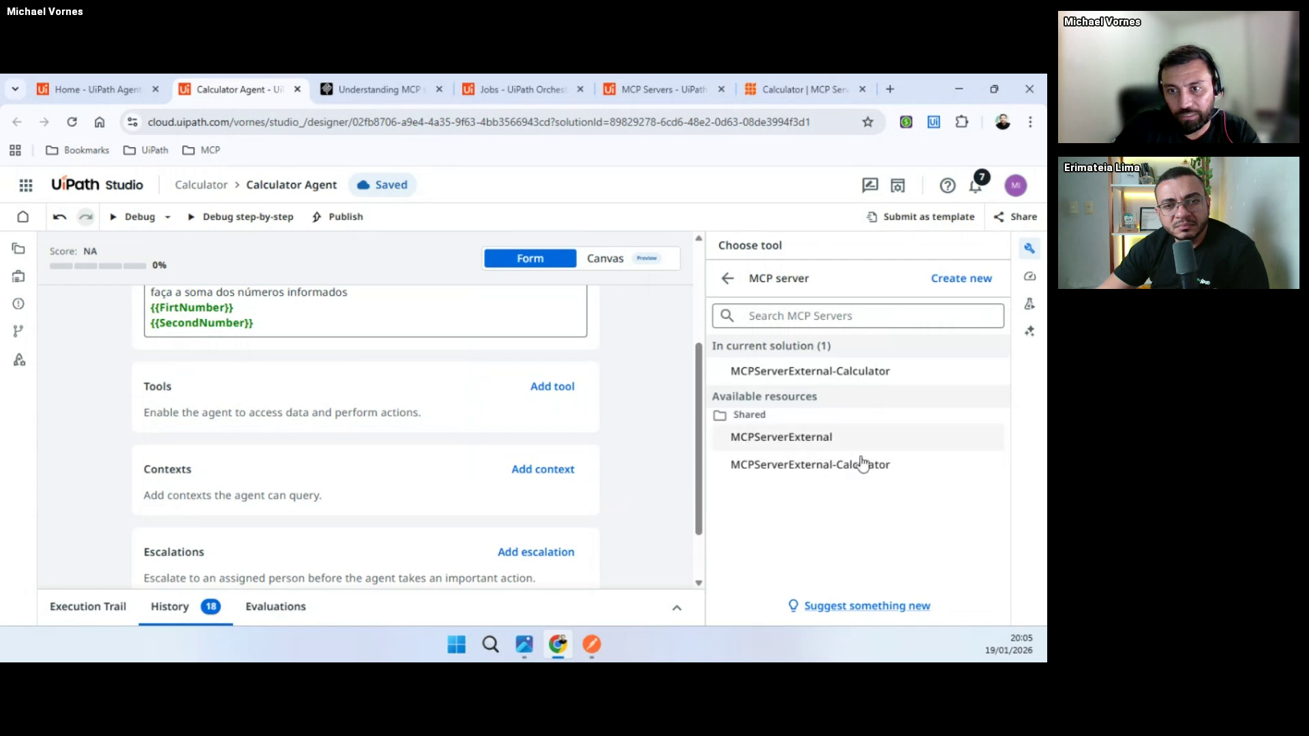
pyautogui.click(860, 469)
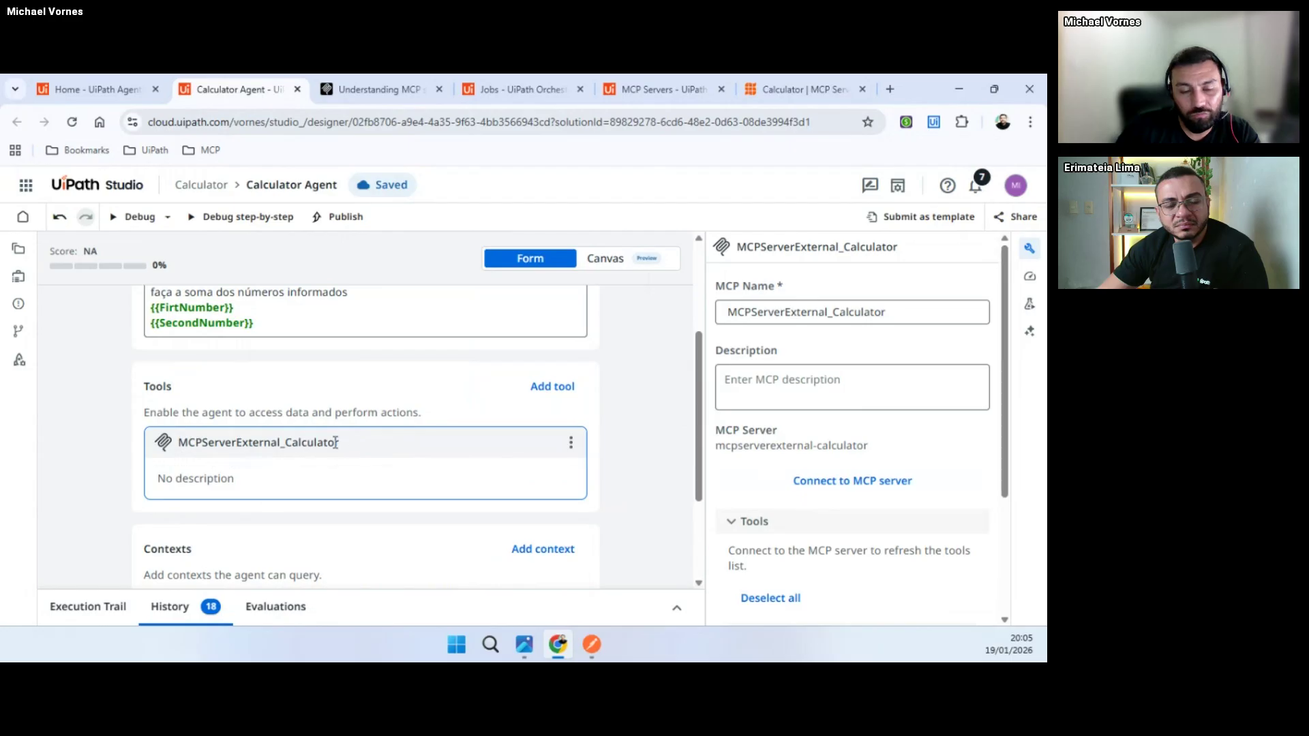
# Step: In the user prompt, replace the word "soma" with "multiplicação"
pyautogui.scroll(1, 406, 461)
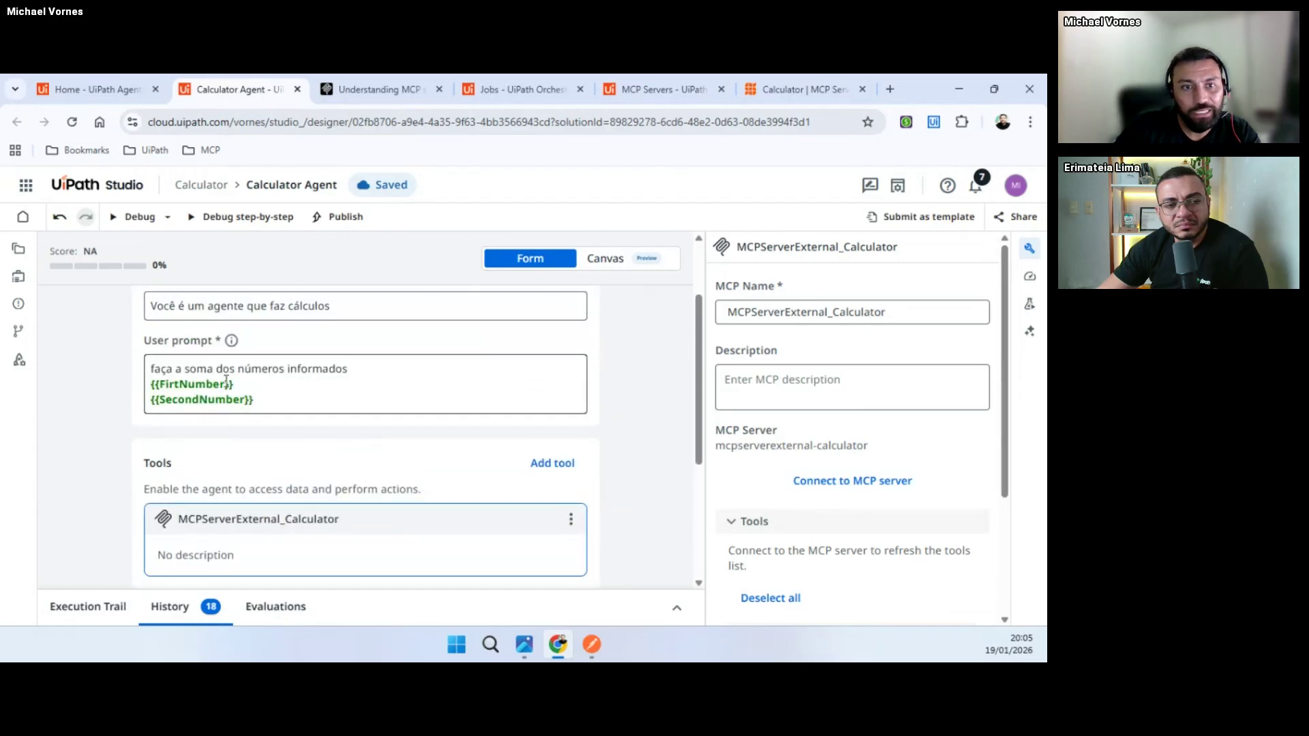
pyautogui.click(253, 370)
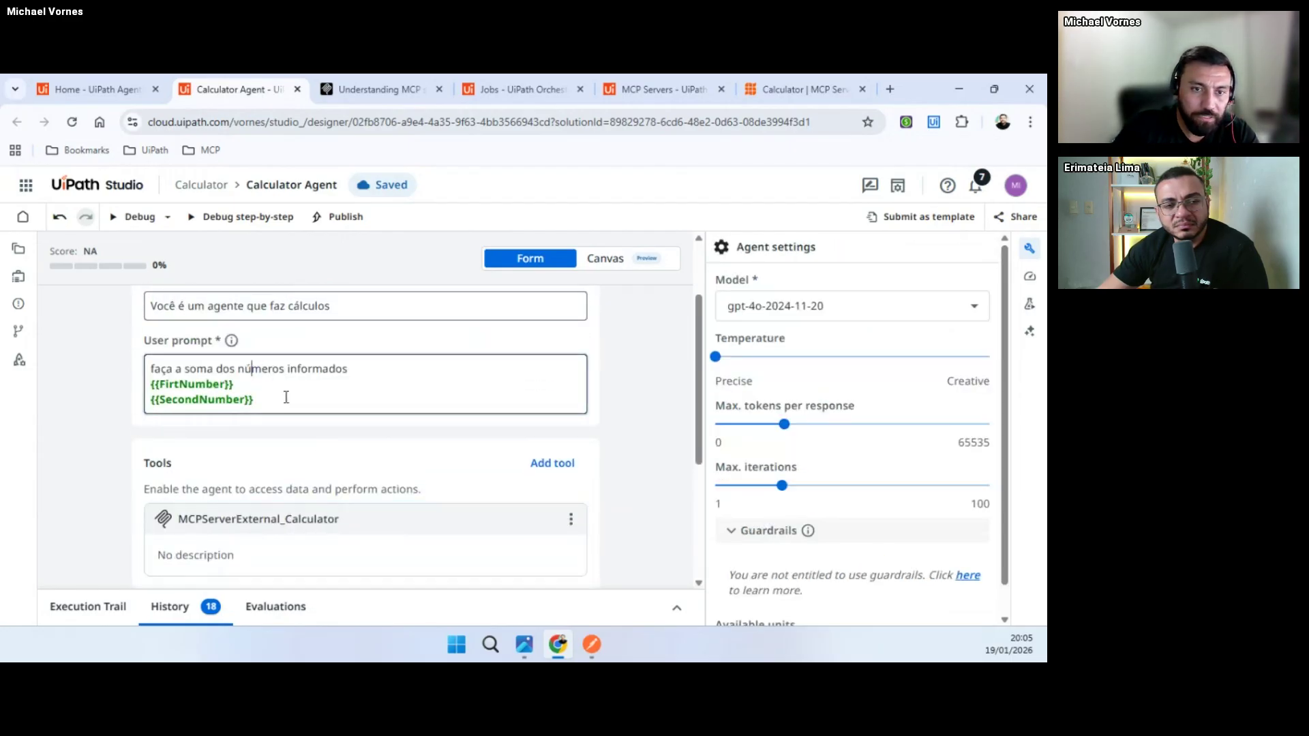
pyautogui.moveTo(216, 371); pyautogui.dragTo(202, 372)
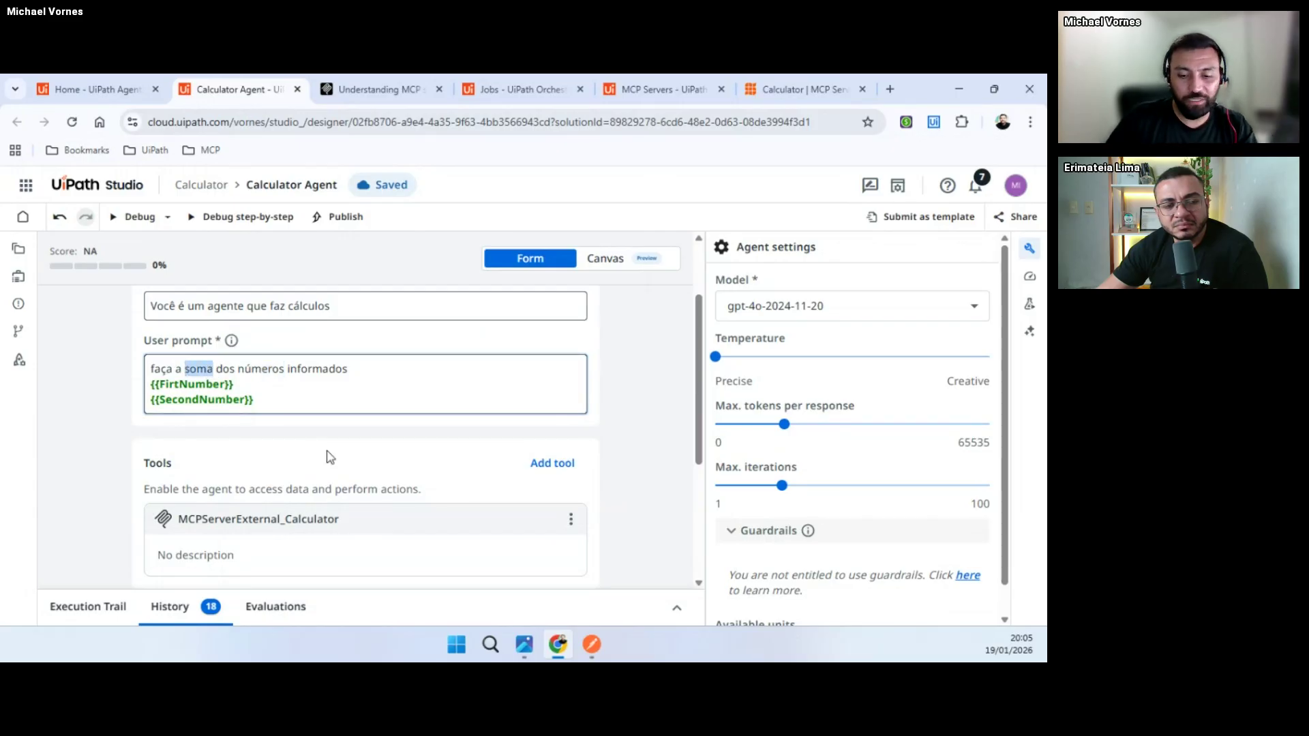
pyautogui.write('mult')
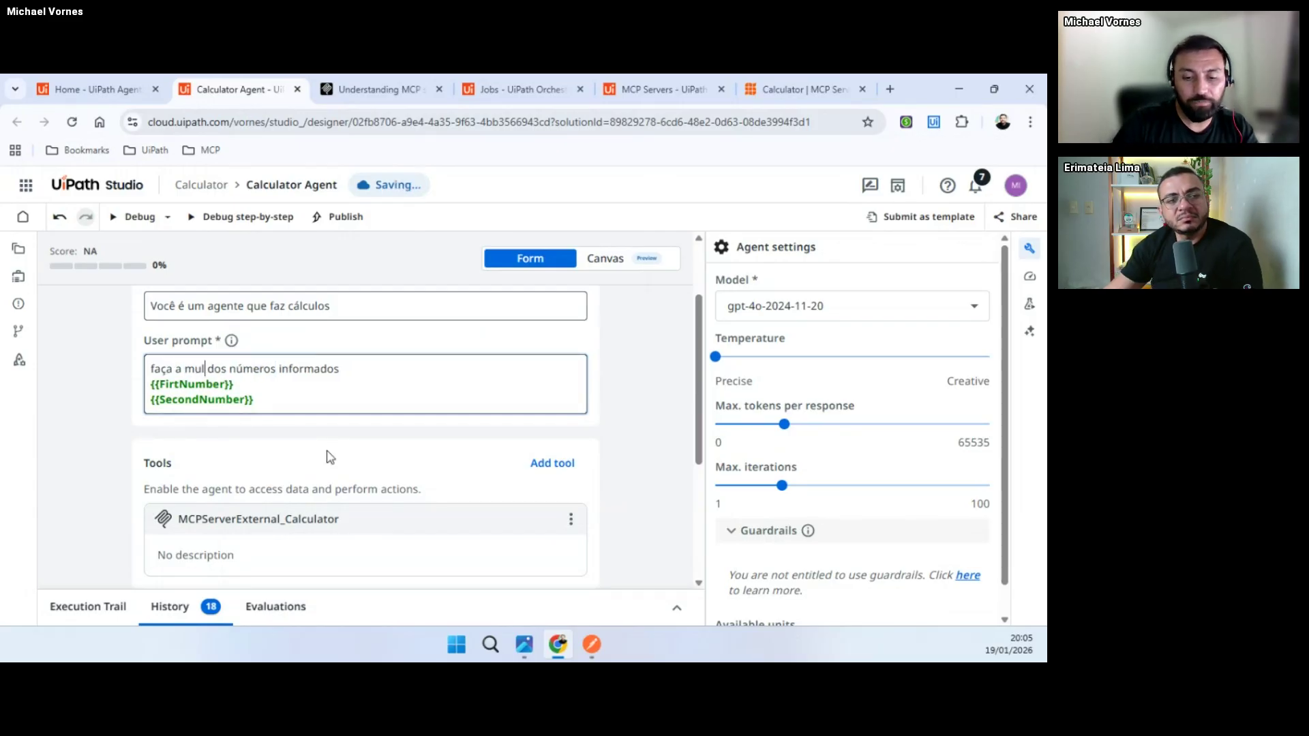
pyautogui.write('i')
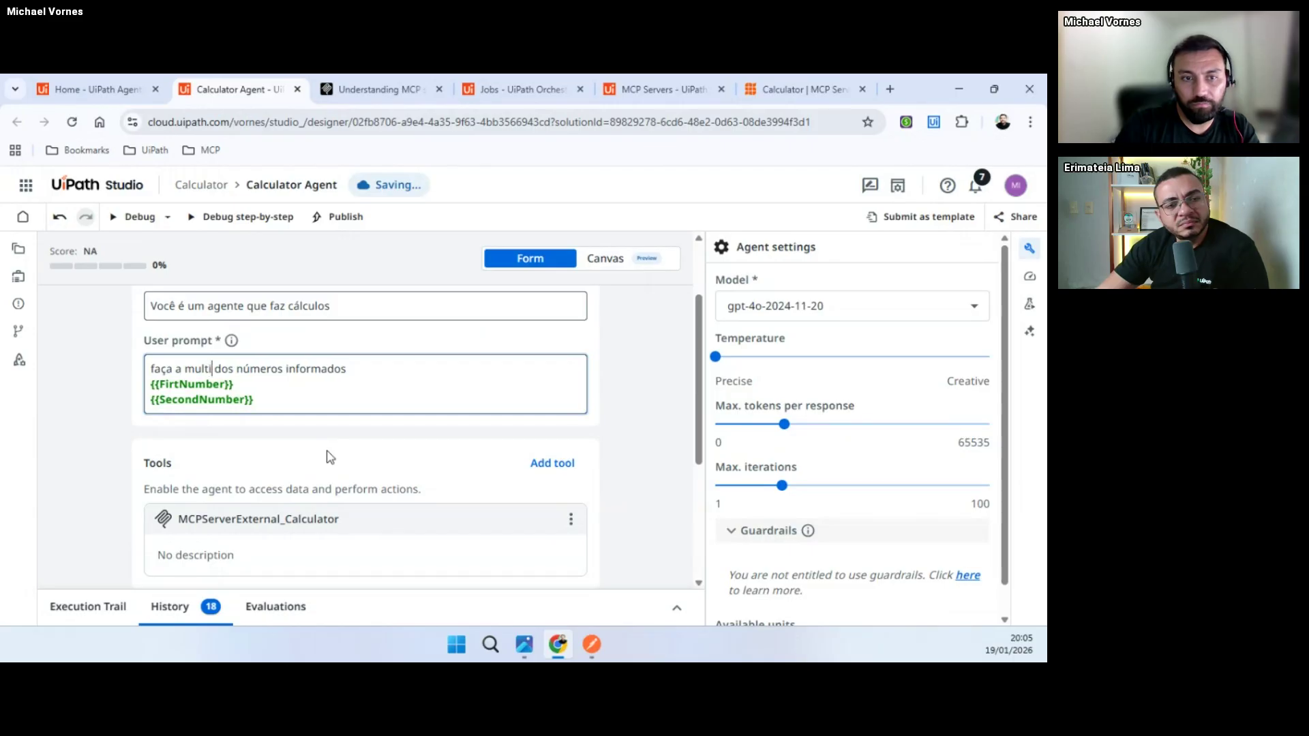
pyautogui.write('plicação')
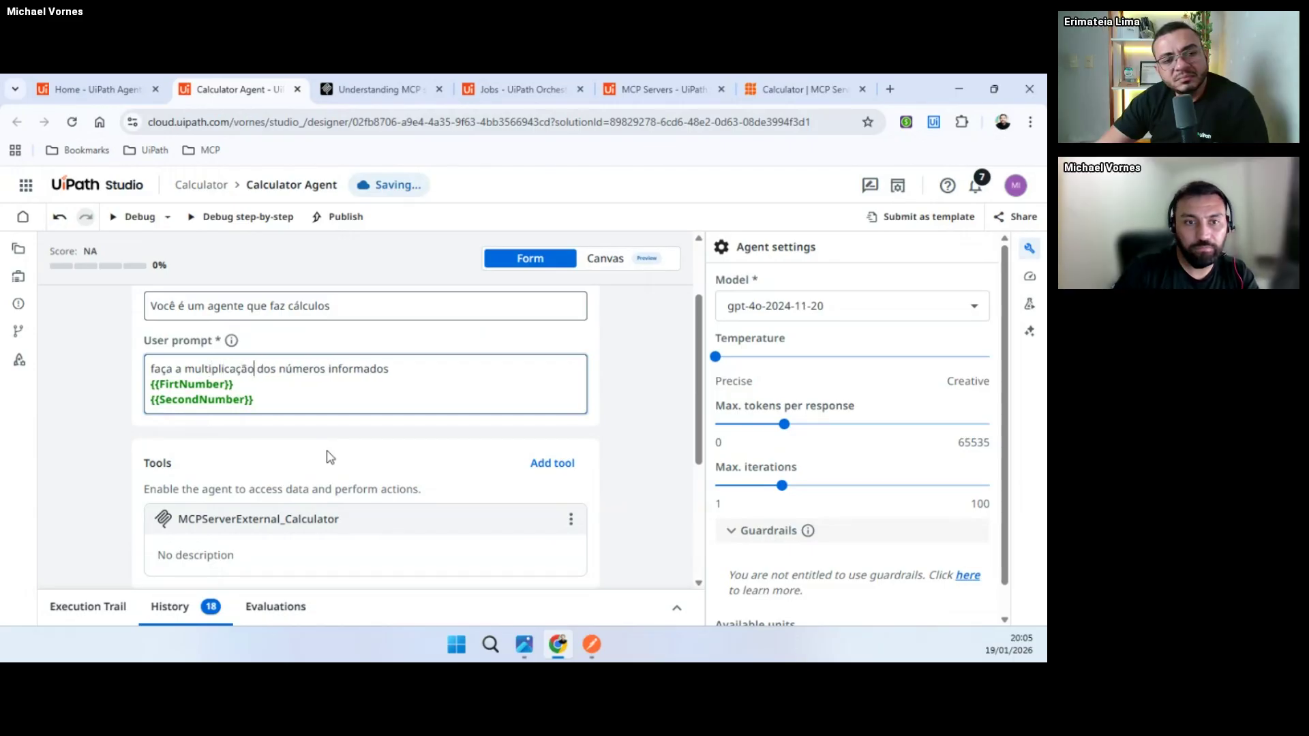
pyautogui.scroll(-2, 438, 453)
pyautogui.scroll(2, 439, 409)
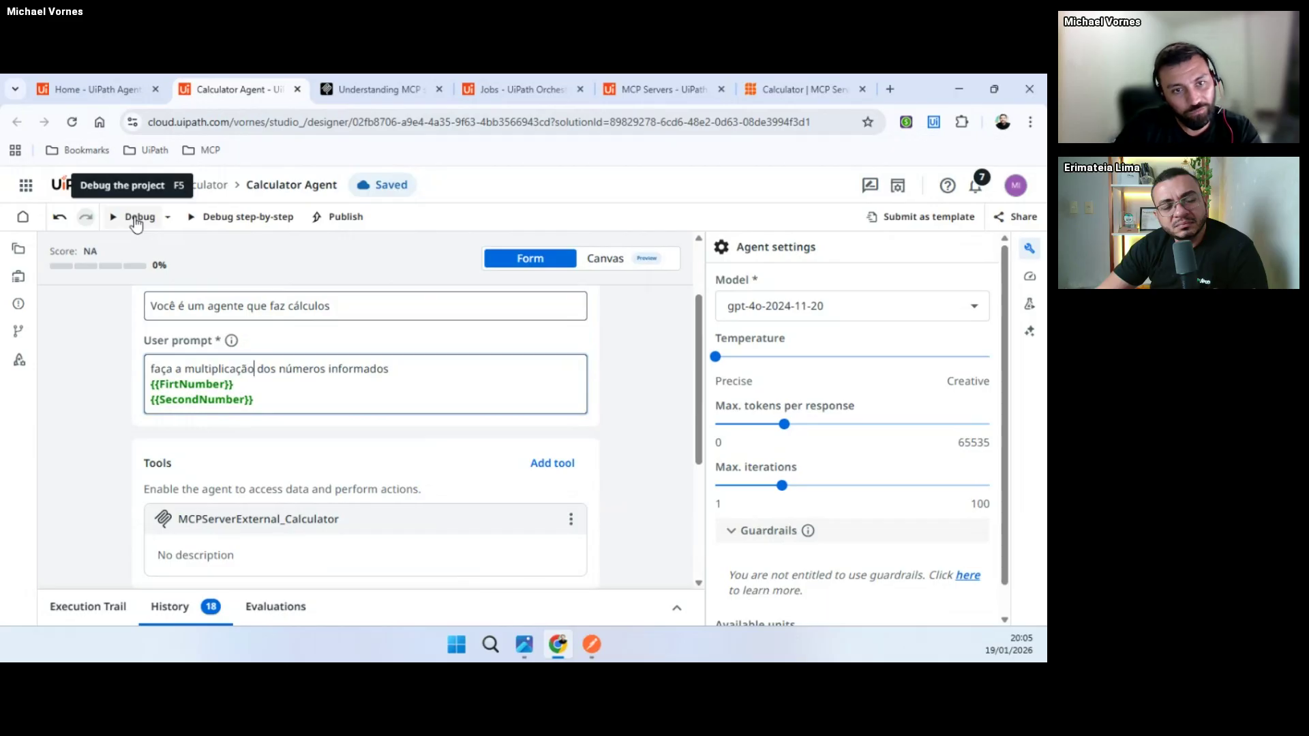
# Step: Start a debug run of the agent with the SecondNumber argument set to 4
pyautogui.click(137, 219)
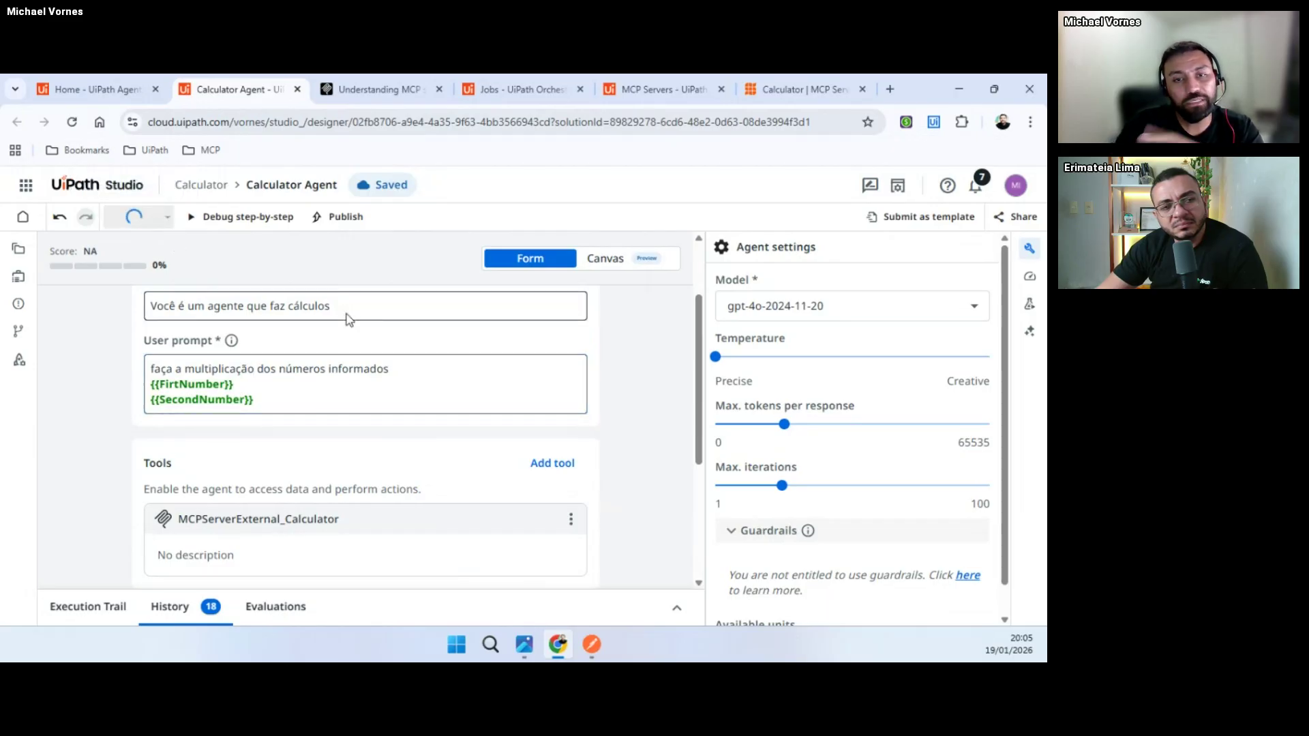
pyautogui.click(105, 411)
pyautogui.scroll(-1, 105, 416)
pyautogui.click(108, 441)
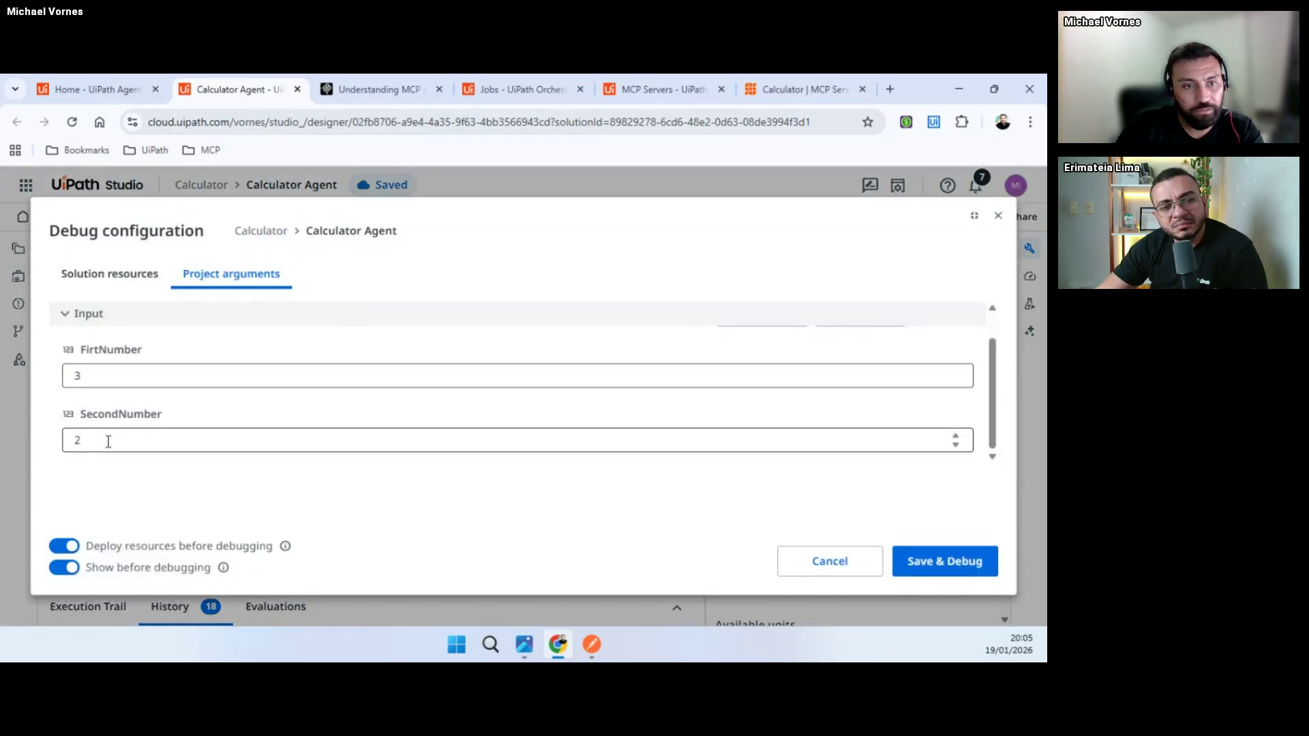
pyautogui.doubleClick(108, 442)
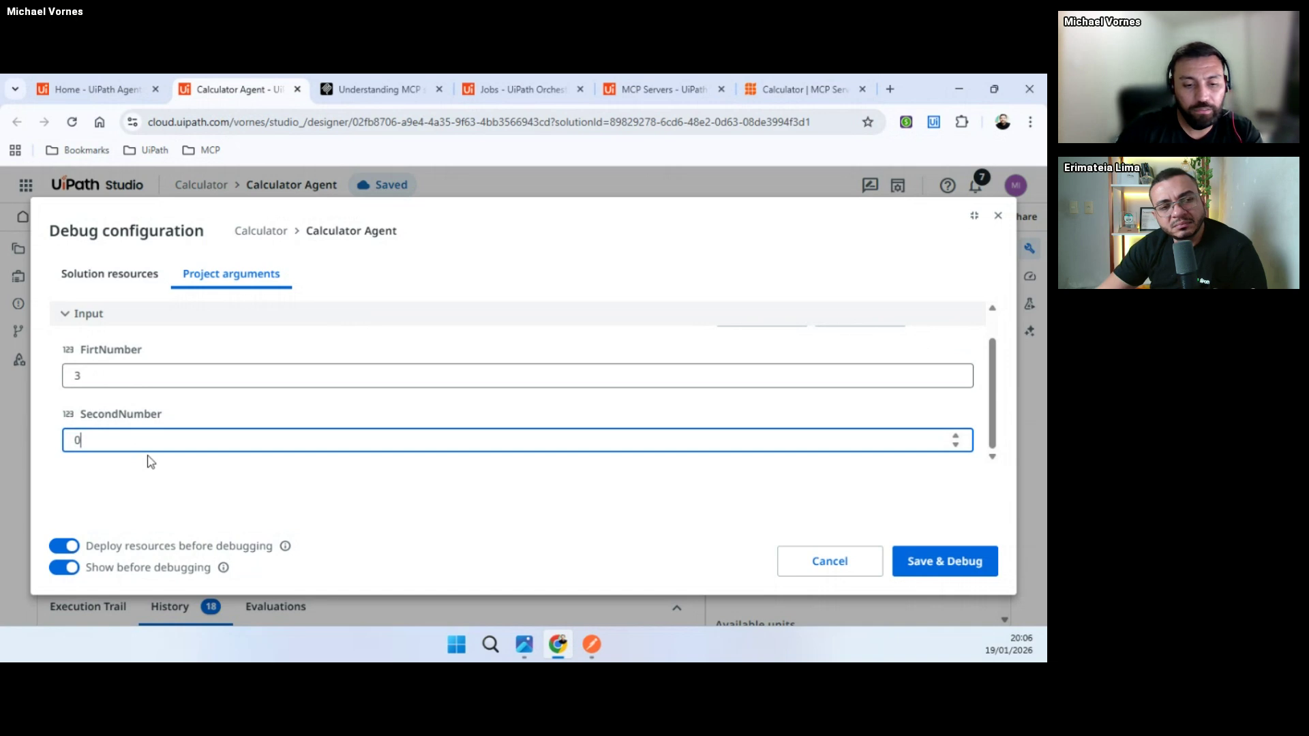
pyautogui.press('BackSpace')
pyautogui.write('2')
pyautogui.press('BackSpace')
pyautogui.write('4')
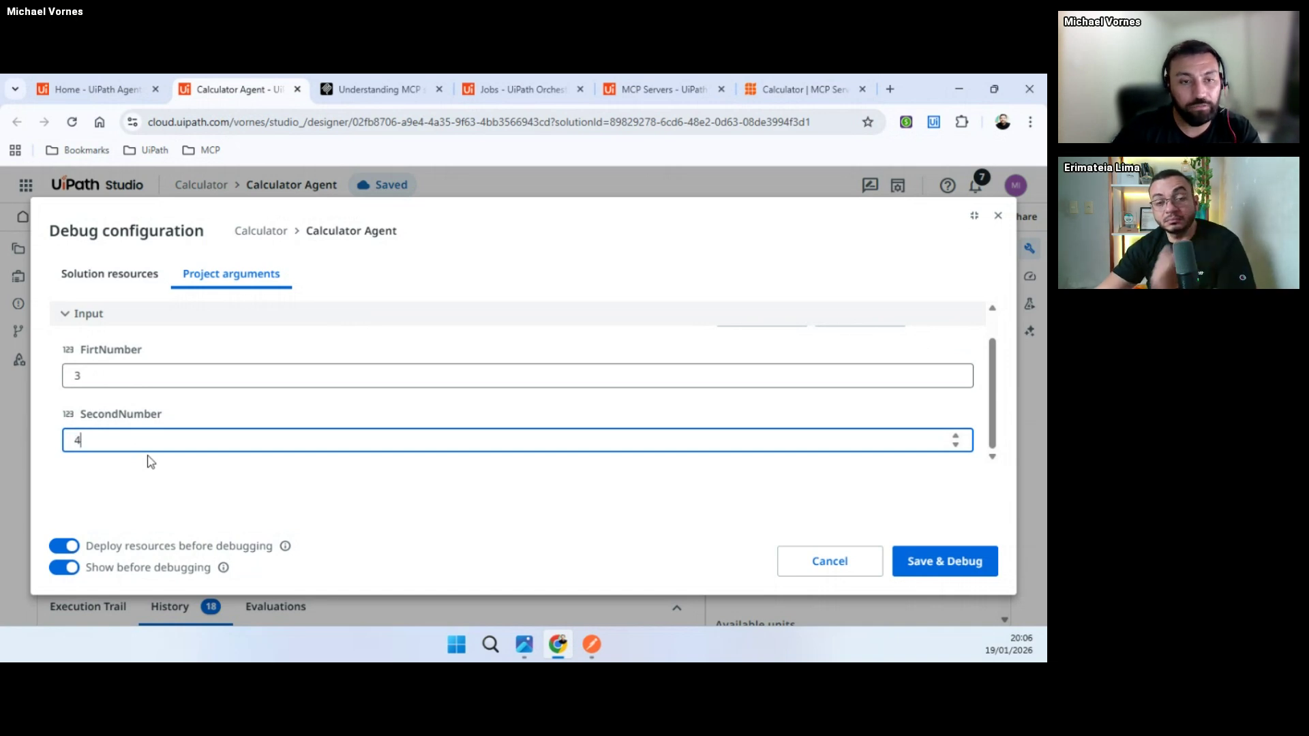
pyautogui.click(947, 566)
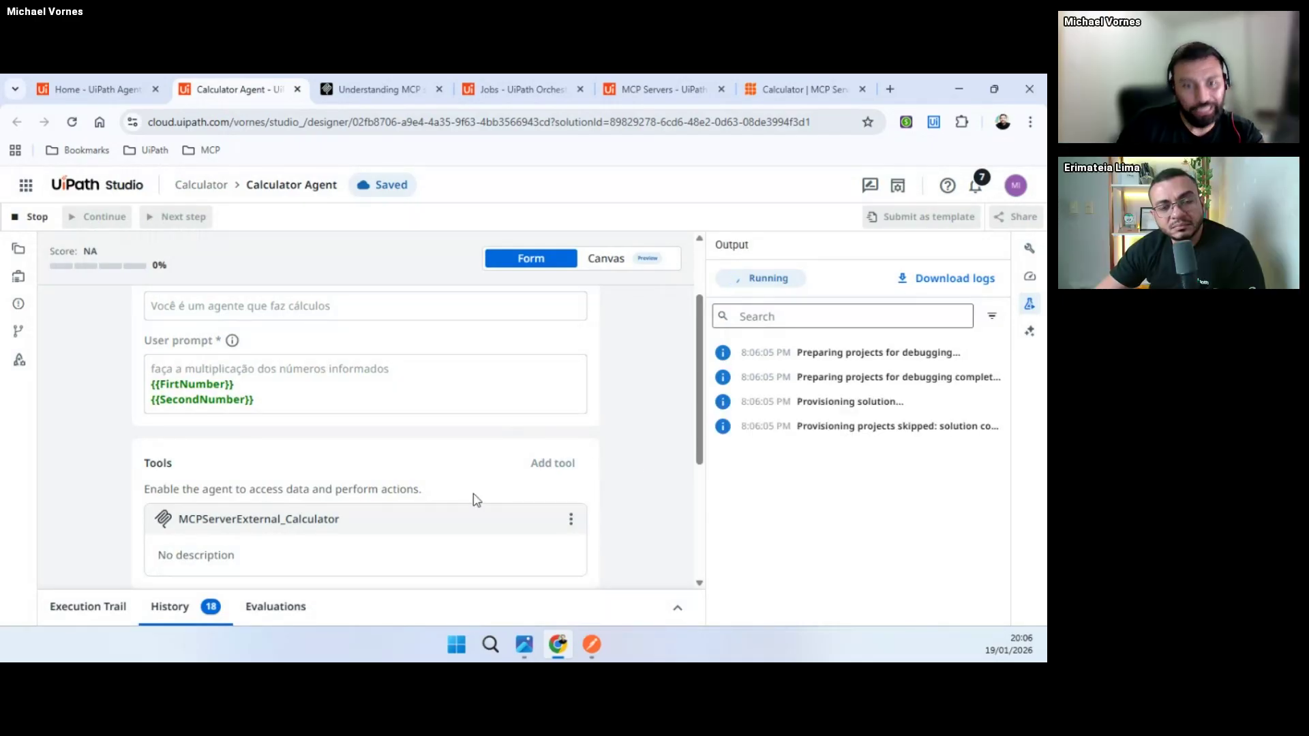
# Step: Follow the new debug run's trace in the history, inspecting the MCP server start and highlighting the MCP tool call's output
pyautogui.scroll(-1, 420, 533)
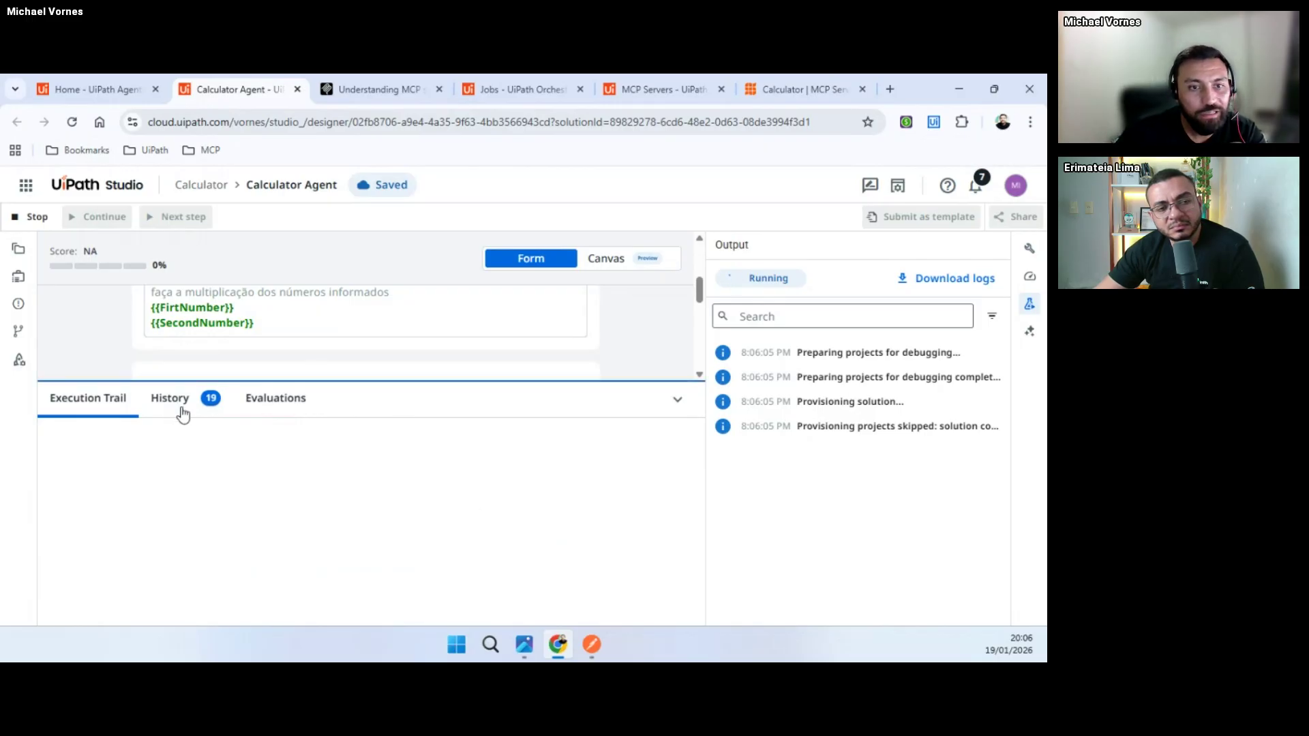
pyautogui.click(195, 424)
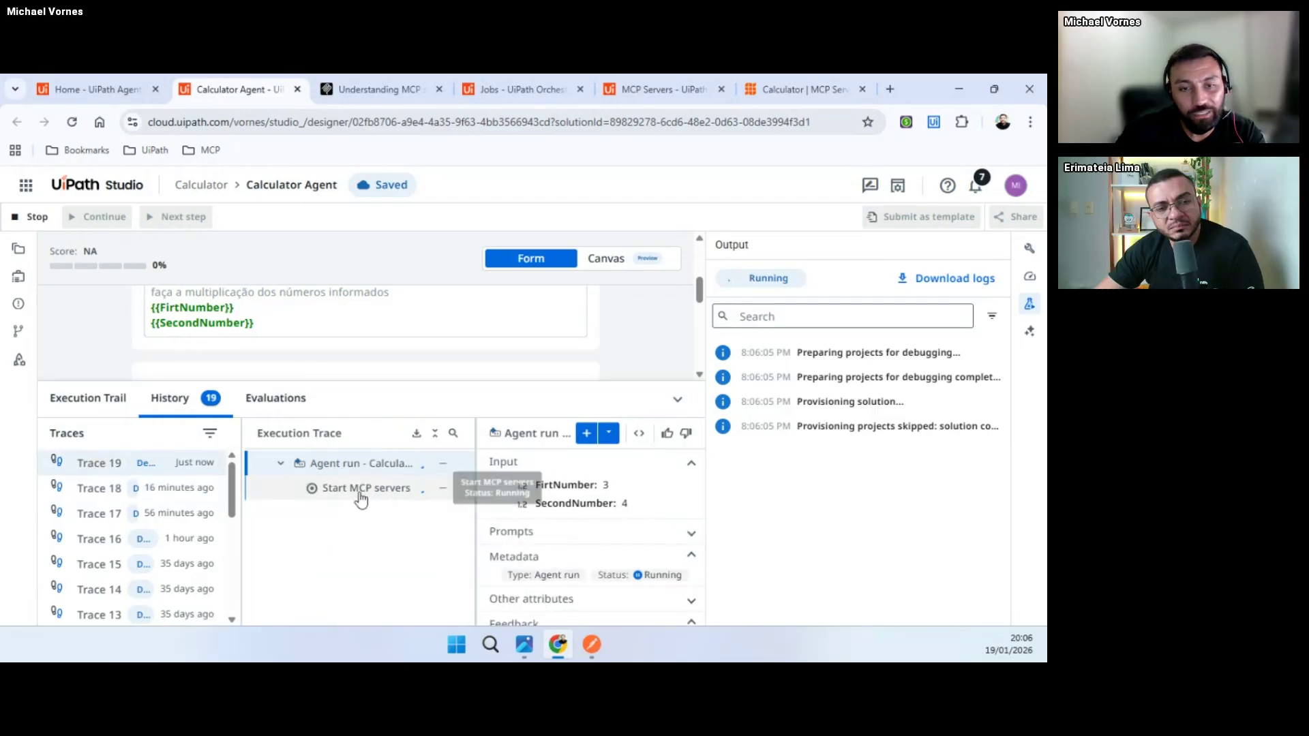
pyautogui.click(367, 489)
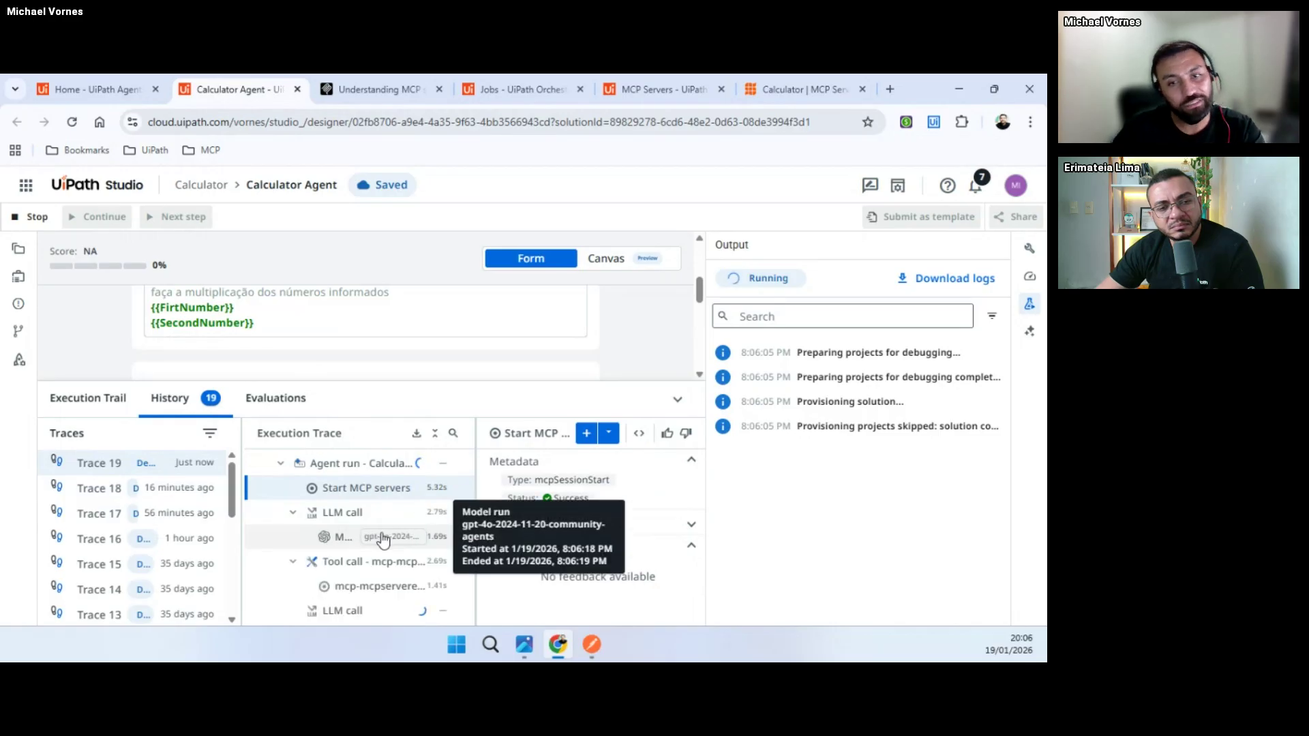
pyautogui.click(380, 586)
pyautogui.scroll(-1, 590, 545)
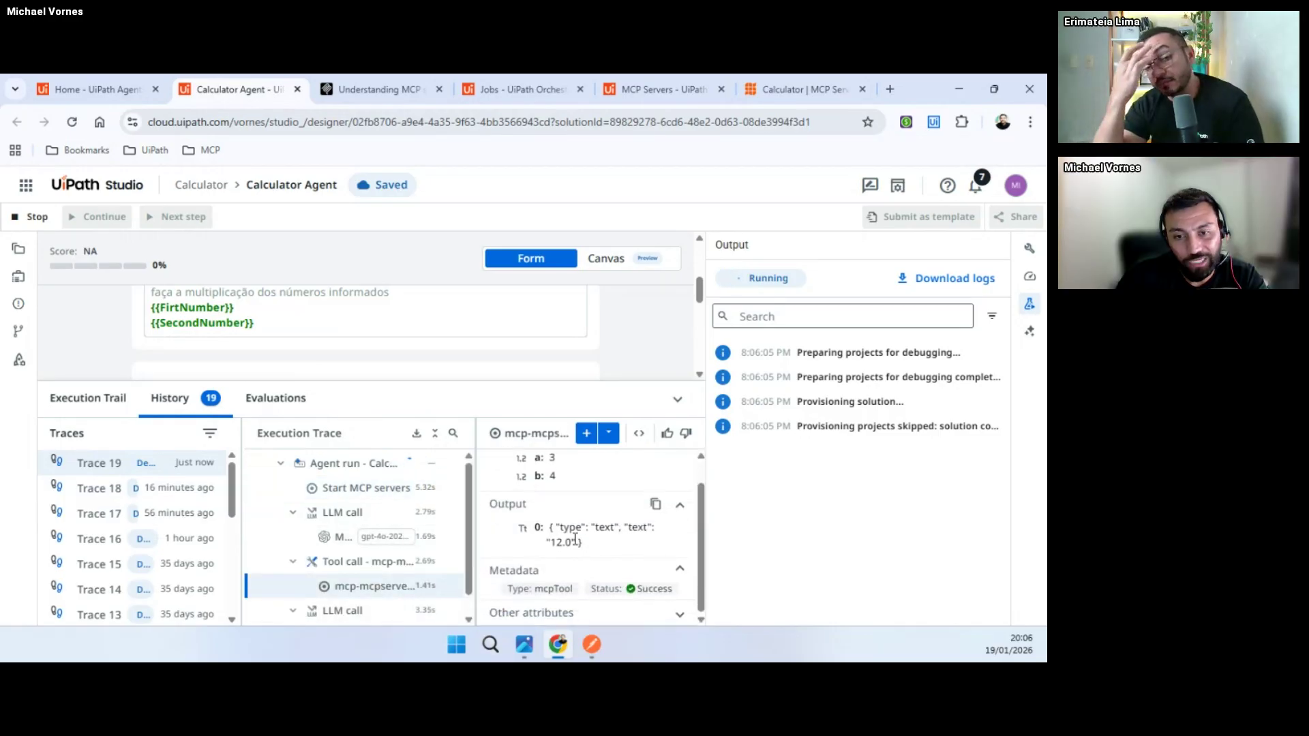
pyautogui.moveTo(585, 544); pyautogui.dragTo(554, 527)
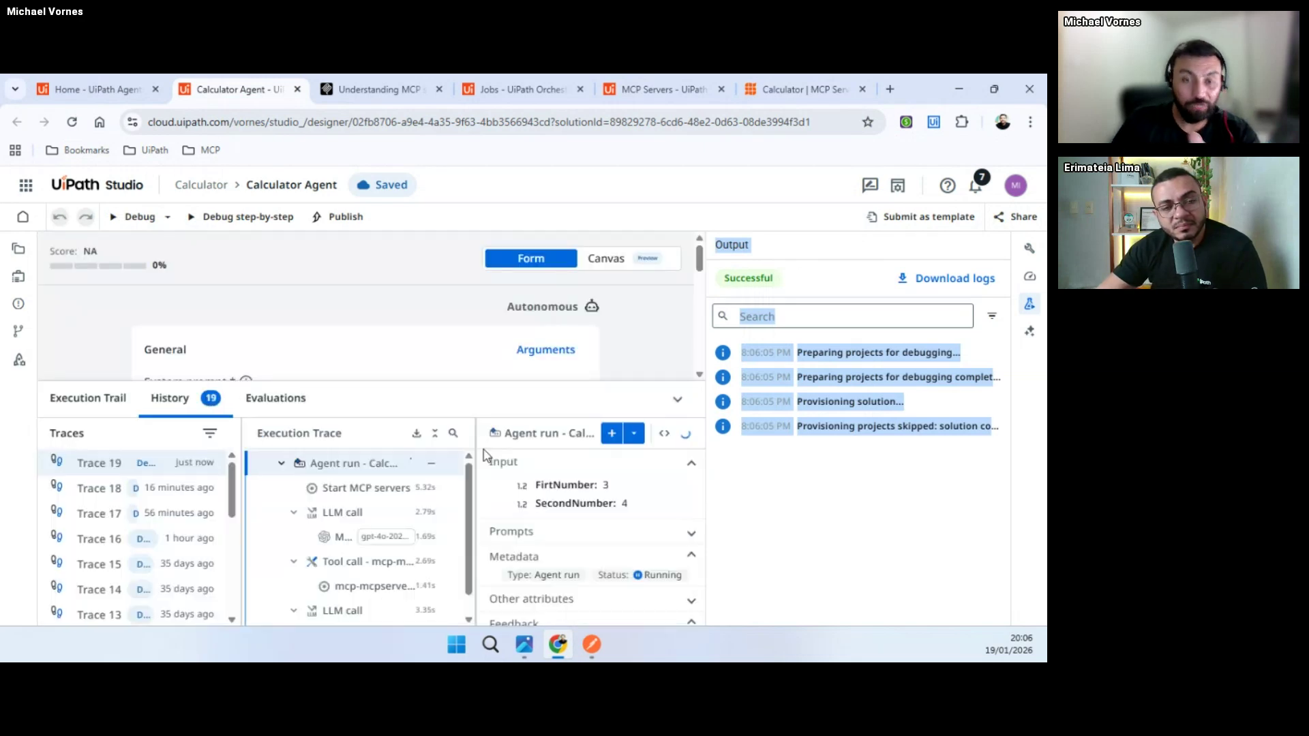
pyautogui.scroll(-1, 369, 538)
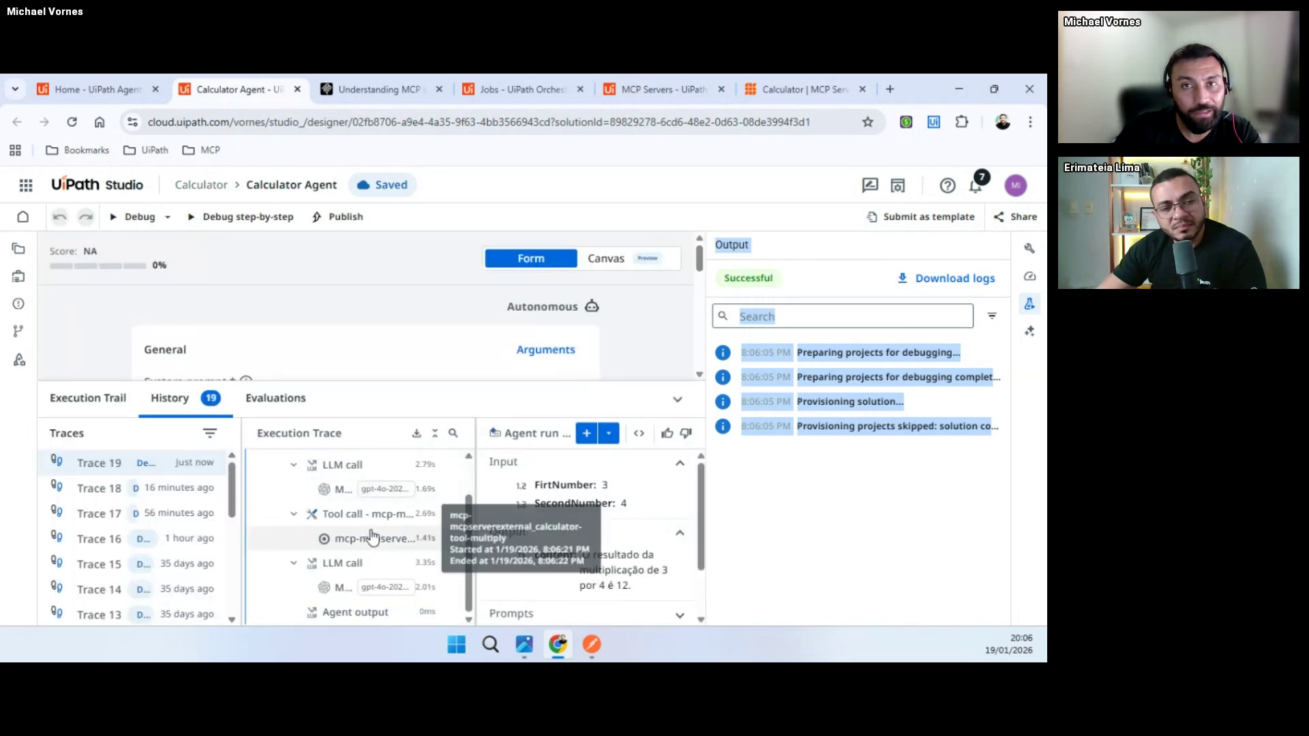
# Step: Switch to the Orchestrator jobs page and reload it to check for new jobs
pyautogui.click(506, 89)
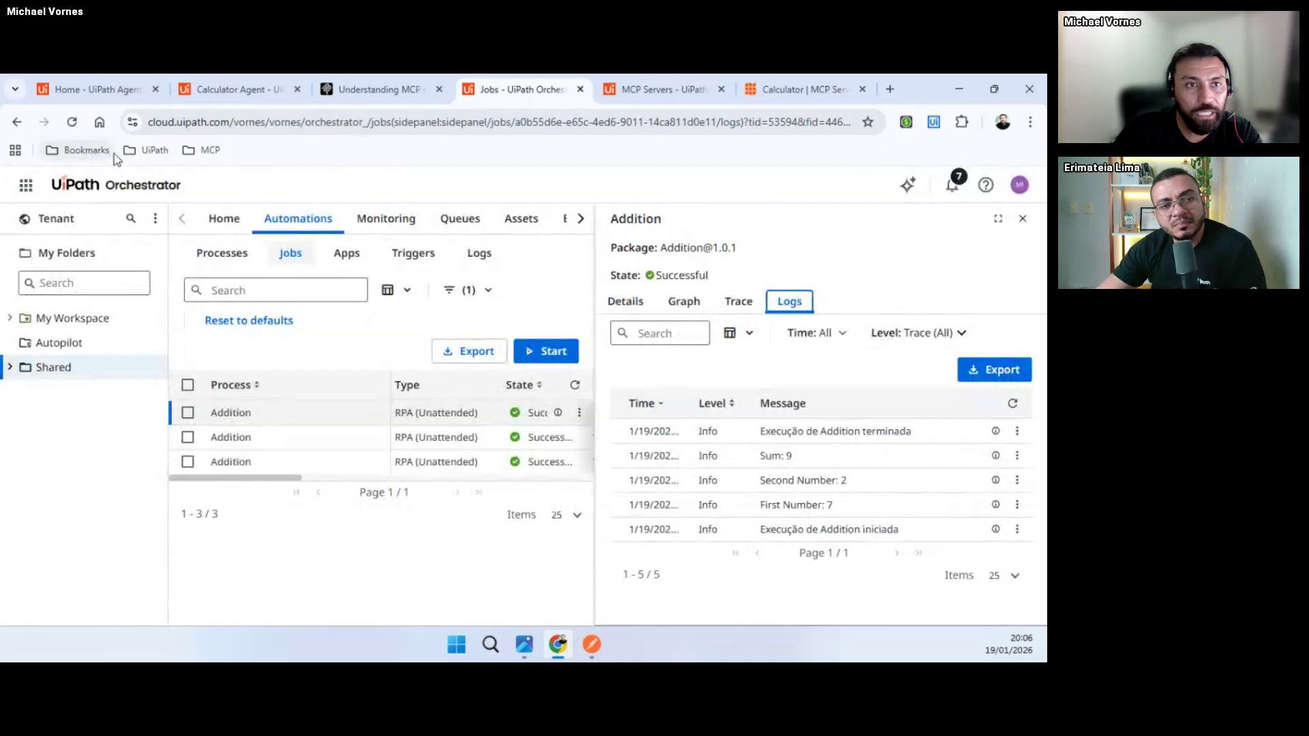
pyautogui.click(72, 122)
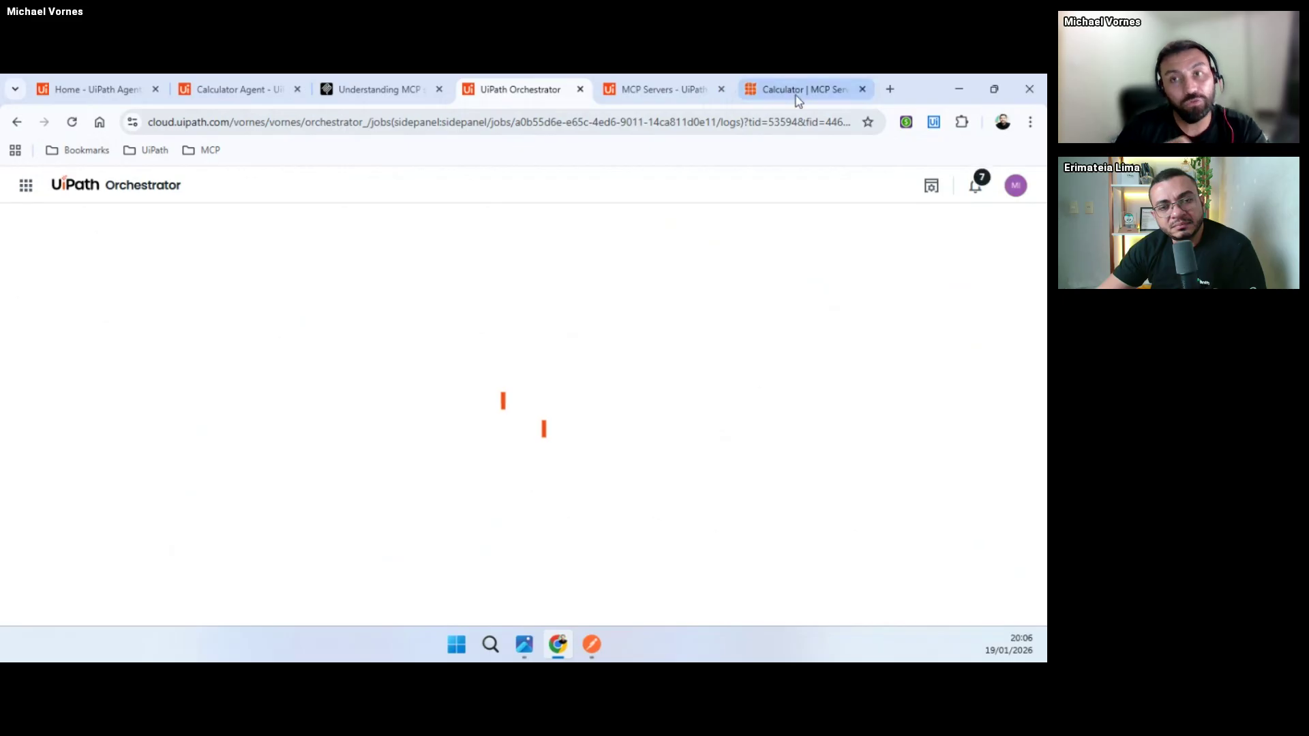
pyautogui.moveTo(798, 99)
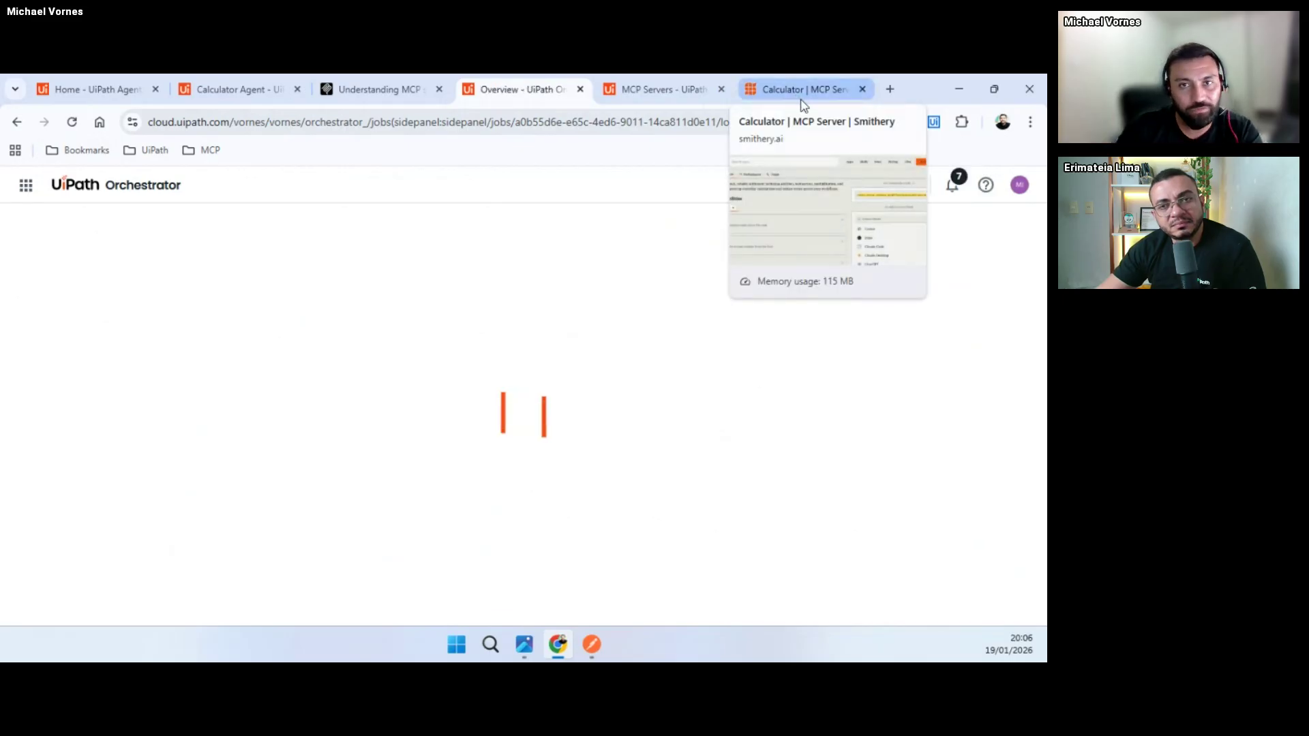
# Step: Return to the Calculator Agent in UiPath Studio and highlight the agent run's output content
pyautogui.click(247, 92)
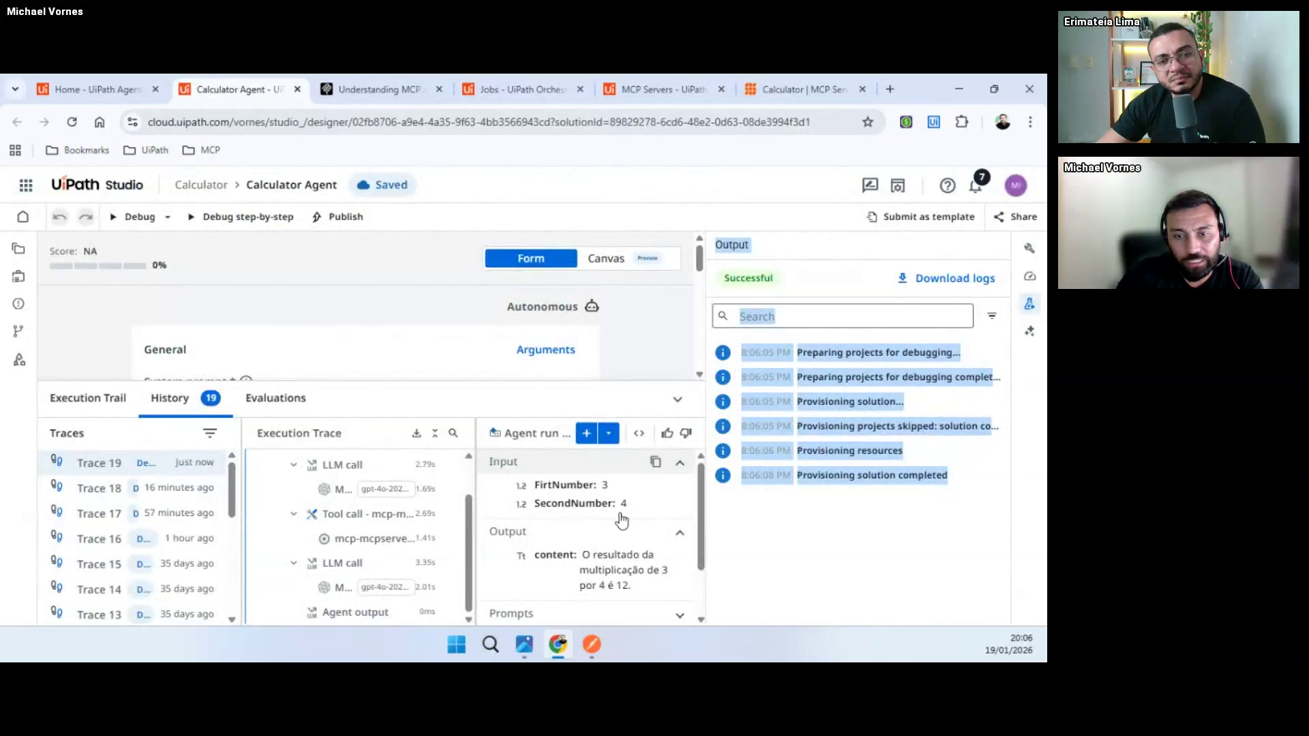
pyautogui.scroll(-1, 622, 521)
pyautogui.moveTo(633, 518); pyautogui.dragTo(591, 487)
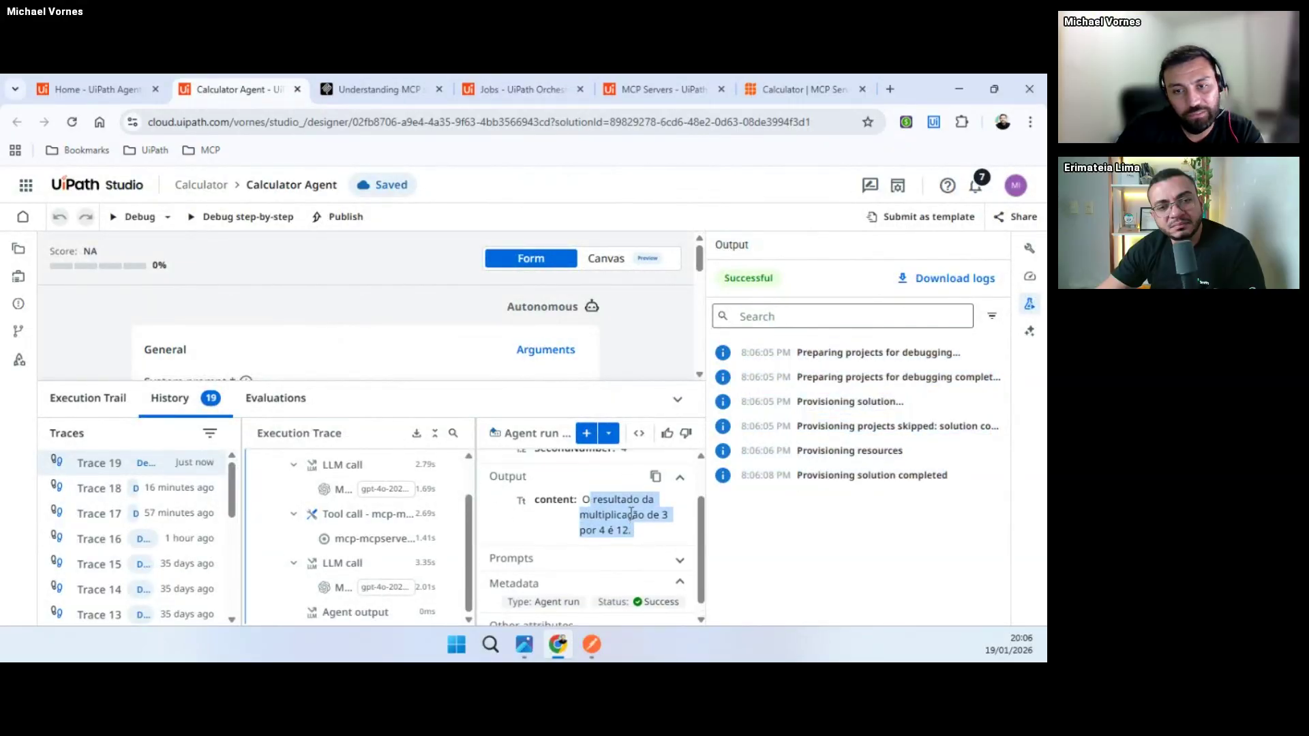
pyautogui.scroll(1, 592, 486)
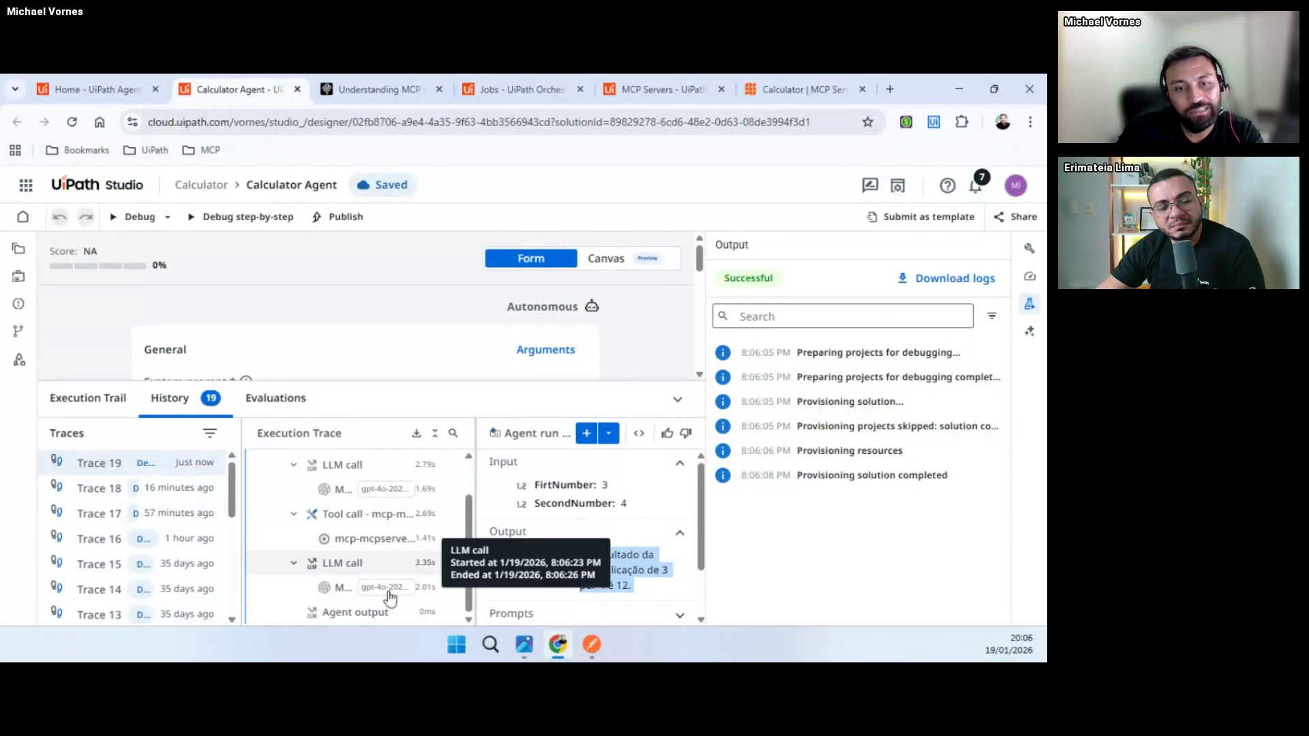
# Step: Examine the trace's MCP tool call, last model run and Agent output, highlighting the tool's and agent's output text
pyautogui.click(377, 539)
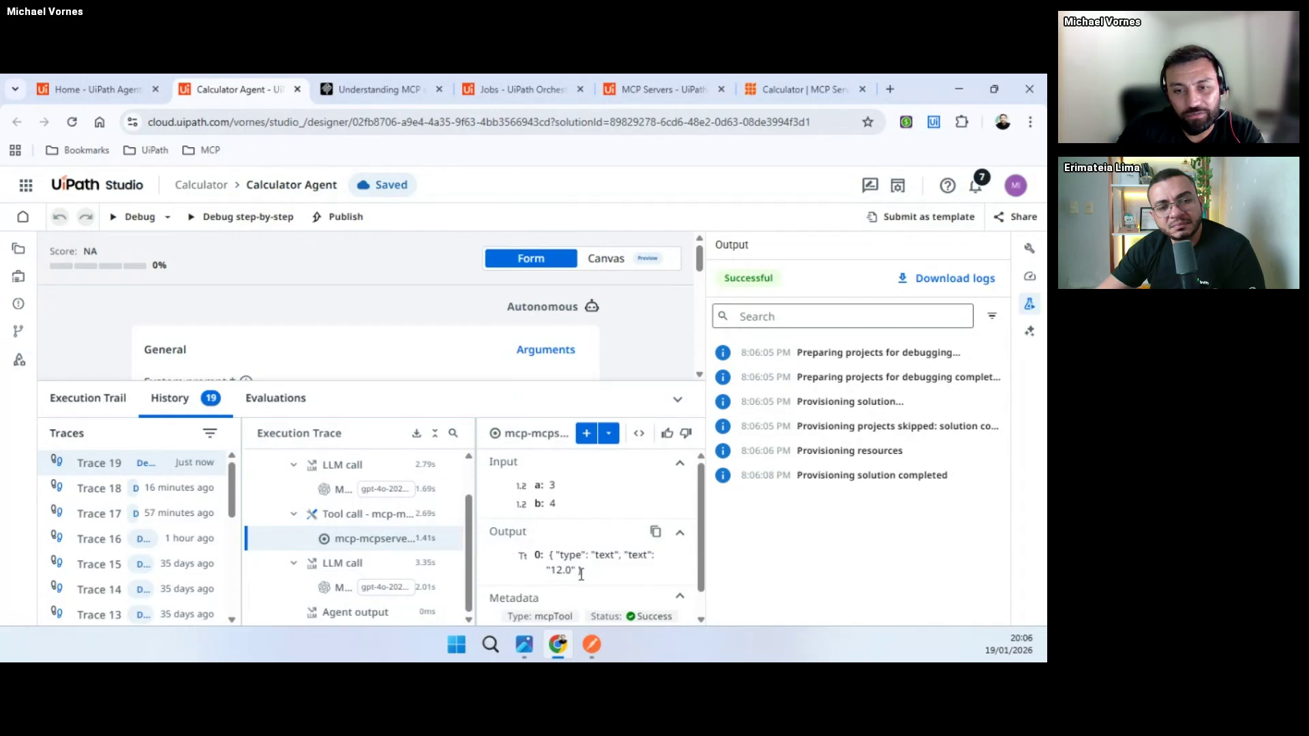
pyautogui.moveTo(581, 574); pyautogui.dragTo(551, 555)
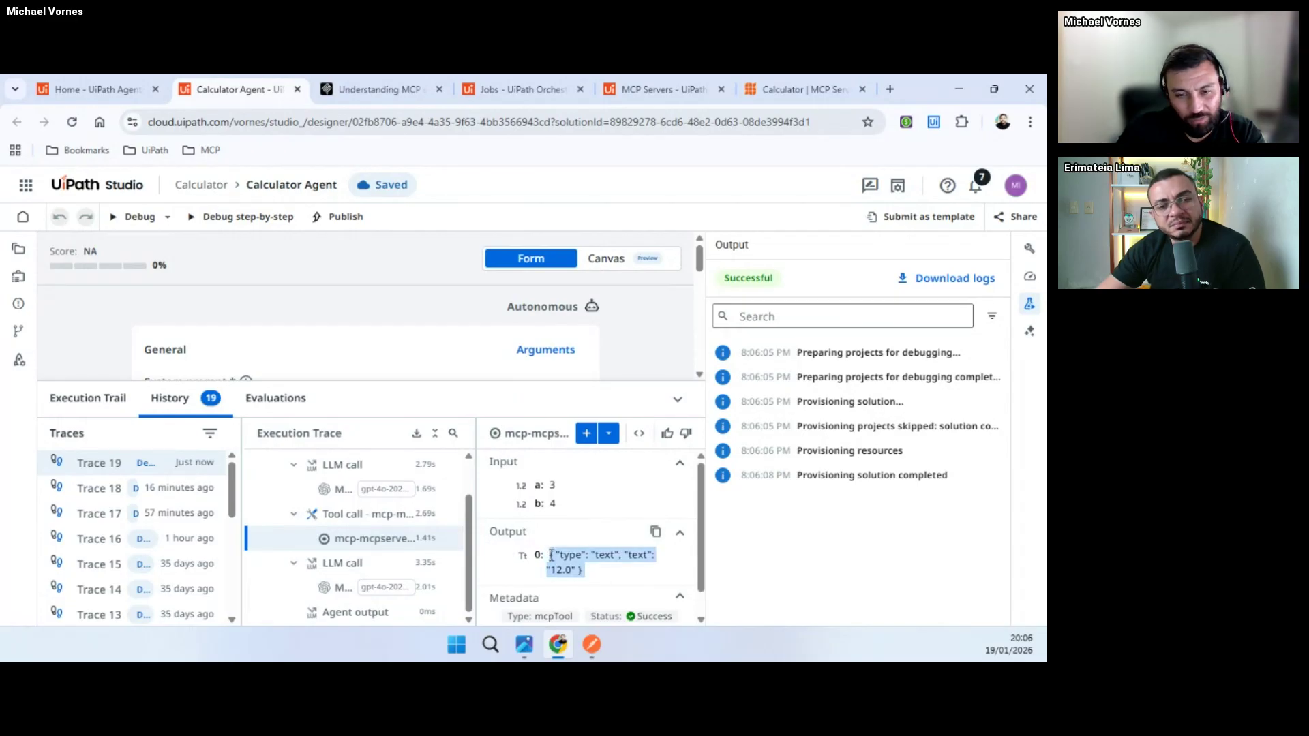
pyautogui.click(358, 593)
pyautogui.scroll(-2, 614, 546)
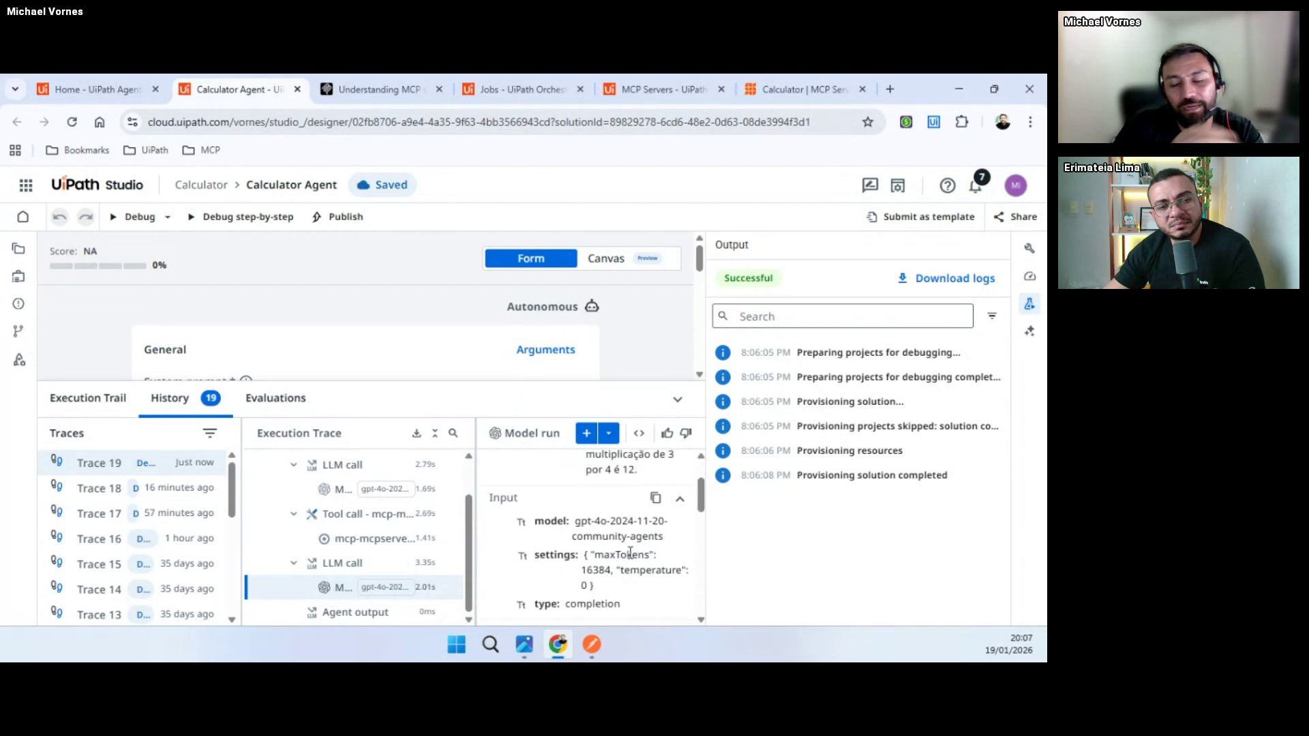
pyautogui.scroll(2, 630, 552)
pyautogui.click(371, 612)
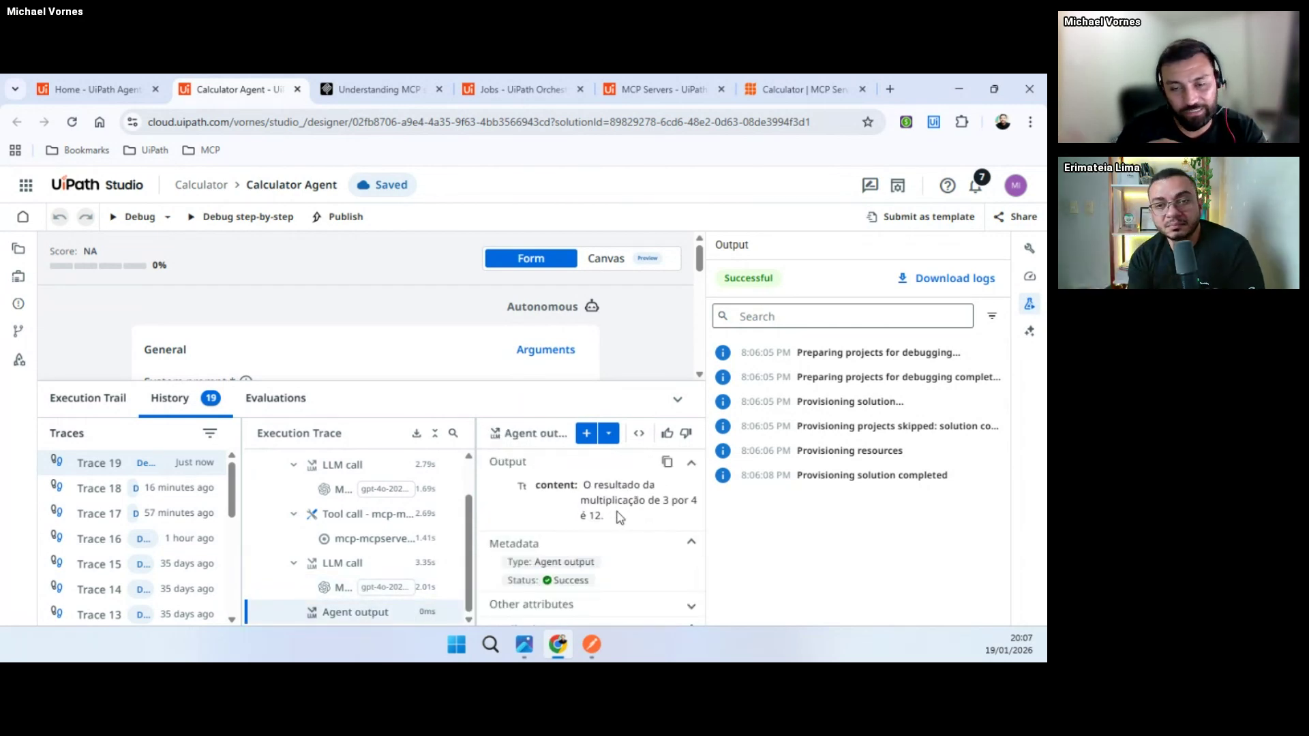
pyautogui.moveTo(606, 517); pyautogui.dragTo(586, 486)
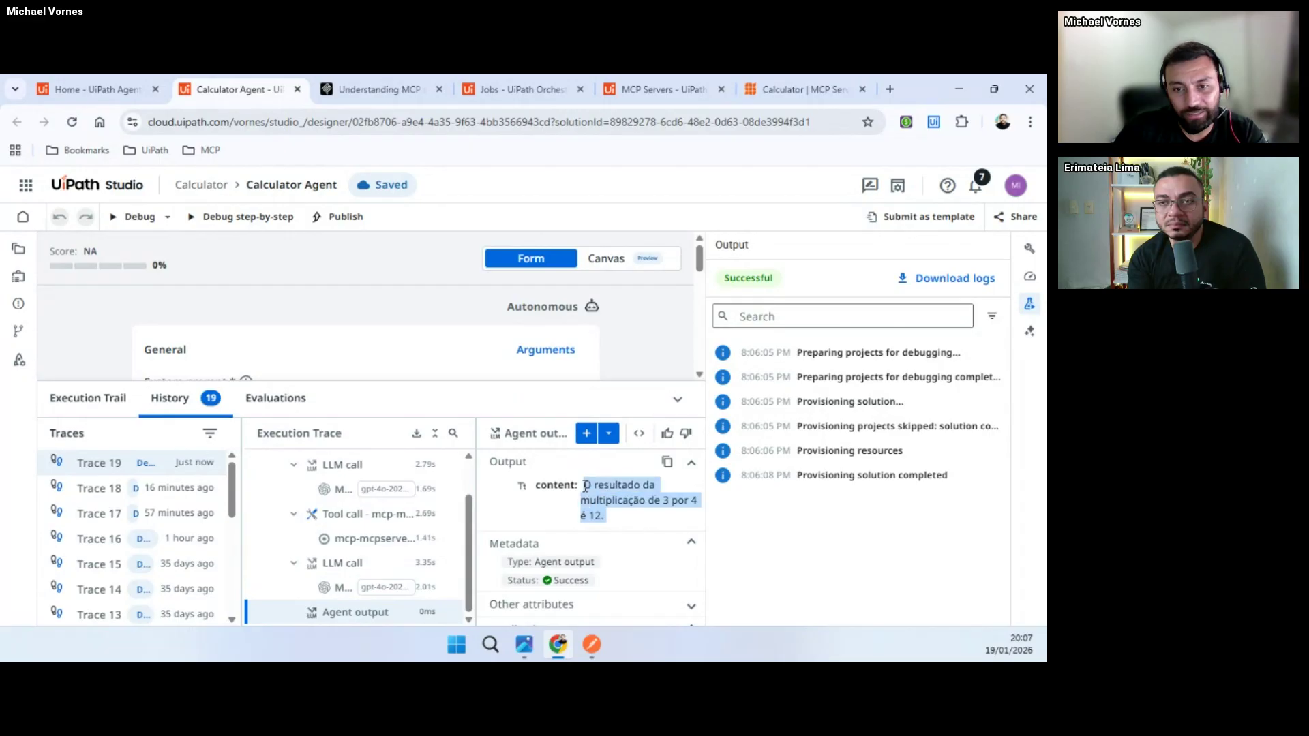
pyautogui.click(639, 529)
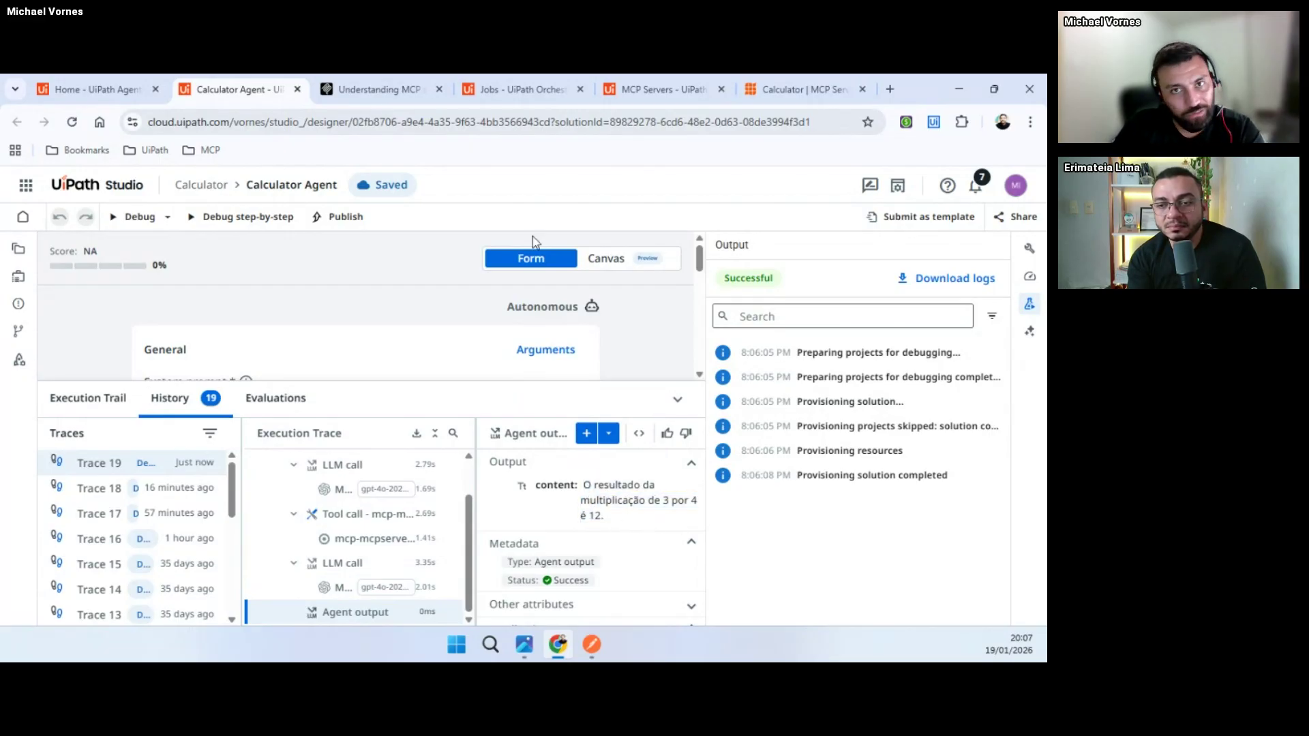
# Step: Switch to the Orchestrator jobs page, close the Addition job's log details and refresh the job list
pyautogui.click(513, 91)
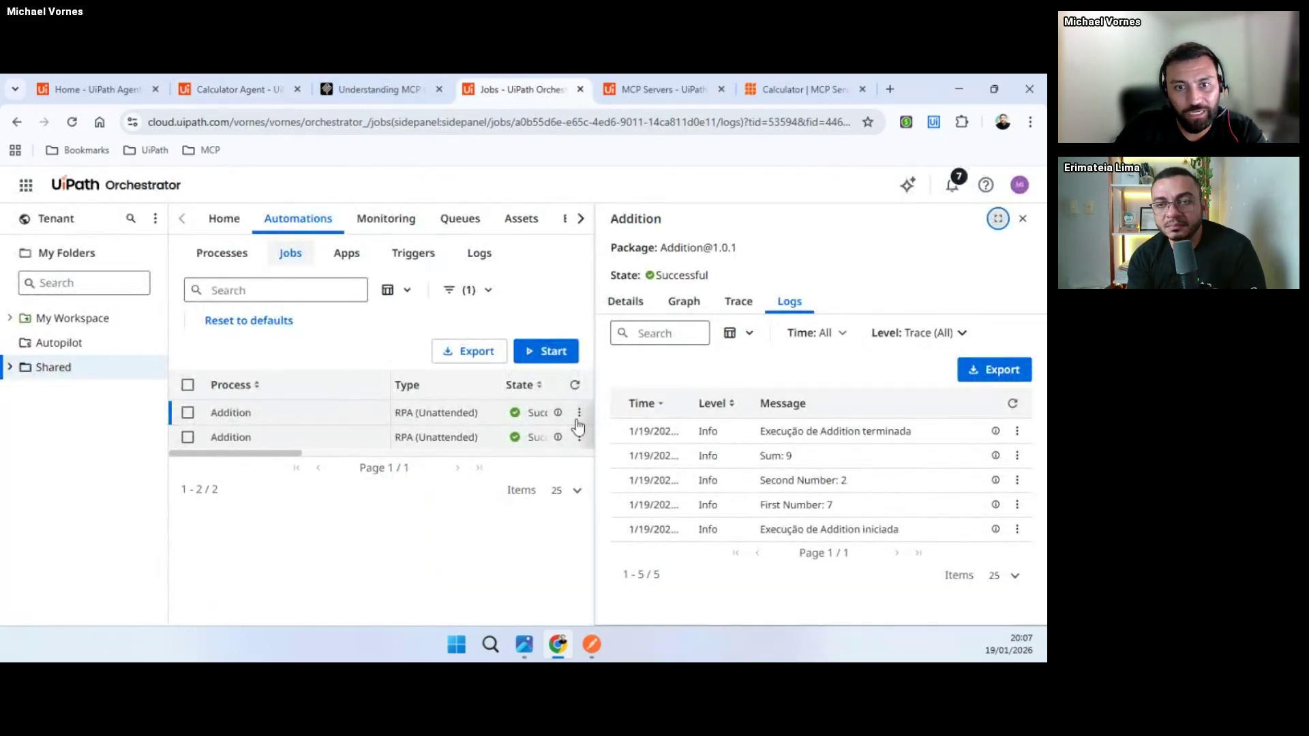
pyautogui.click(1023, 219)
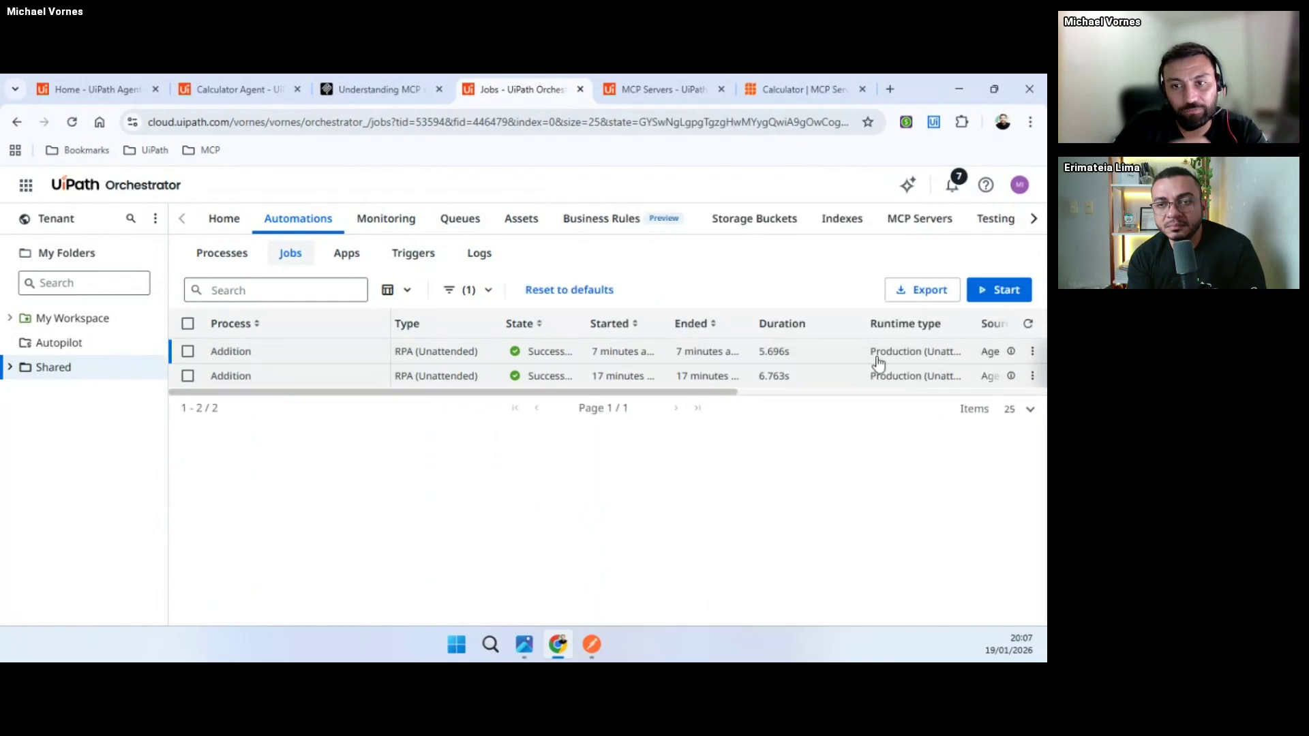
pyautogui.click(1029, 326)
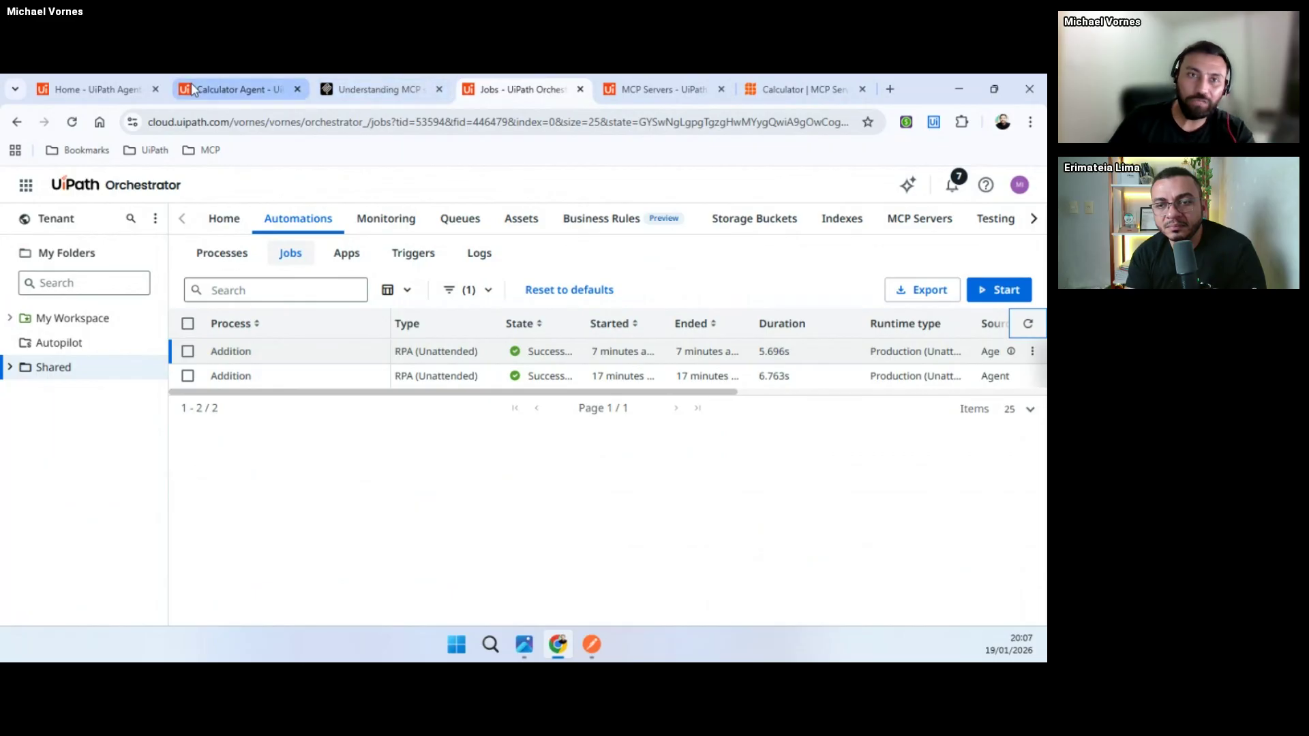
# Step: Review the MCPServerExternal-Calculator tools in Orchestrator and the Calculator-MCP request in Postman, ending on the Orchestrator jobs list
pyautogui.click(647, 89)
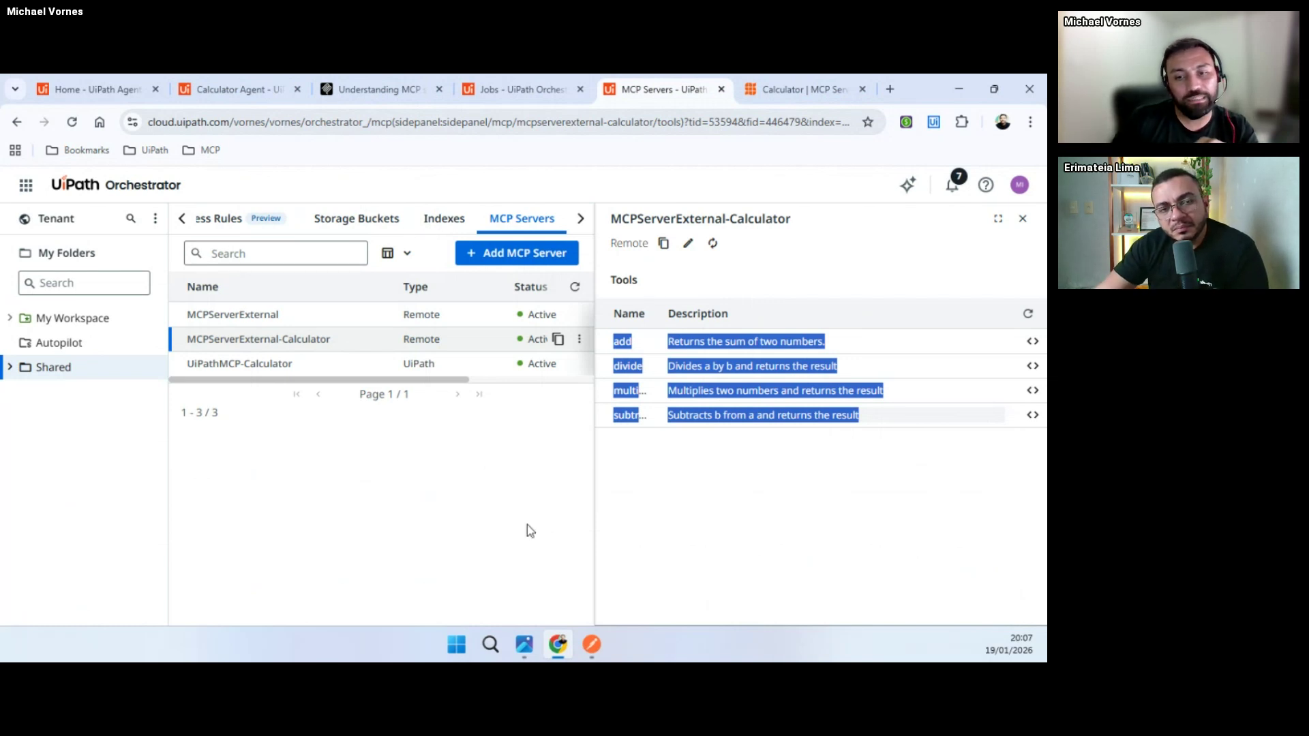
pyautogui.click(592, 647)
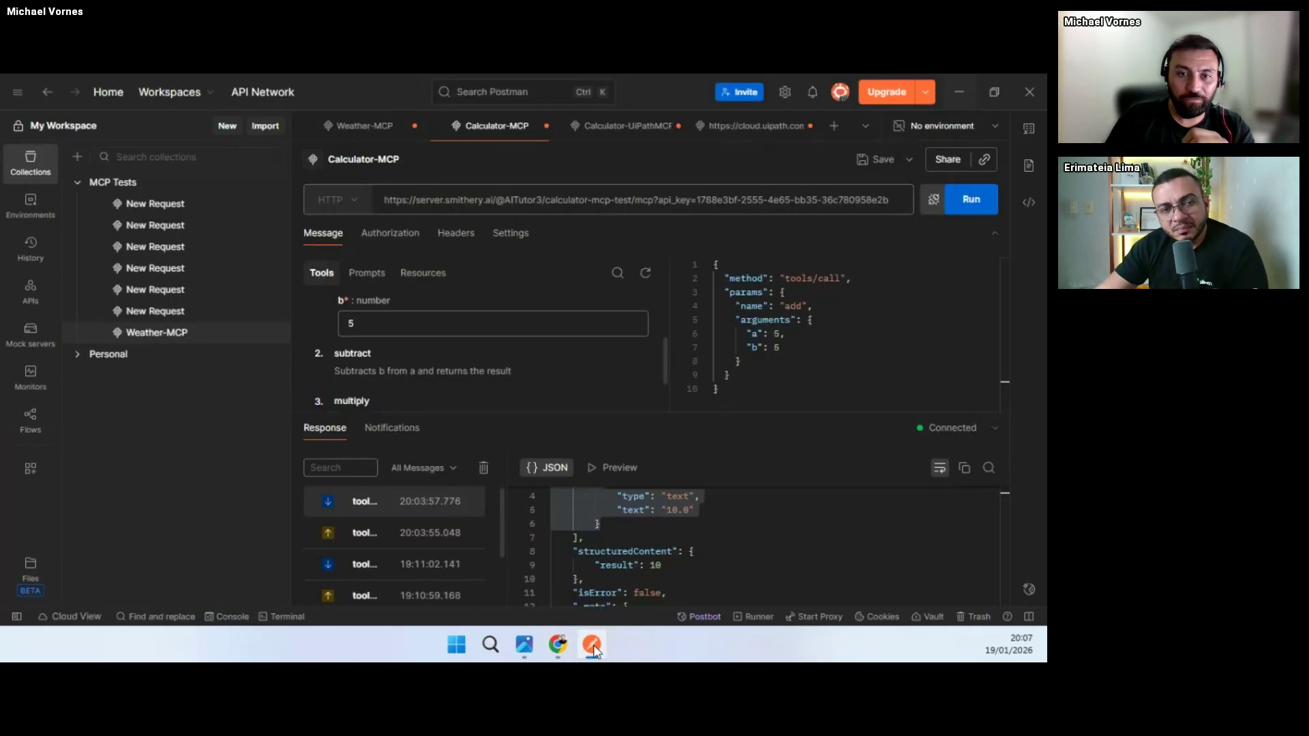
pyautogui.click(592, 646)
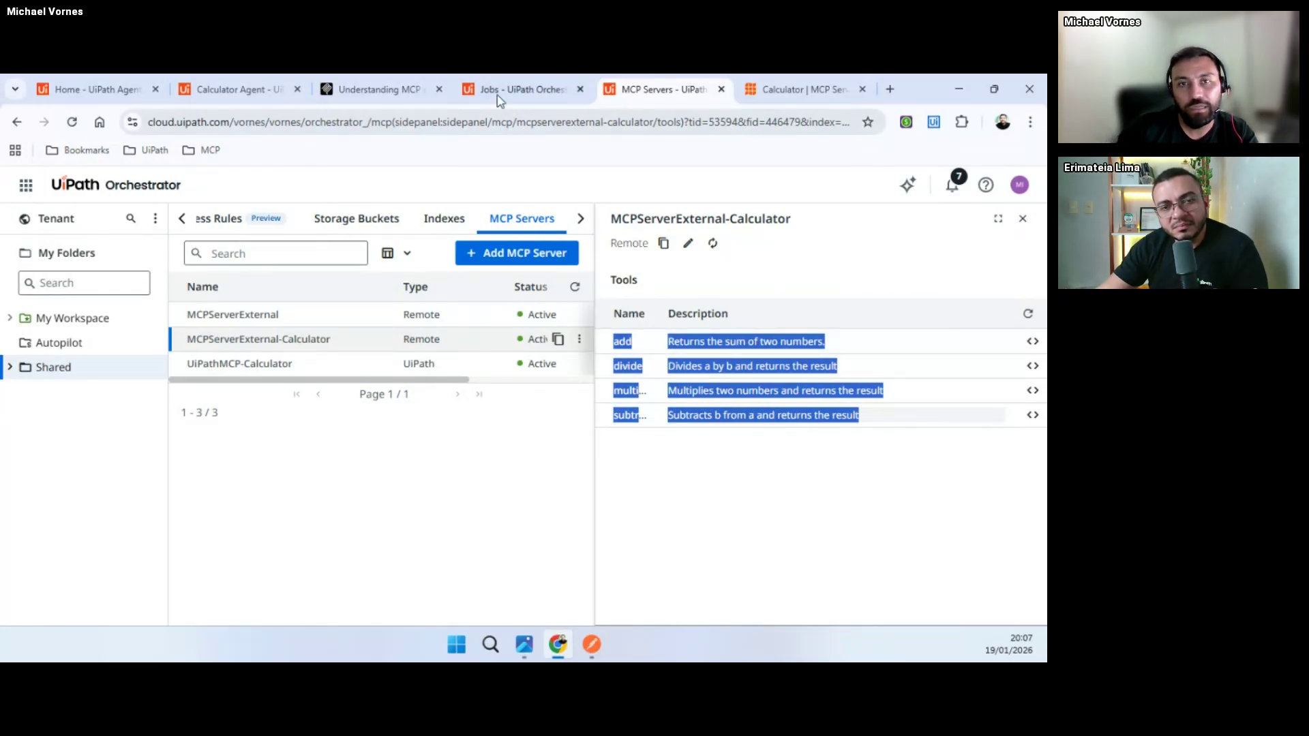
pyautogui.click(535, 92)
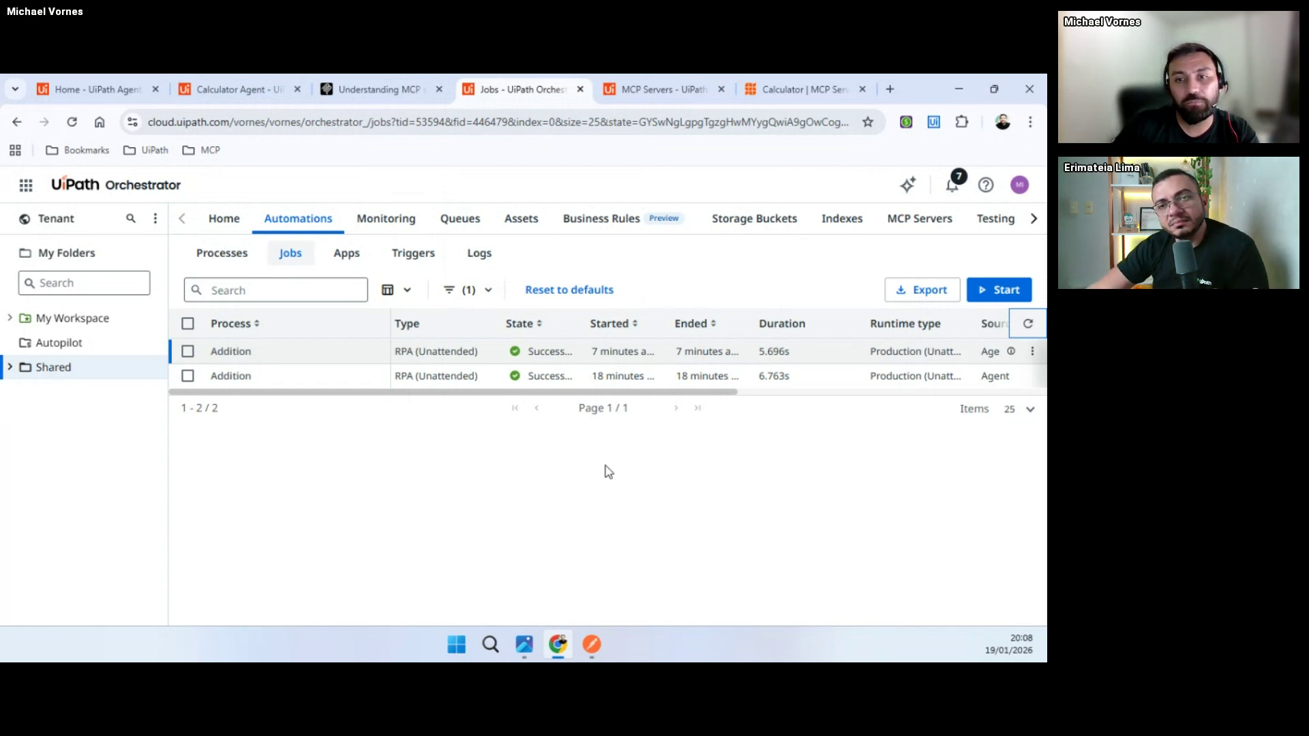
# Step: Return to the Calculator Agent in UiPath Studio, collapse the trace history and show the agent's Tools section
pyautogui.click(253, 89)
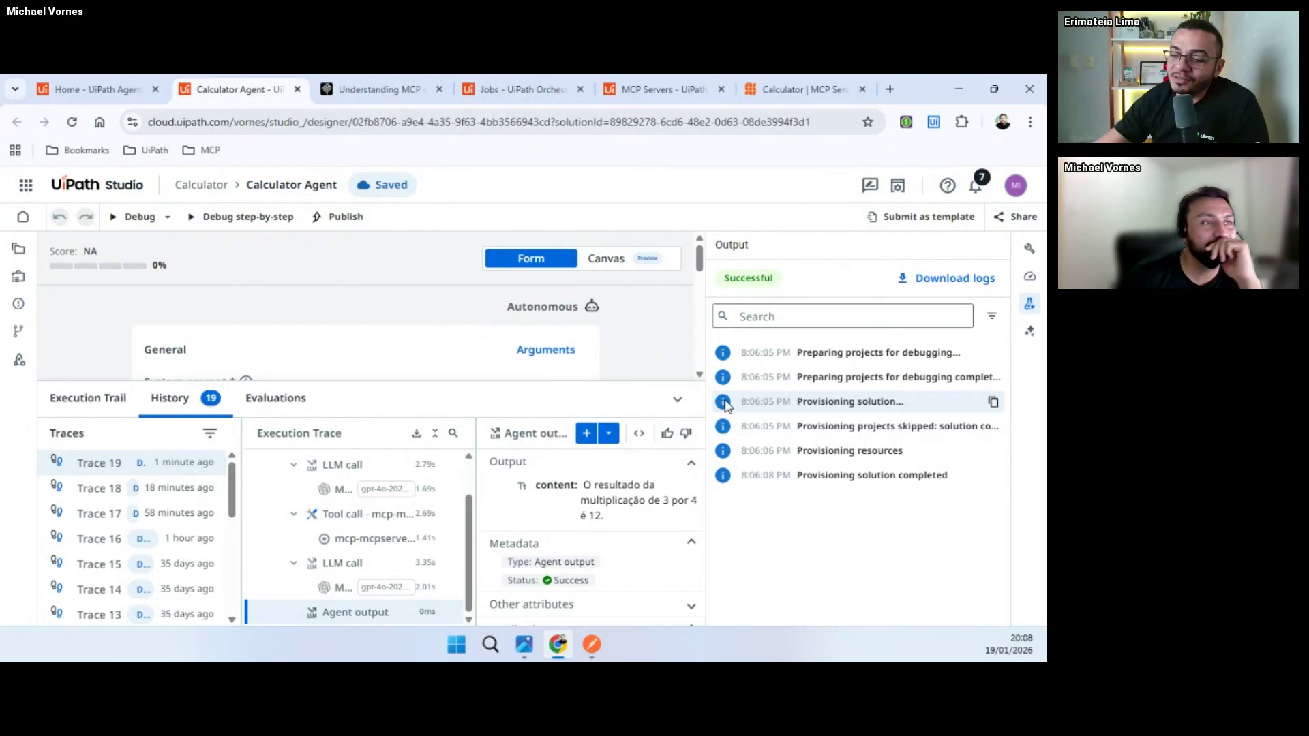
pyautogui.click(677, 399)
pyautogui.scroll(-3, 509, 395)
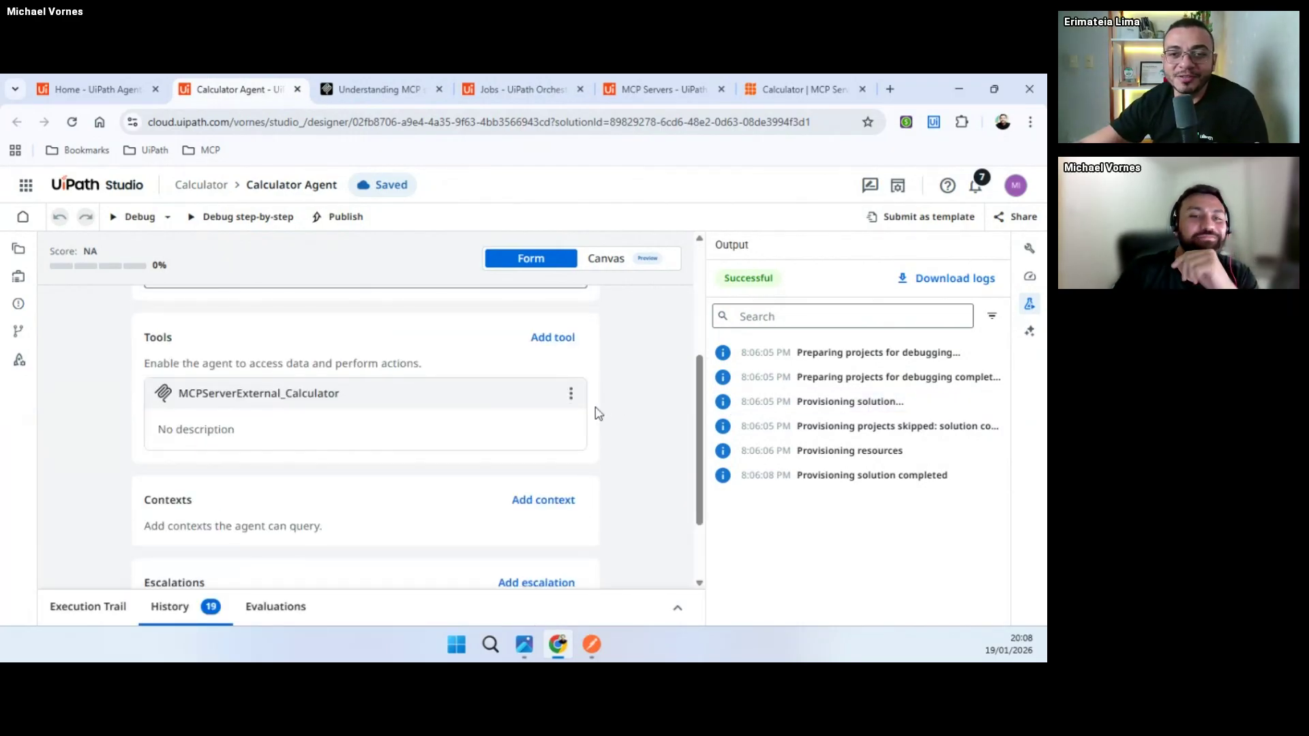
pyautogui.scroll(-1, 591, 418)
pyautogui.scroll(1, 595, 418)
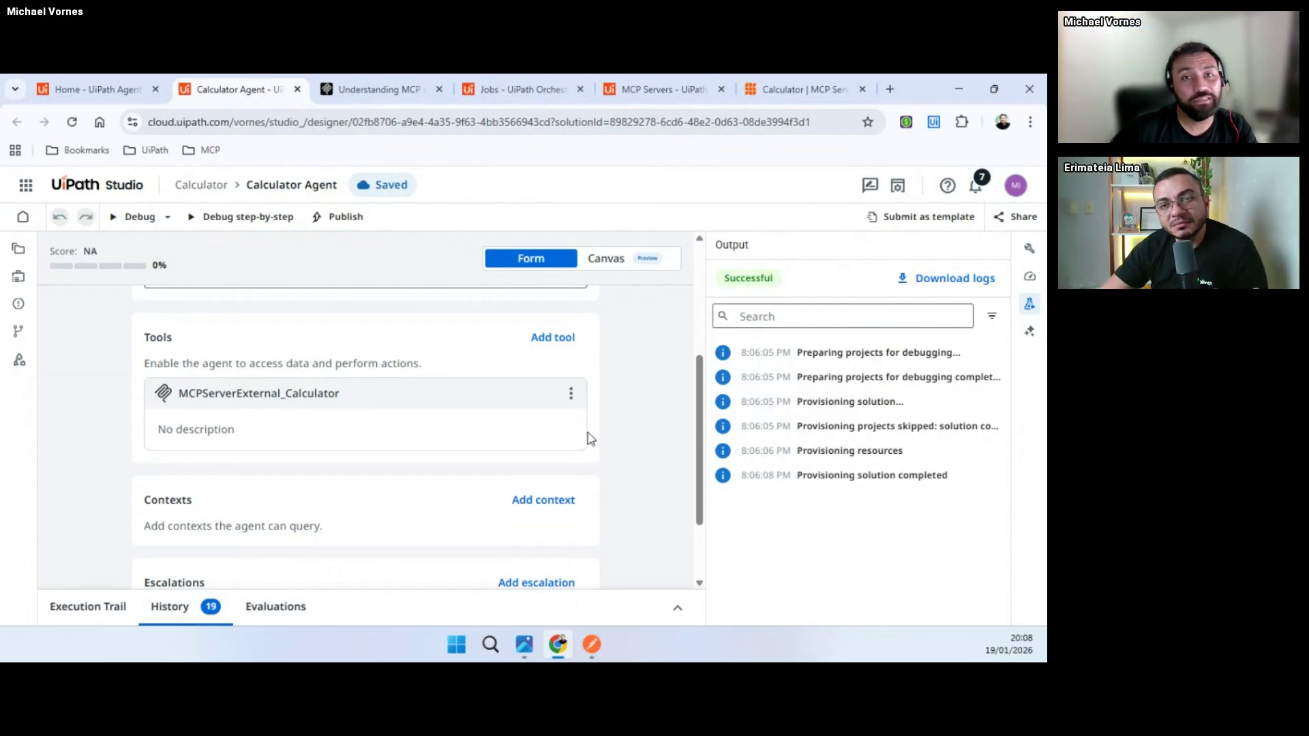
# Step: Switch to the Model Context Protocol documentation and look through its navigation topics from the Understanding MCP servers page
pyautogui.click(379, 90)
pyautogui.scroll(3, 130, 205)
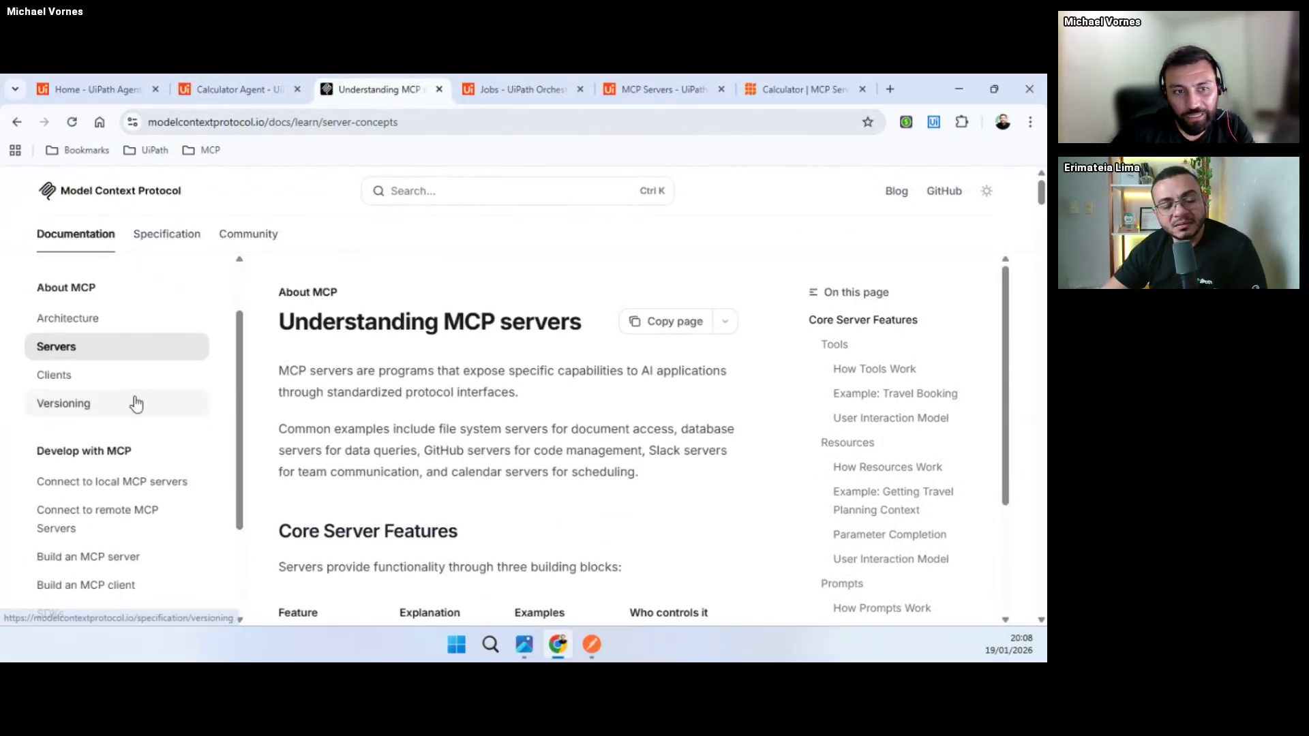
pyautogui.scroll(-2, 133, 406)
pyautogui.scroll(-1, 126, 450)
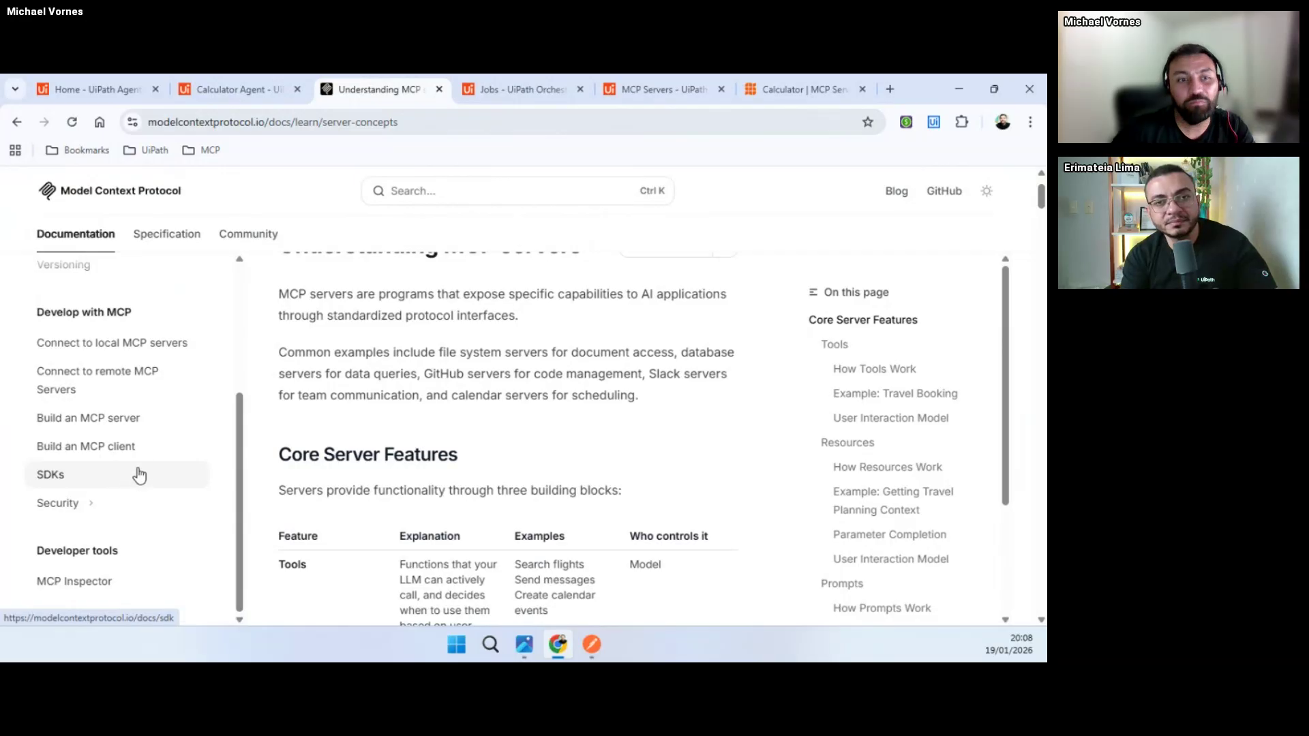
pyautogui.scroll(2, 139, 469)
pyautogui.scroll(1, 140, 469)
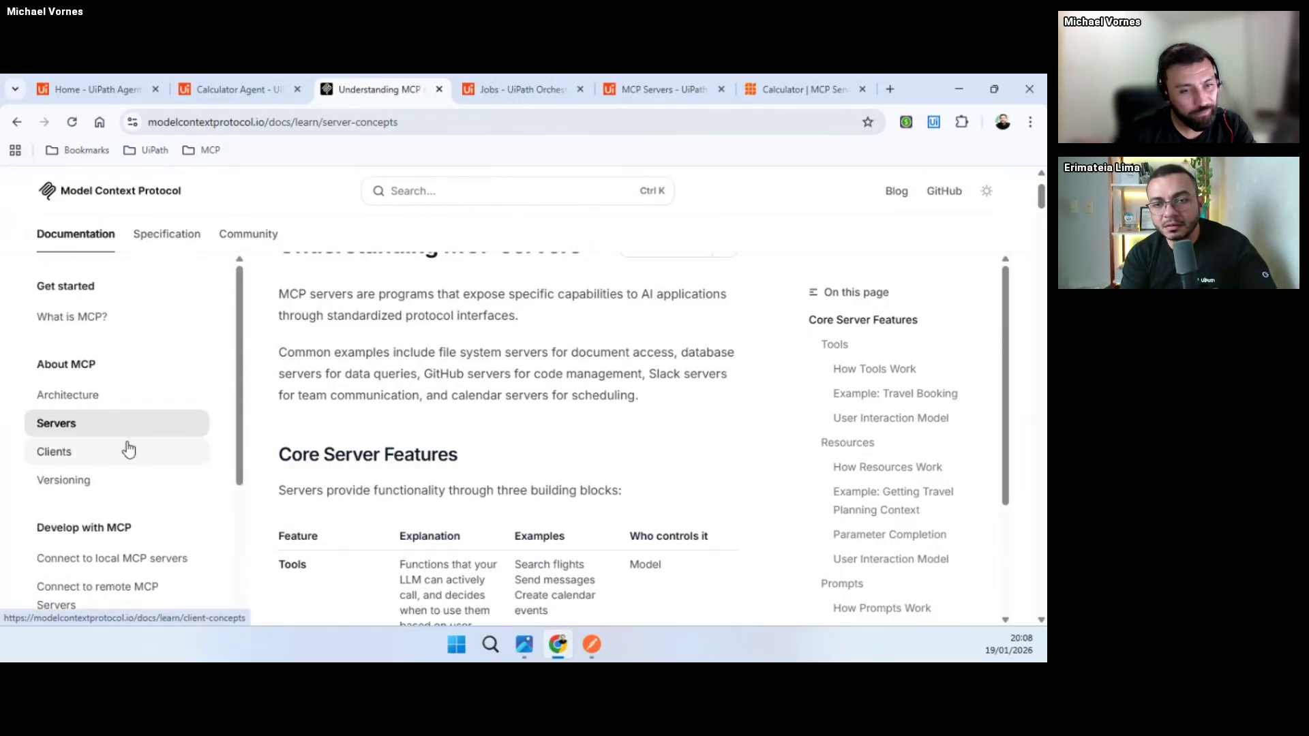
# Step: Open the documentation's Architecture page and examine the diagram of the MCP host, clients and servers under Participants
pyautogui.click(75, 396)
pyautogui.scroll(-1, 554, 399)
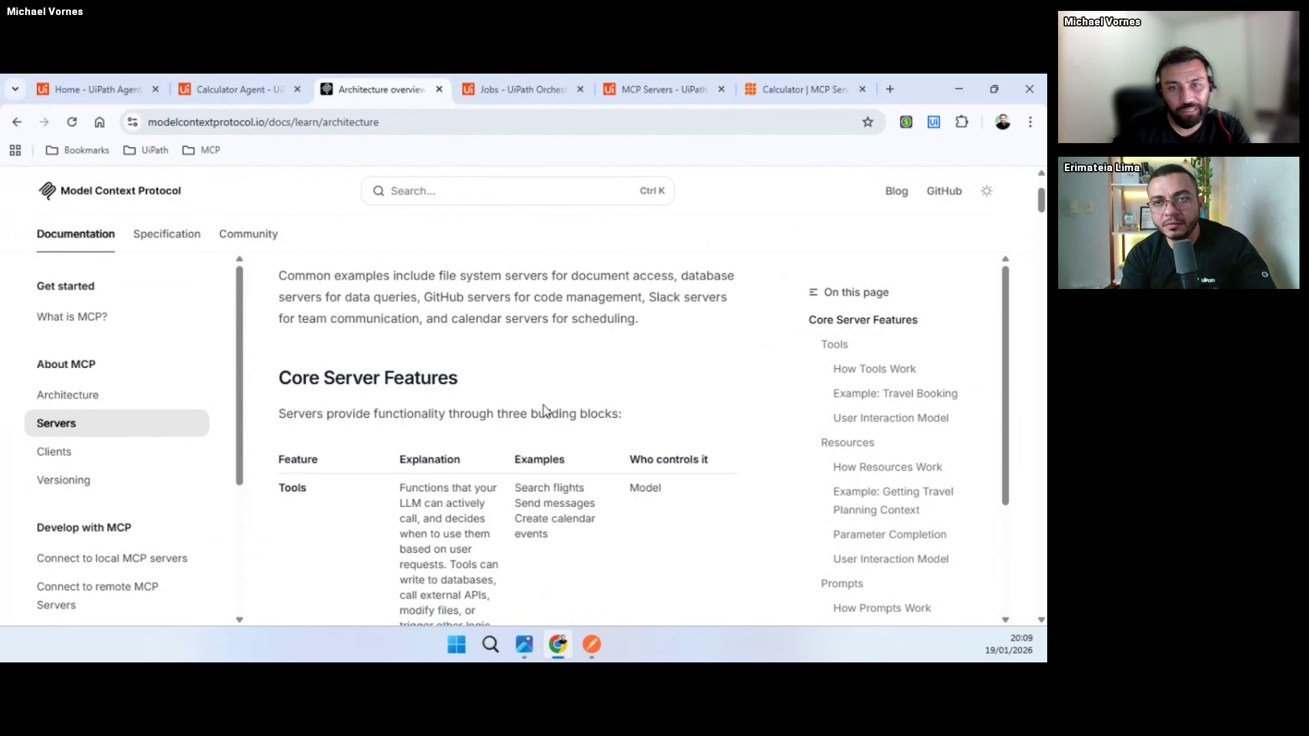
pyautogui.scroll(-10, 548, 409)
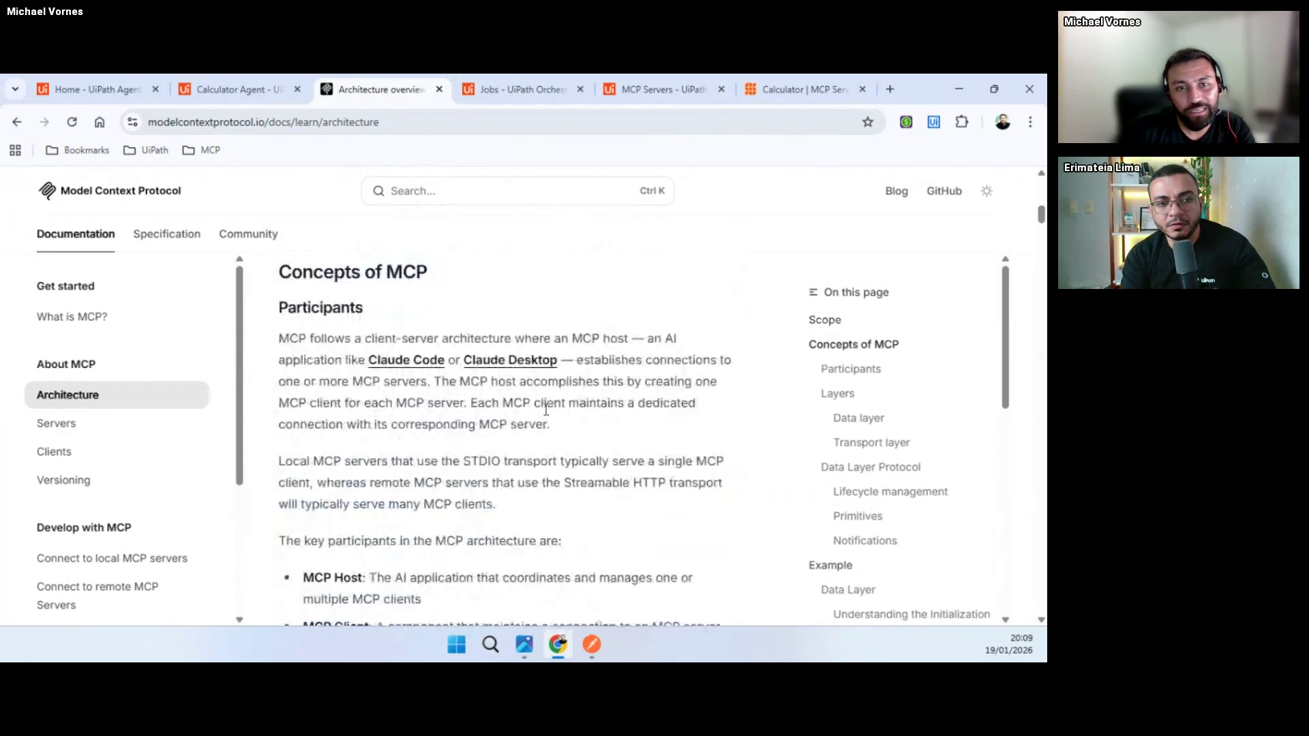
pyautogui.scroll(-5, 565, 407)
pyautogui.scroll(1, 559, 414)
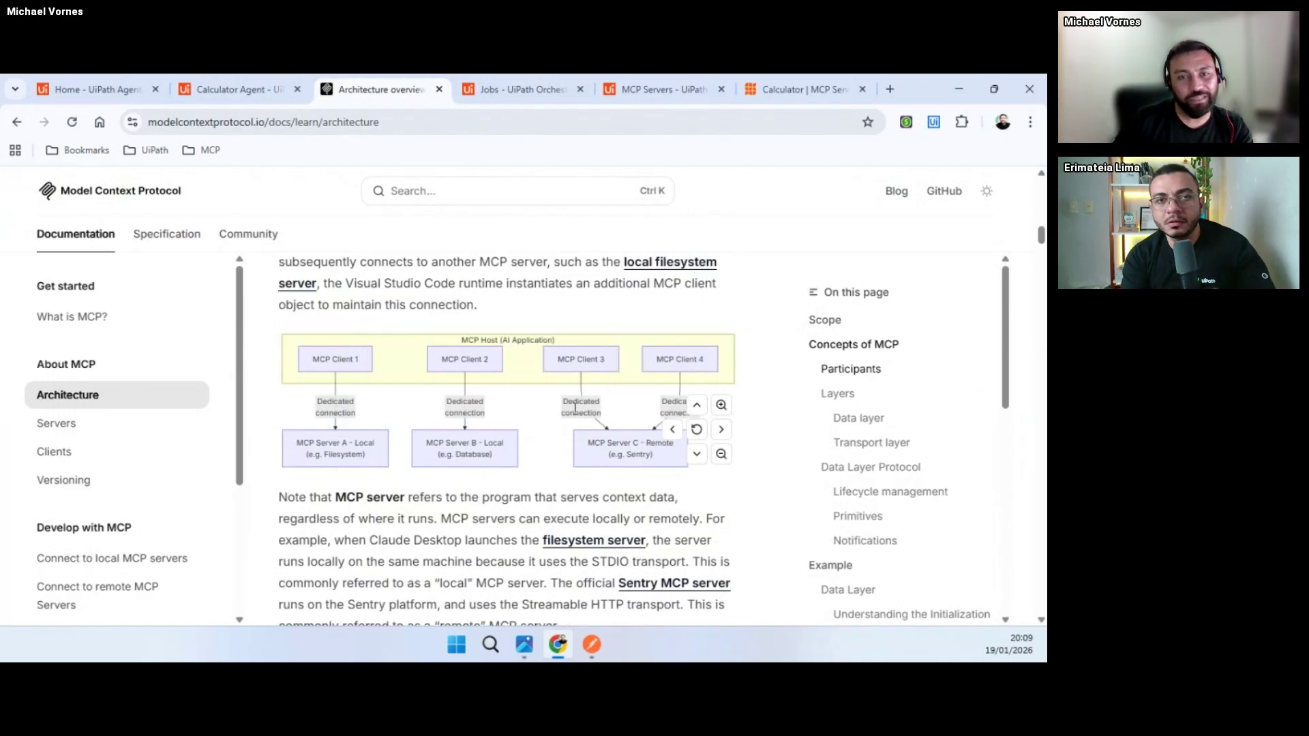
# Step: Return to the Calculator Agent in UiPath Studio and show its system and user prompts
pyautogui.moveTo(247, 96)
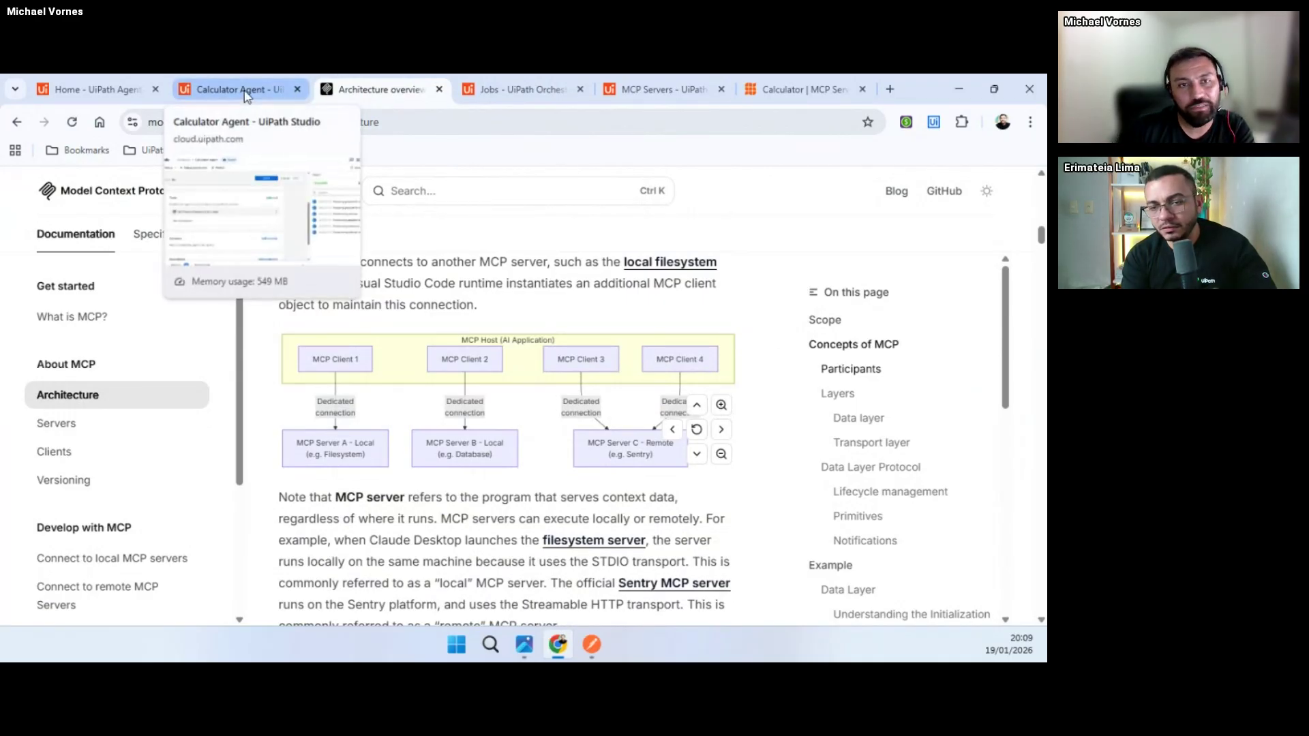
pyautogui.click(245, 94)
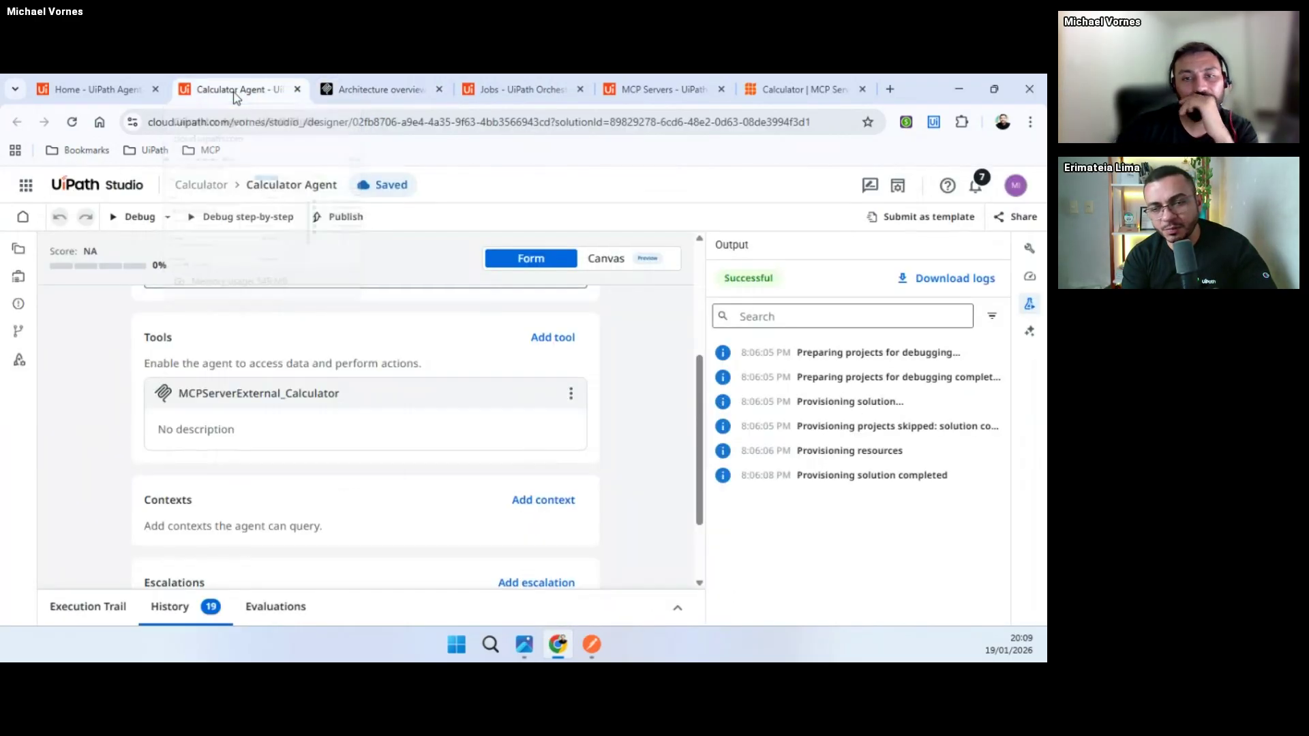
pyautogui.scroll(3, 323, 318)
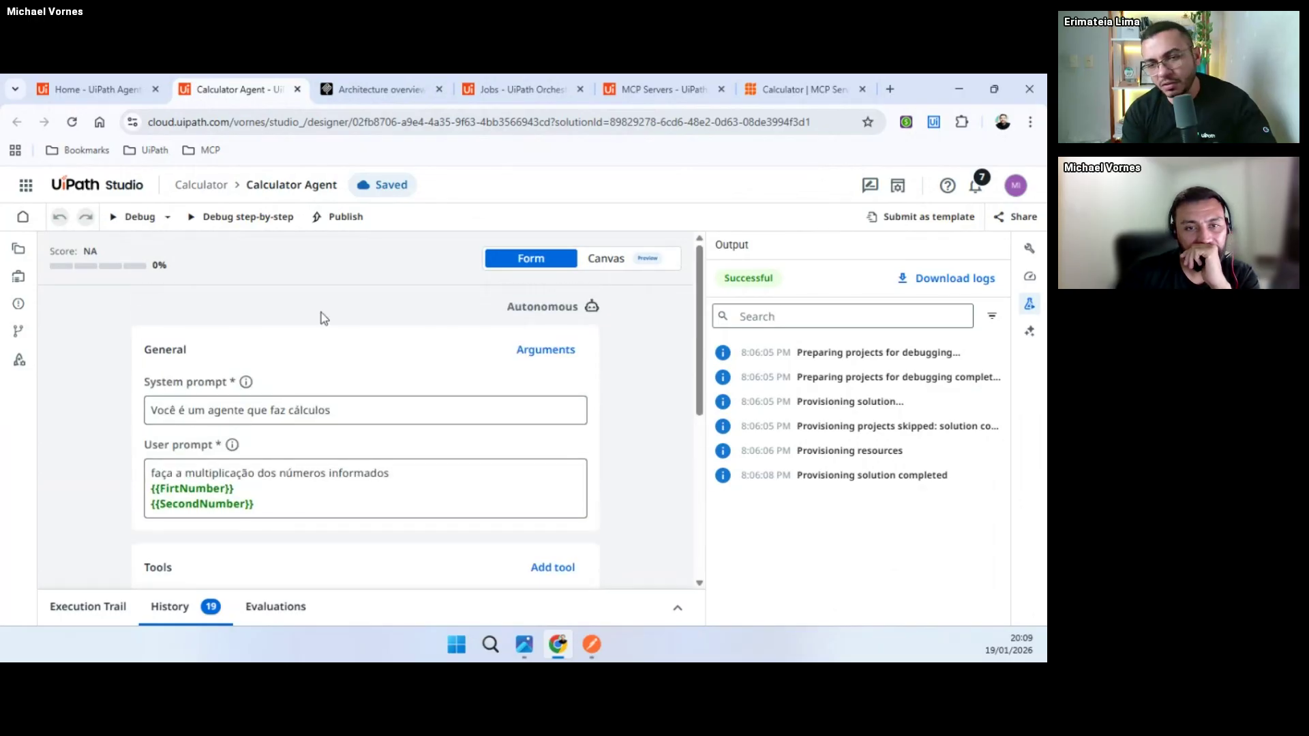